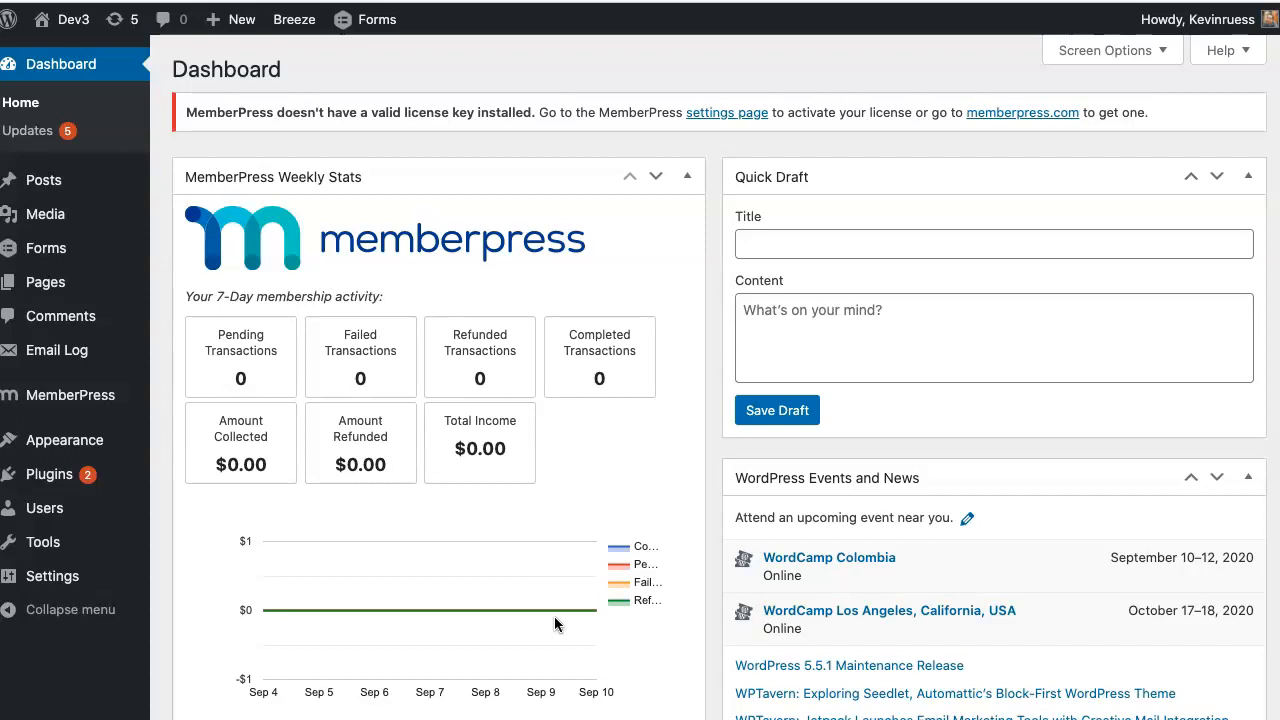
# - Start a new MemberPress membership titled 'Recurring Membership'
pyautogui.moveTo(600, 258); pyautogui.dragTo(355, 248)
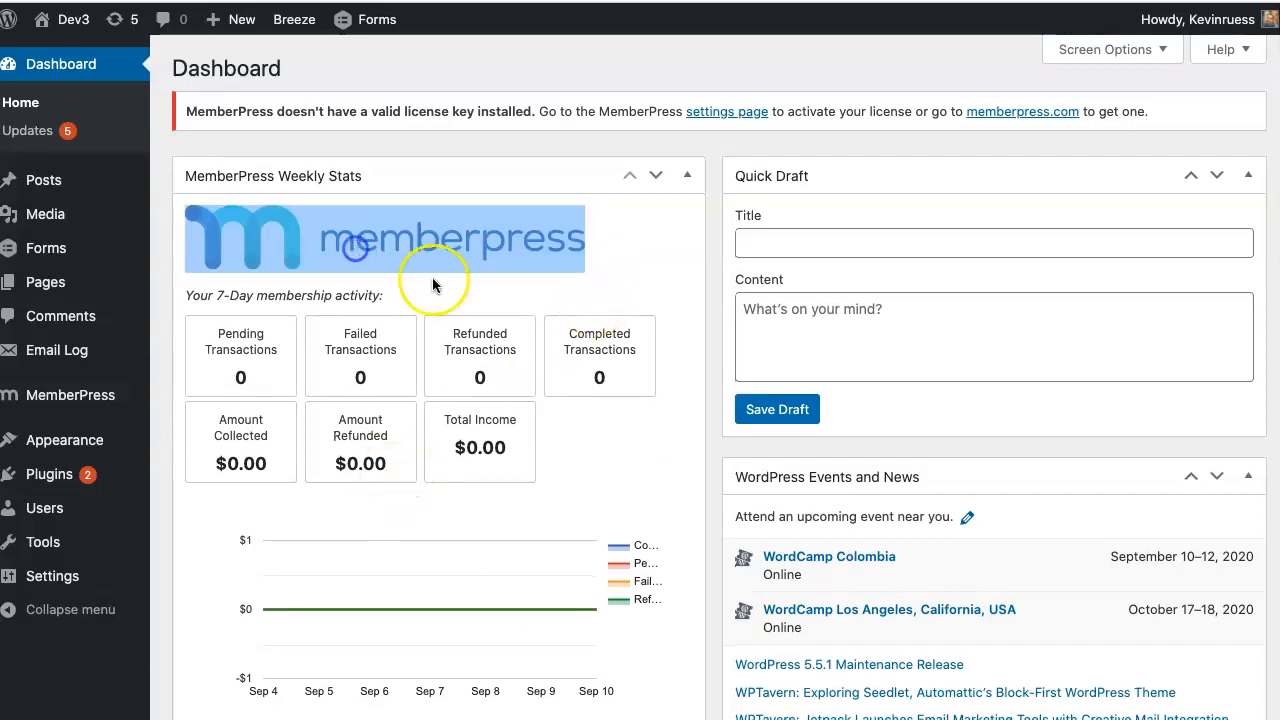
pyautogui.click(641, 287)
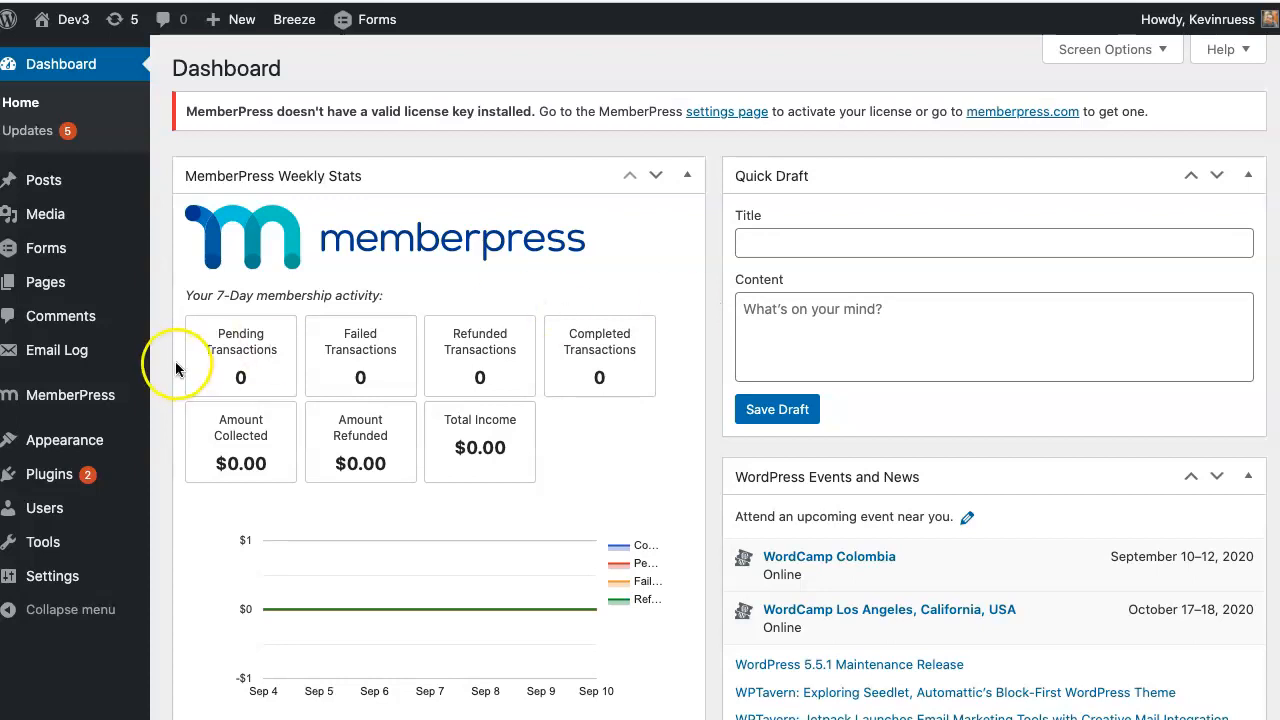
pyautogui.moveTo(101, 415)
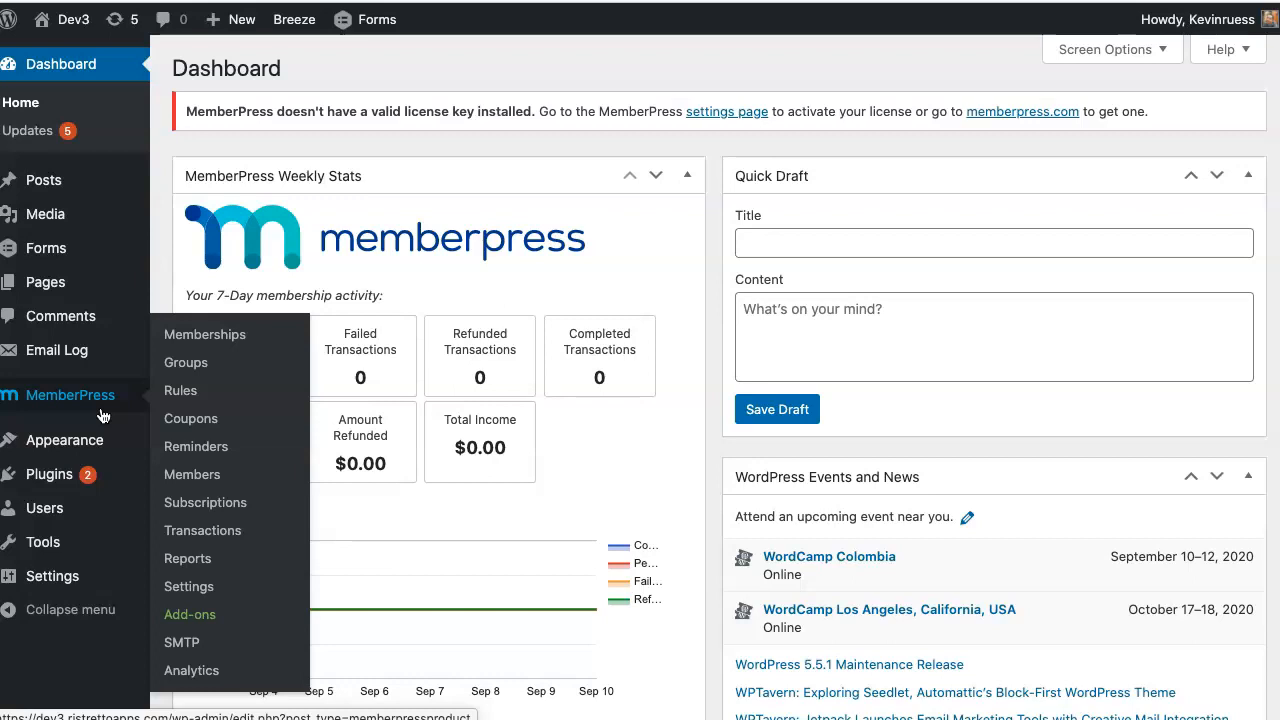
pyautogui.click(221, 337)
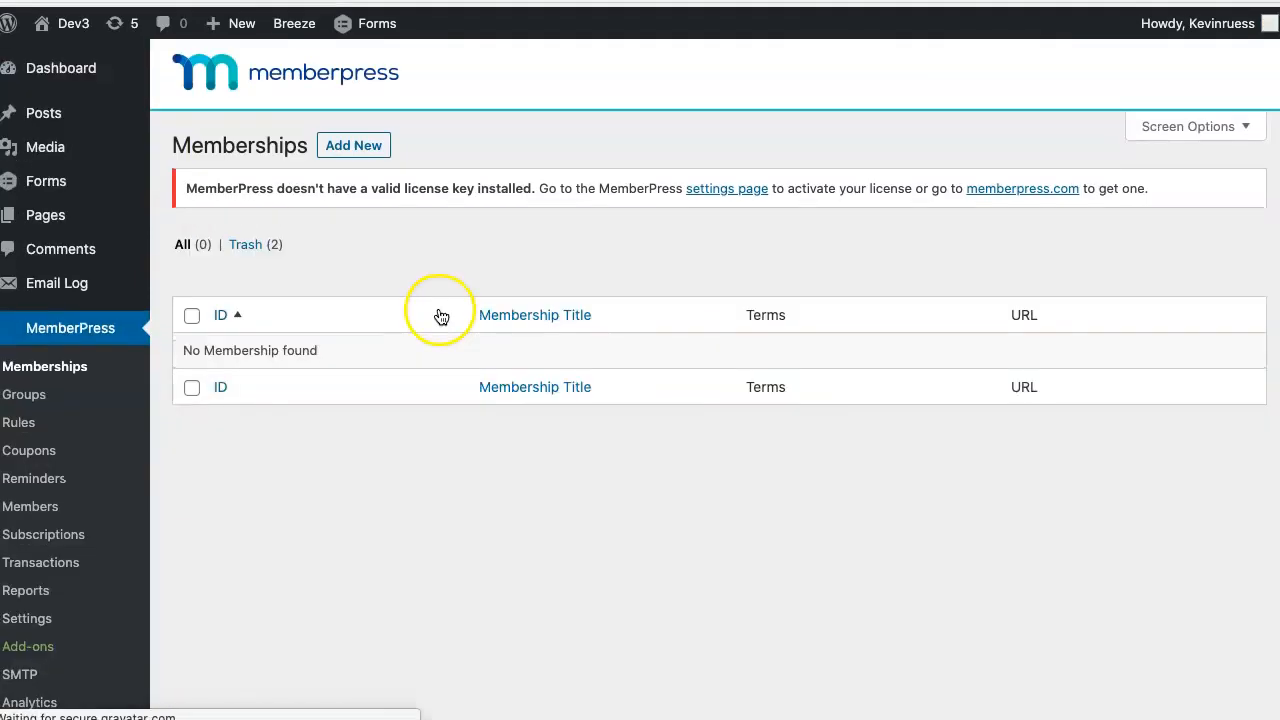
pyautogui.click(362, 146)
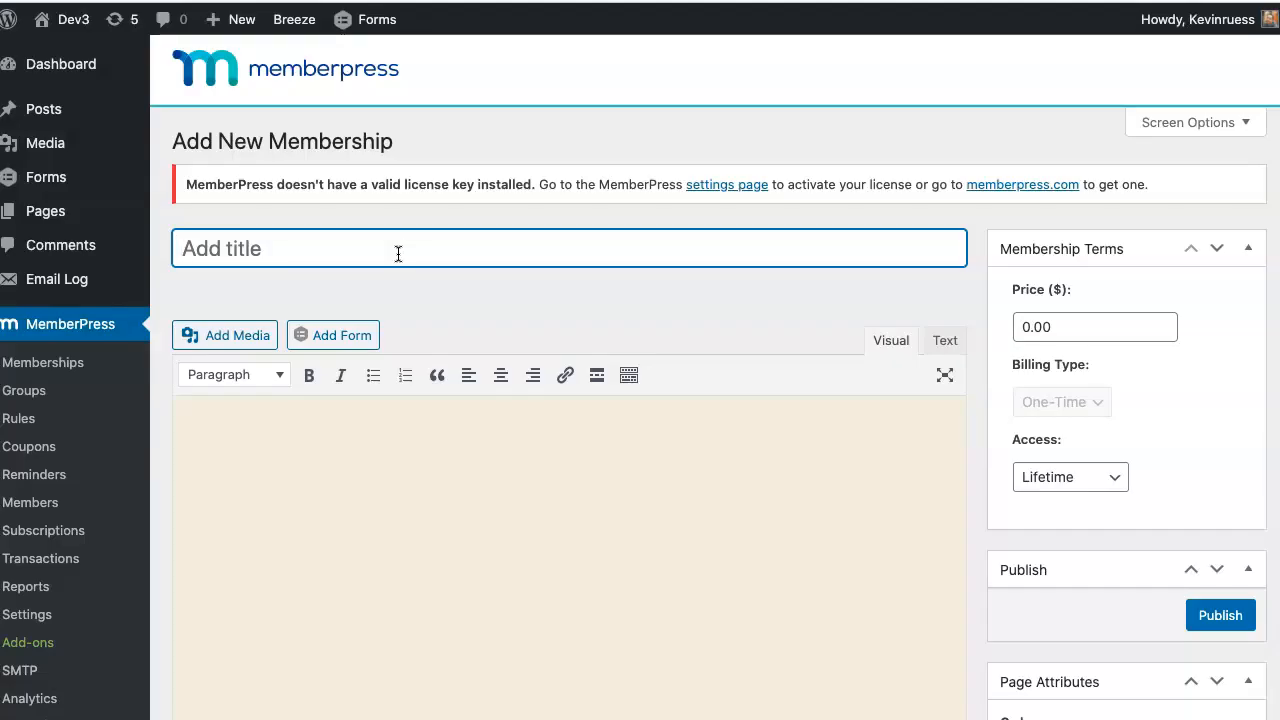
pyautogui.write('Recur')
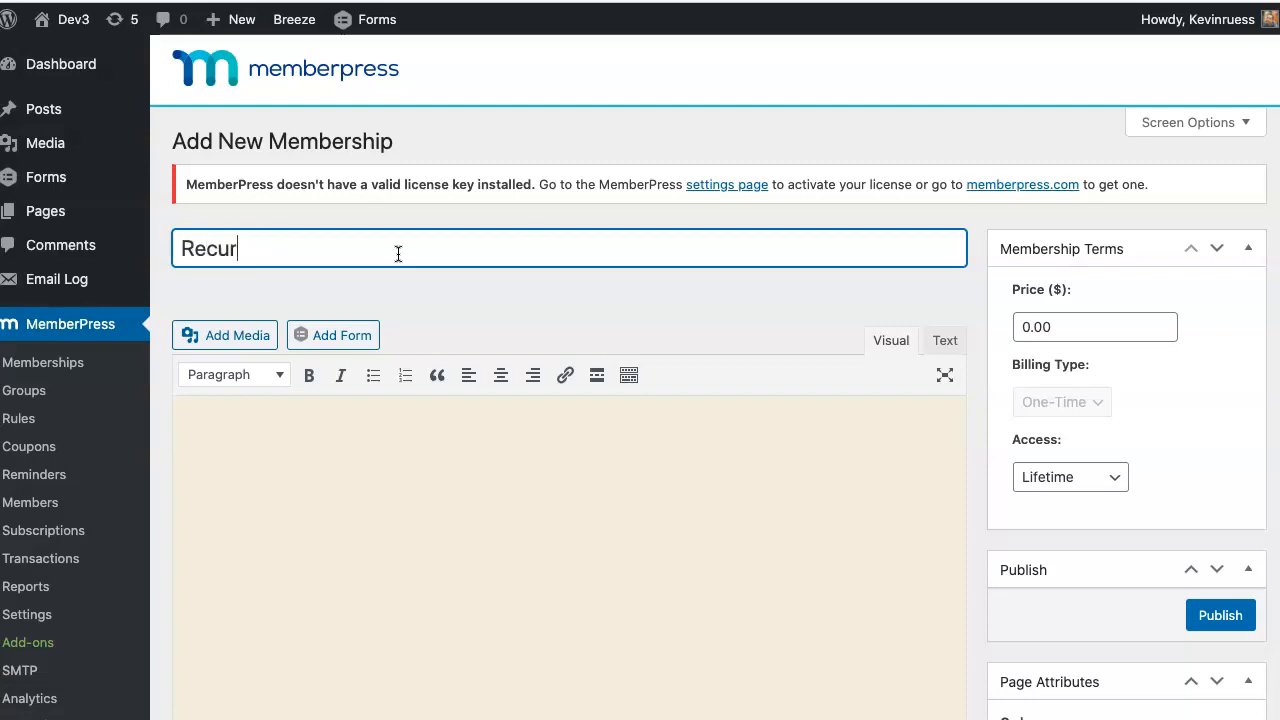
pyautogui.write('ring Membership')
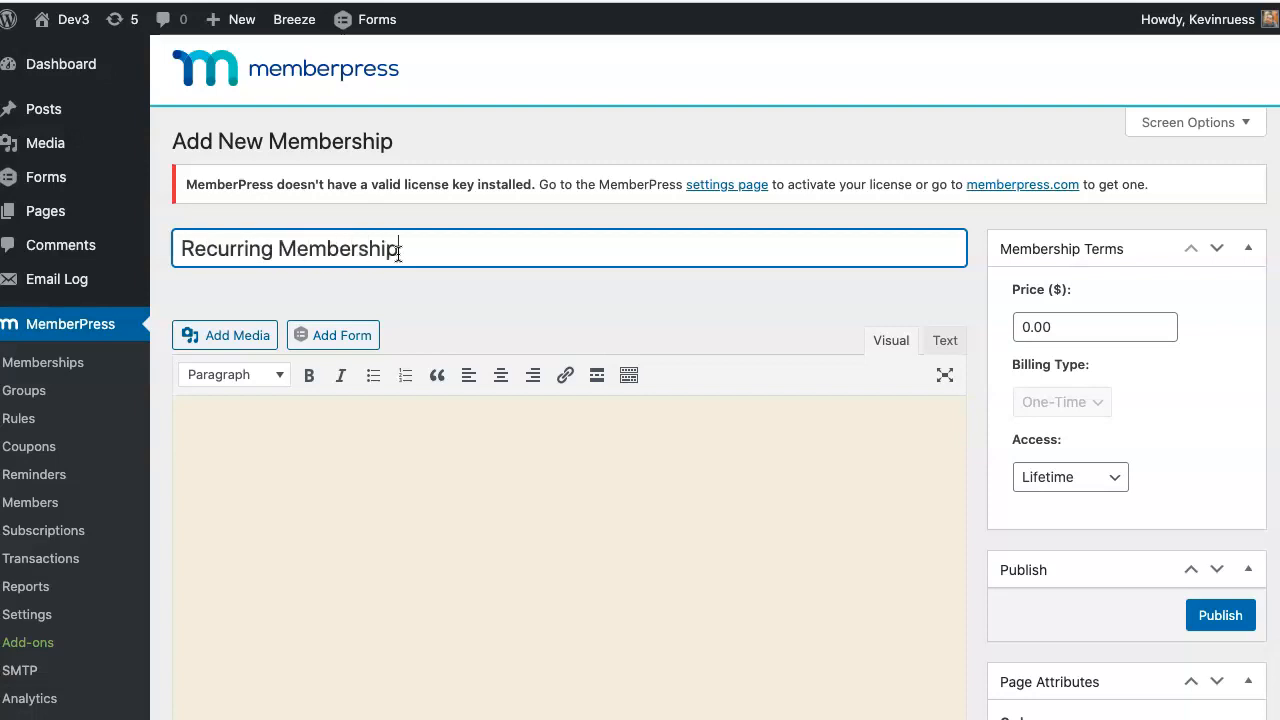
# - Set the membership price to 10 with Recurring billing on a Monthly interval
pyautogui.click(1071, 330)
pyautogui.moveTo(1072, 330); pyautogui.dragTo(999, 327)
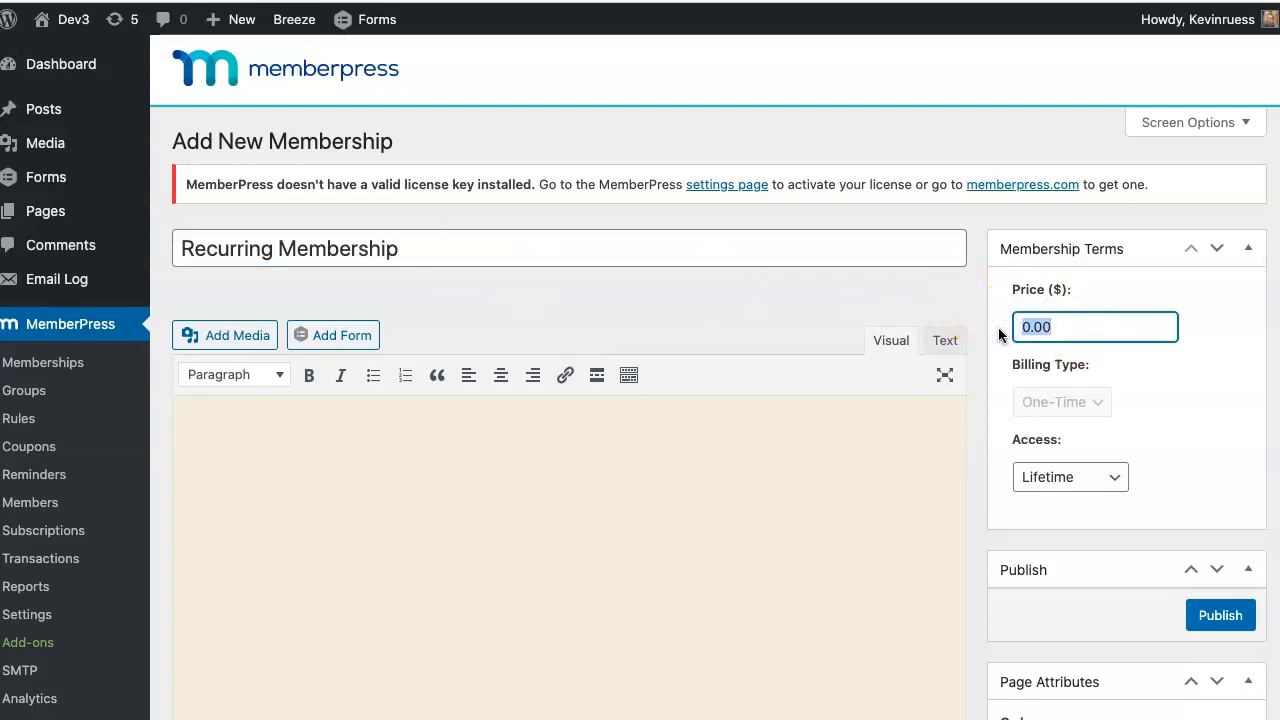
pyautogui.write('10')
pyautogui.click(1139, 371)
pyautogui.click(1067, 402)
pyautogui.click(1066, 432)
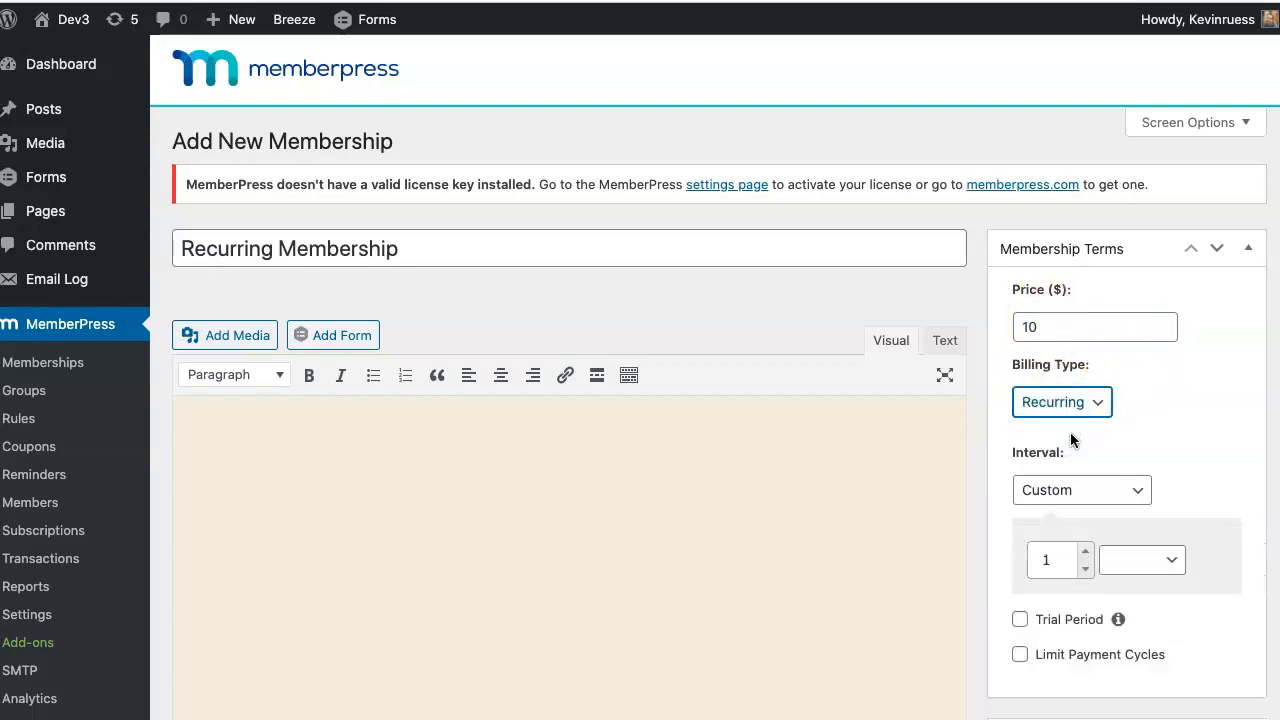
pyautogui.click(1085, 480)
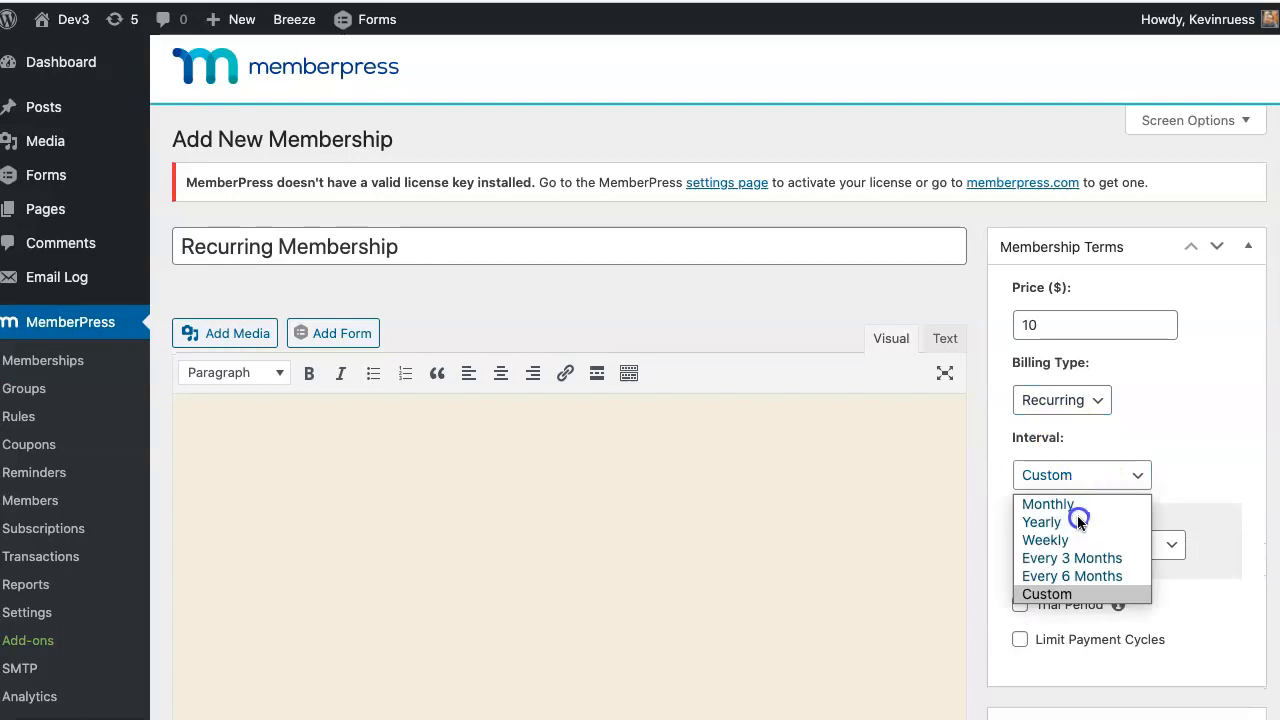
pyautogui.click(1080, 506)
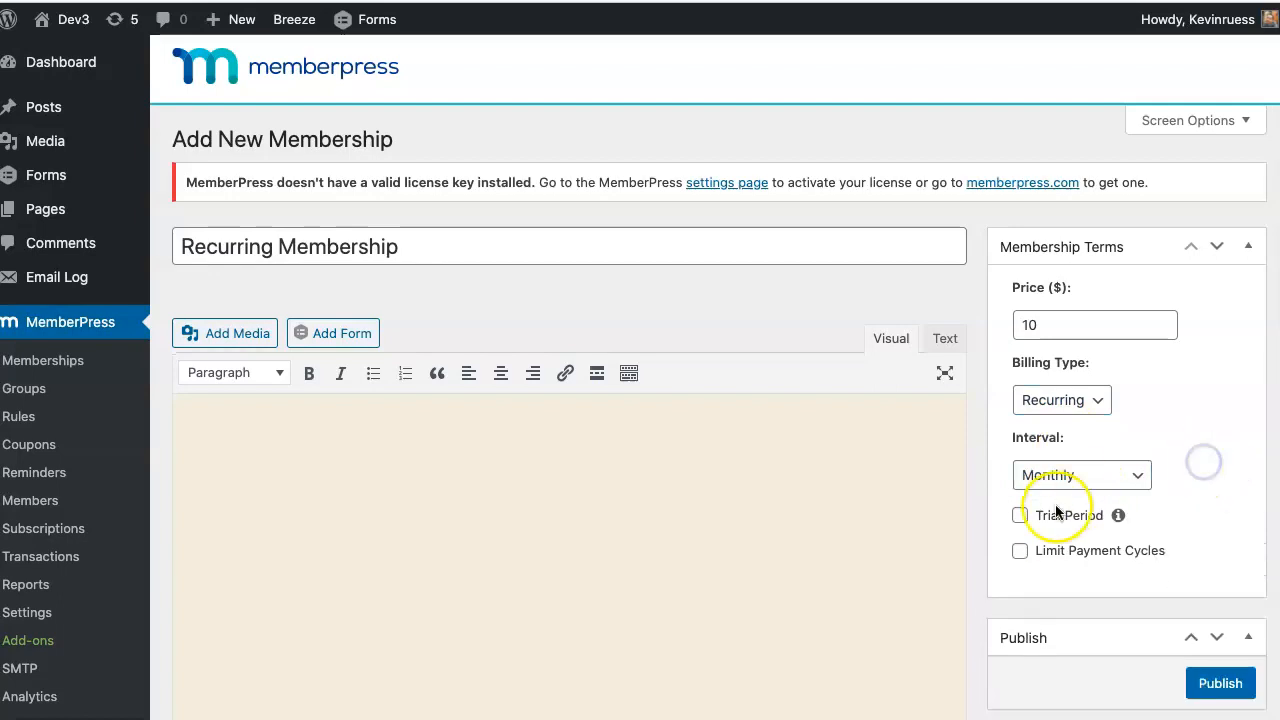
# - Publish the membership, then go to MemberPress Settings
pyautogui.scroll(-2, 1160, 585)
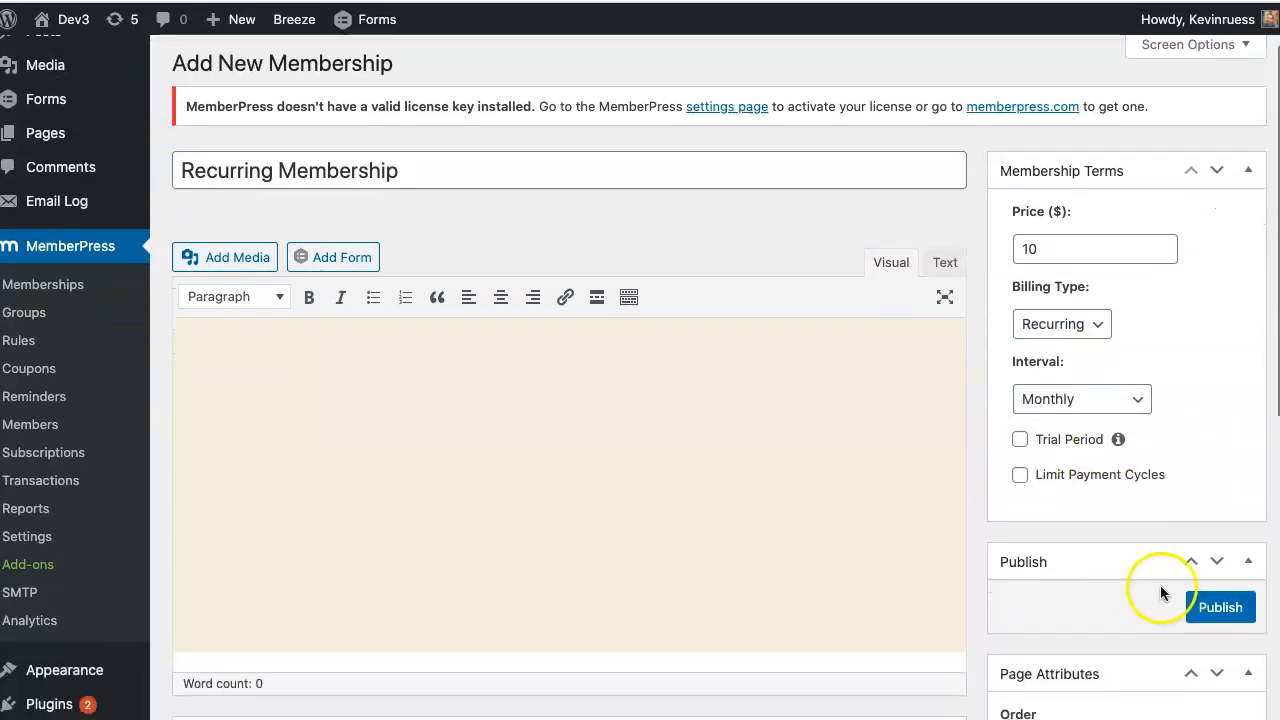
pyautogui.scroll(-4, 1162, 585)
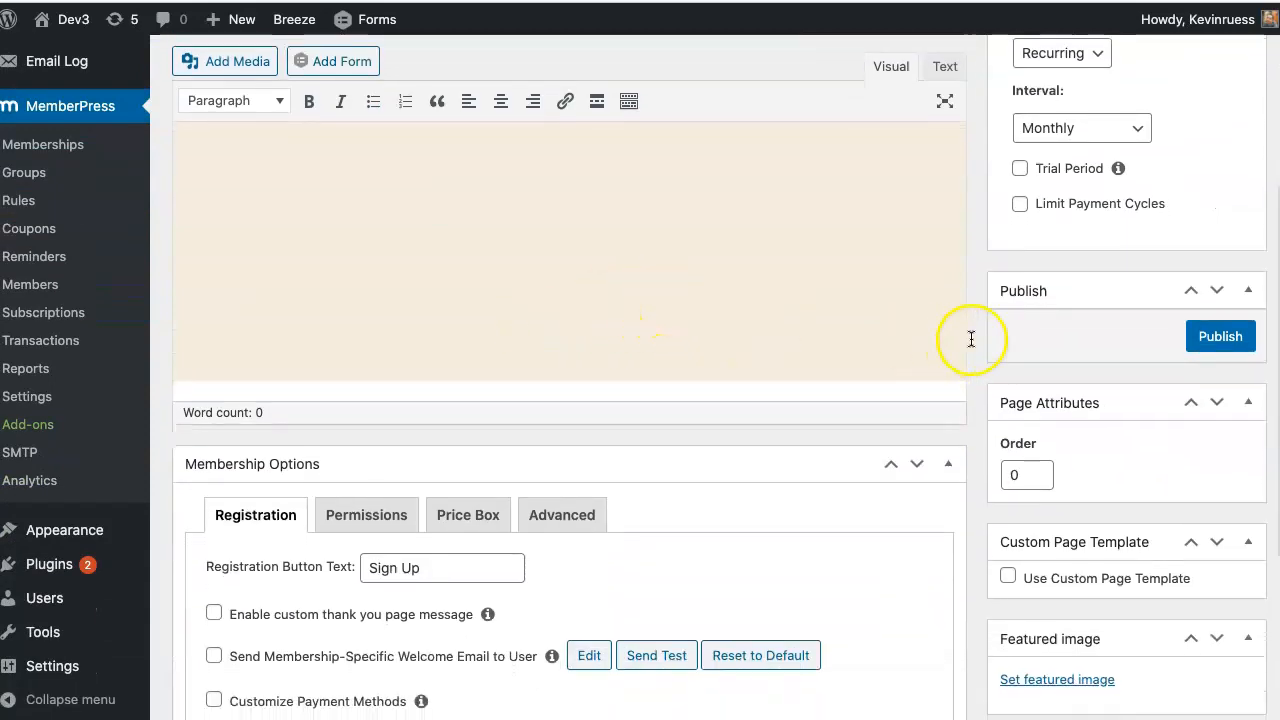
pyautogui.click(1214, 340)
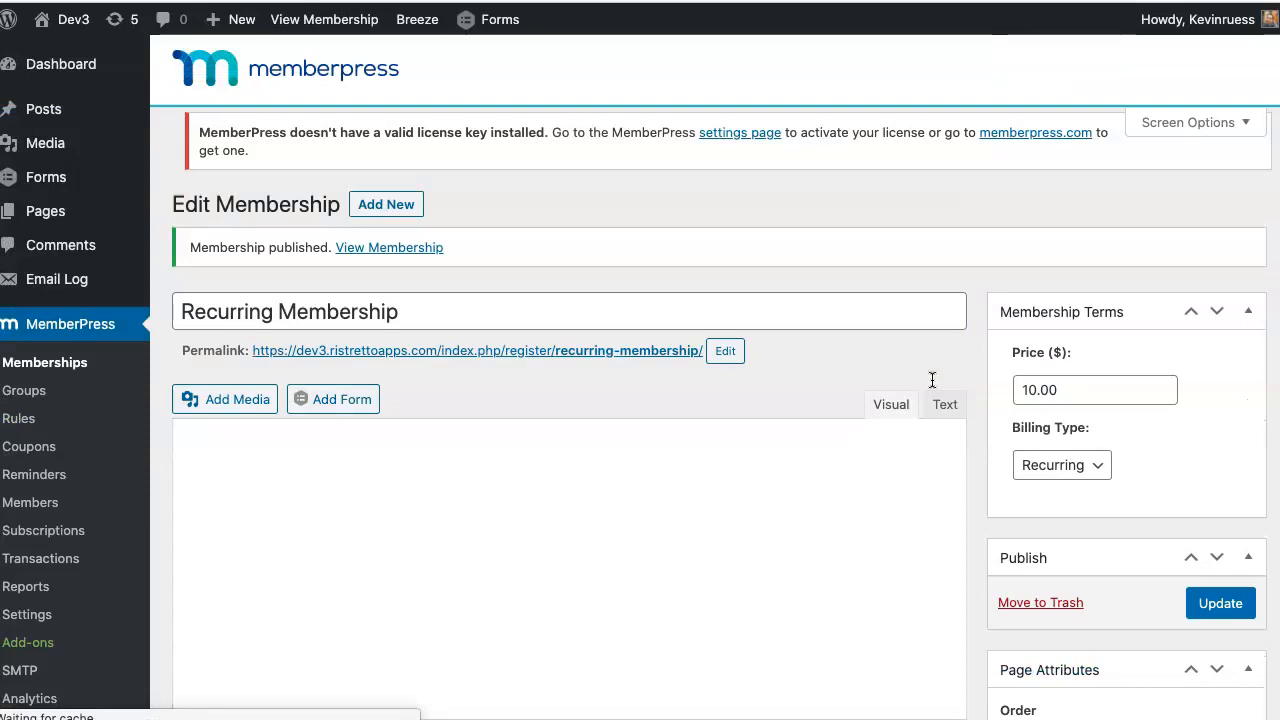
pyautogui.scroll(-2, 857, 300)
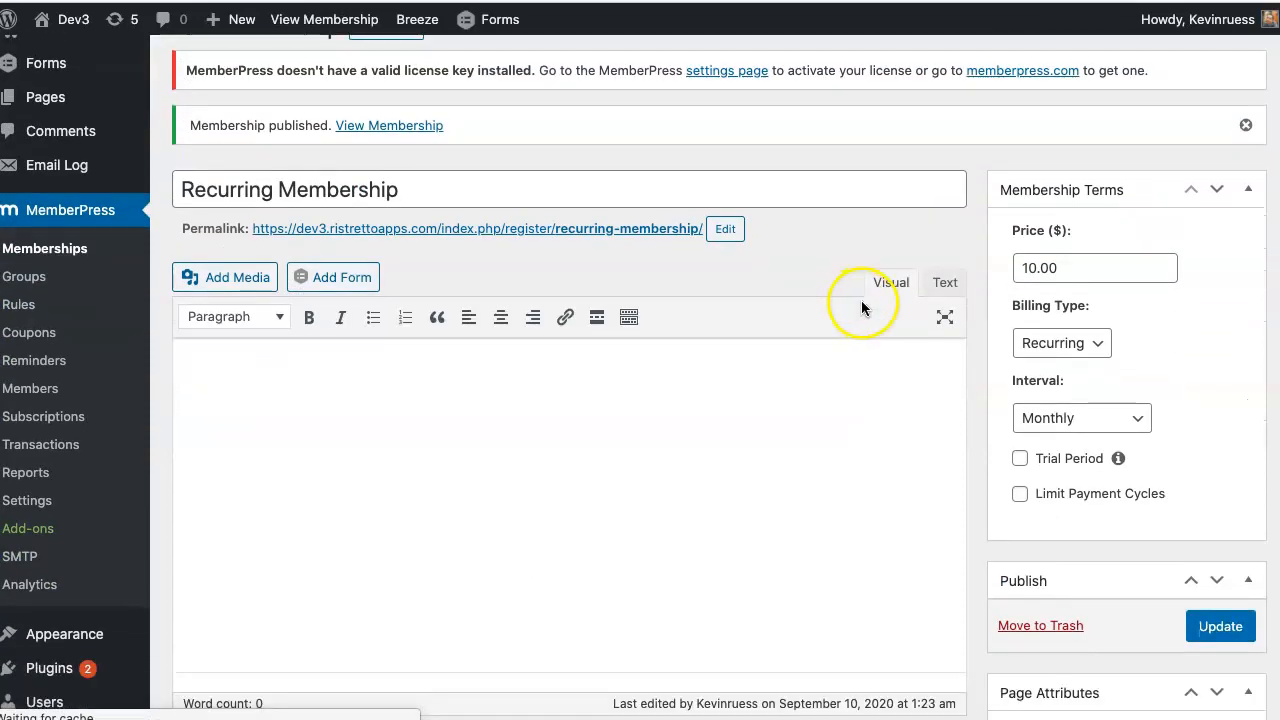
pyautogui.click(45, 498)
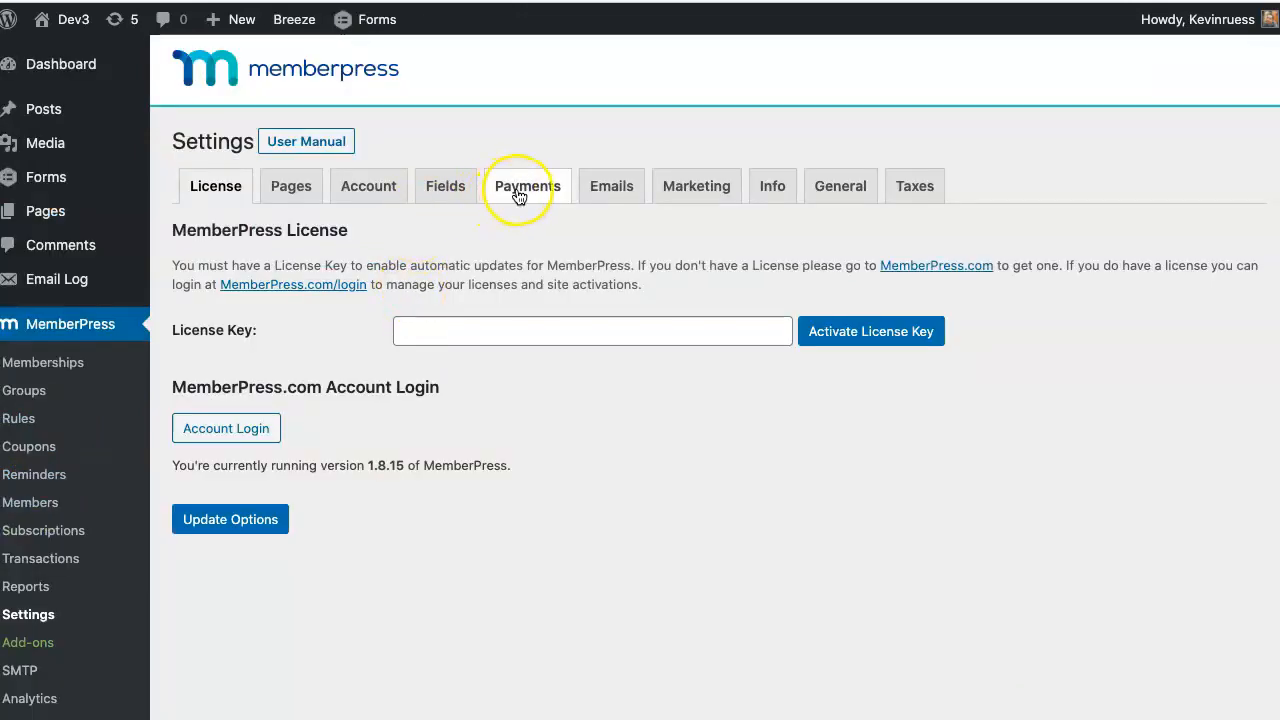
# - On the Payments tab, add a payment method named 'Stripe' using the Stripe gateway
pyautogui.click(518, 193)
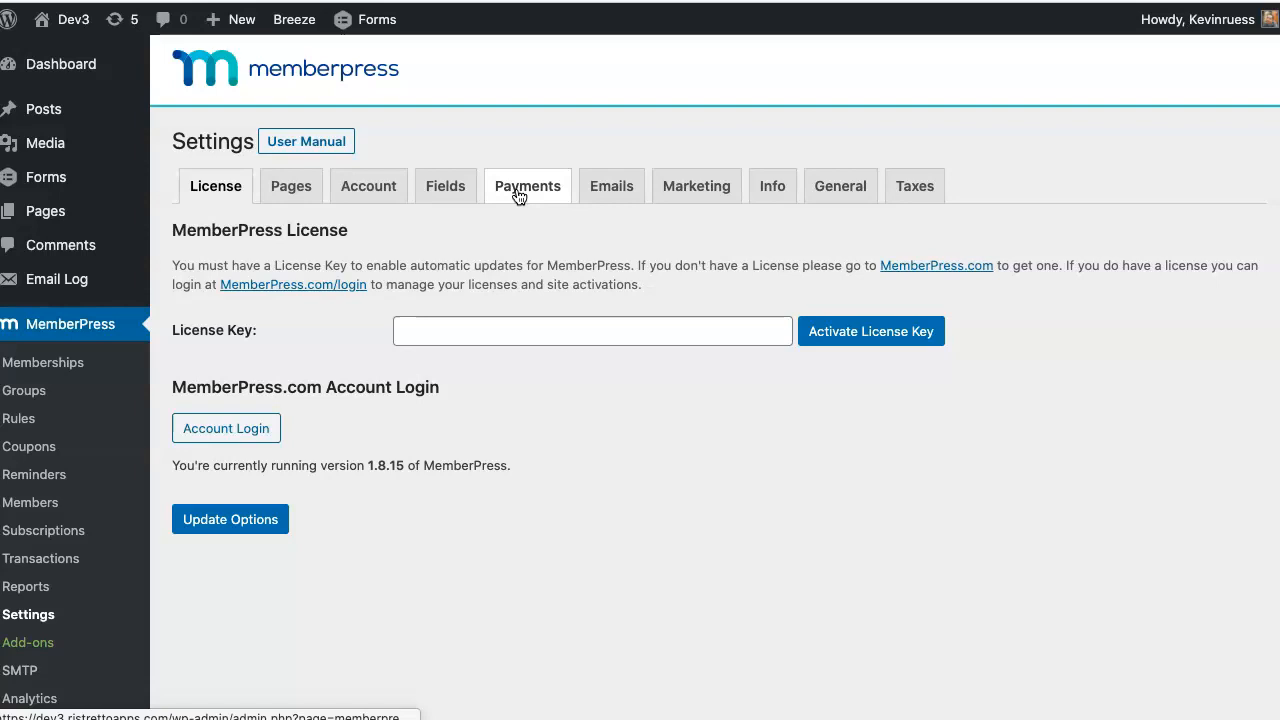
pyautogui.click(518, 190)
pyautogui.click(190, 268)
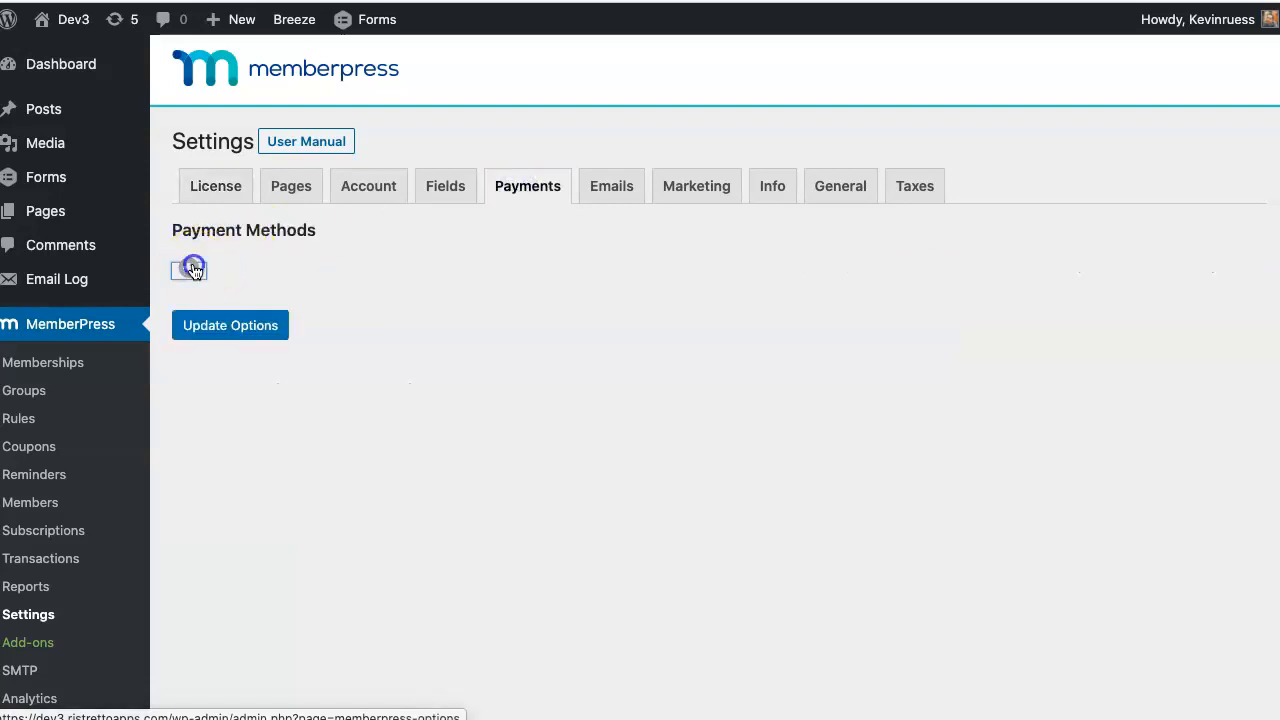
pyautogui.click(322, 284)
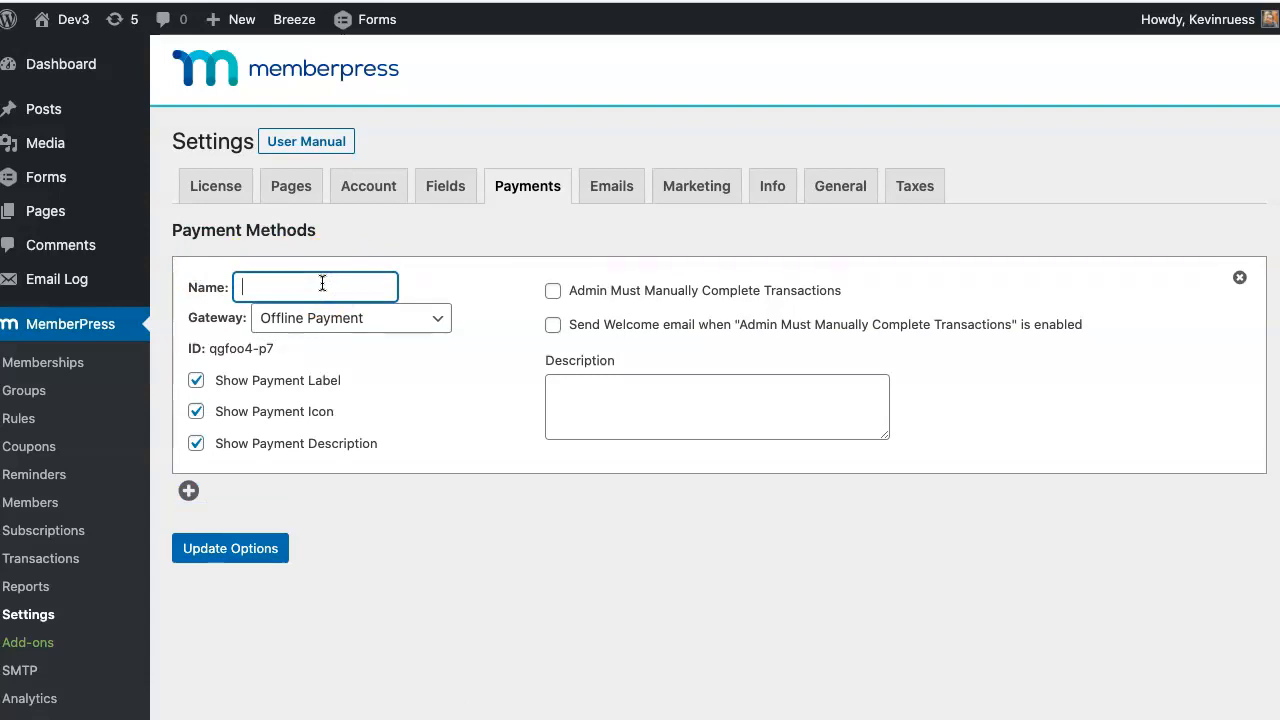
pyautogui.write('Stripe')
pyautogui.click(333, 286)
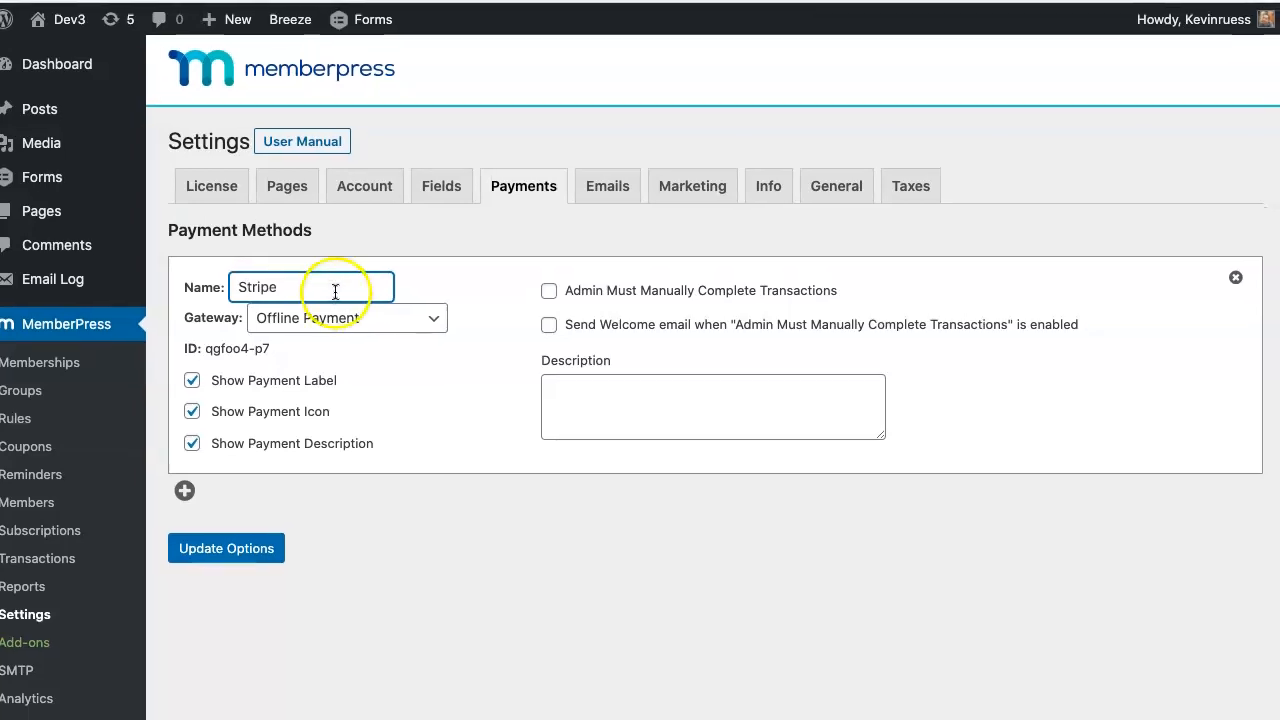
pyautogui.click(380, 318)
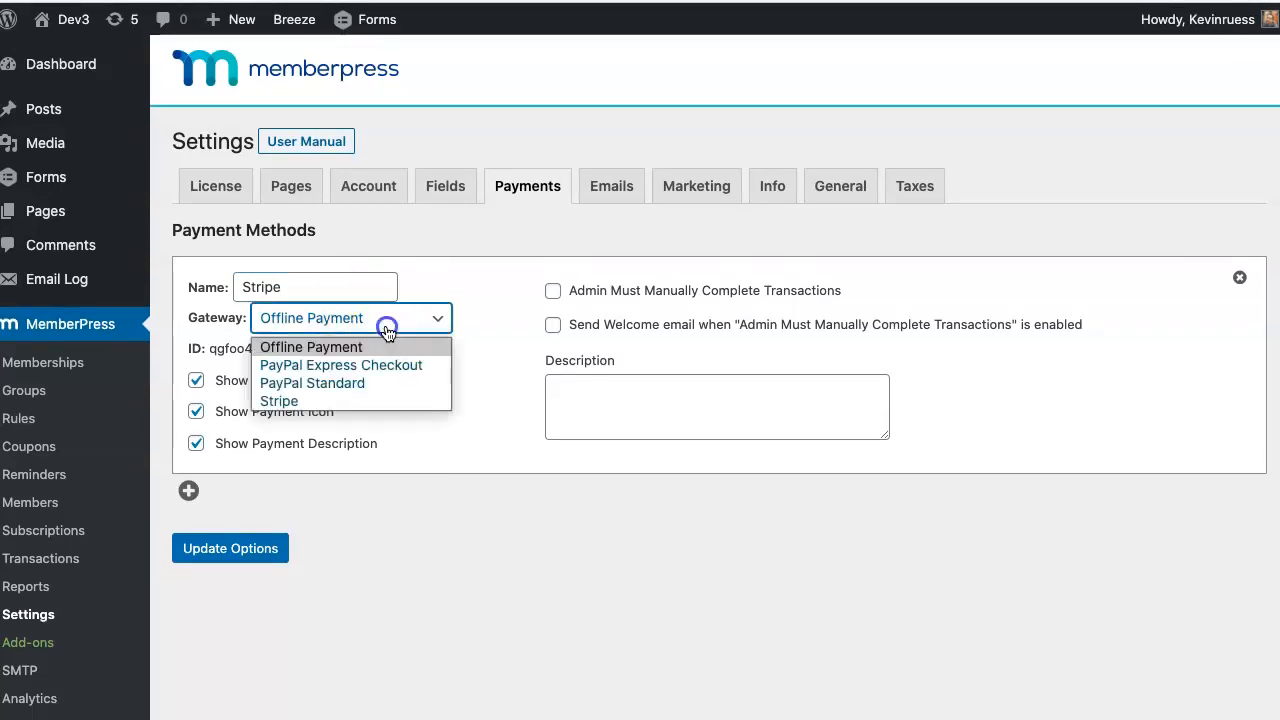
pyautogui.click(384, 398)
pyautogui.scroll(-1, 650, 315)
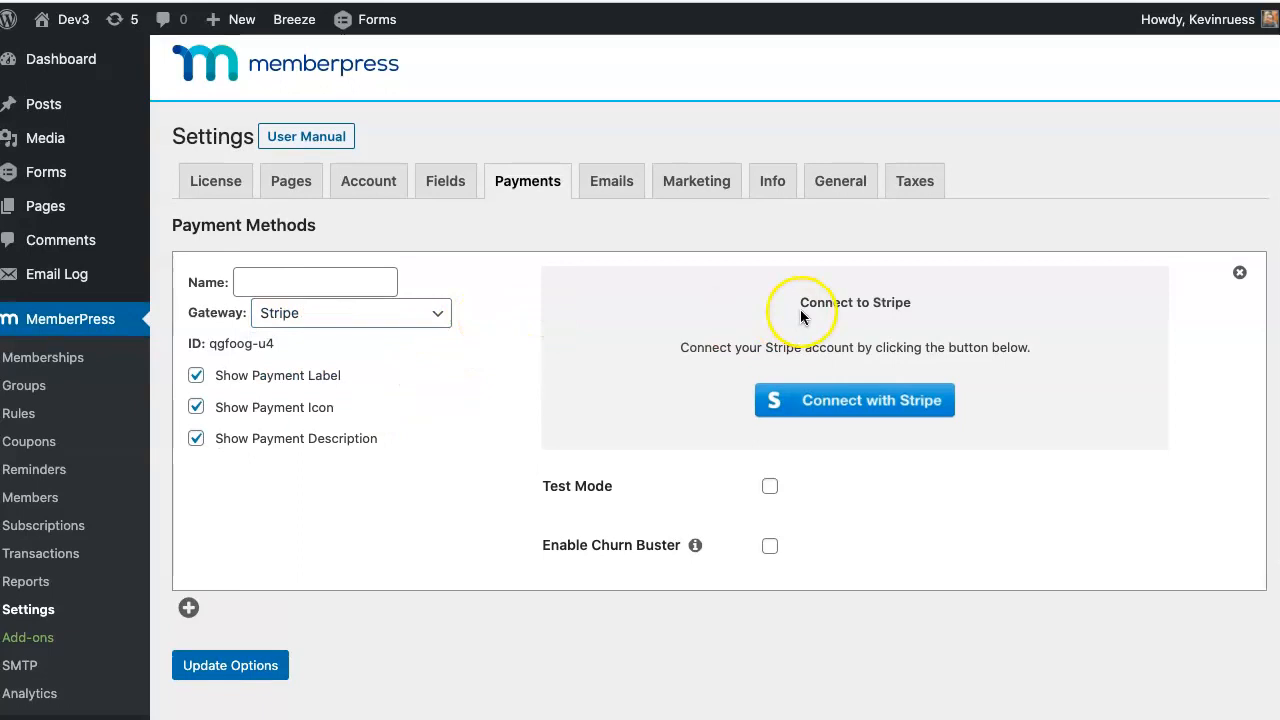
# - Enable Stripe Test Mode and enter 'Stipe' as the method name
pyautogui.click(769, 487)
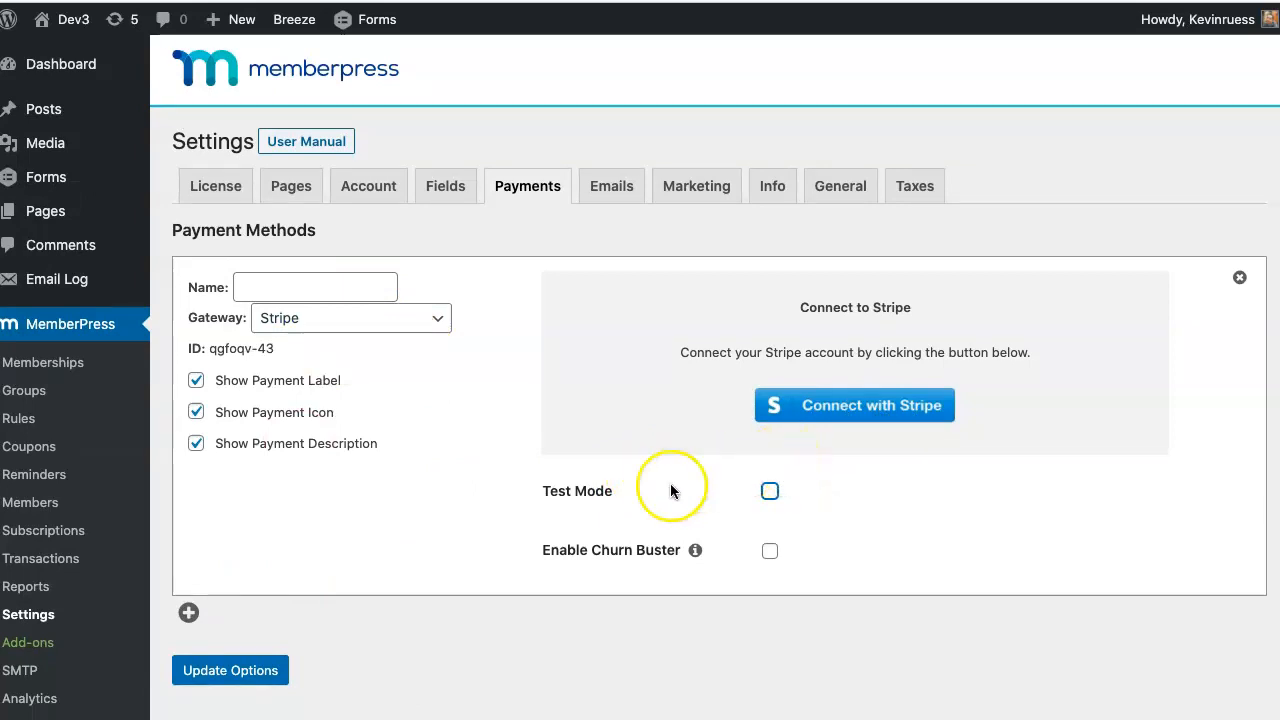
pyautogui.click(769, 492)
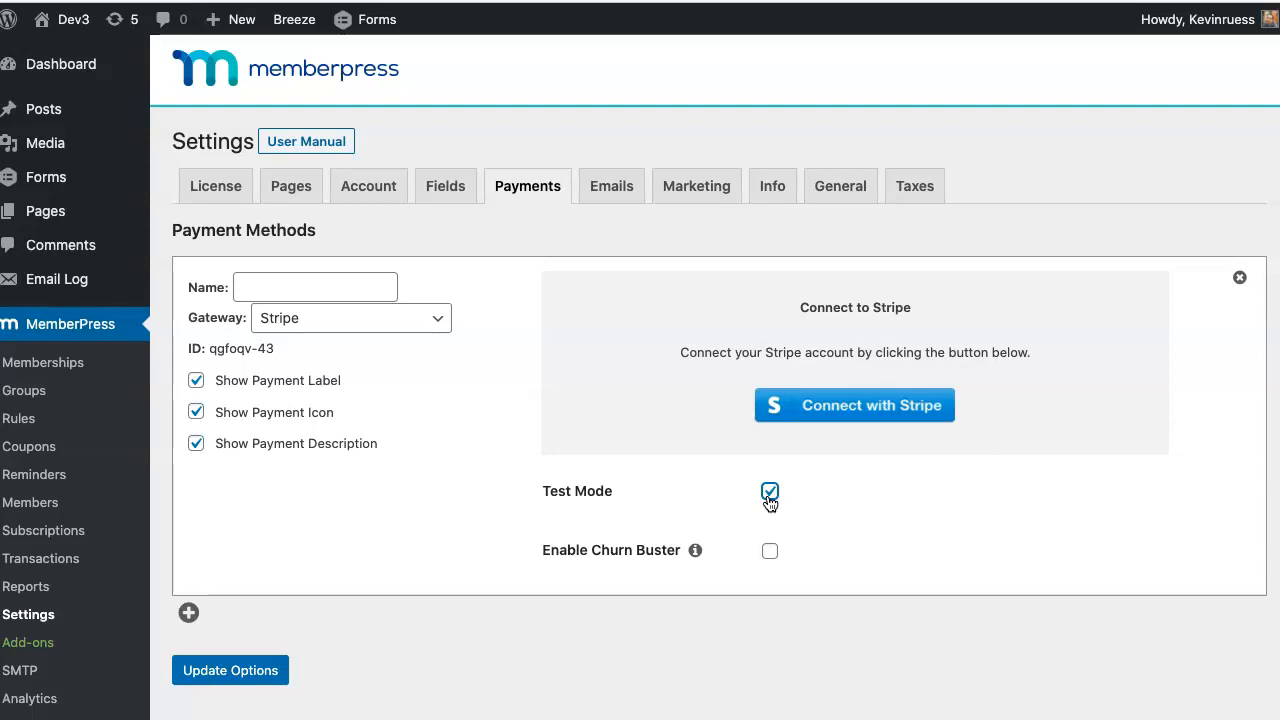
pyautogui.click(421, 343)
pyautogui.write('Stipe')
# - Connect to the 'Development & Testing' Stripe account and add a second payment method
pyautogui.click(853, 408)
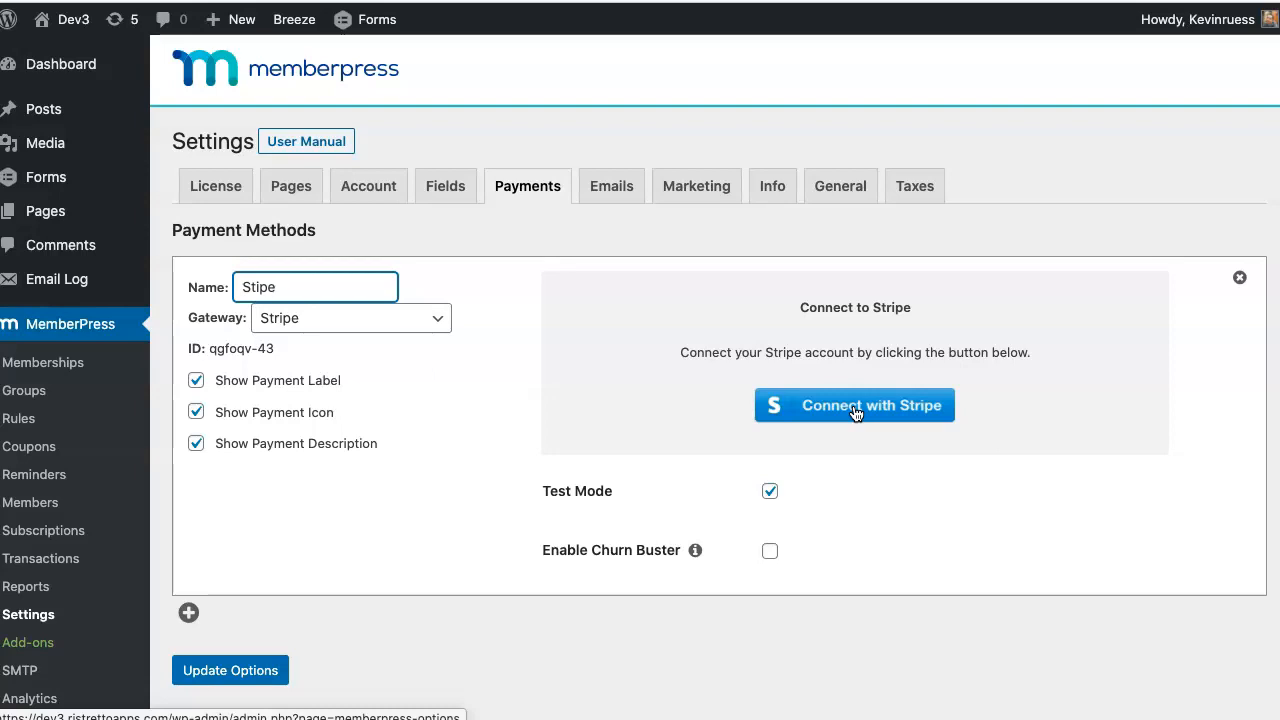
pyautogui.click(877, 412)
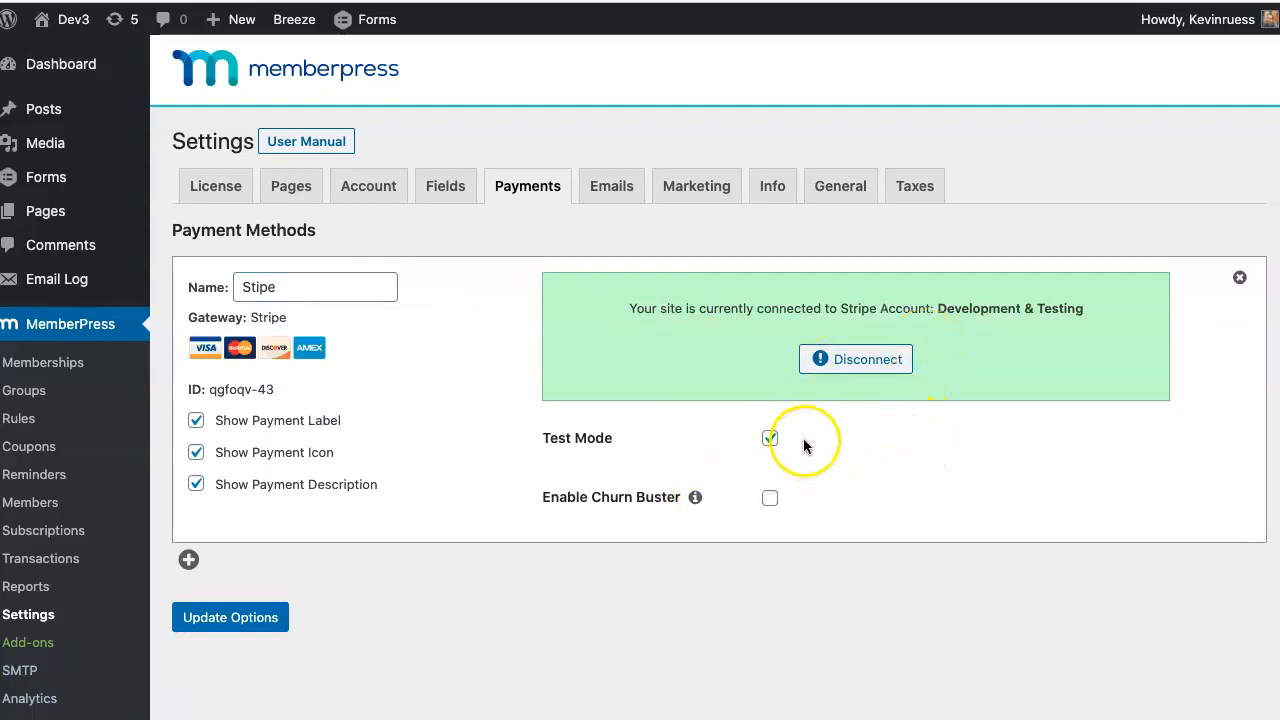
pyautogui.click(189, 559)
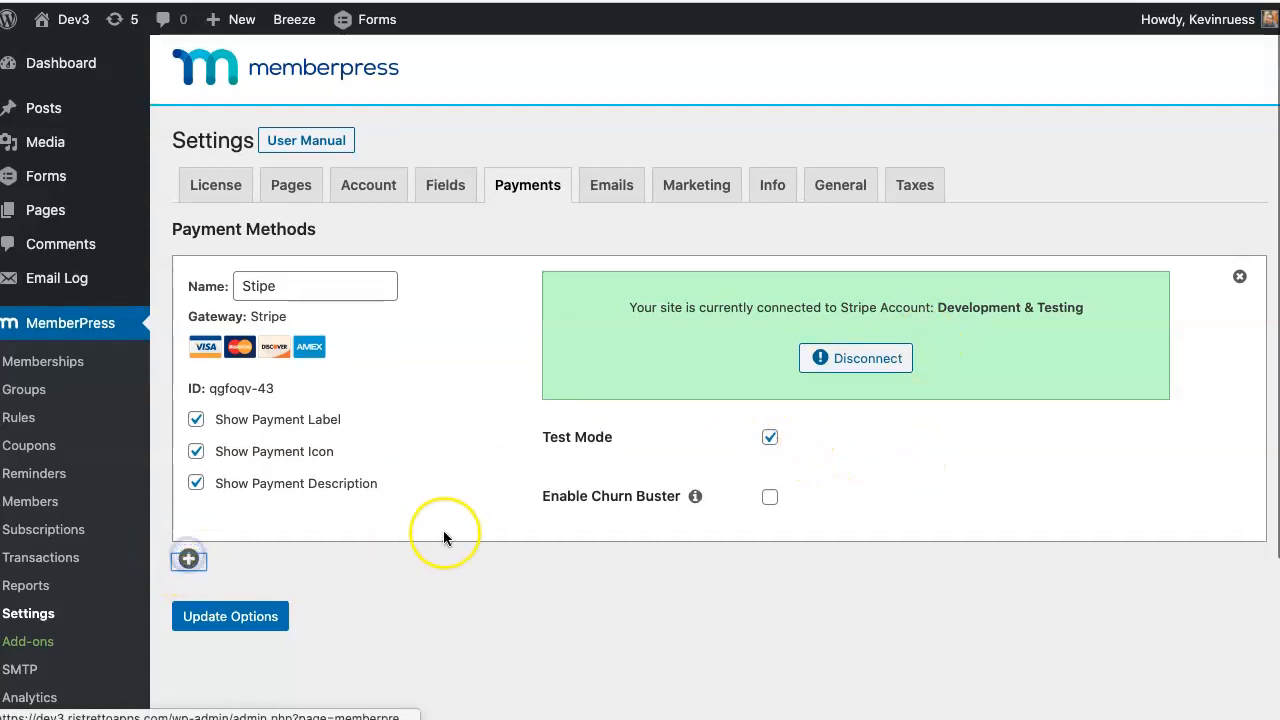
# - Name the second payment method 'PayPal' and set its gateway to PayPal Standard
pyautogui.scroll(-2, 443, 538)
pyautogui.click(328, 570)
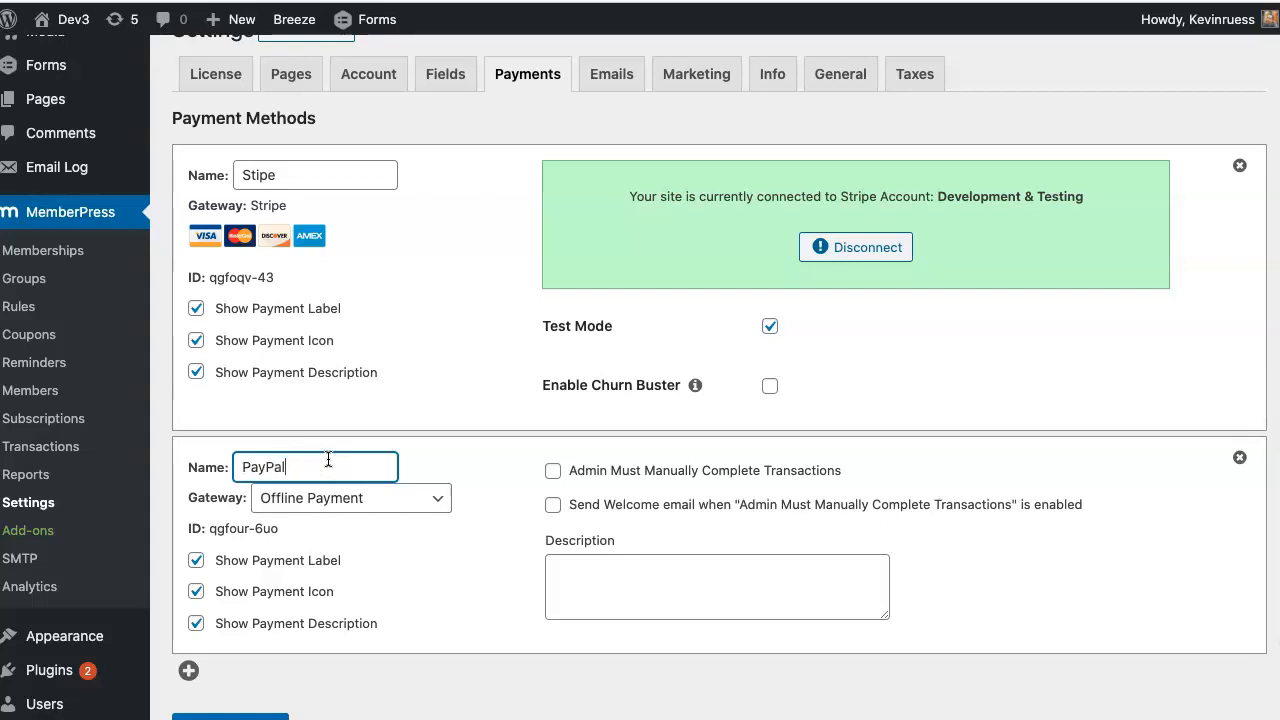
pyautogui.write('PayPal')
pyautogui.click(372, 500)
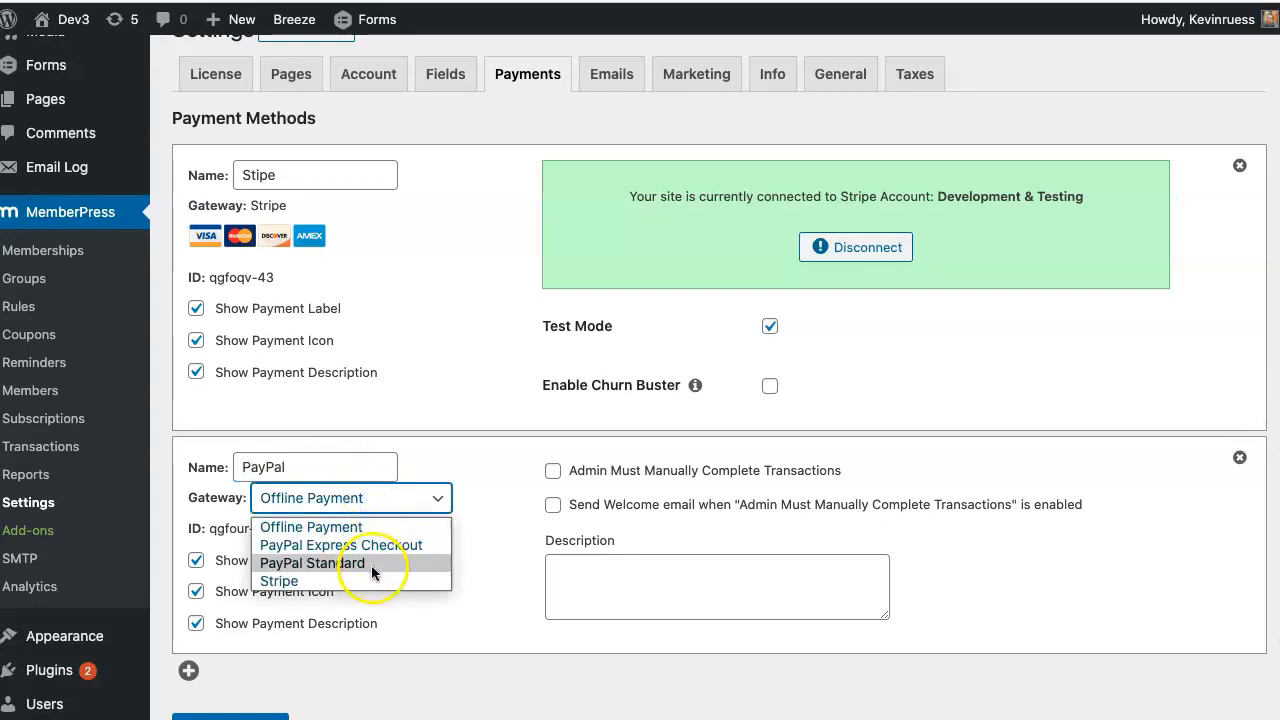
pyautogui.click(334, 566)
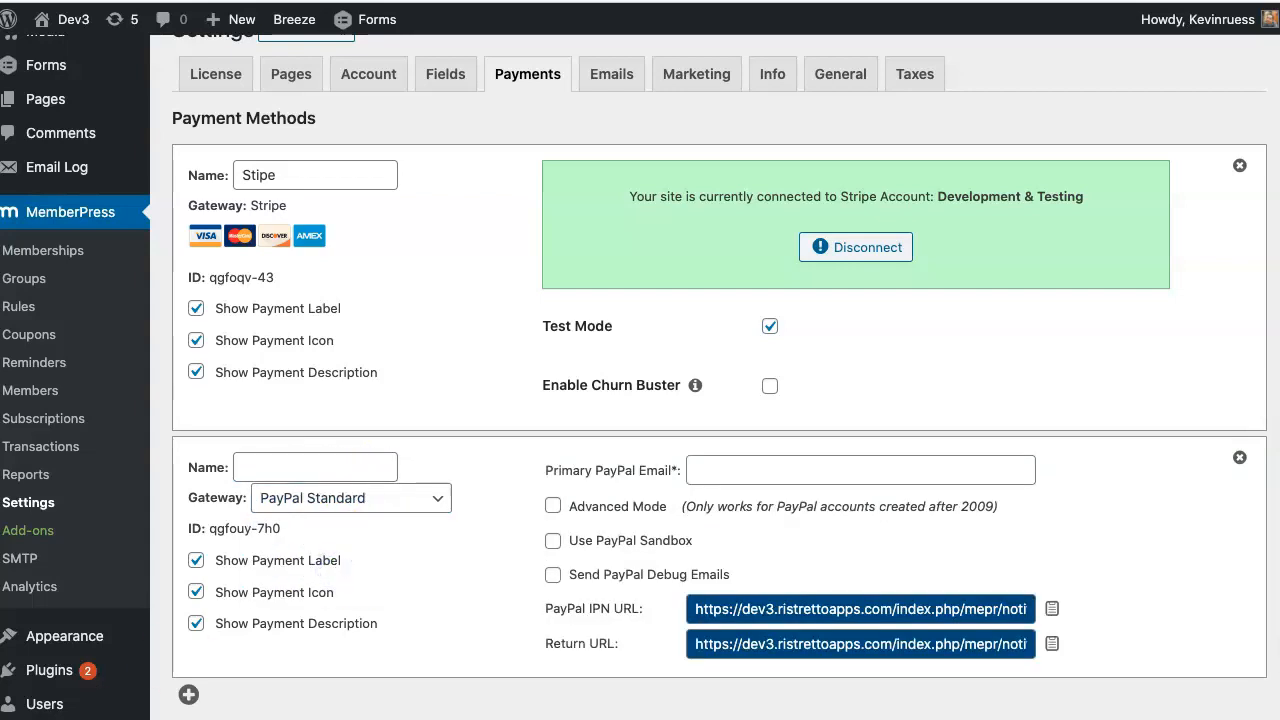
# - Paste the account's e-mail into Primary PayPal Email and select it
pyautogui.scroll(-2, 731, 380)
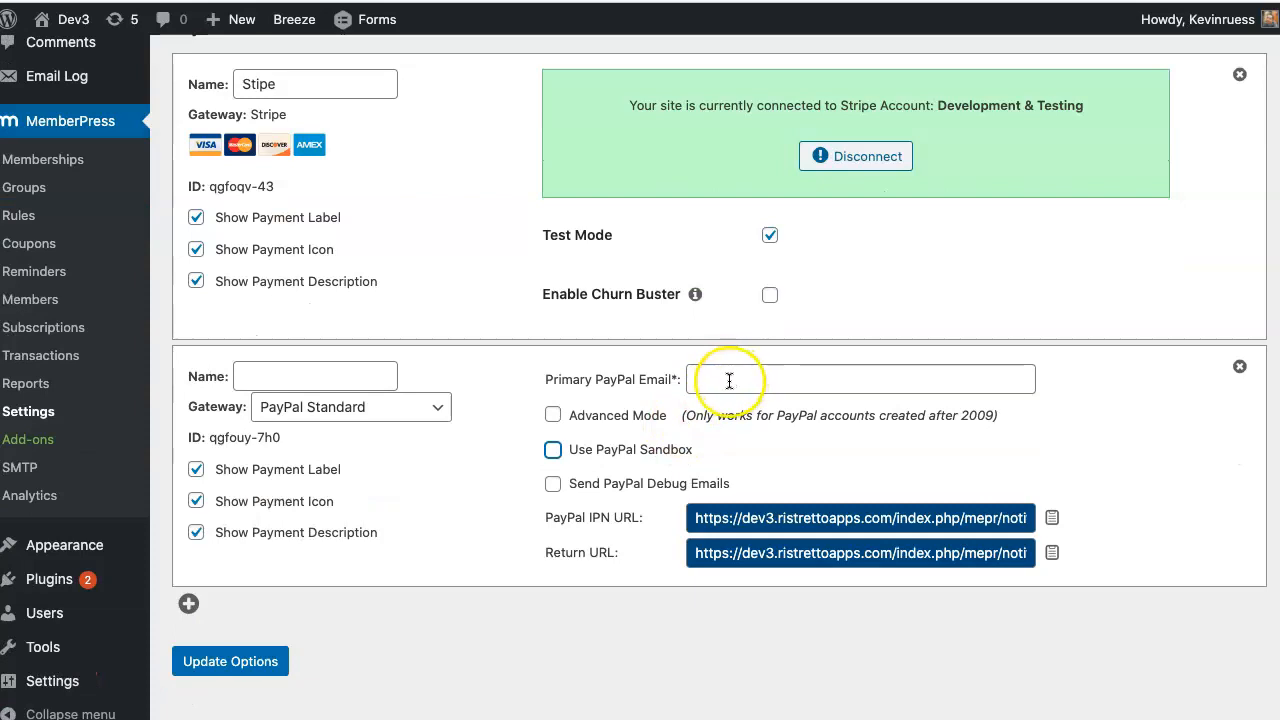
pyautogui.click(732, 380)
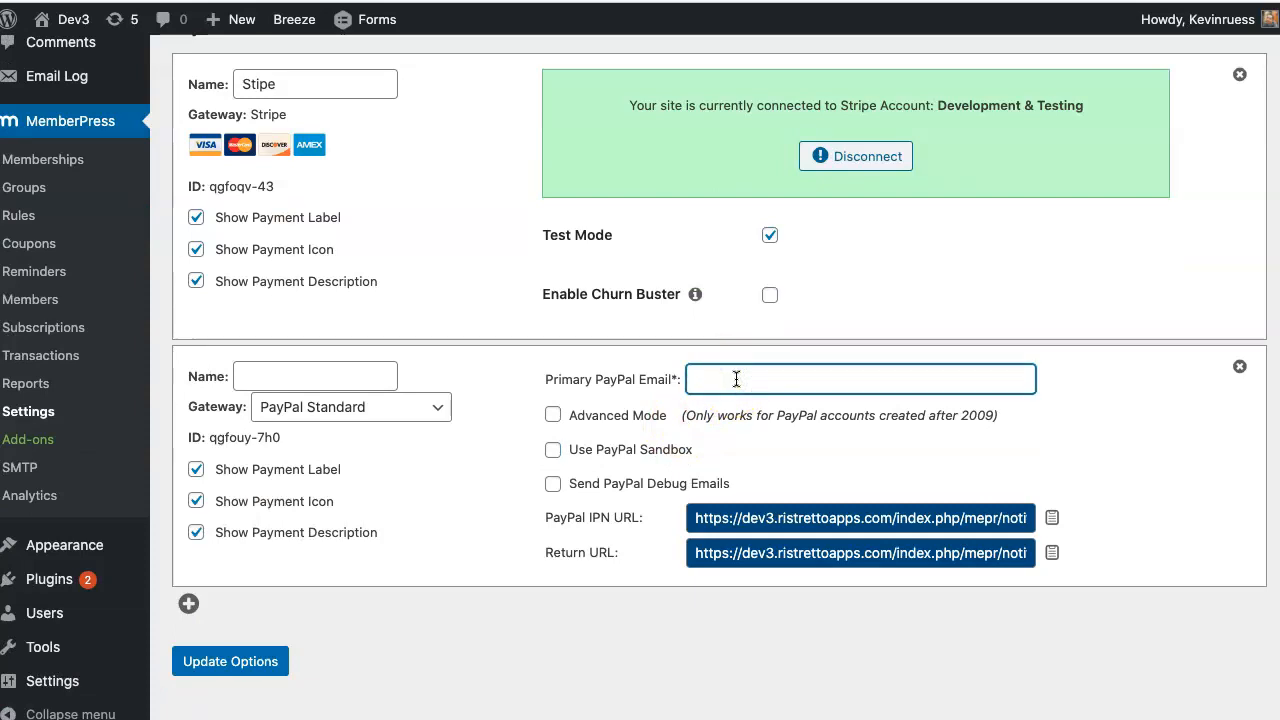
pyautogui.hotkey('ctrl', 'v')
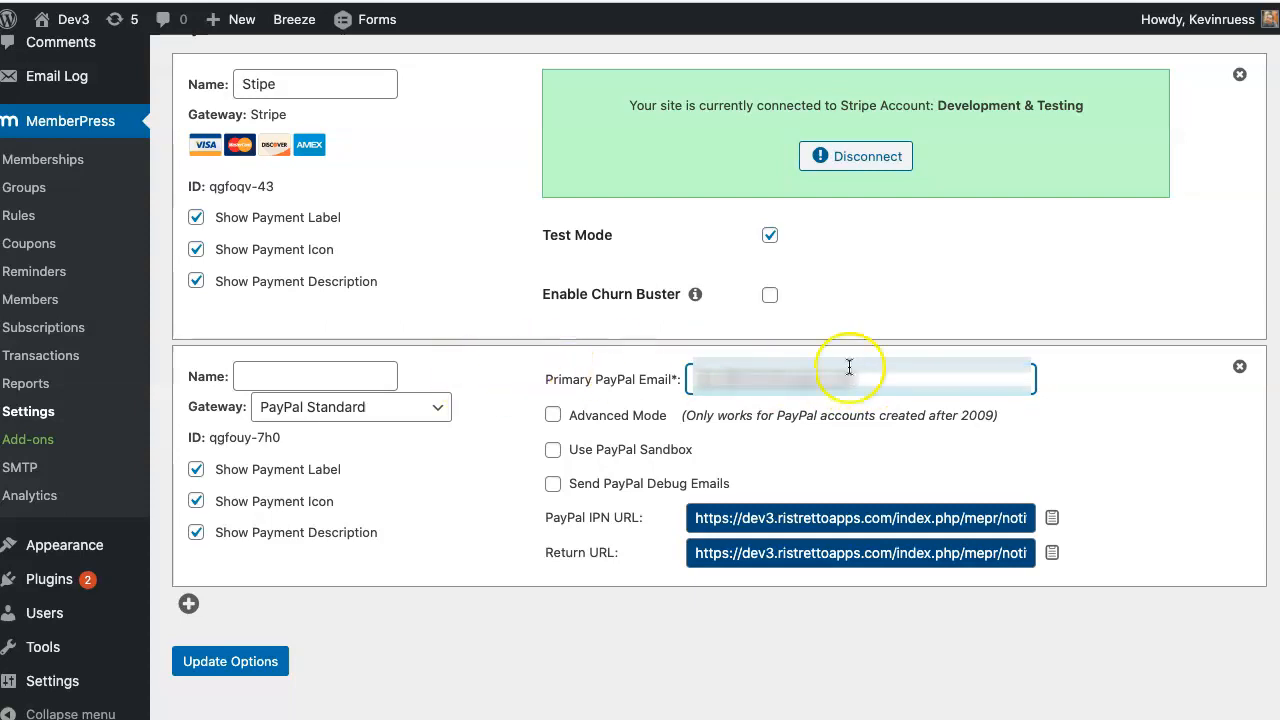
pyautogui.moveTo(915, 370); pyautogui.dragTo(678, 378)
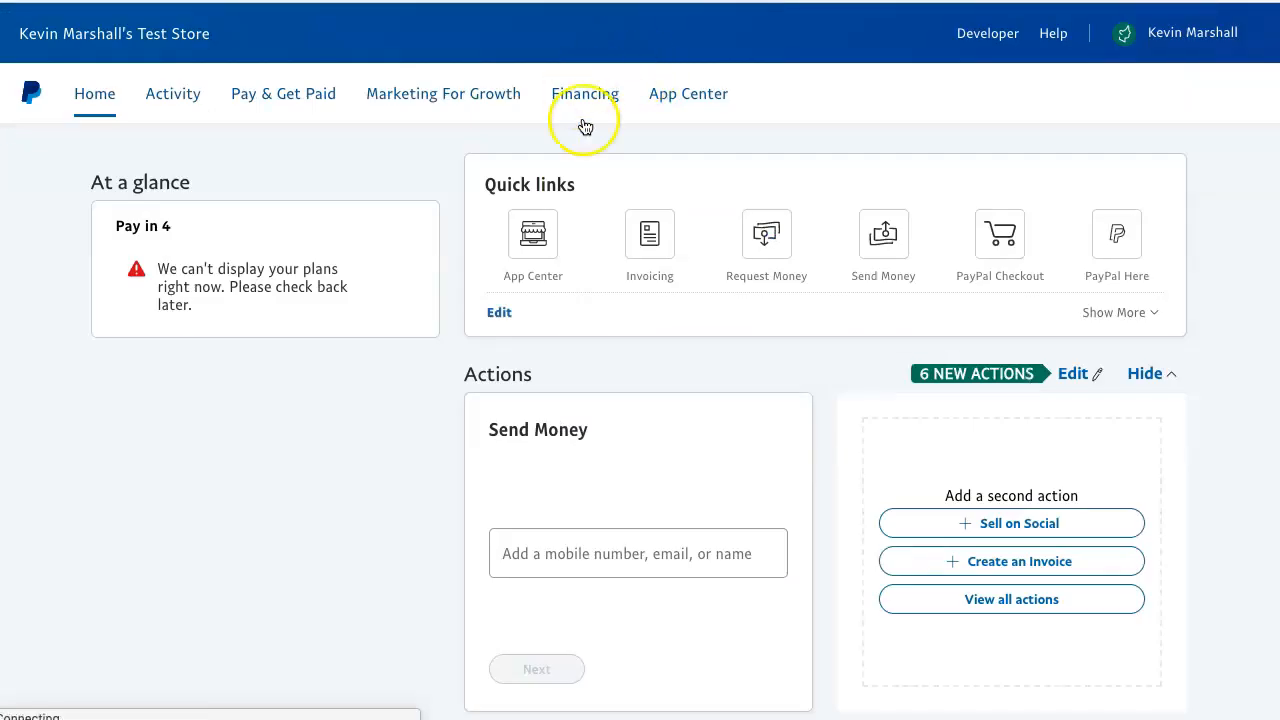
# - Open Account Settings from the PayPal account menu
pyautogui.click(1150, 36)
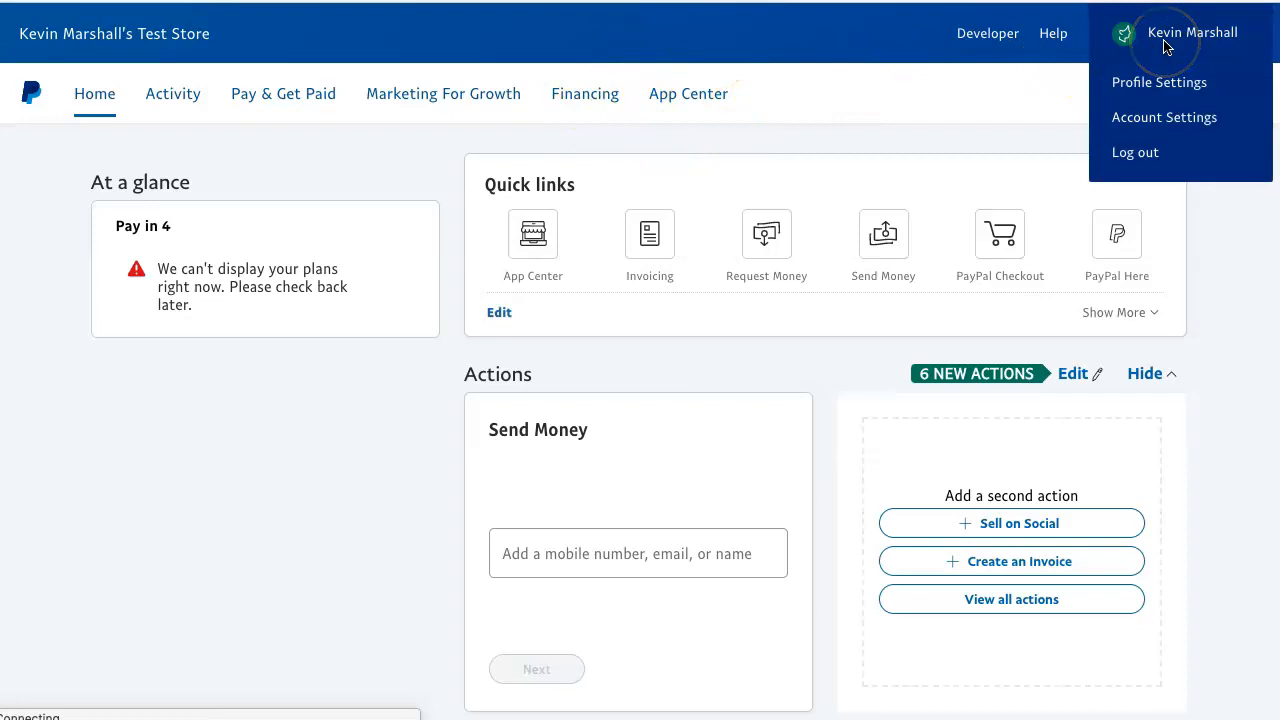
pyautogui.click(1156, 66)
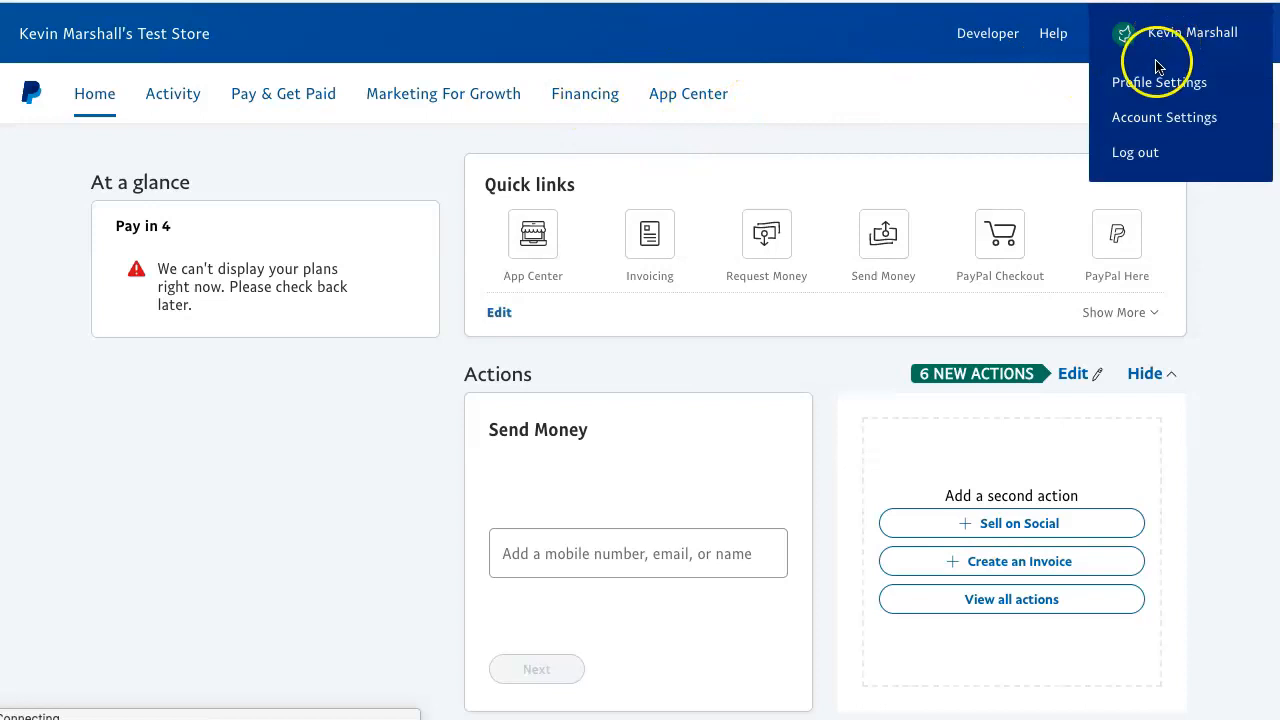
pyautogui.click(1188, 36)
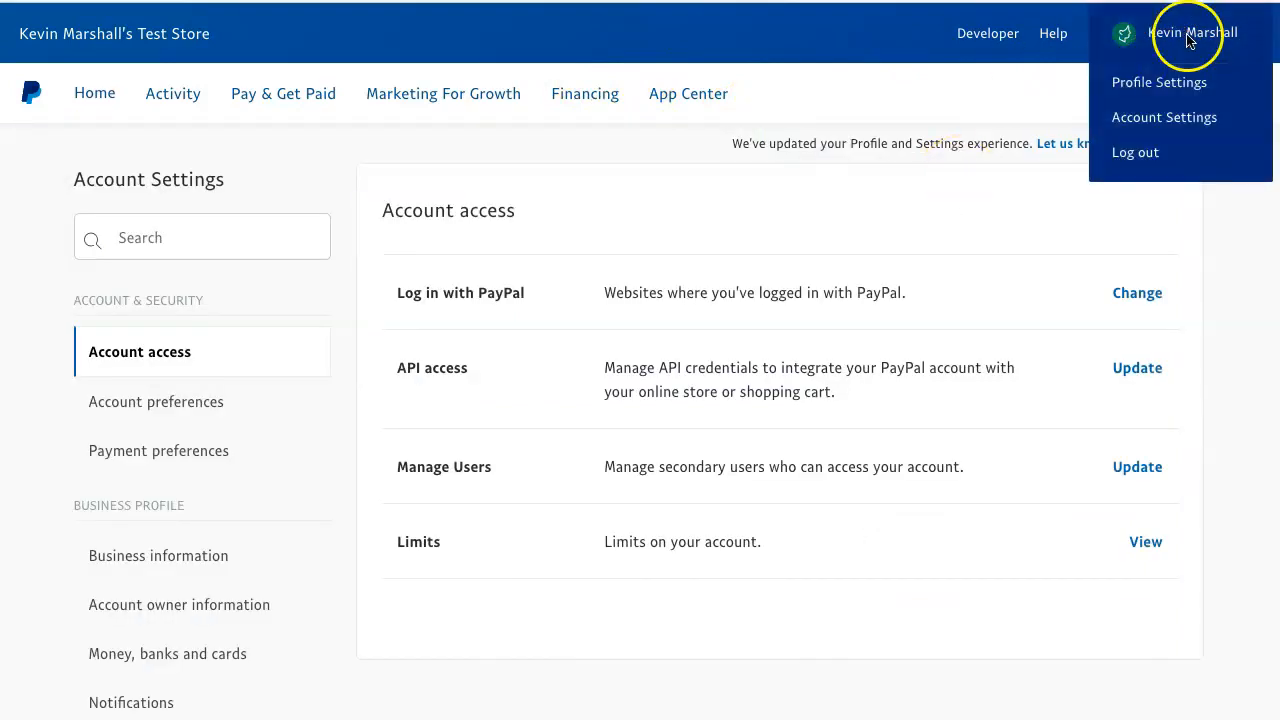
pyautogui.click(1150, 118)
# - Go to Notifications and open the Instant payment notification settings
pyautogui.scroll(-1, 920, 143)
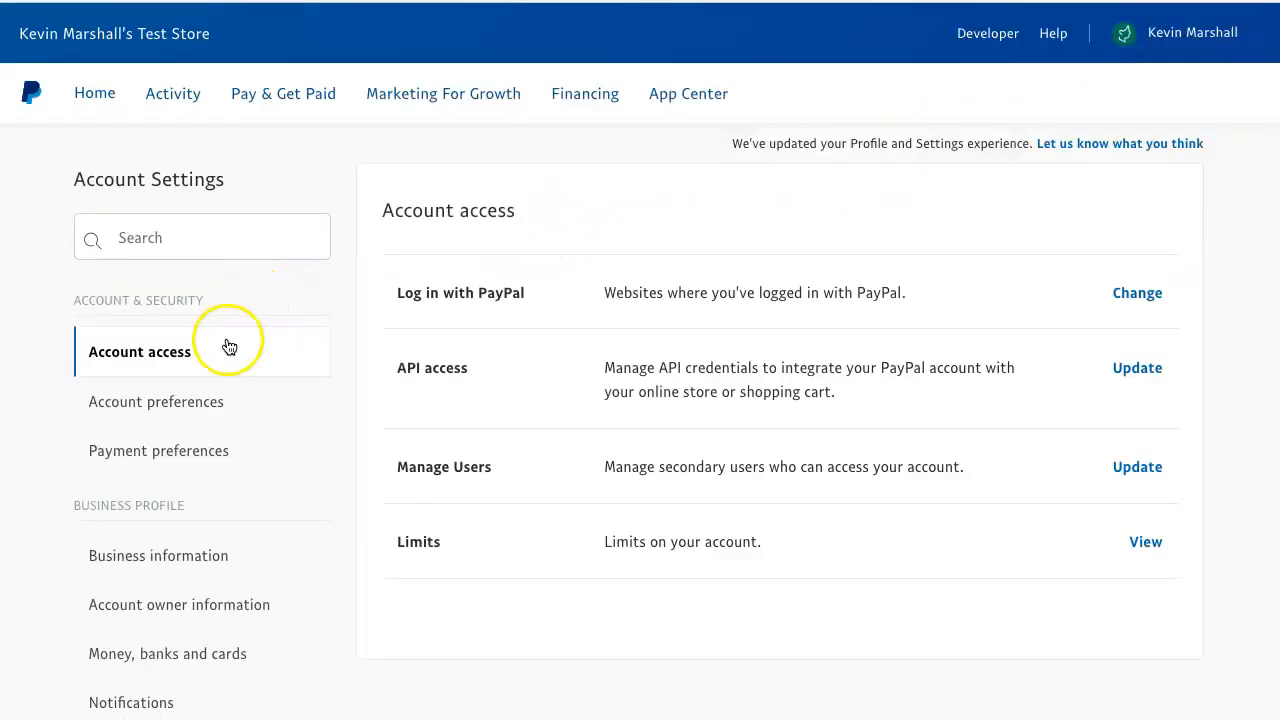
pyautogui.scroll(-2, 229, 346)
pyautogui.click(143, 531)
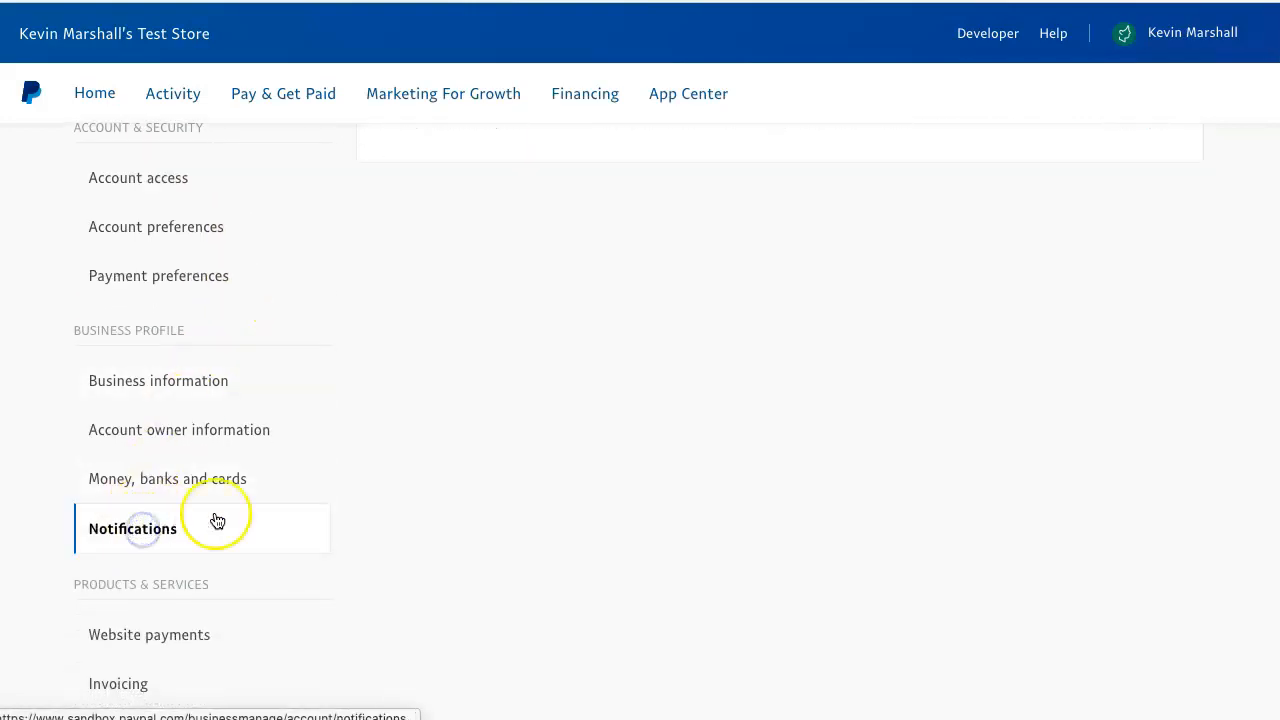
pyautogui.scroll(1, 551, 323)
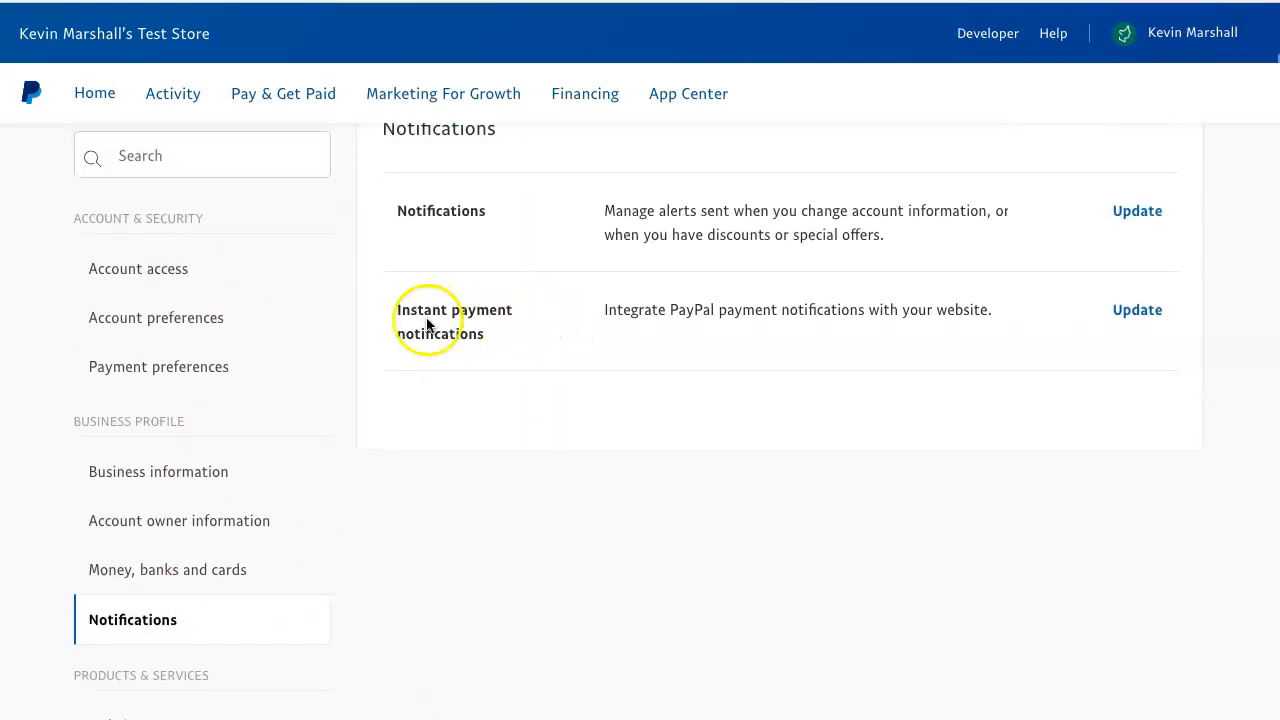
pyautogui.click(1133, 311)
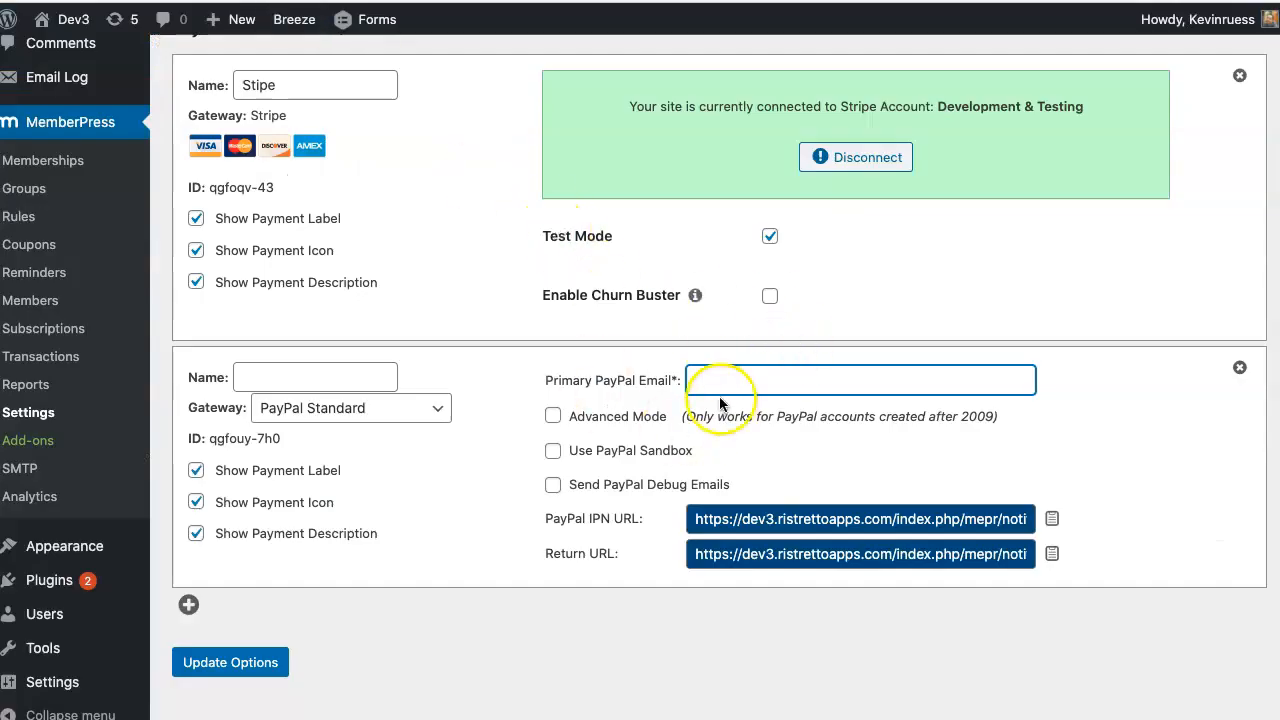
# - Compare PayPal's current notification URL with MemberPress's PayPal IPN URL
pyautogui.scroll(3, 719, 396)
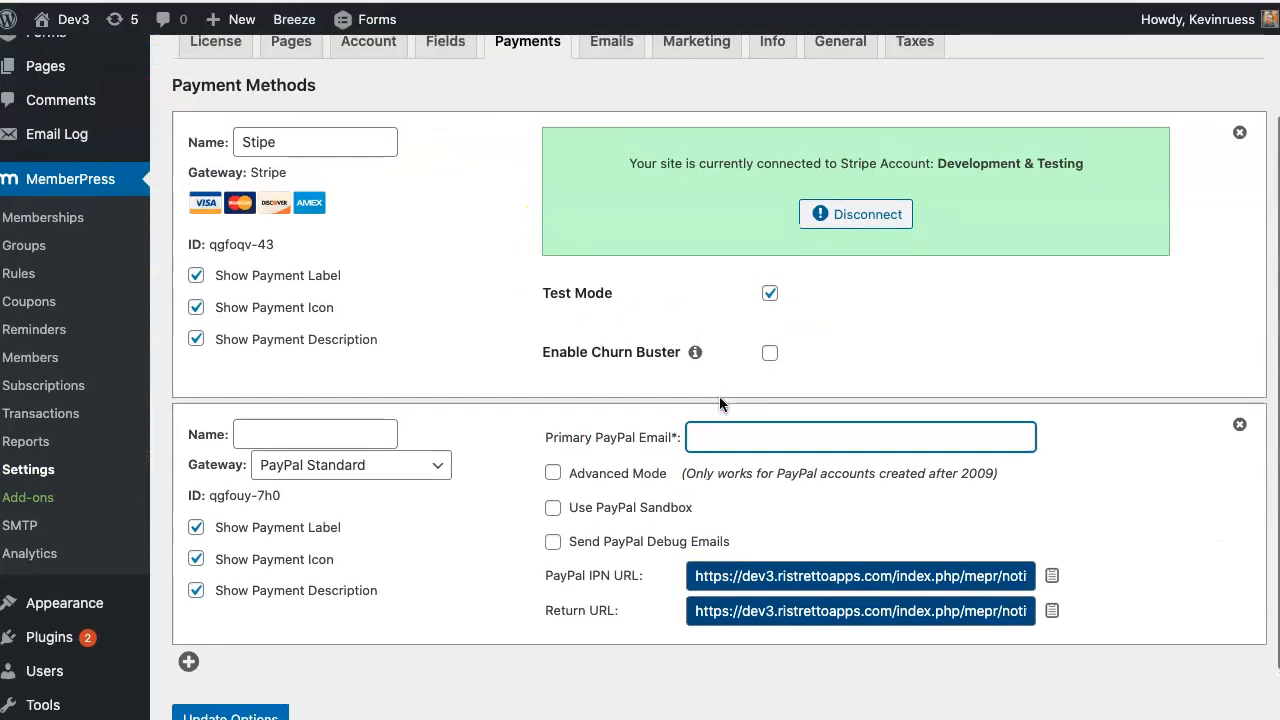
pyautogui.moveTo(106, 174)
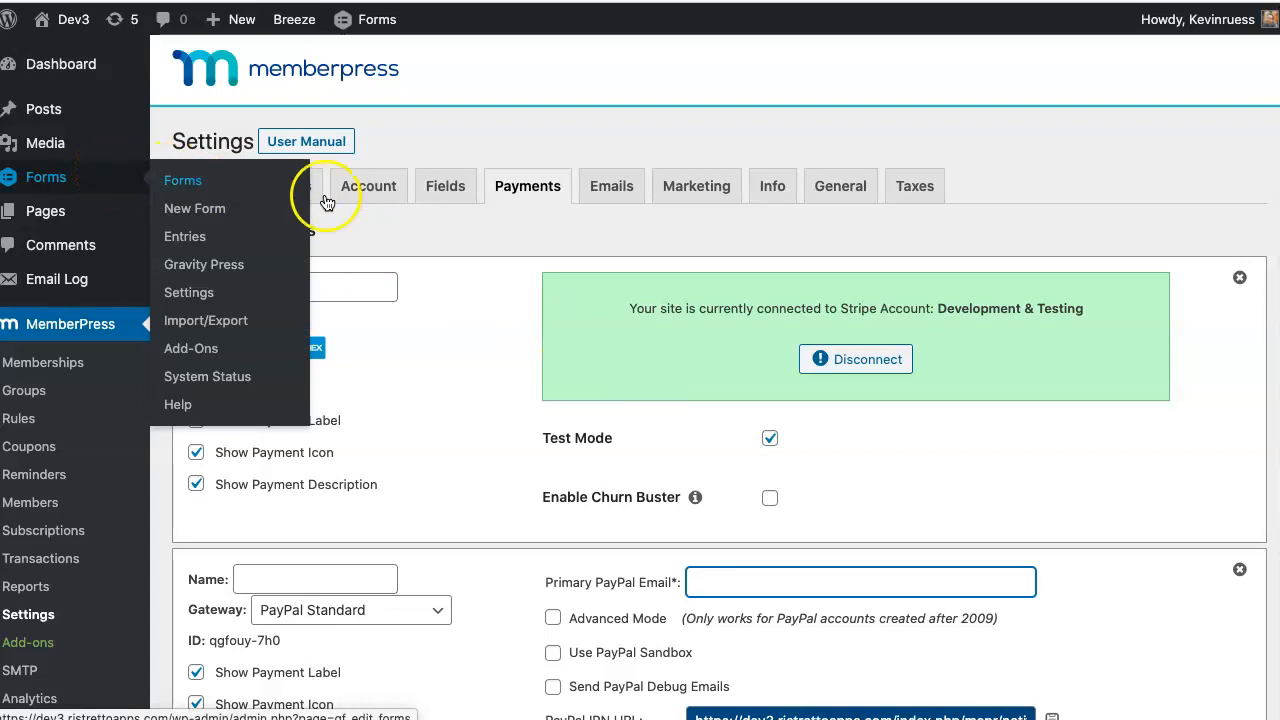
pyautogui.scroll(-2, 449, 249)
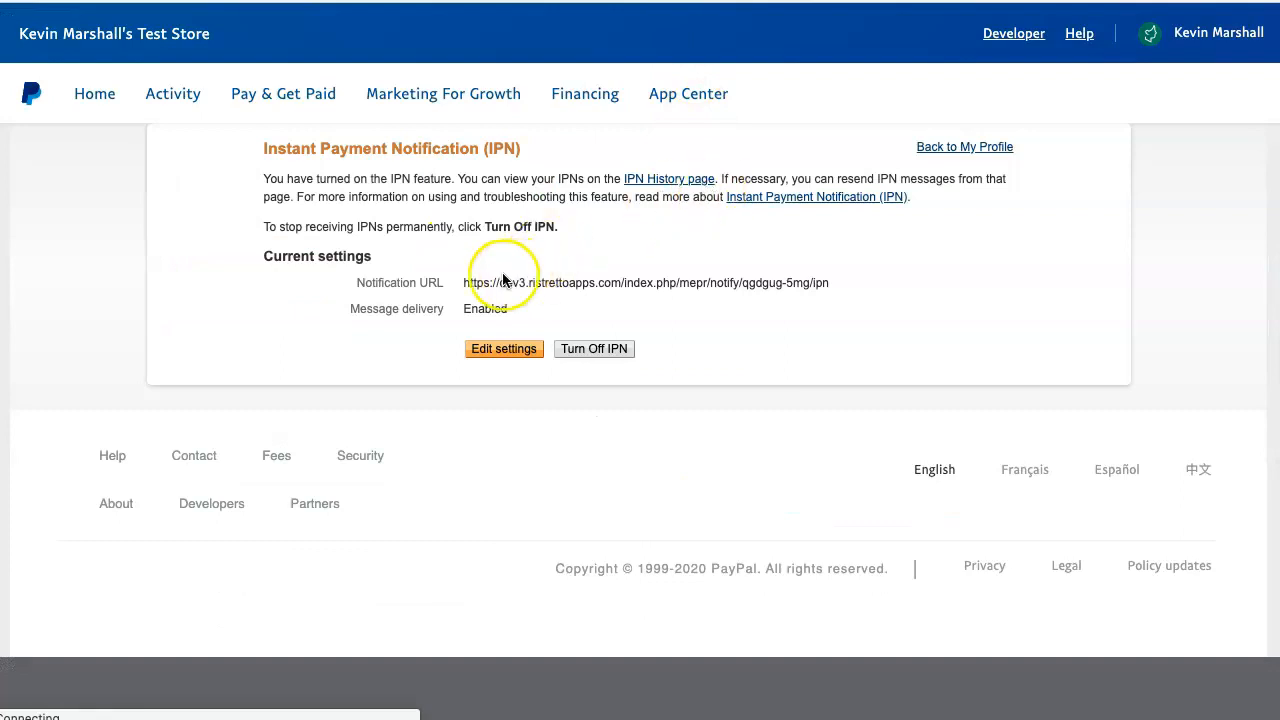
pyautogui.click(466, 283)
pyautogui.moveTo(466, 283)
pyautogui.mouseDown()
pyautogui.moveTo(845, 285)
pyautogui.moveTo(469, 288)
pyautogui.mouseUp()
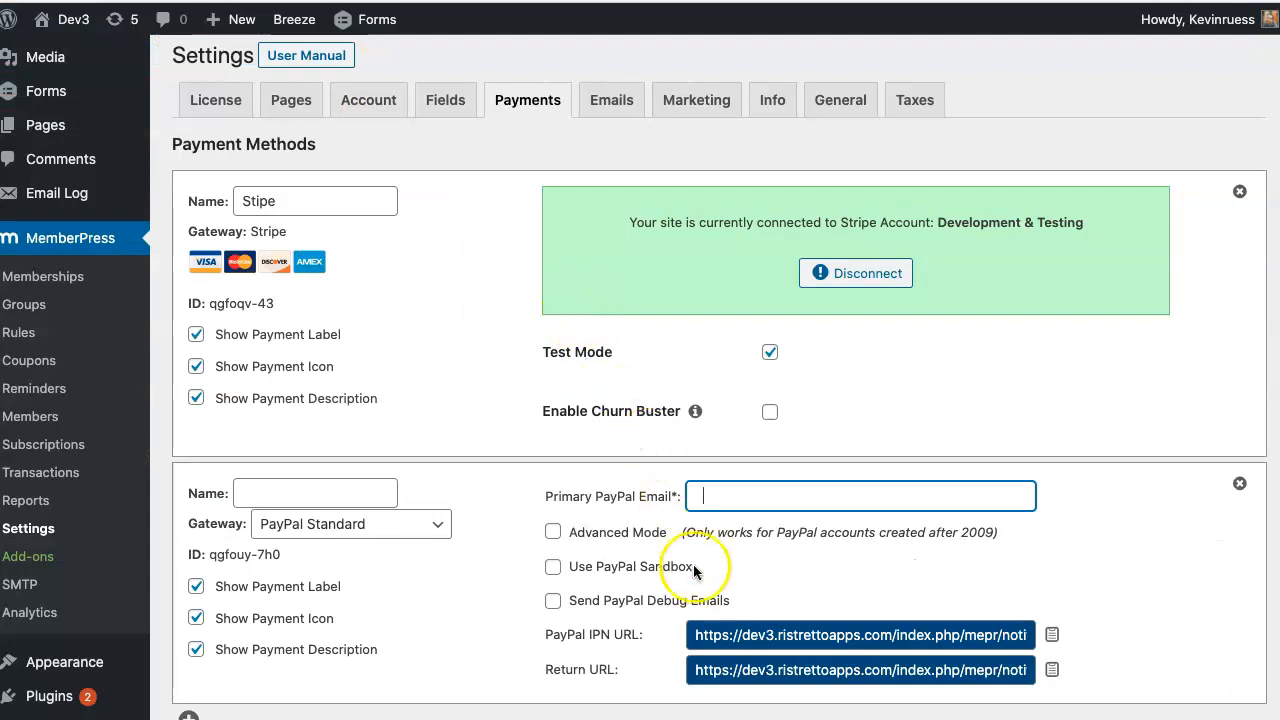
pyautogui.moveTo(697, 636); pyautogui.dragTo(1028, 637)
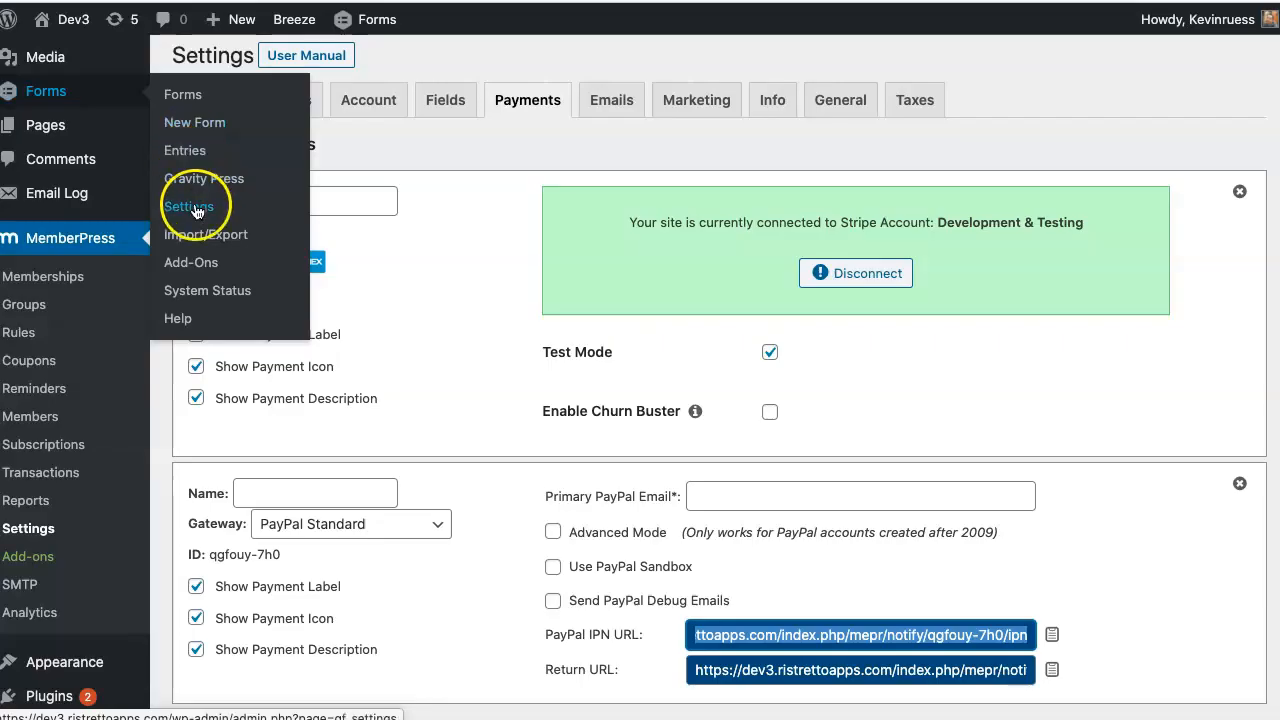
# - Open Gravity Forms' PayPal settings in a new tab and select its IPN URL
pyautogui.rightClick(180, 217)
pyautogui.click(251, 236)
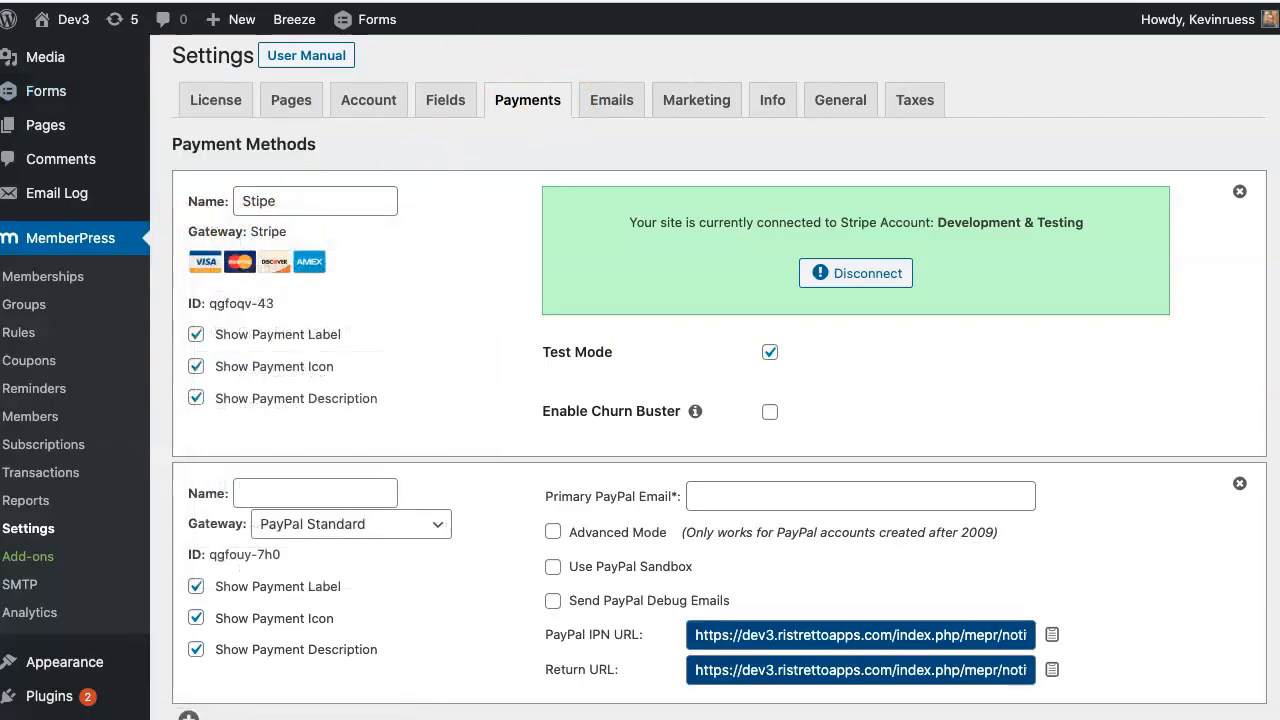
pyautogui.click(560, 2)
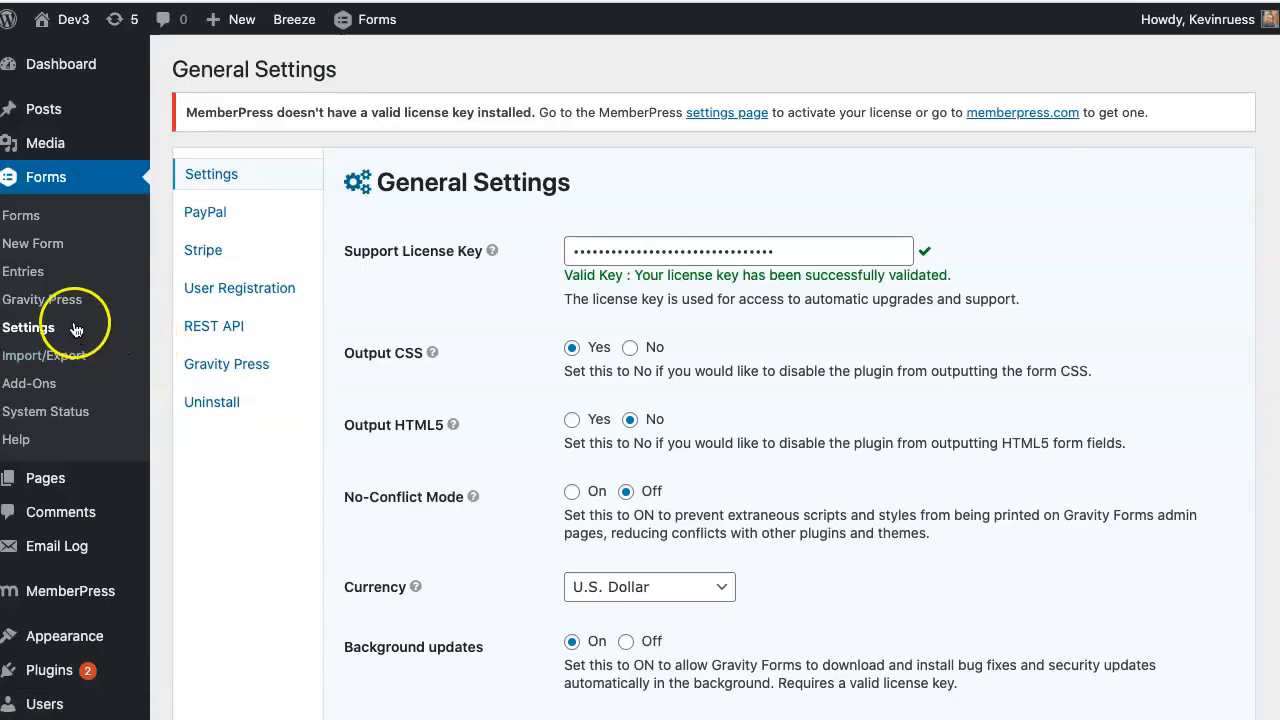
pyautogui.click(220, 215)
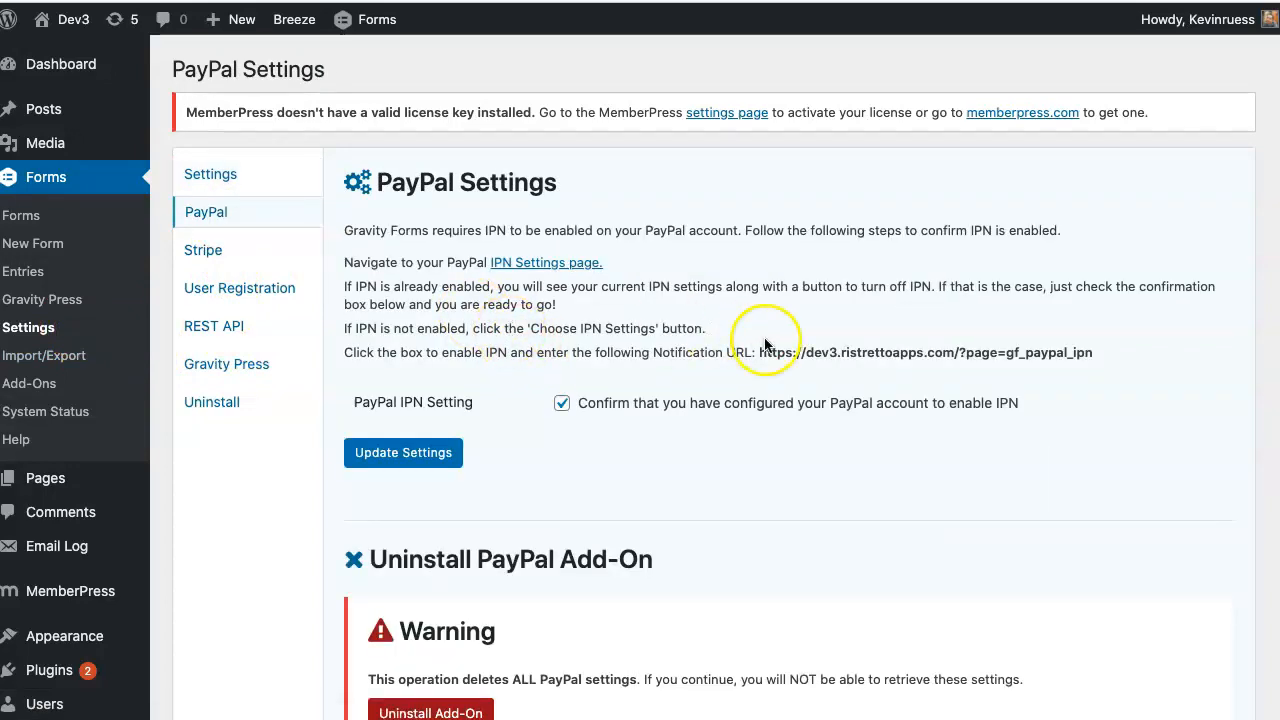
pyautogui.moveTo(762, 354); pyautogui.dragTo(1088, 363)
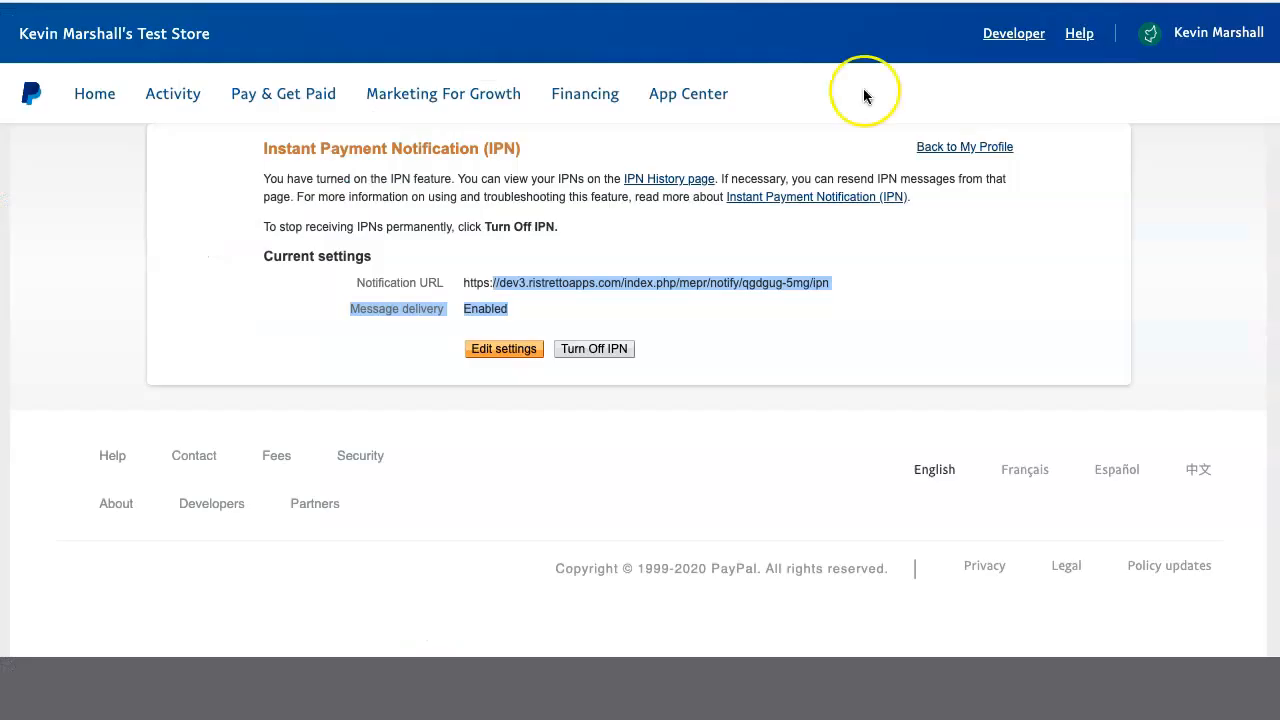
# - Copy MemberPress's PayPal IPN URL and check it against PayPal's notification URL
pyautogui.moveTo(851, 283); pyautogui.dragTo(560, 283)
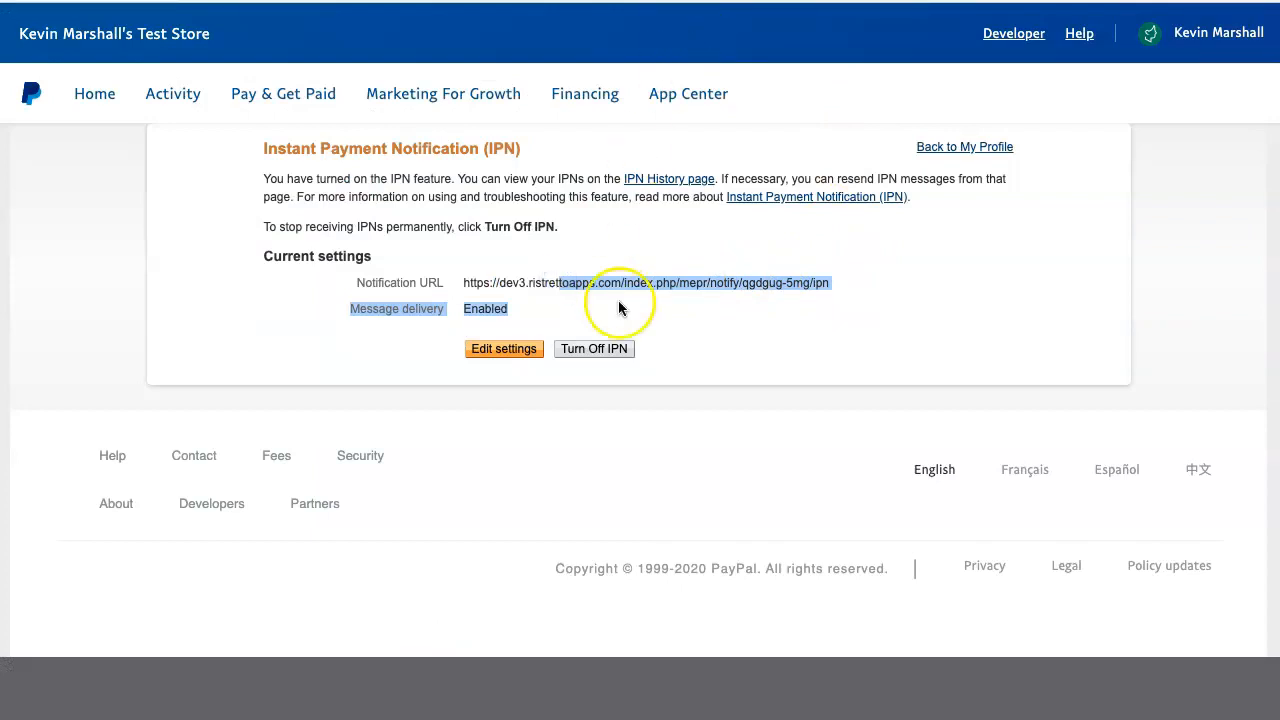
pyautogui.click(583, 282)
pyautogui.moveTo(468, 283); pyautogui.dragTo(792, 293)
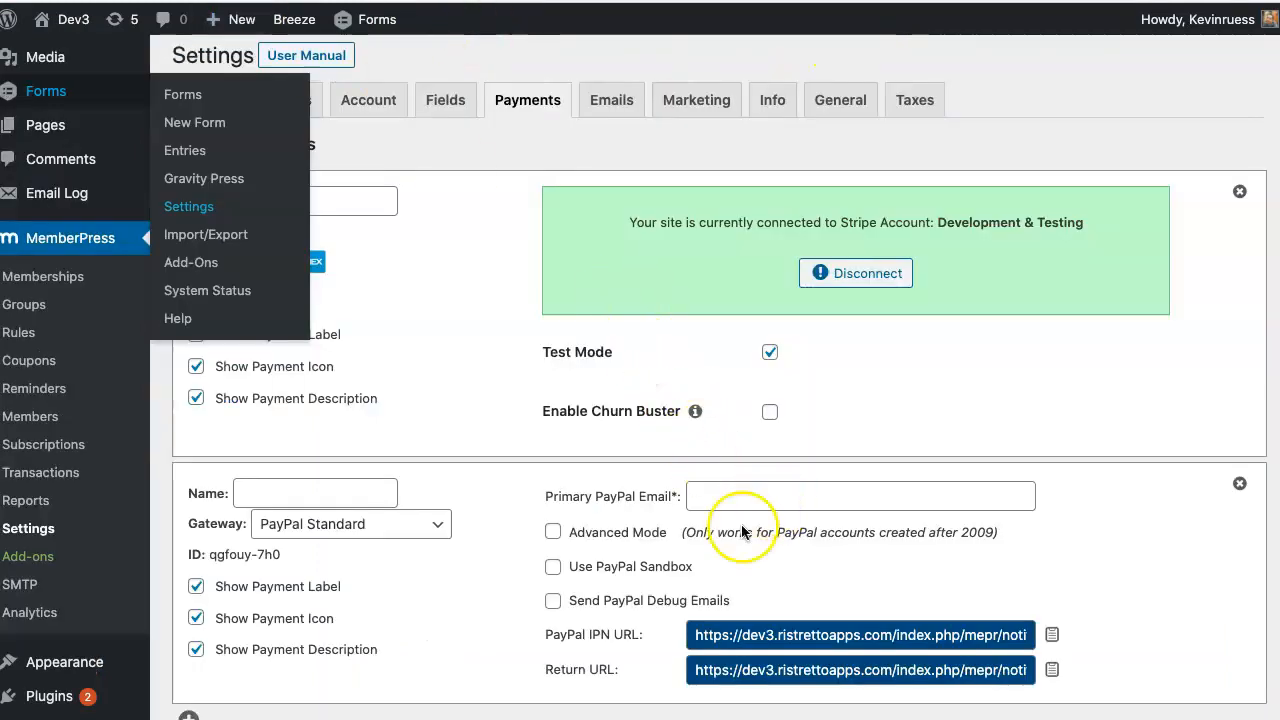
pyautogui.moveTo(693, 636); pyautogui.dragTo(1051, 638)
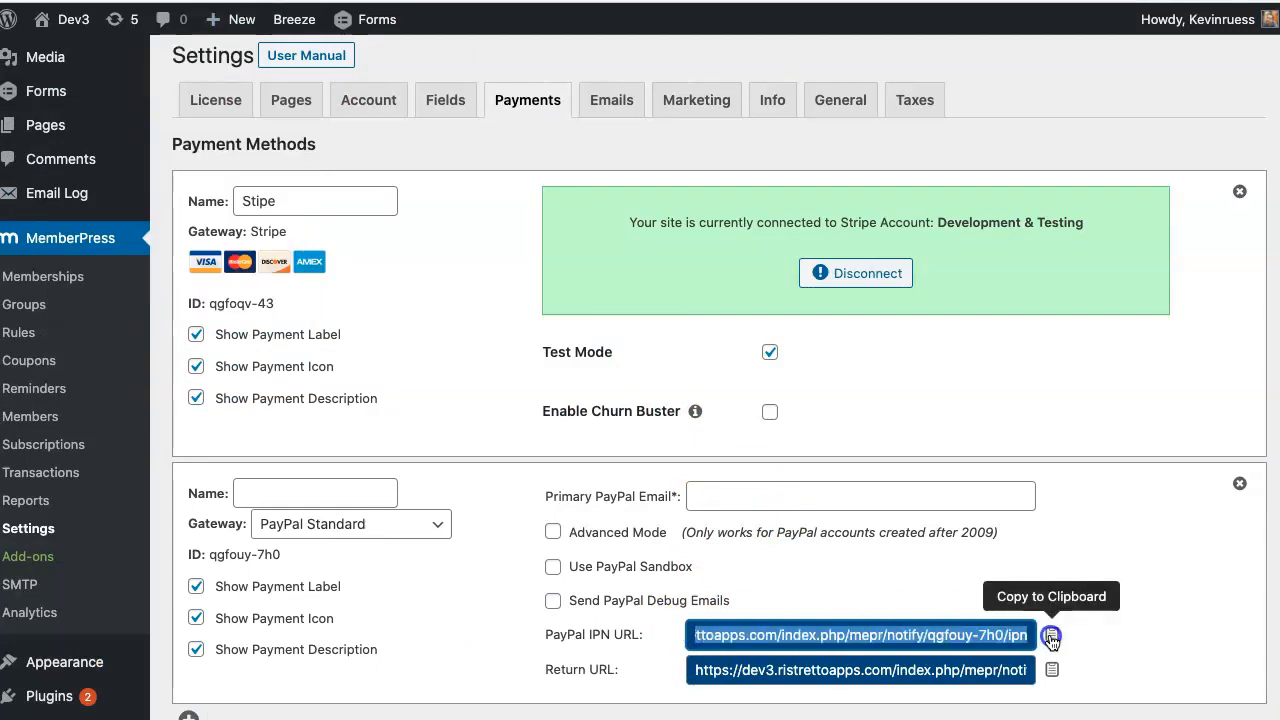
pyautogui.click(1054, 637)
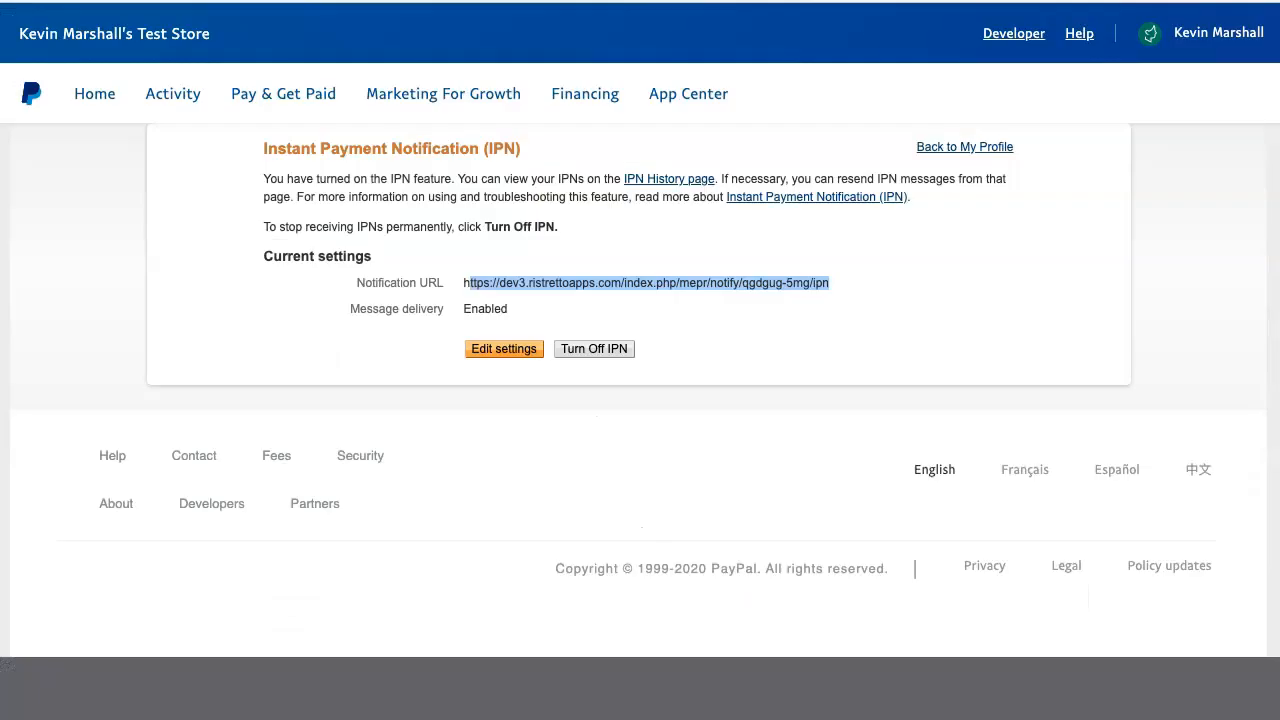
pyautogui.moveTo(467, 283); pyautogui.dragTo(843, 290)
pyautogui.click(845, 290)
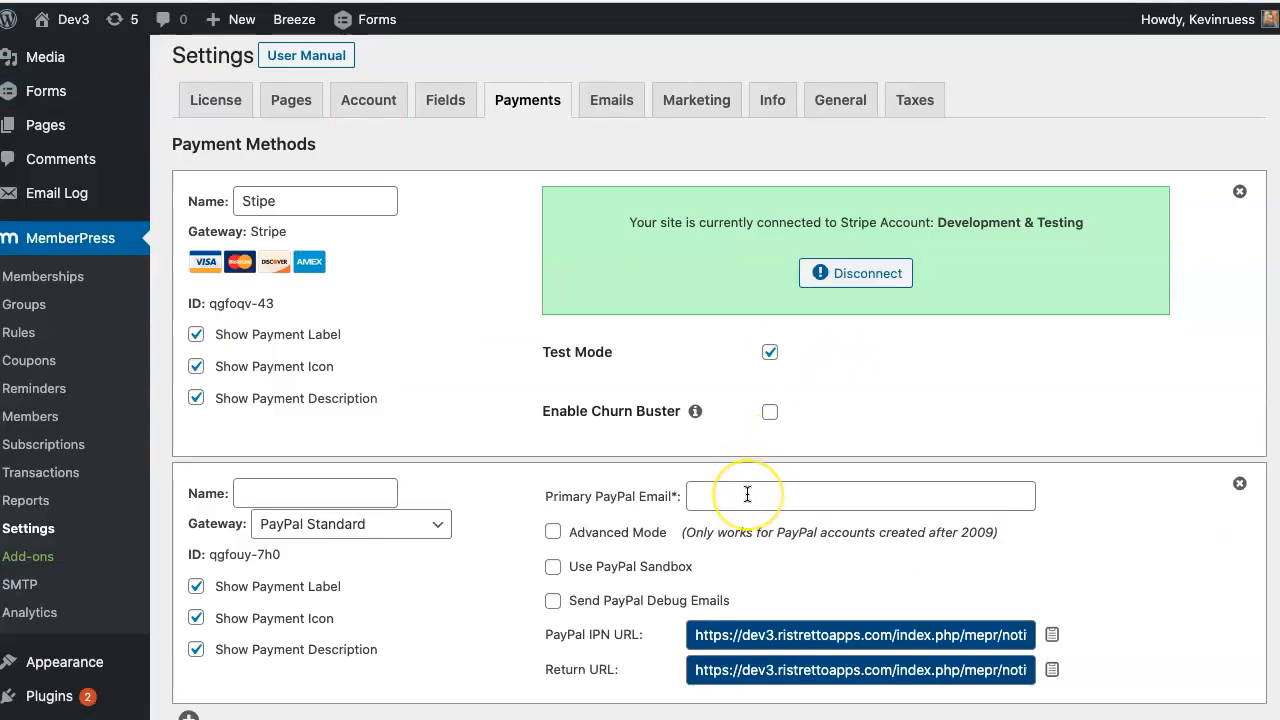
# - Paste the PayPal e-mail, turn on sandbox mode and save the payment options
pyautogui.click(747, 494)
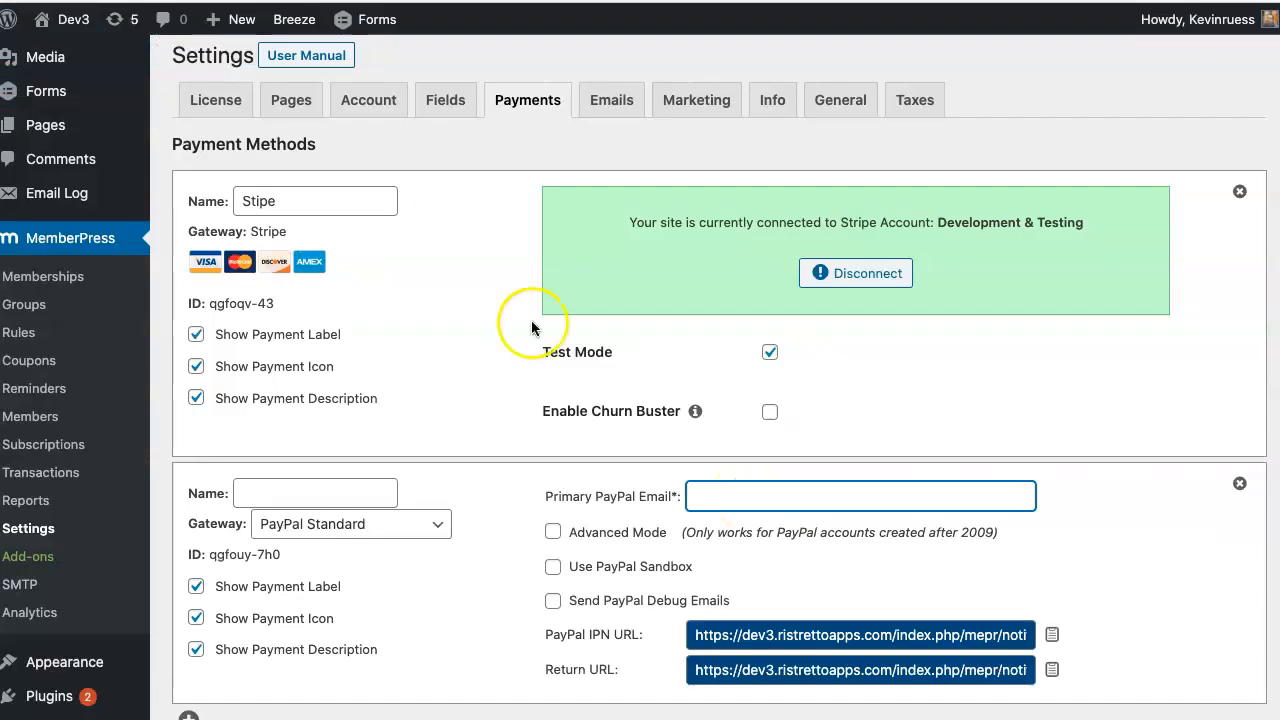
pyautogui.click(780, 491)
pyautogui.press('super+v')
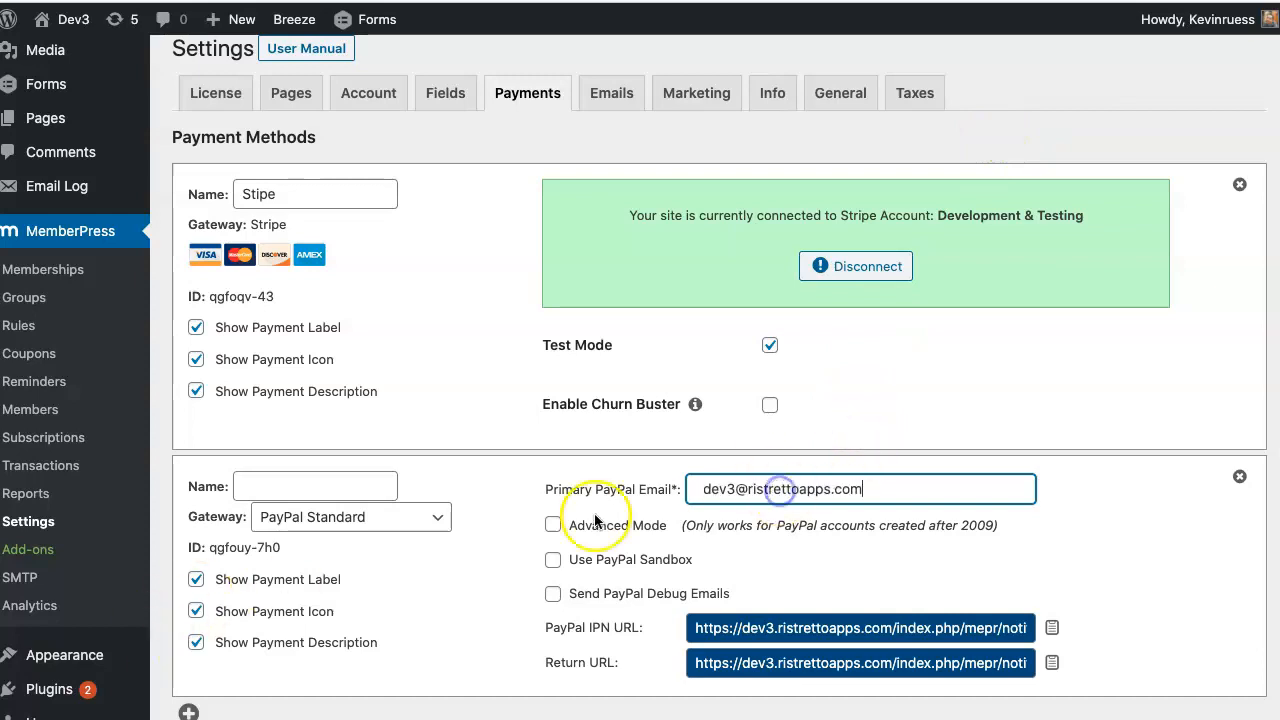
pyautogui.click(554, 562)
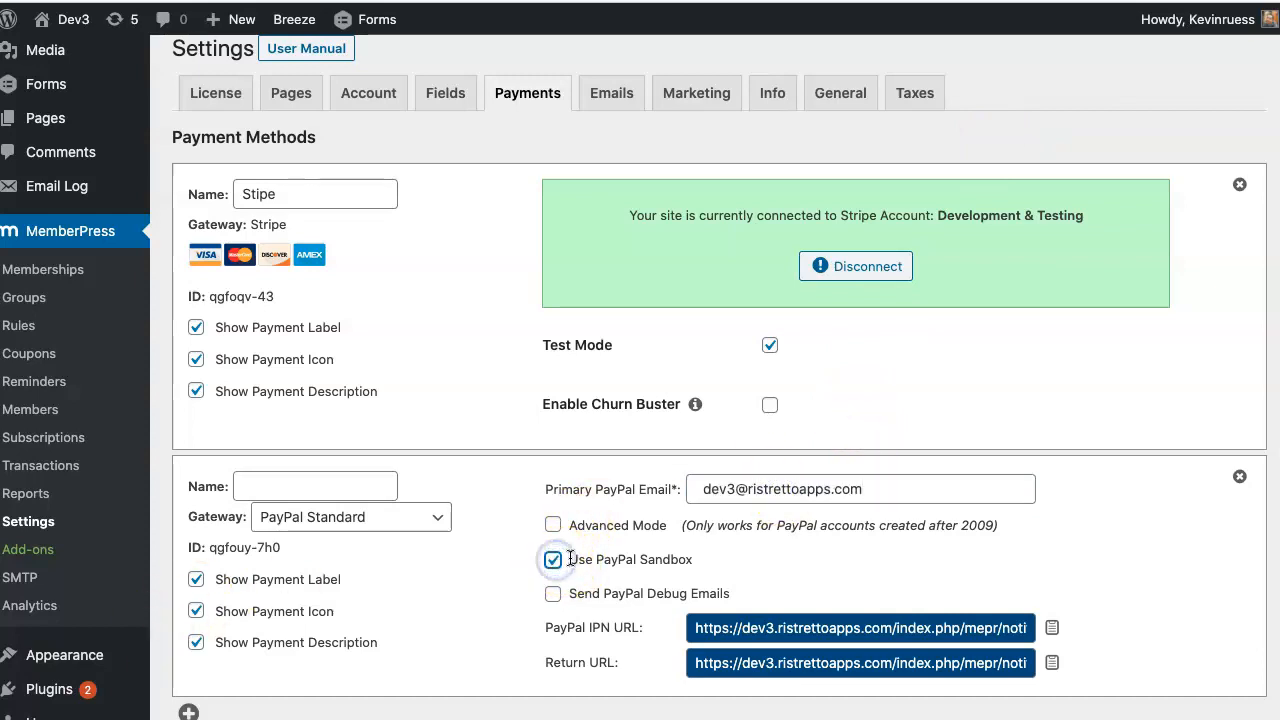
pyautogui.click(317, 484)
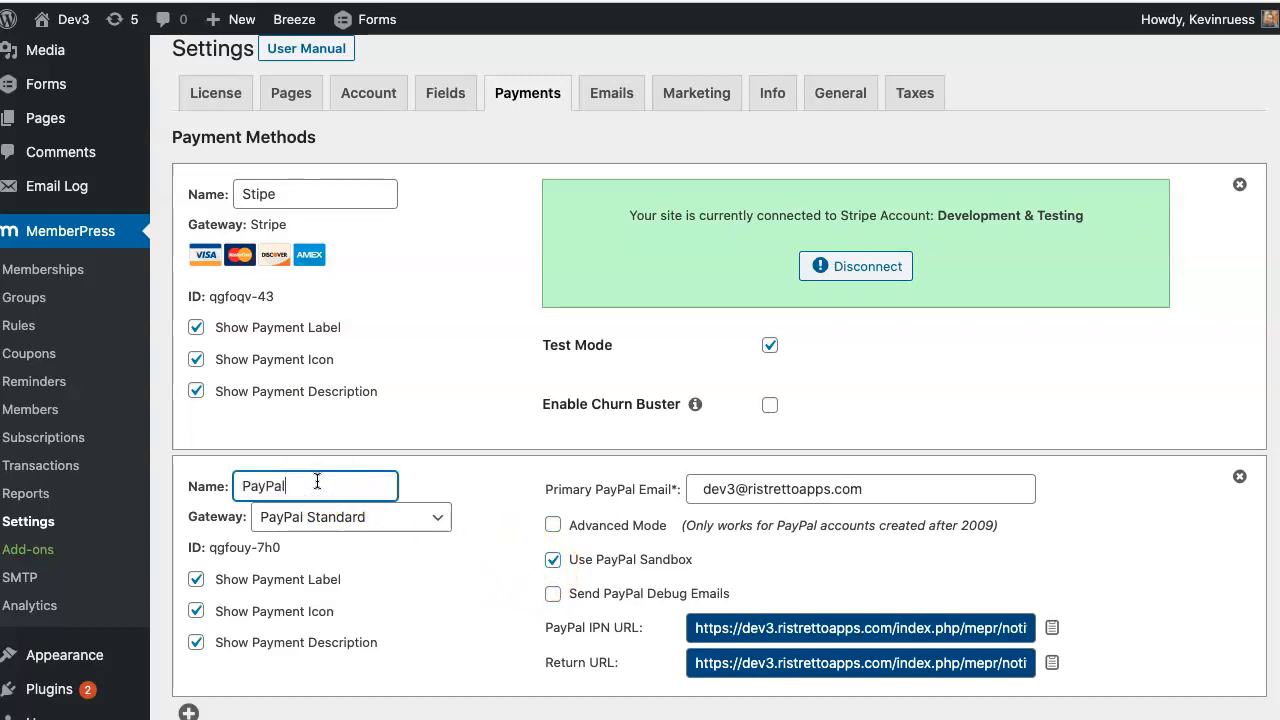
pyautogui.scroll(-3, 760, 580)
pyautogui.click(272, 640)
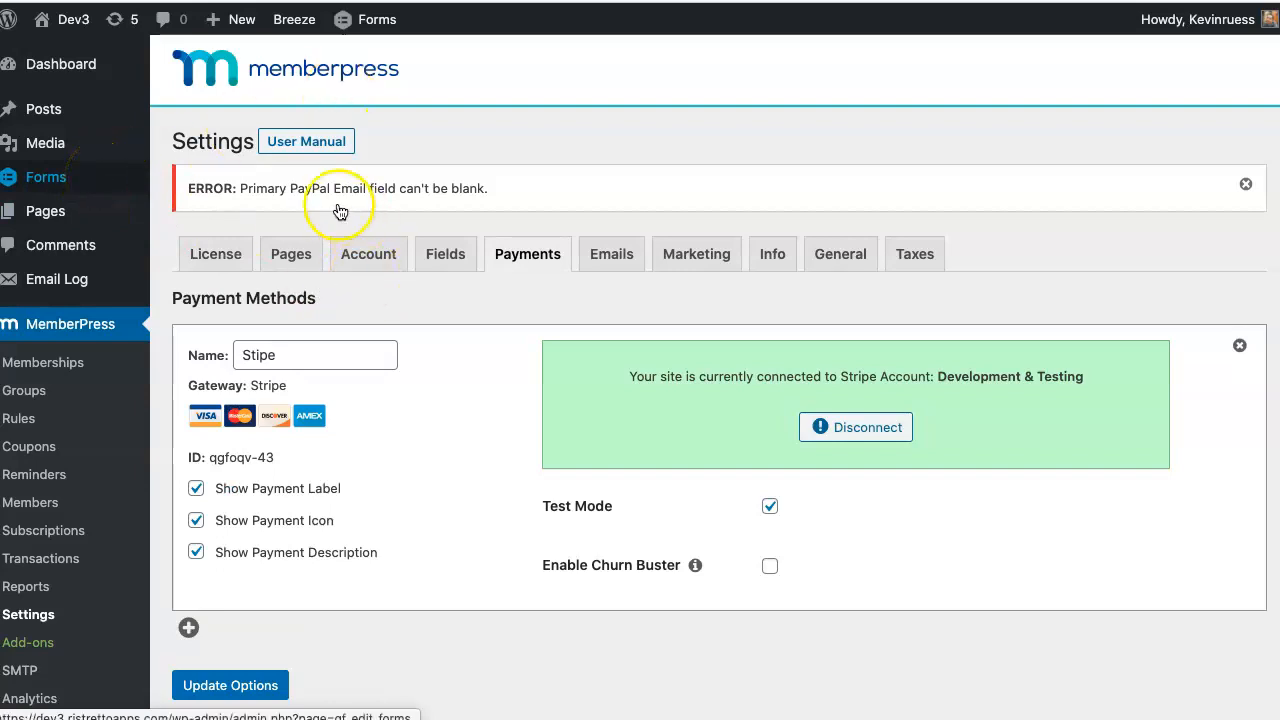
# - Add another PayPal Standard method with the pasted e-mail and sandbox mode, then save
pyautogui.scroll(-3, 454, 346)
pyautogui.scroll(1, 440, 340)
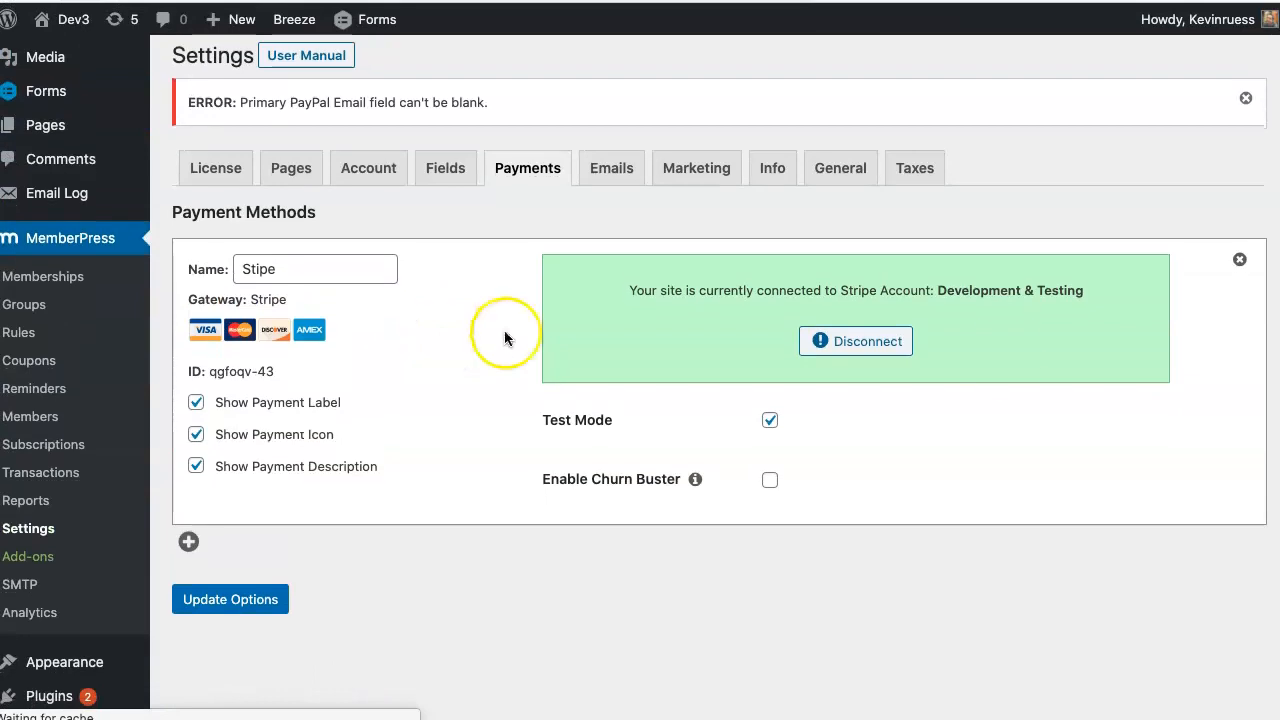
pyautogui.click(187, 541)
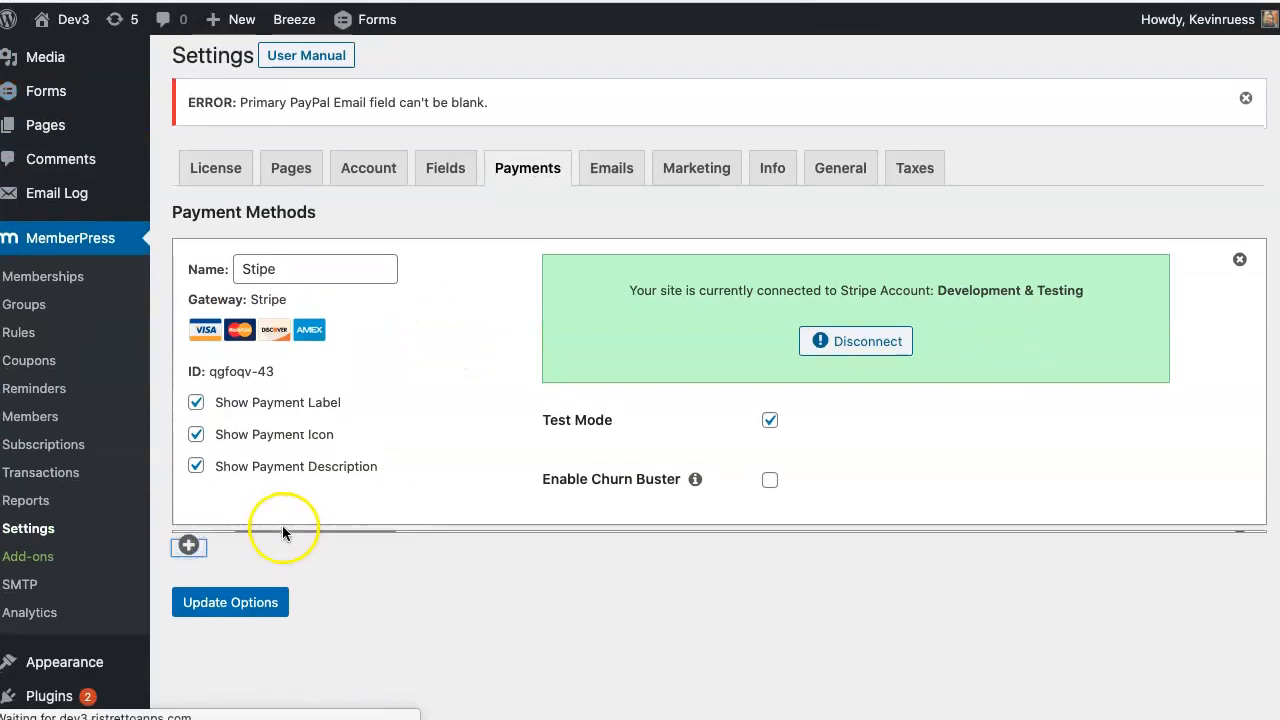
pyautogui.scroll(-2, 305, 510)
pyautogui.click(312, 470)
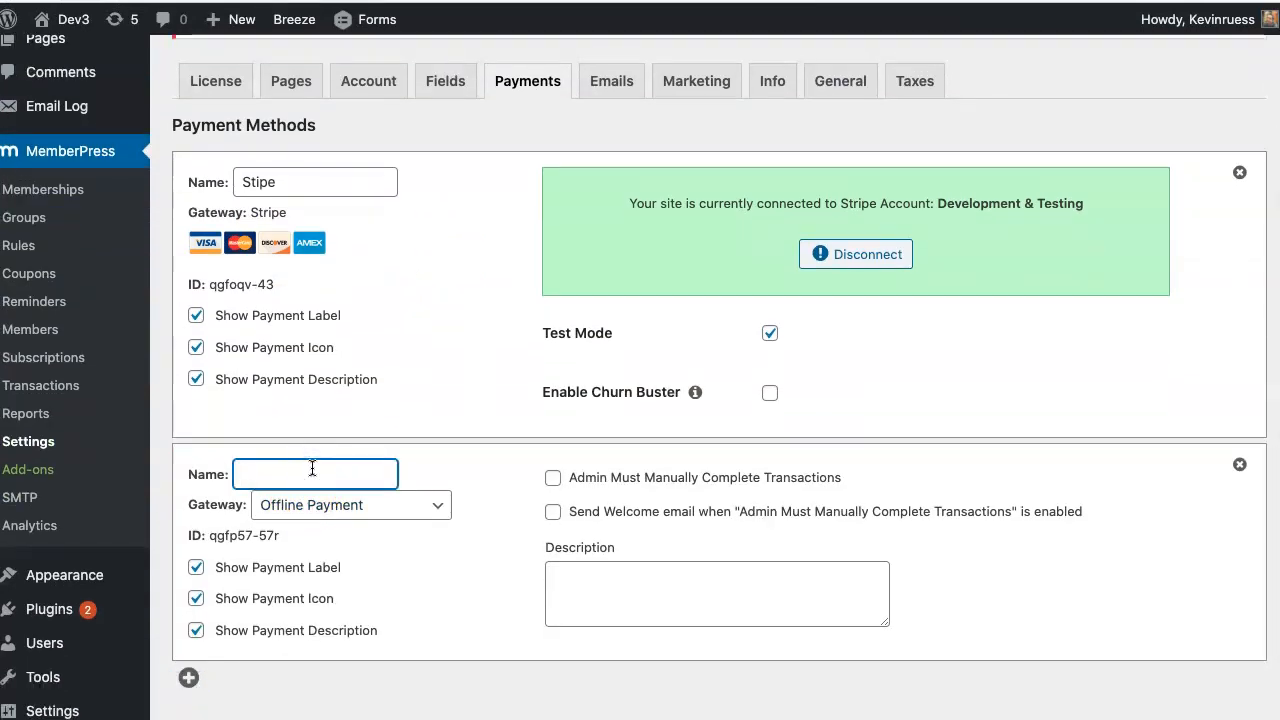
pyautogui.click(337, 512)
pyautogui.click(337, 571)
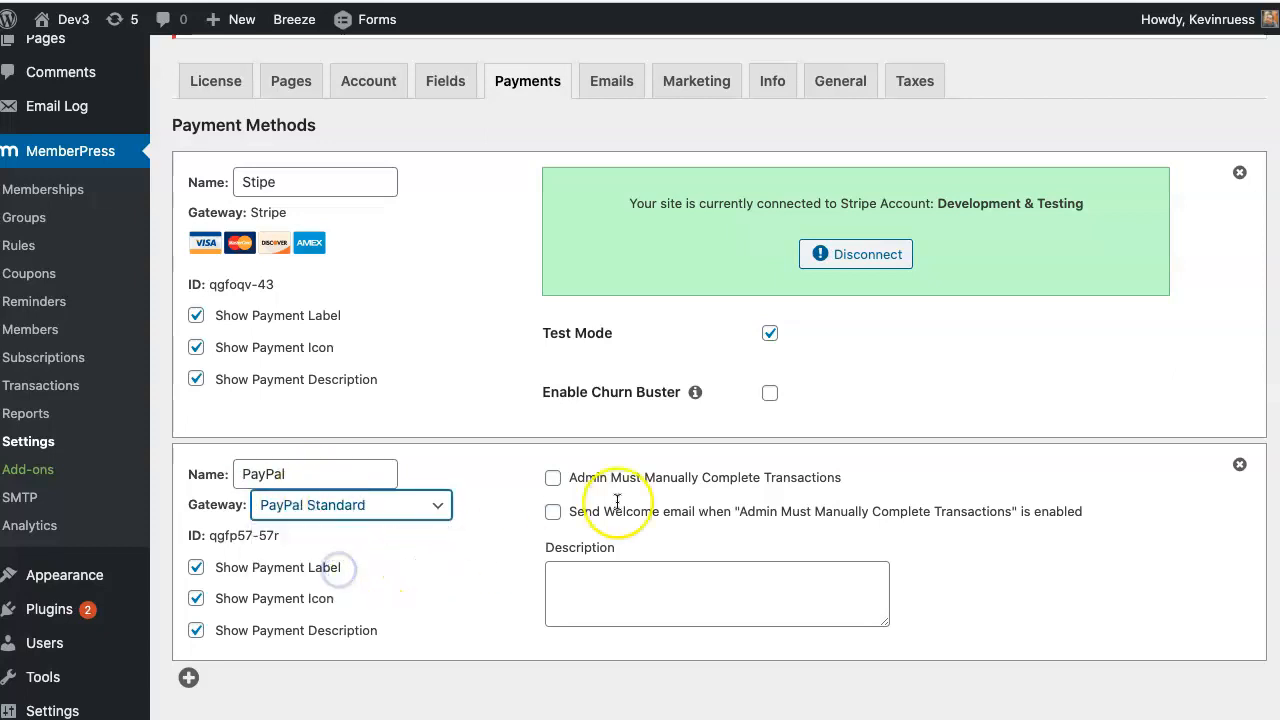
pyautogui.click(795, 478)
pyautogui.hotkey('ctrl', 'v')
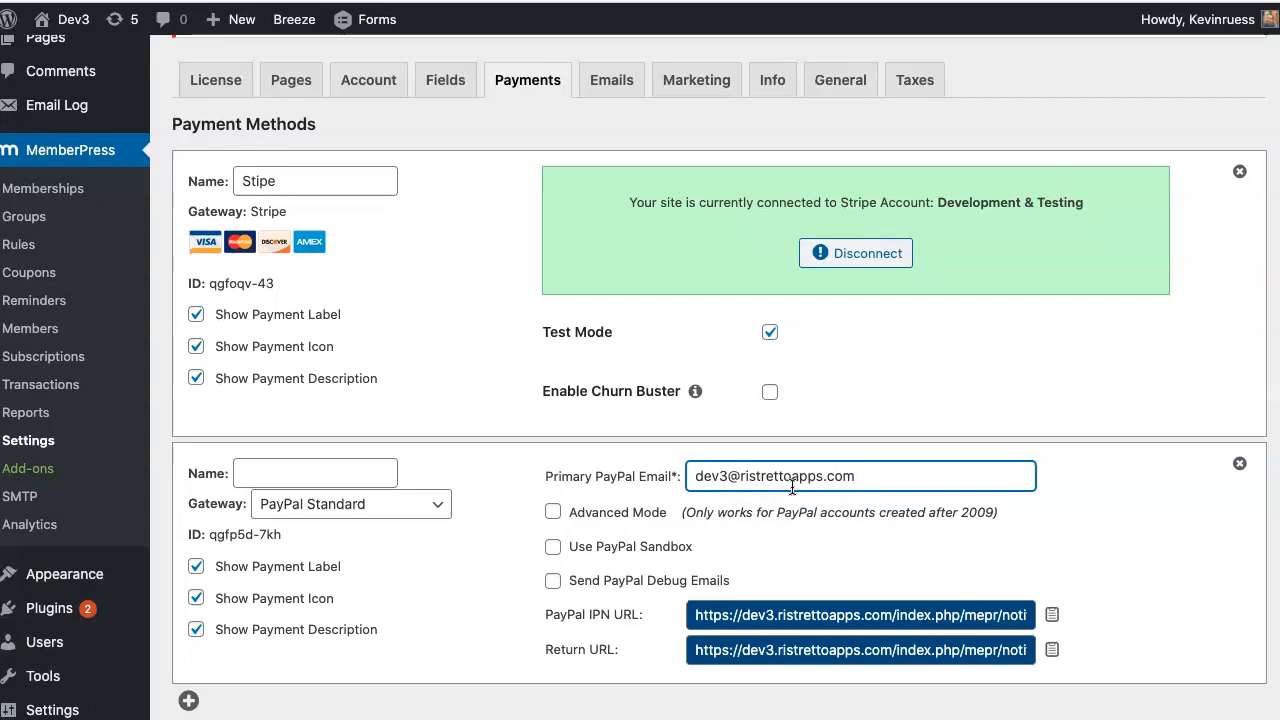
pyautogui.scroll(-1, 760, 480)
pyautogui.click(553, 468)
pyautogui.scroll(-1, 640, 488)
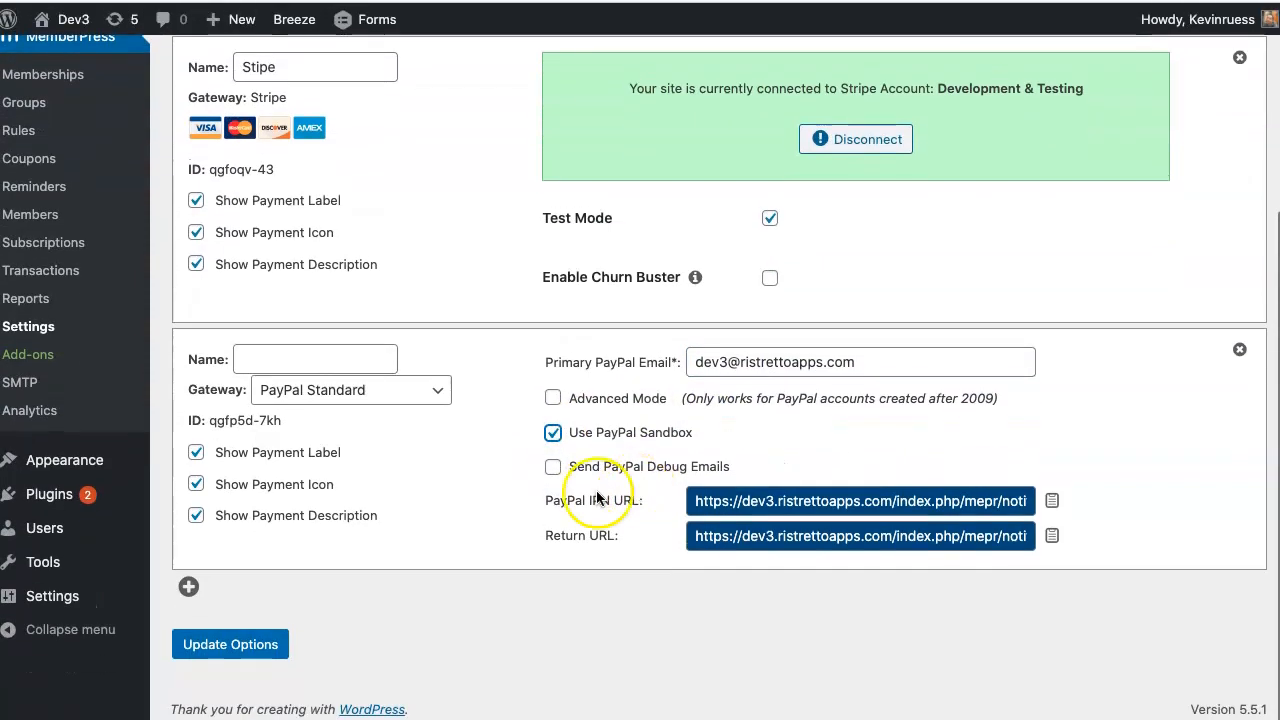
pyautogui.click(210, 652)
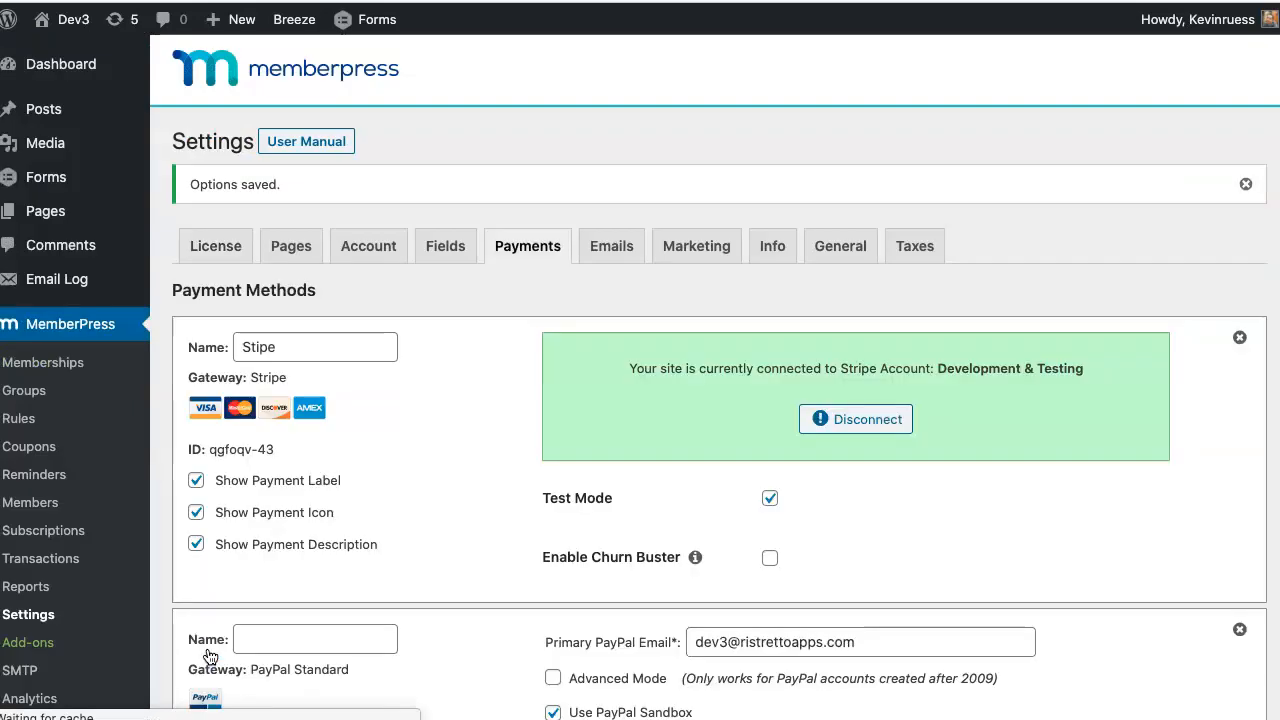
# - Name the PayPal Standard method 'PayPal' and update the options
pyautogui.scroll(-4, 387, 566)
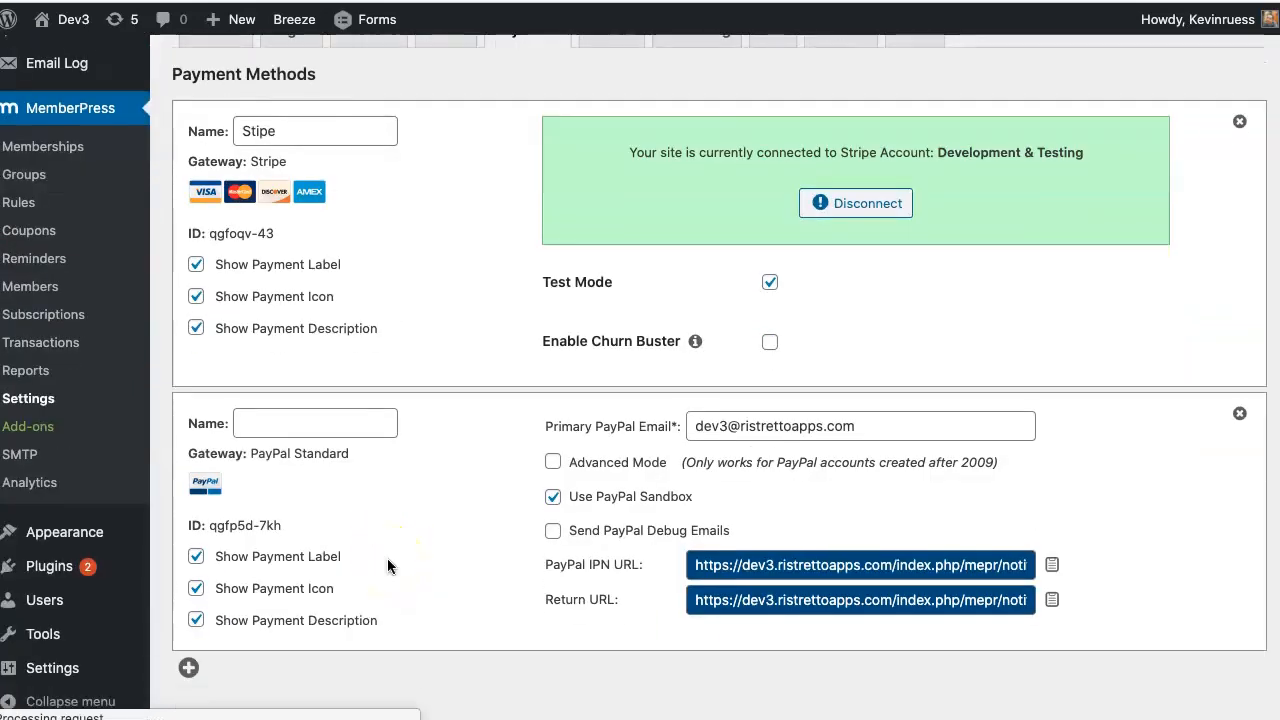
pyautogui.click(330, 425)
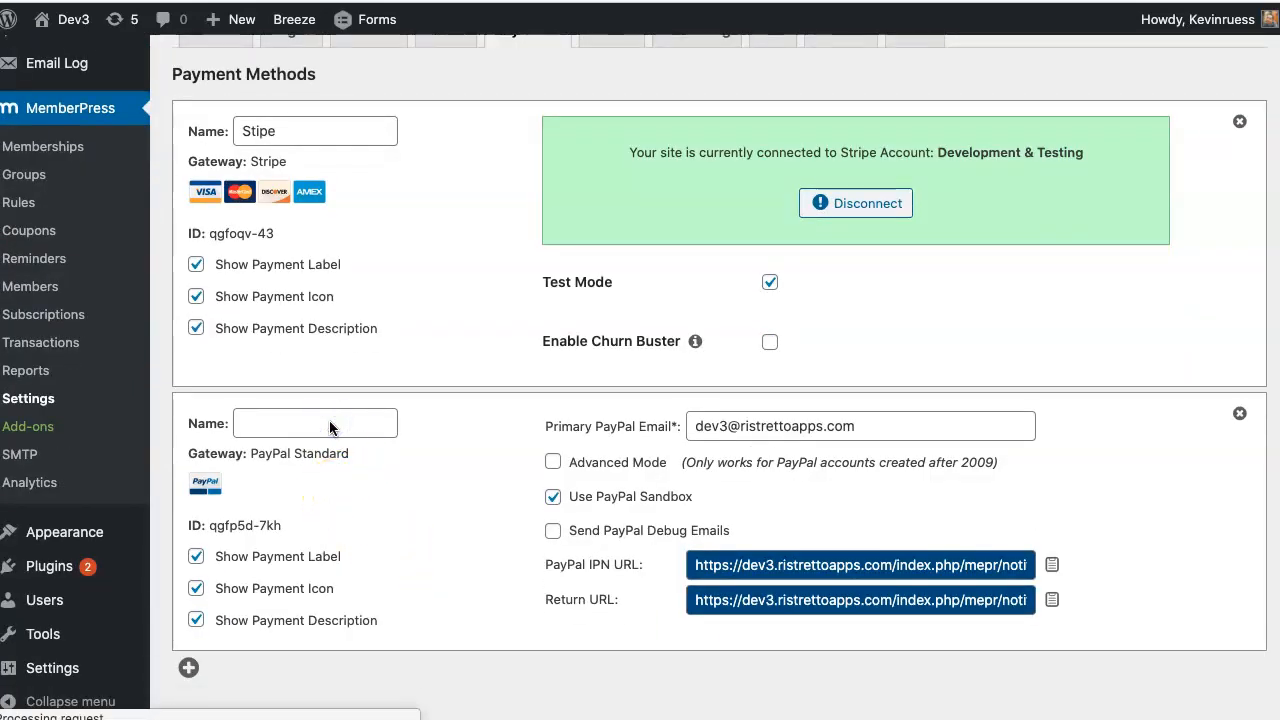
pyautogui.click(347, 426)
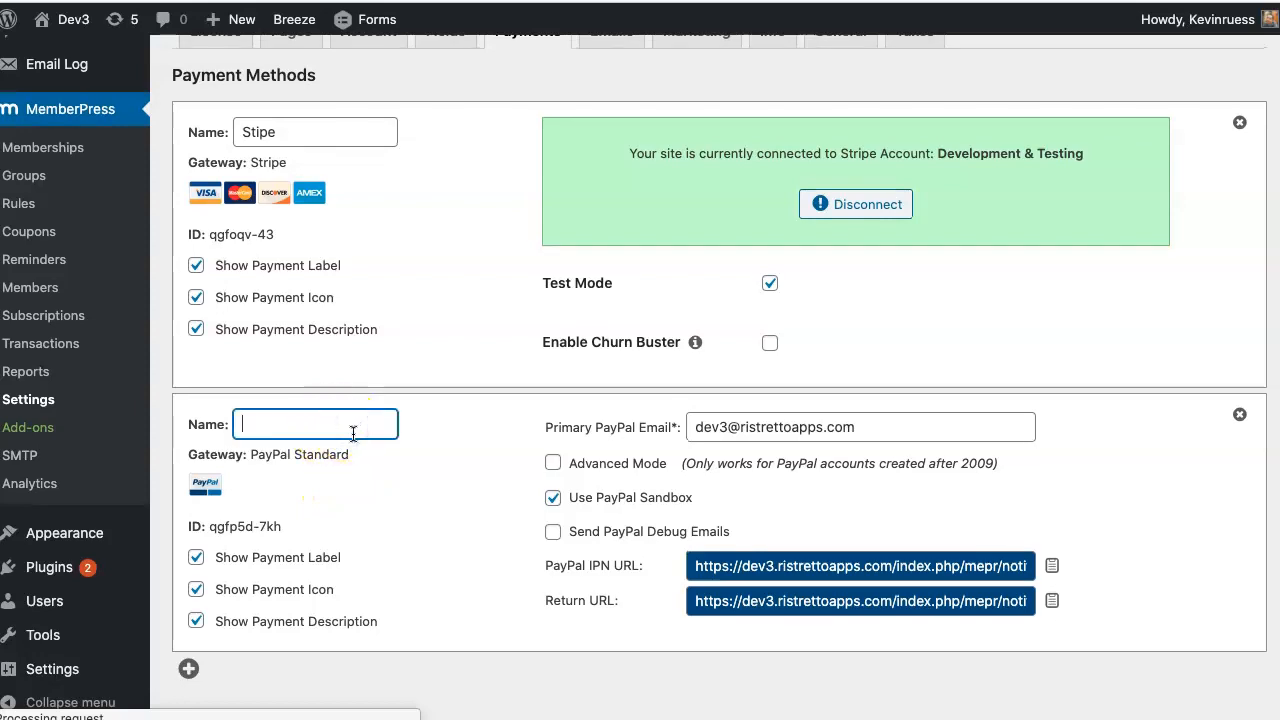
pyautogui.write('PayPal')
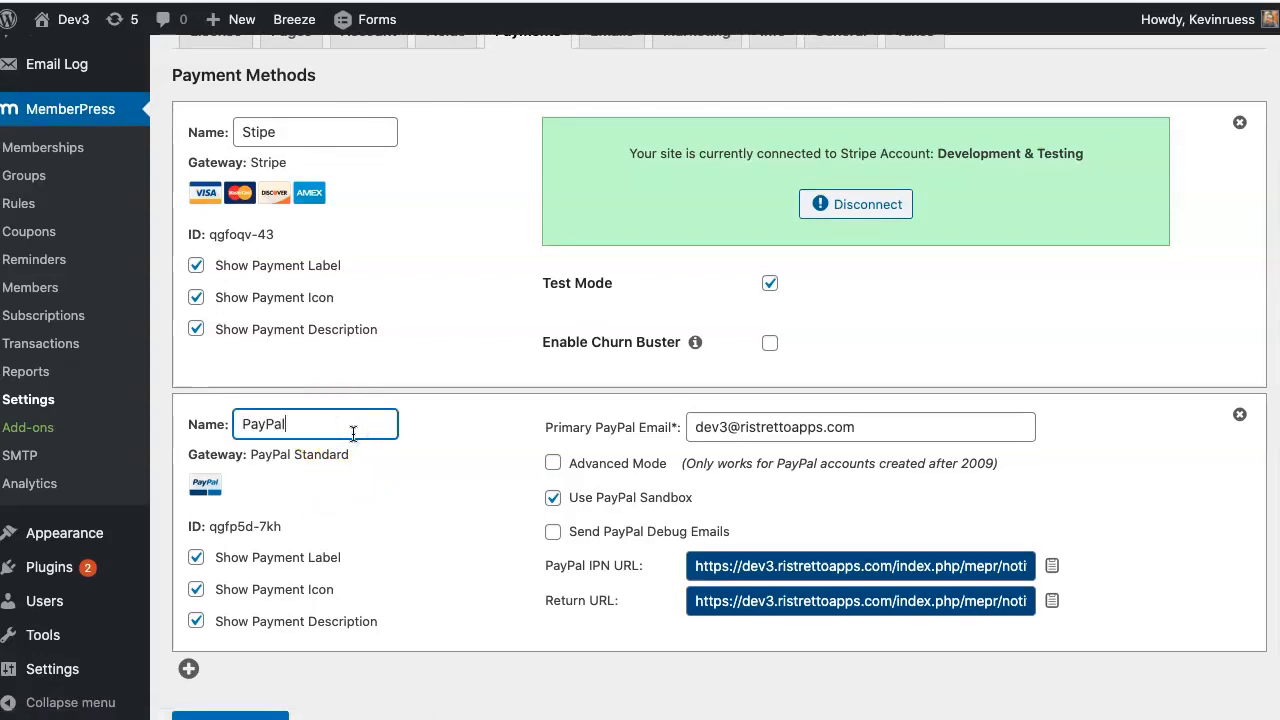
pyautogui.scroll(-2, 352, 436)
pyautogui.click(225, 655)
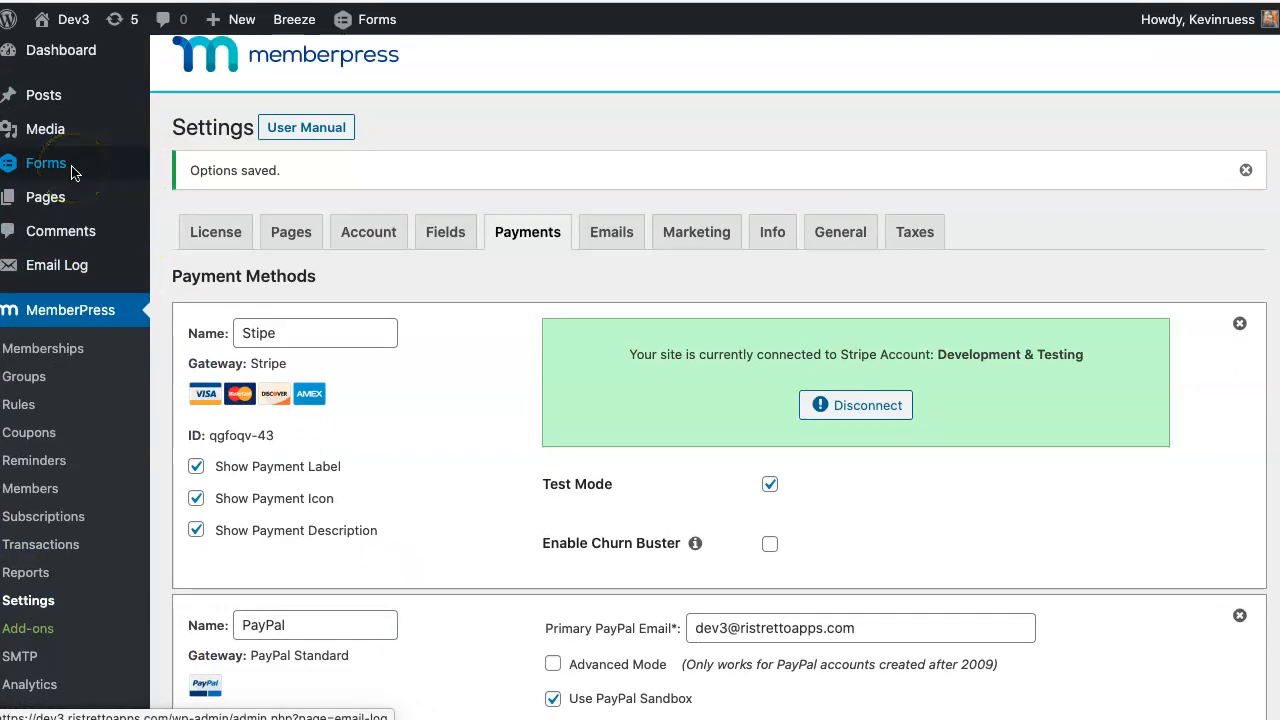
# - From Forms > Add New, create a form titled 'Recurring Membership Checkout'
pyautogui.moveTo(72, 173)
pyautogui.click(194, 196)
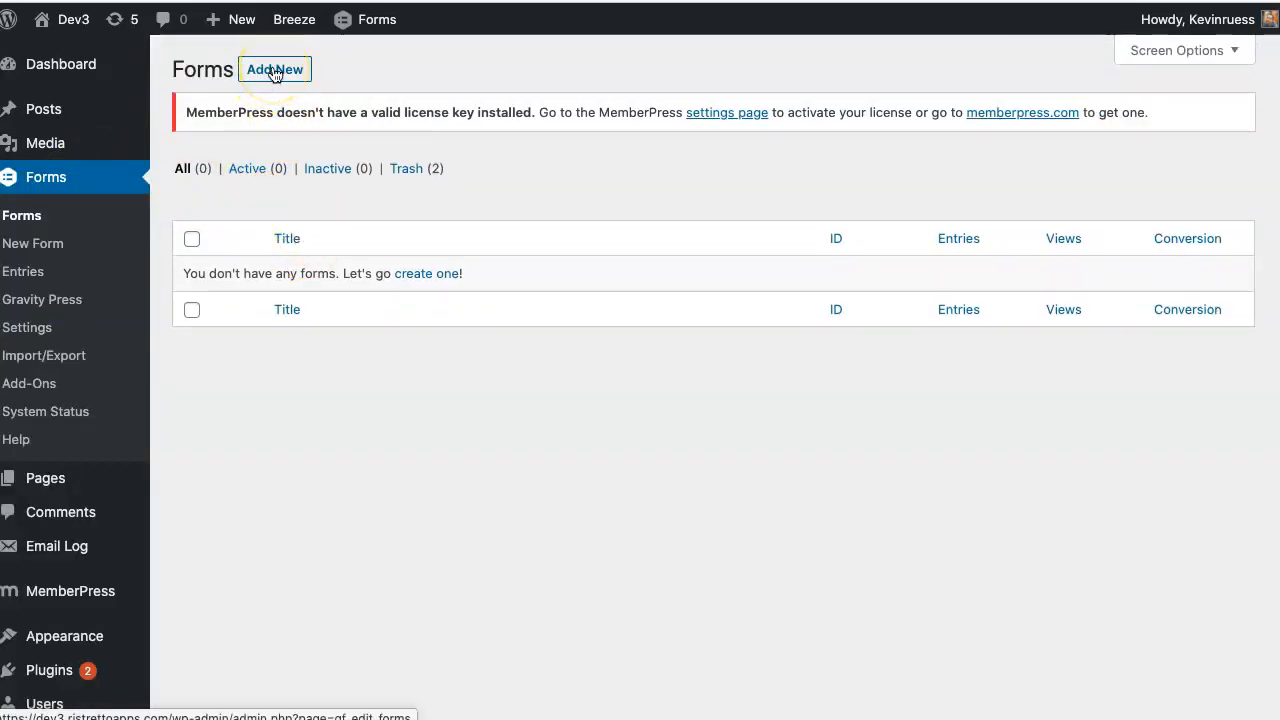
pyautogui.click(275, 70)
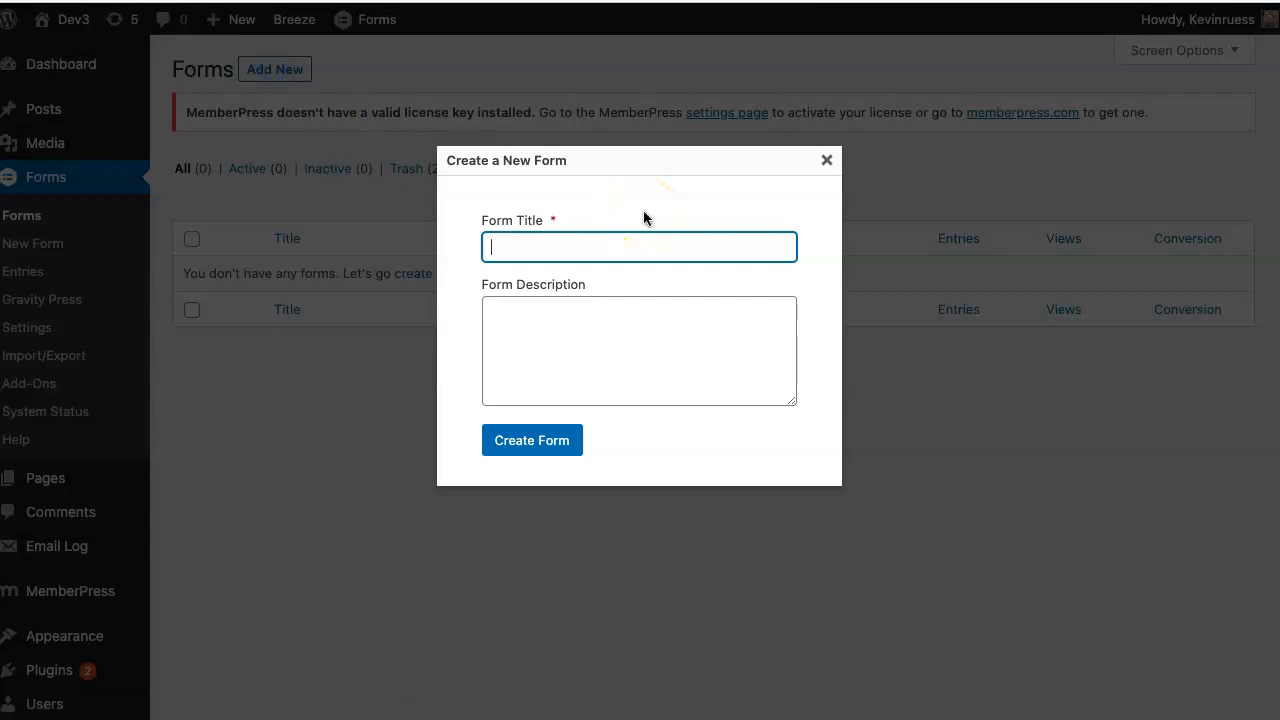
pyautogui.write('Recurring Membership')
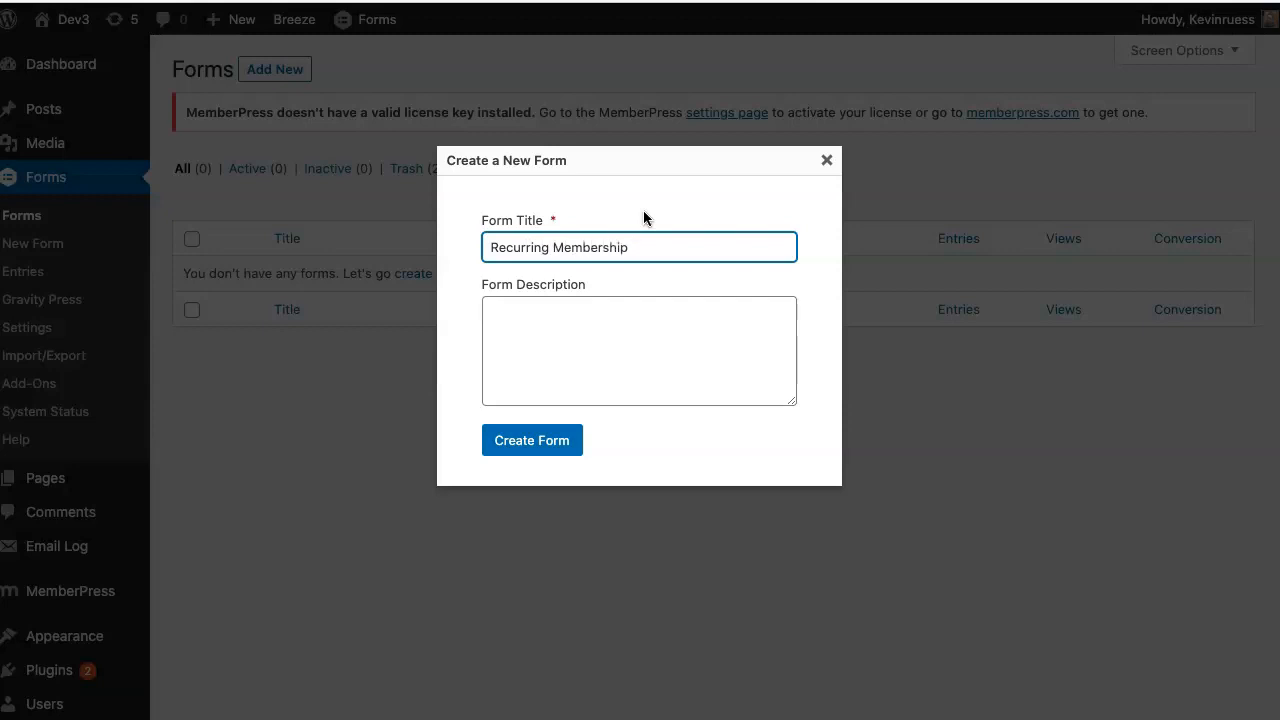
pyautogui.write(' Checkout')
pyautogui.click(556, 450)
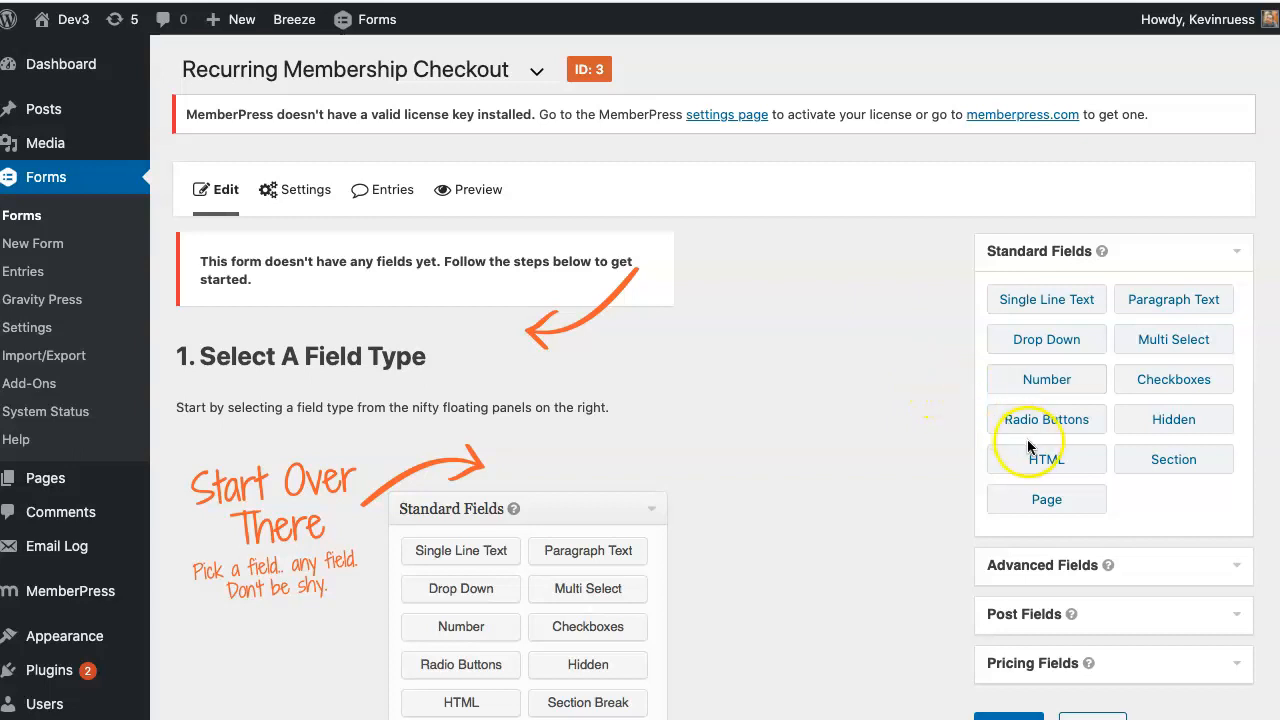
# - Add Name and Email fields from Advanced Fields to the form
pyautogui.click(1028, 568)
pyautogui.moveTo(1055, 345); pyautogui.dragTo(476, 338)
pyautogui.moveTo(1040, 508); pyautogui.dragTo(437, 399)
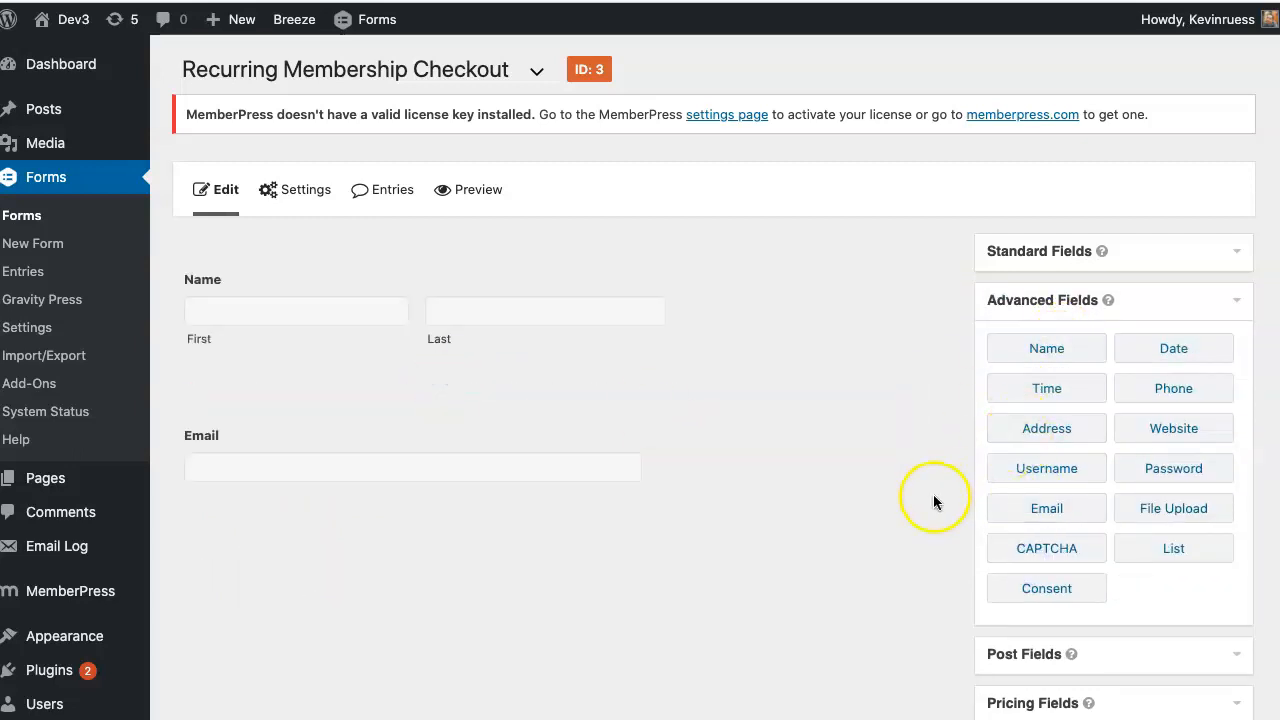
pyautogui.scroll(-1, 935, 494)
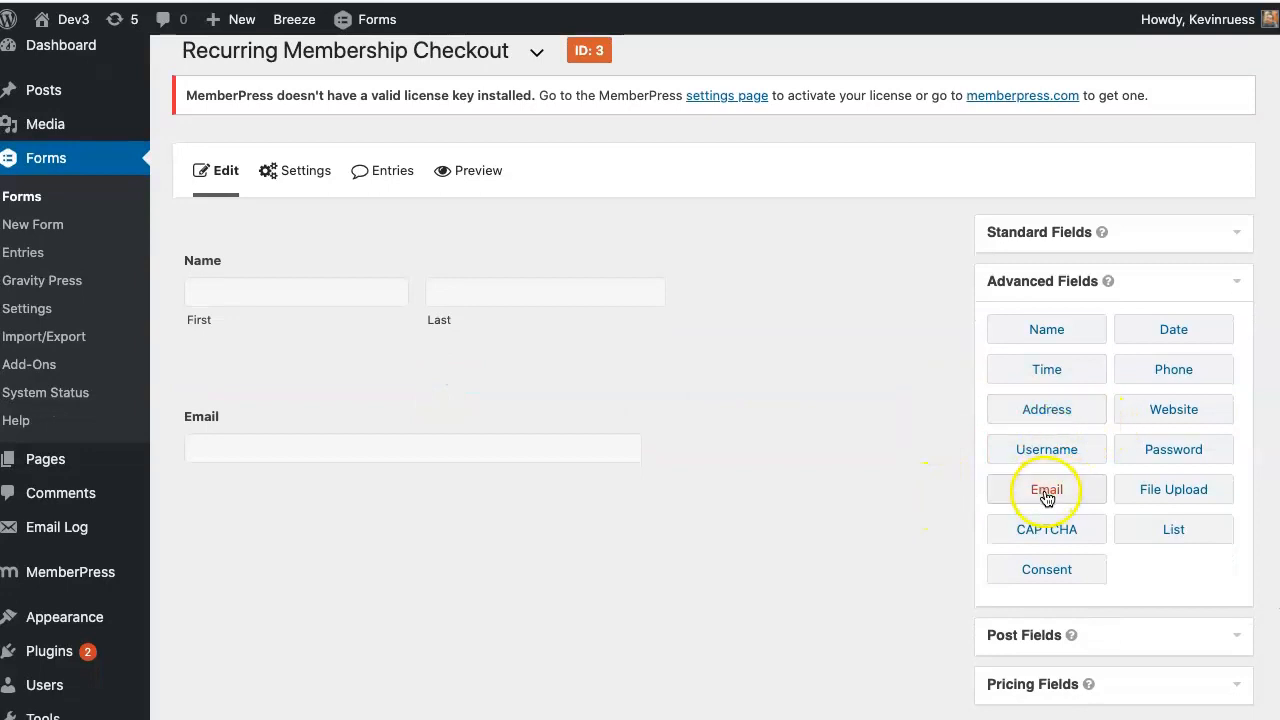
pyautogui.scroll(-2, 1043, 520)
# - Add a Radio Buttons field below Email
pyautogui.click(1003, 190)
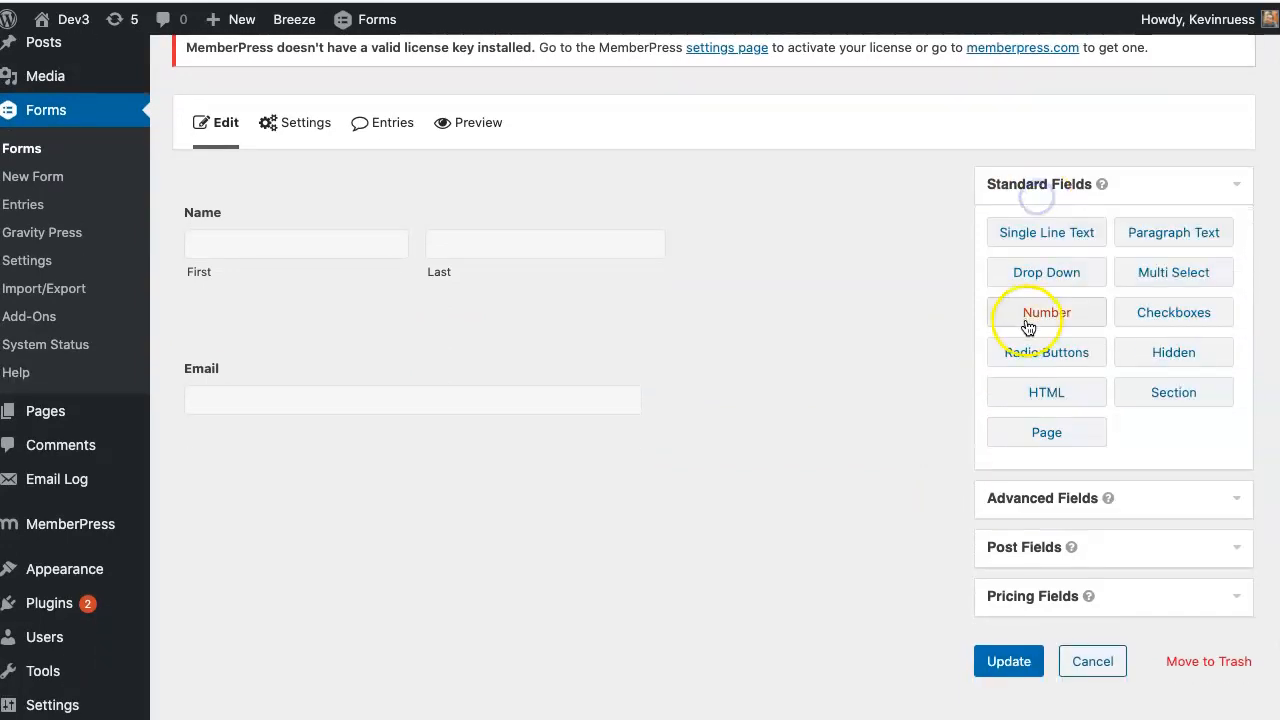
pyautogui.moveTo(1063, 357); pyautogui.dragTo(509, 454)
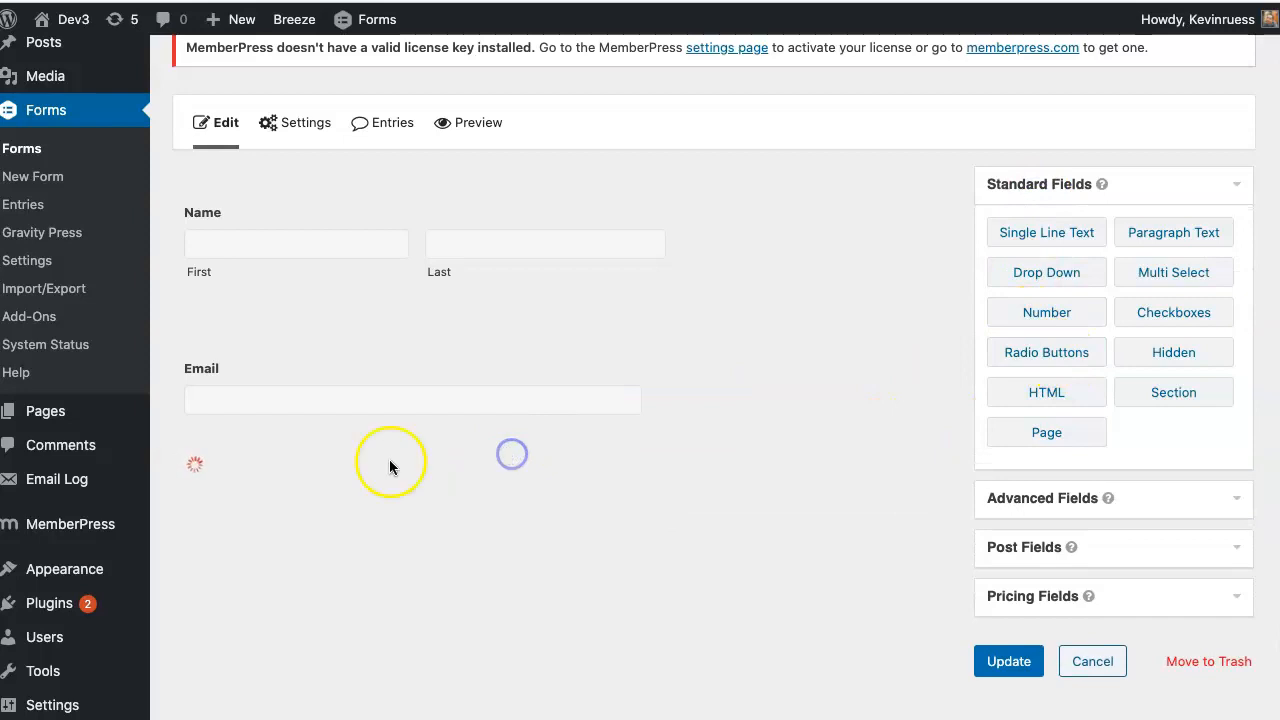
pyautogui.click(325, 480)
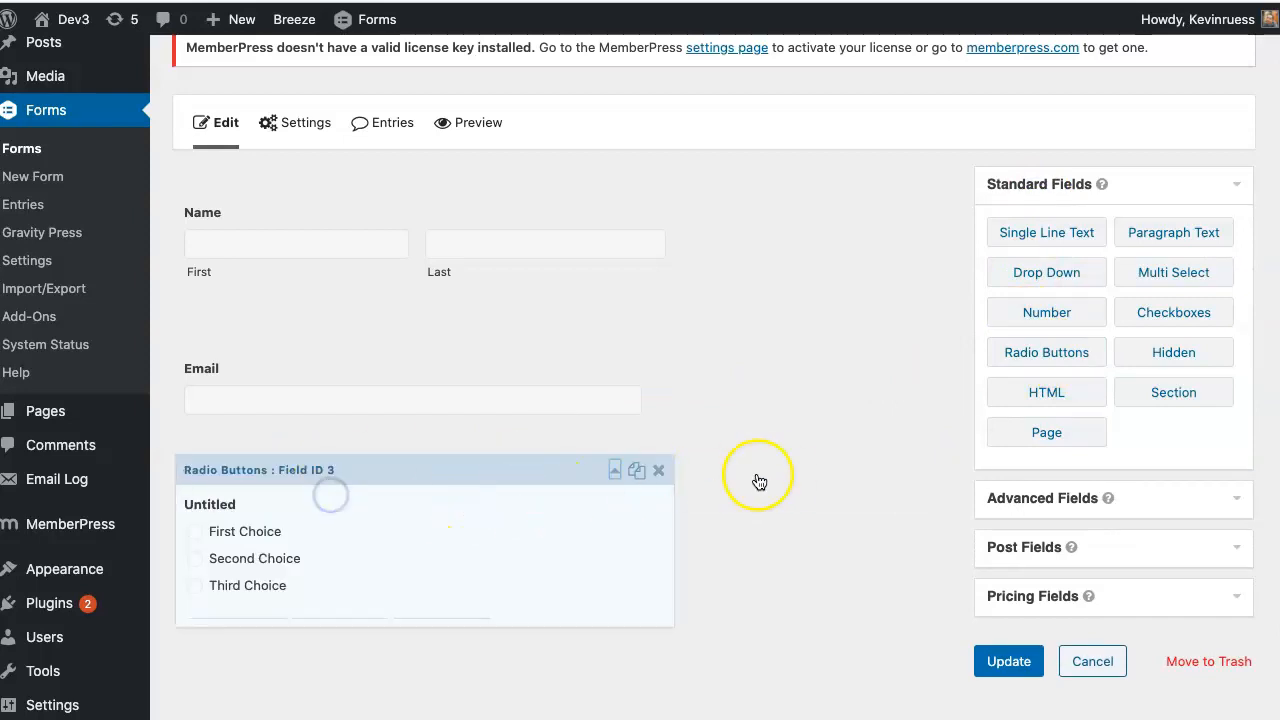
pyautogui.scroll(-5, 774, 475)
# - Add a Product field from Pricing Fields
pyautogui.click(1004, 485)
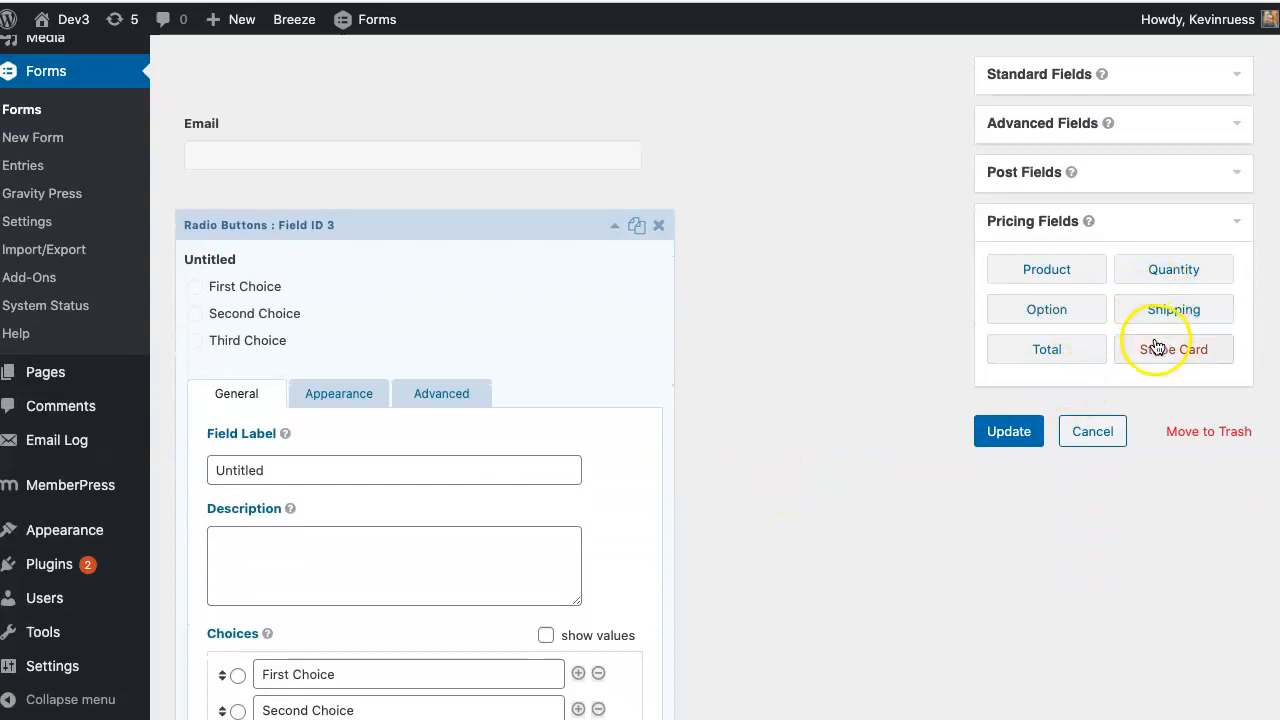
pyautogui.click(1049, 268)
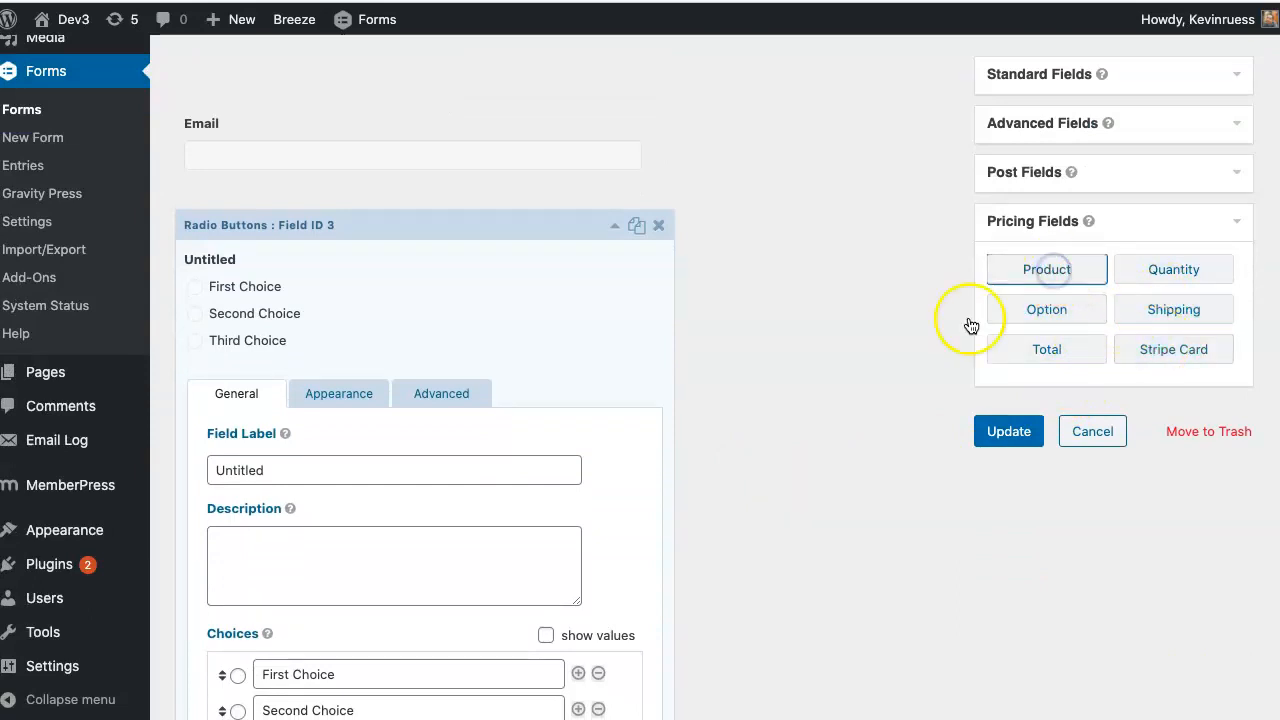
pyautogui.click(1077, 348)
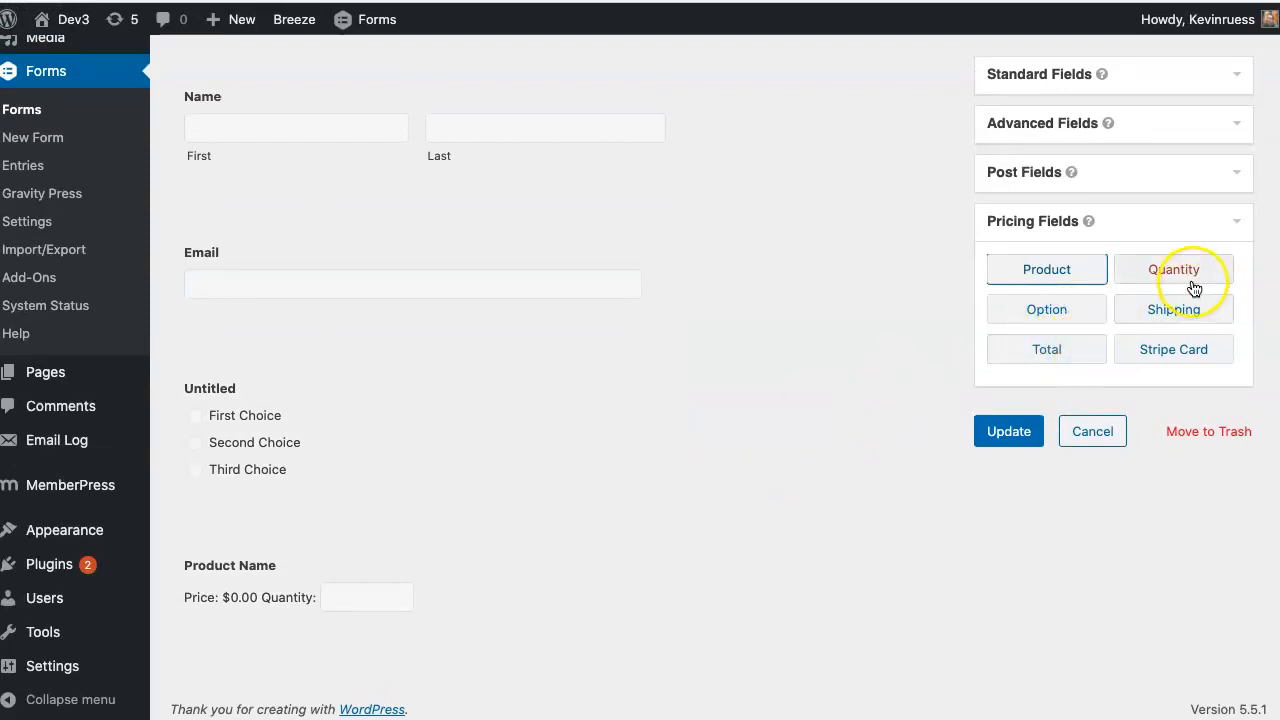
pyautogui.click(1166, 346)
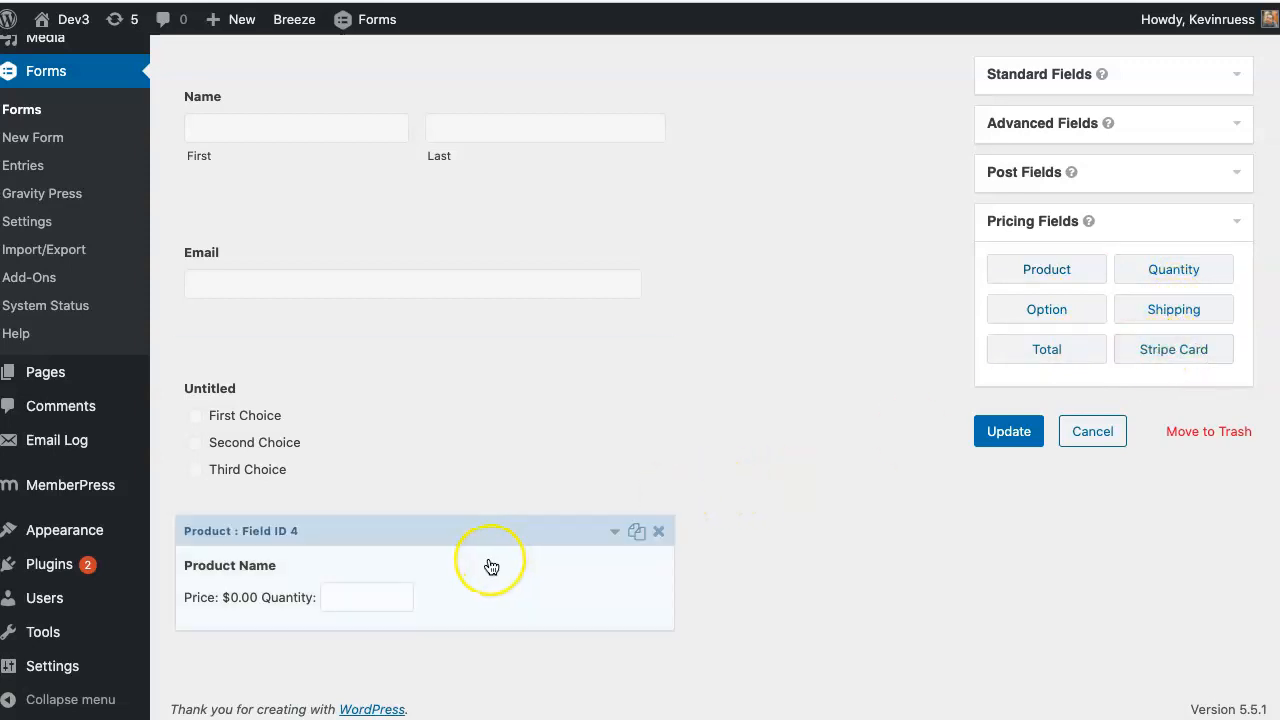
pyautogui.scroll(3, 490, 566)
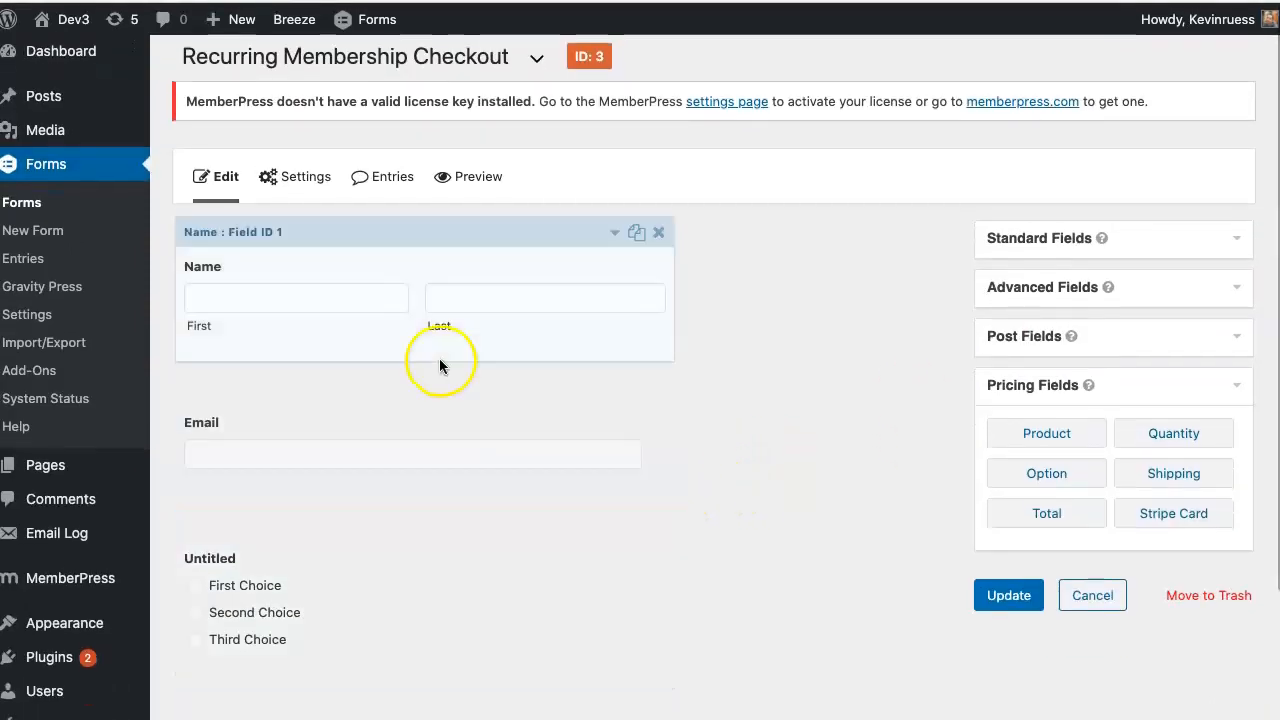
# - Label the radio field 'Payment Type', drop the third choice, and name choices Credit Card and PayPal
pyautogui.scroll(-3, 446, 466)
pyautogui.click(460, 437)
pyautogui.scroll(-2, 465, 445)
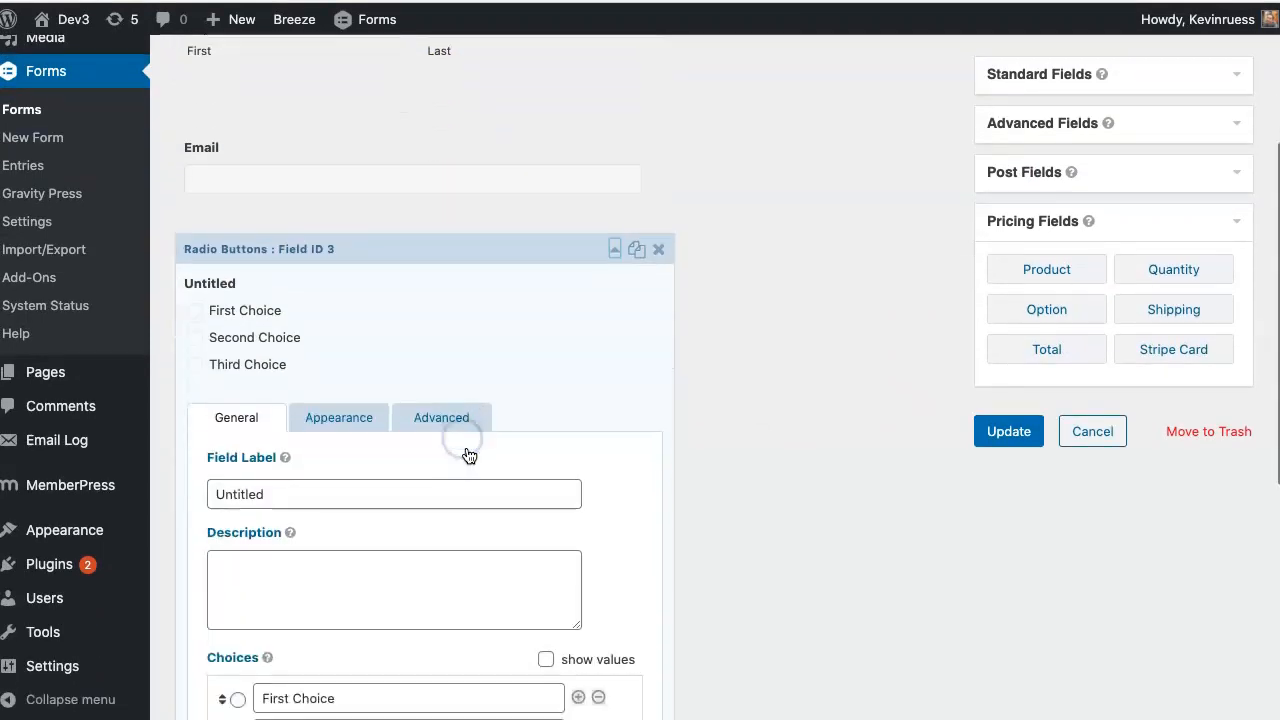
pyautogui.moveTo(314, 403); pyautogui.dragTo(184, 410)
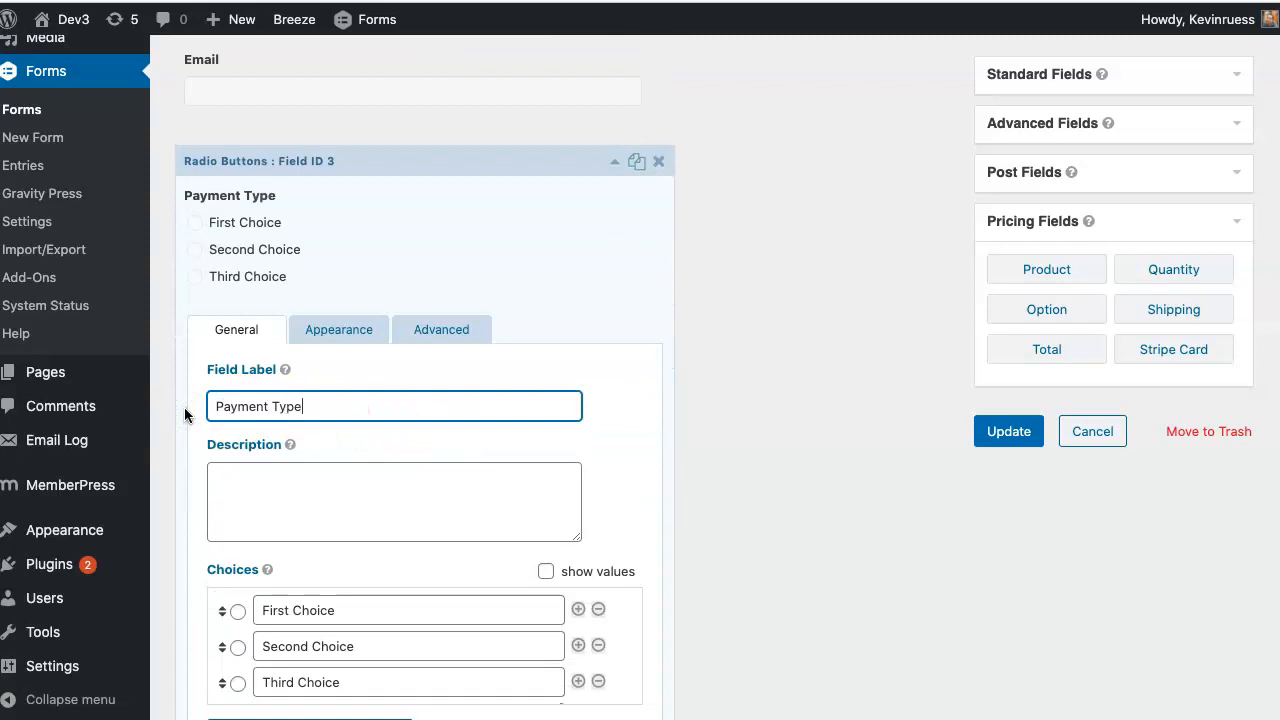
pyautogui.scroll(-2, 476, 444)
pyautogui.click(596, 590)
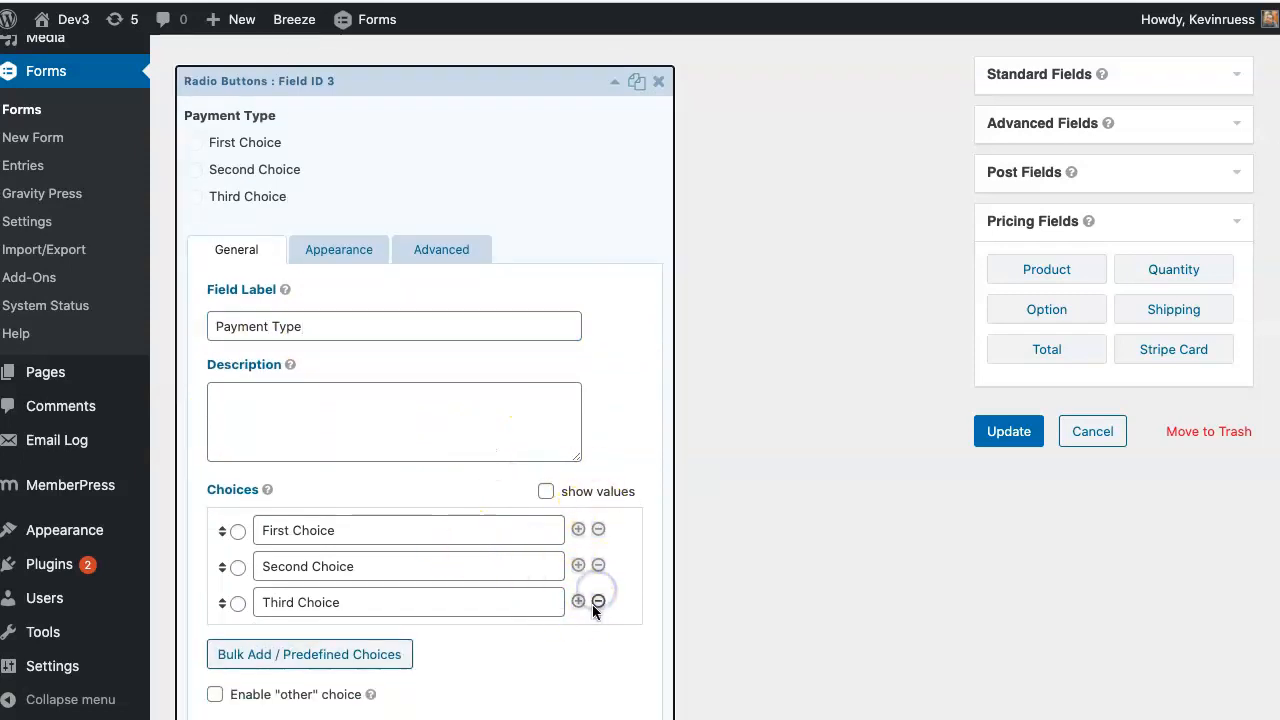
pyautogui.click(596, 603)
pyautogui.click(403, 512)
pyautogui.write('B')
pyautogui.press('BackSpace')
pyautogui.write('Credit Card')
pyautogui.press('Tab')
pyautogui.press('Tab')
pyautogui.press('Tab')
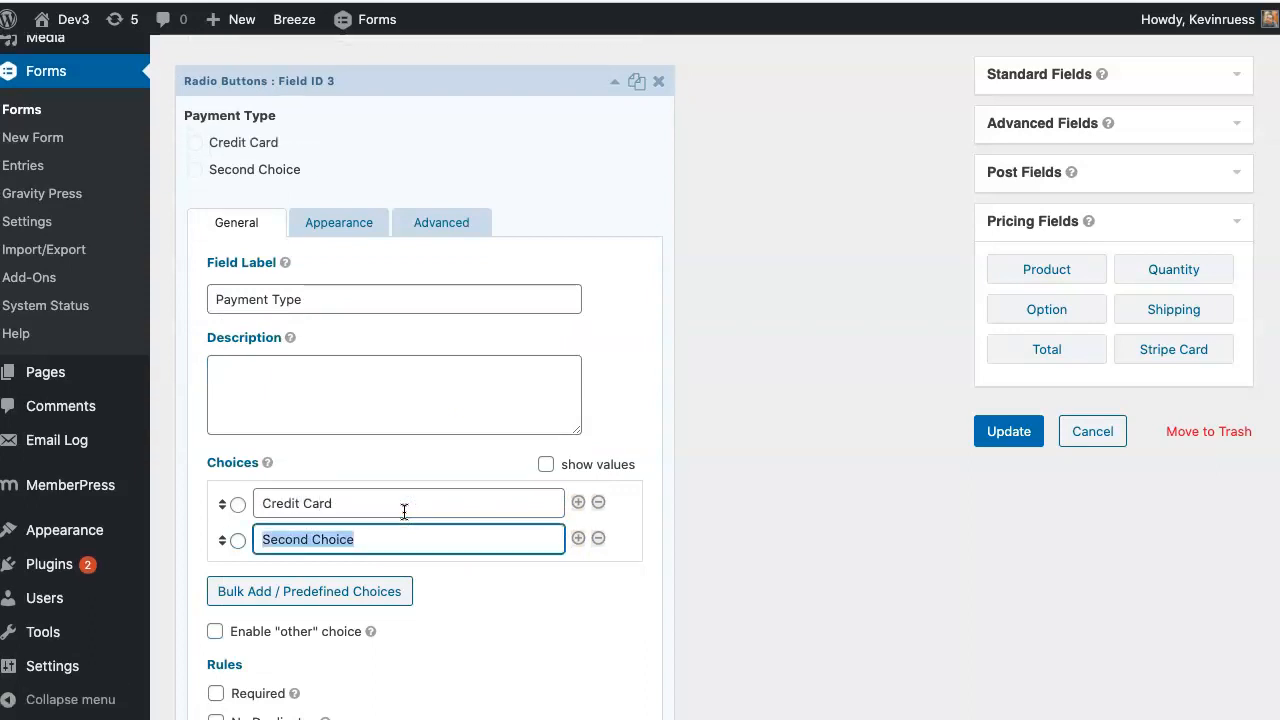
pyautogui.write('PayPal')
# - Make the Payment Type field required with Credit Card as the default choice
pyautogui.scroll(-3, 404, 511)
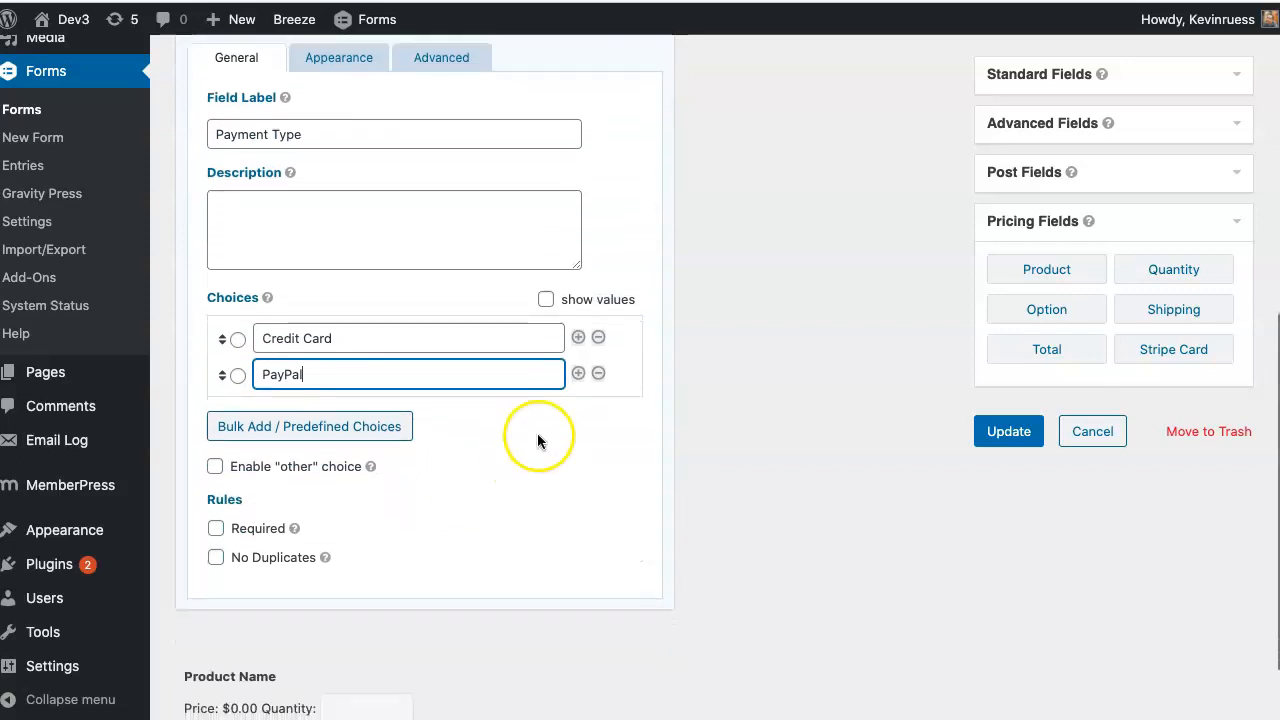
pyautogui.scroll(-2, 406, 509)
pyautogui.click(216, 415)
pyautogui.scroll(2, 369, 420)
pyautogui.scroll(-2, 369, 420)
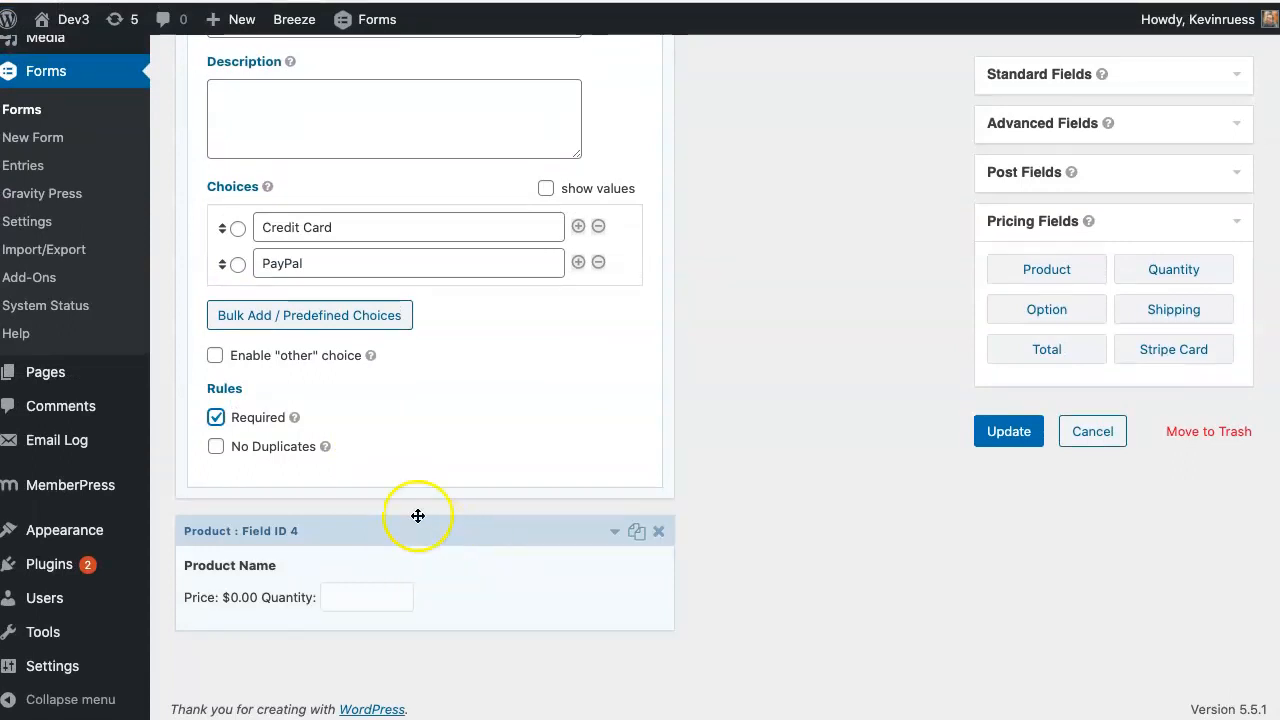
pyautogui.click(238, 230)
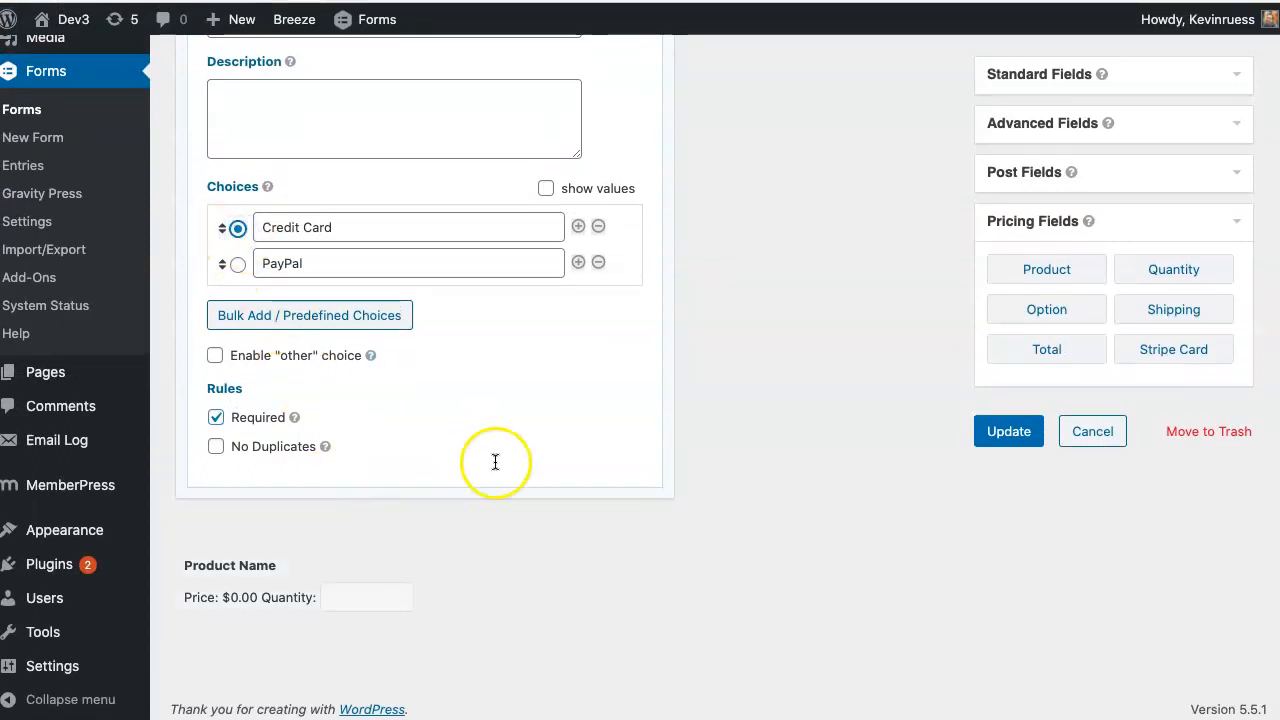
# - Switch the Product field to Radio Buttons and relabel it 'Choose Your Level'
pyautogui.click(502, 565)
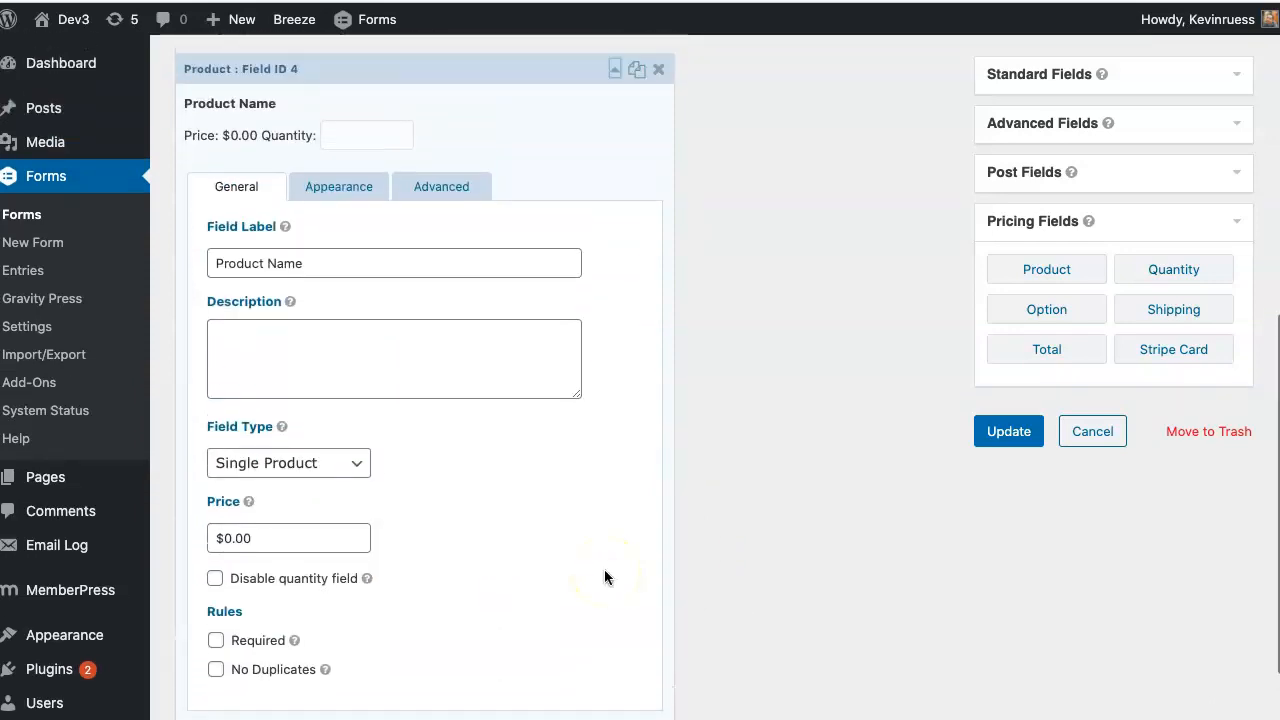
pyautogui.click(334, 465)
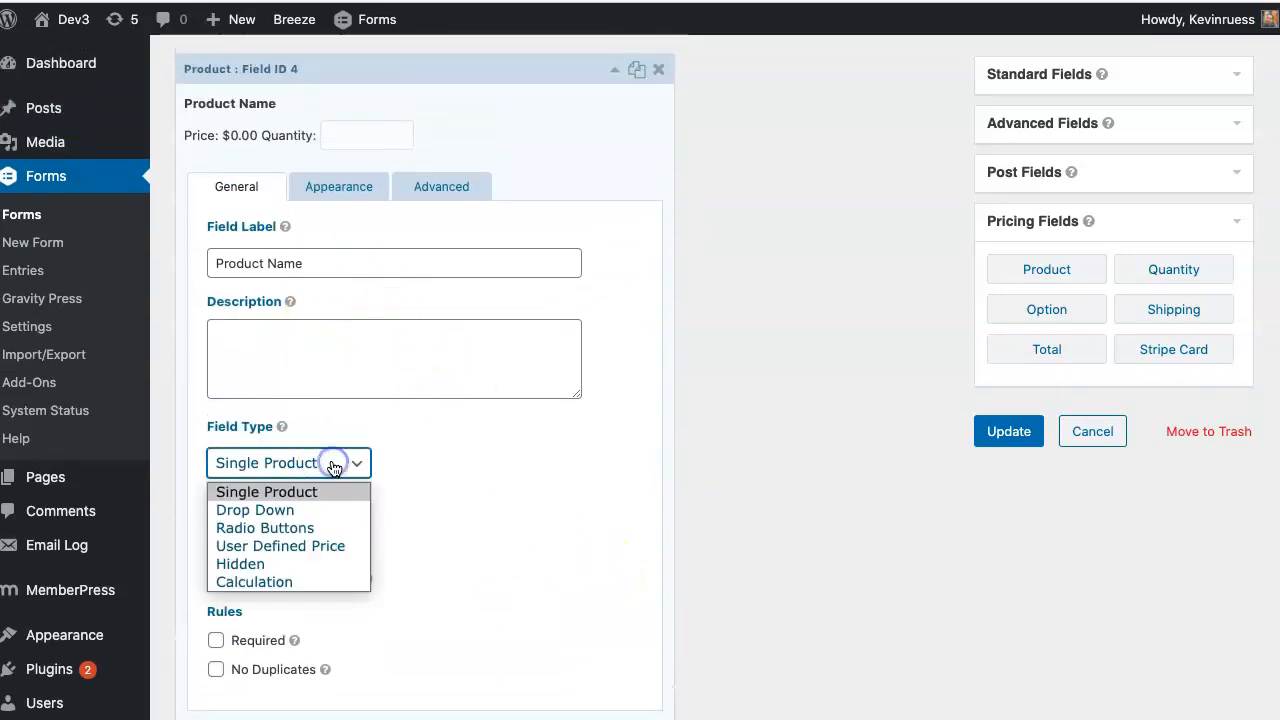
pyautogui.click(318, 527)
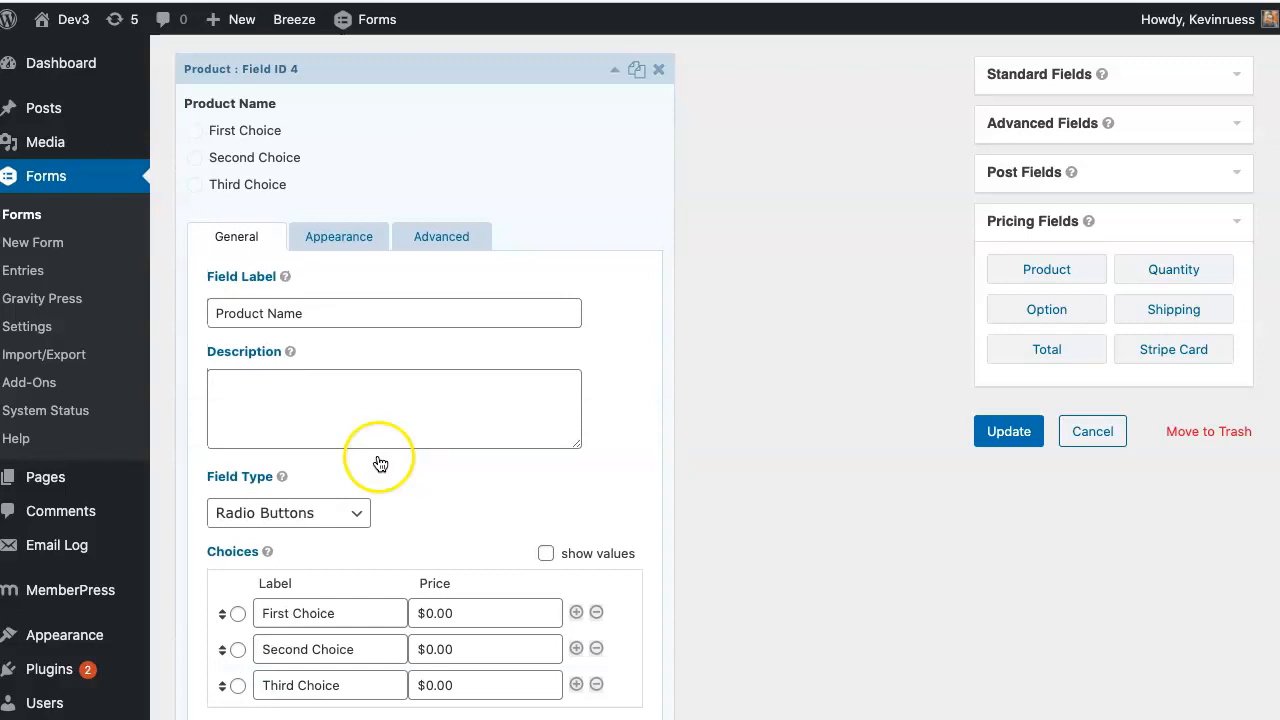
pyautogui.scroll(-2, 421, 461)
pyautogui.scroll(-1, 400, 475)
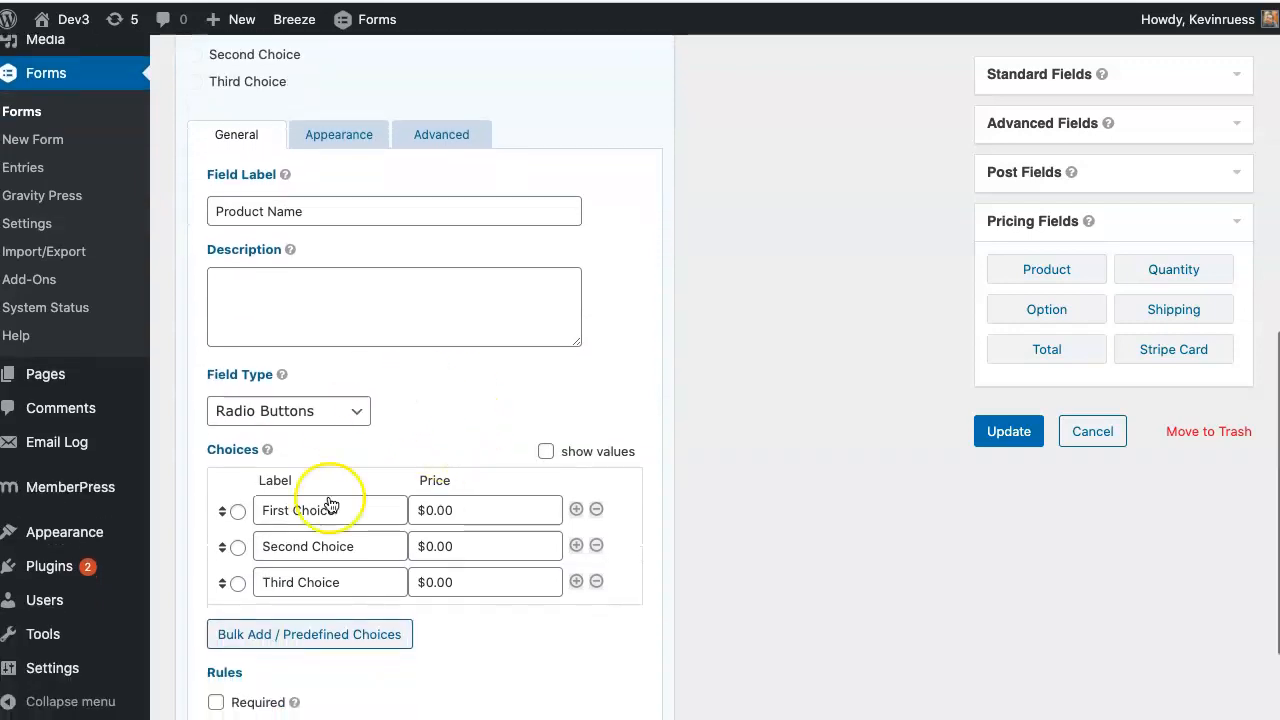
pyautogui.scroll(-2, 449, 509)
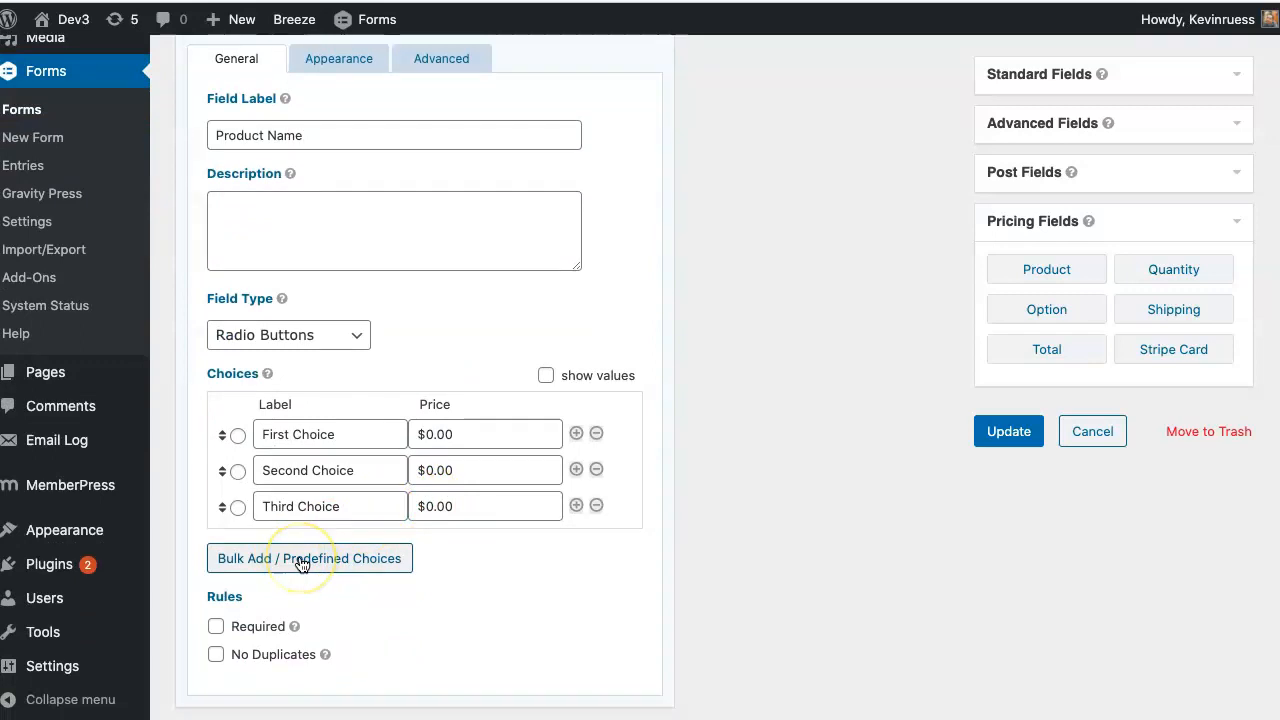
pyautogui.scroll(-1, 302, 564)
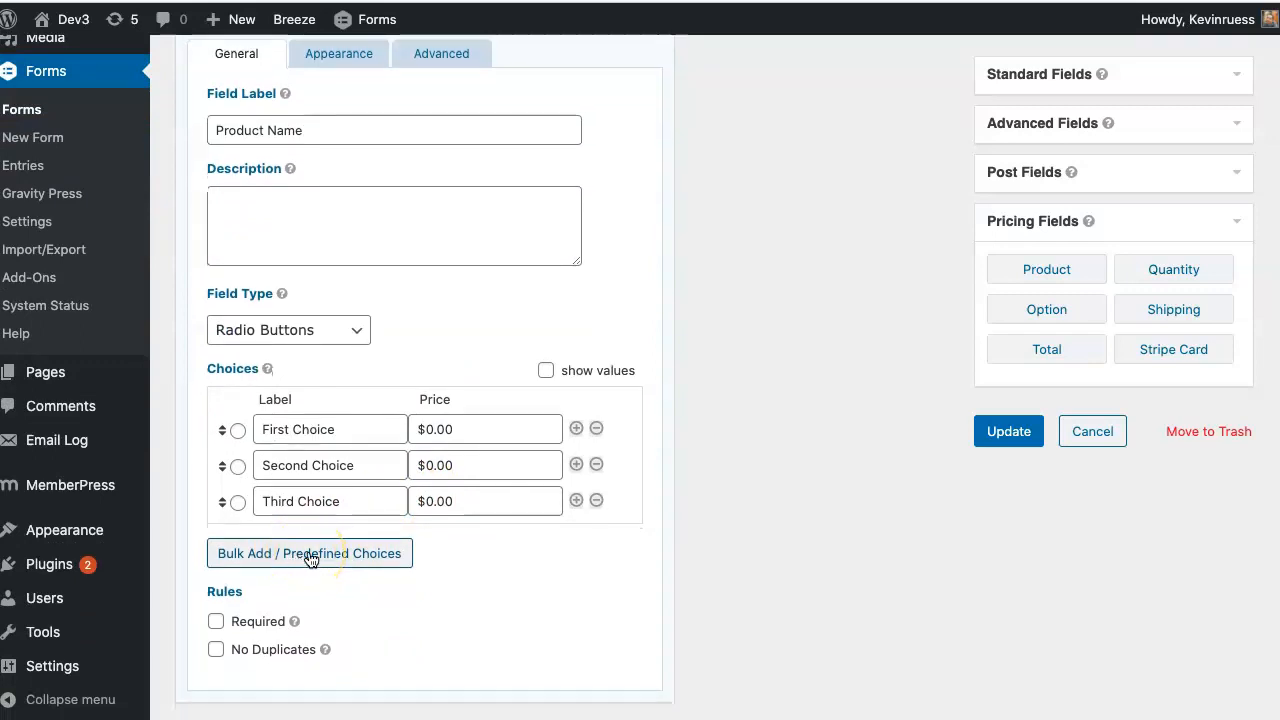
pyautogui.scroll(3, 330, 545)
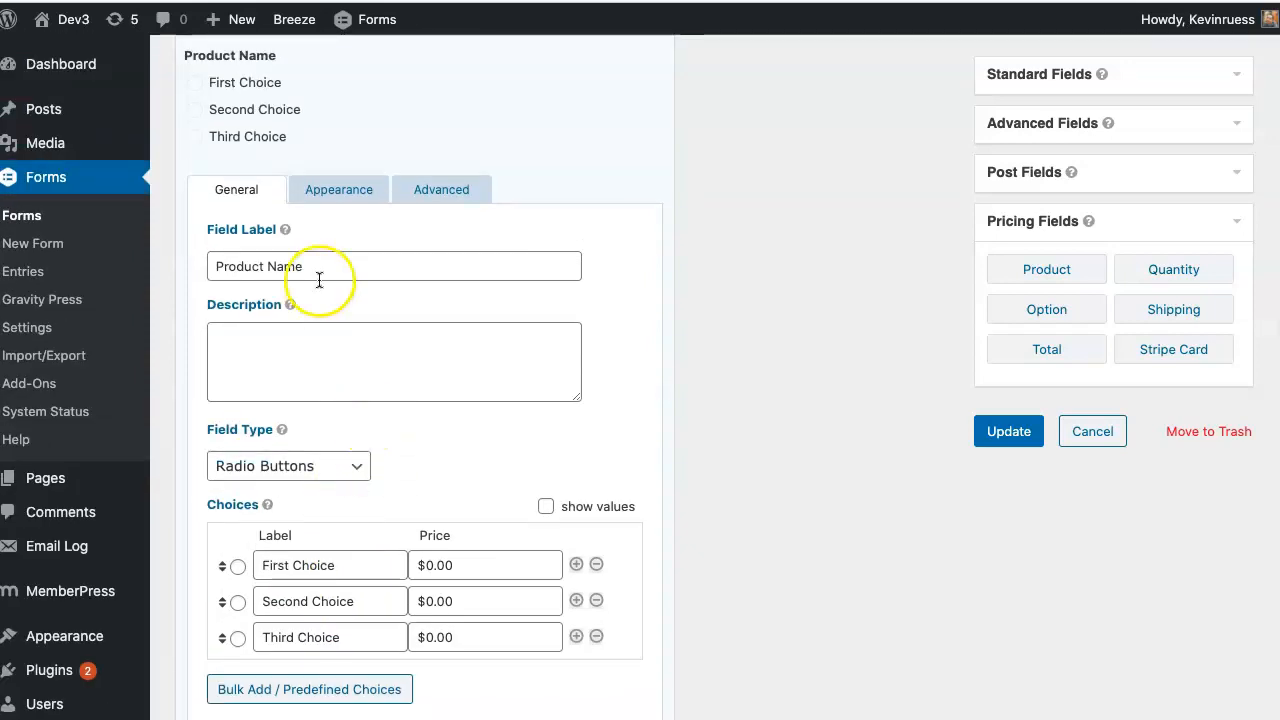
pyautogui.moveTo(320, 268); pyautogui.dragTo(205, 262)
pyautogui.write('Cho')
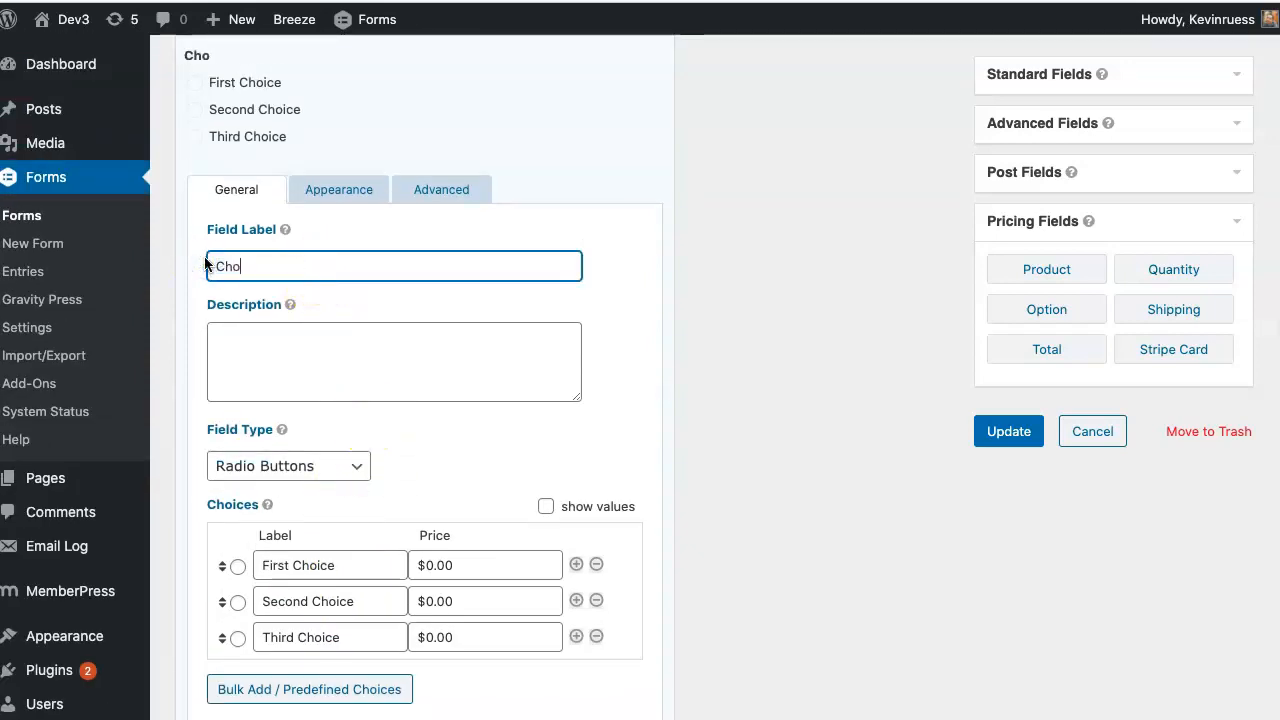
pyautogui.write('ose Your Level')
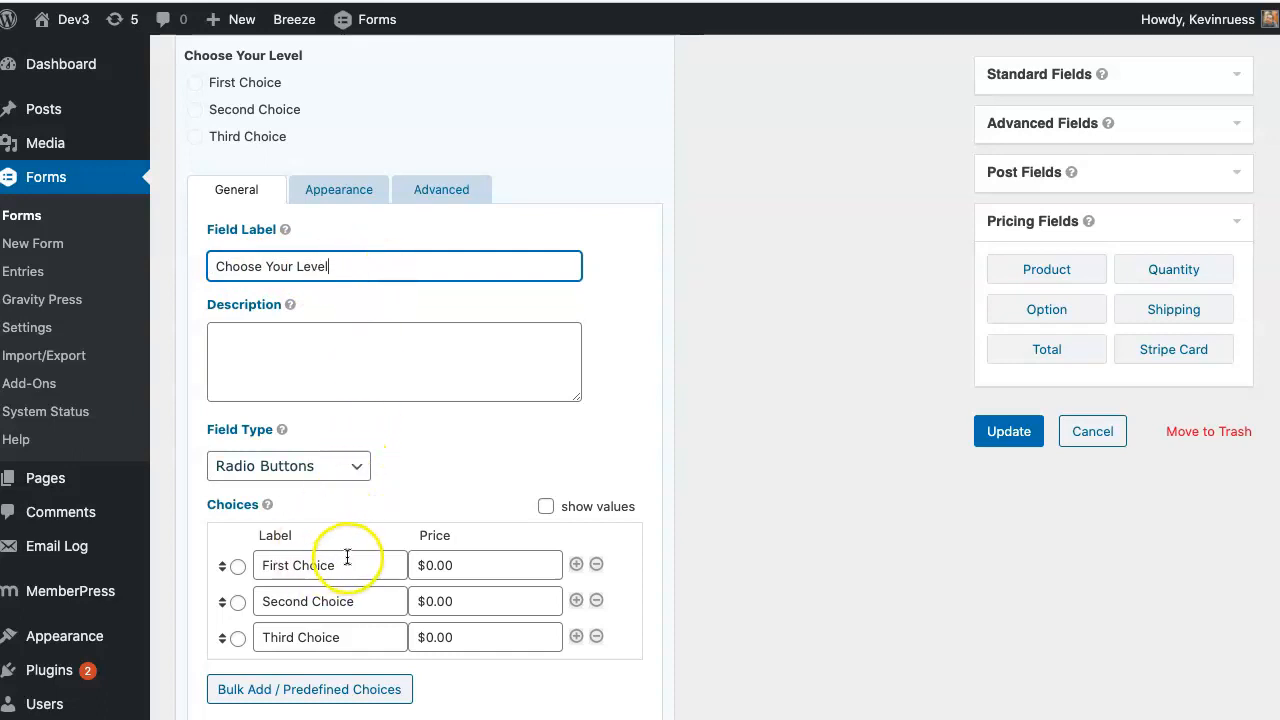
pyautogui.scroll(-1, 347, 558)
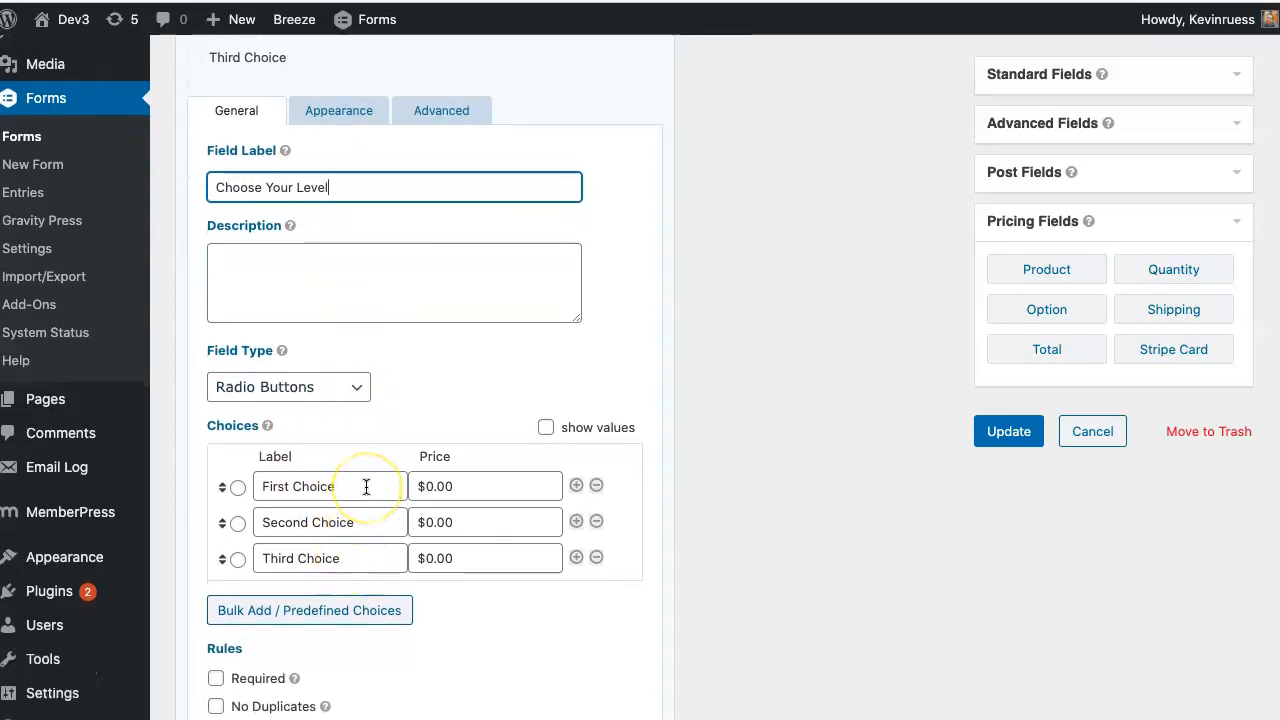
# - Bulk-insert the MemberPress predefined choice, leaving one Recurring Membership option at $10.00
pyautogui.click(313, 611)
pyautogui.scroll(-5, 497, 362)
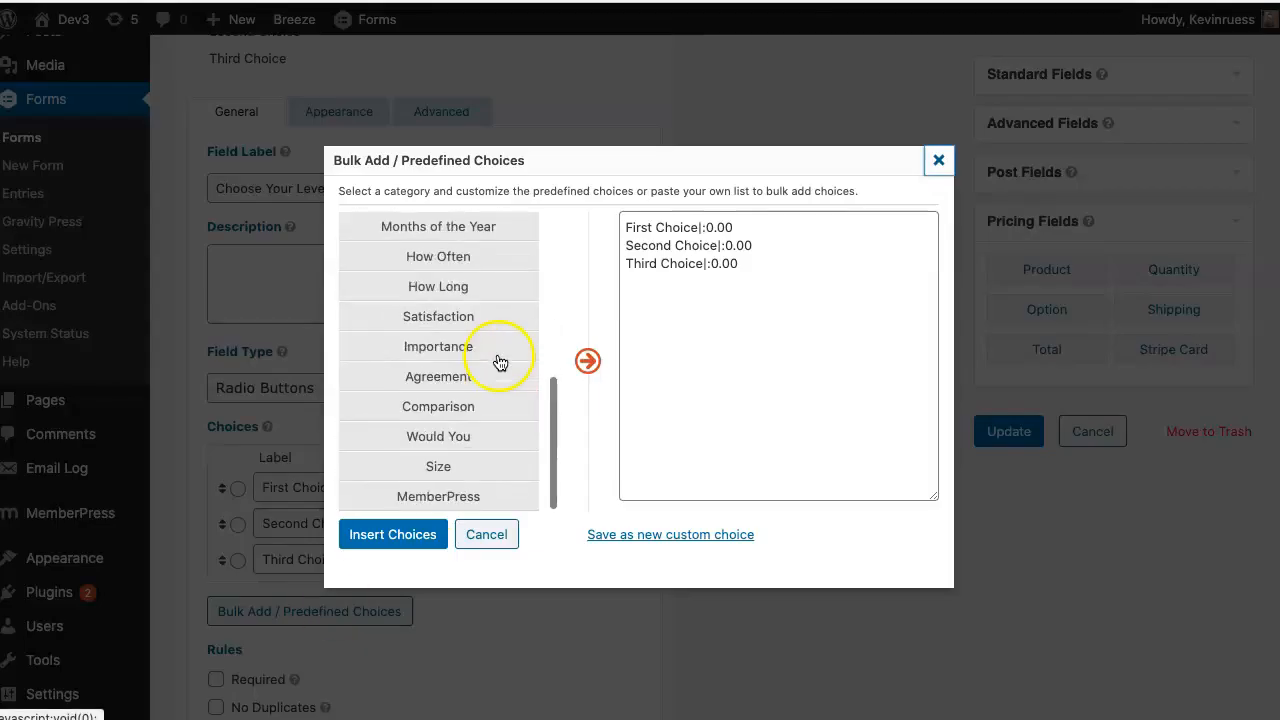
pyautogui.click(435, 493)
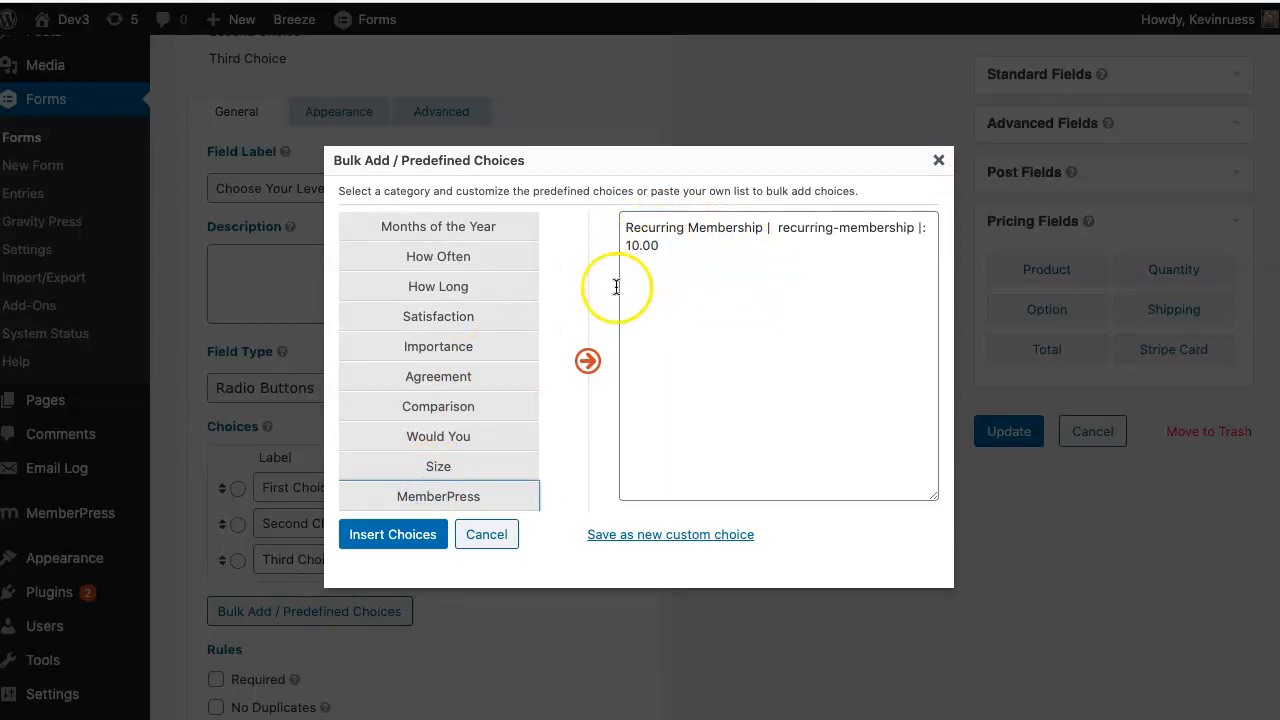
pyautogui.click(420, 535)
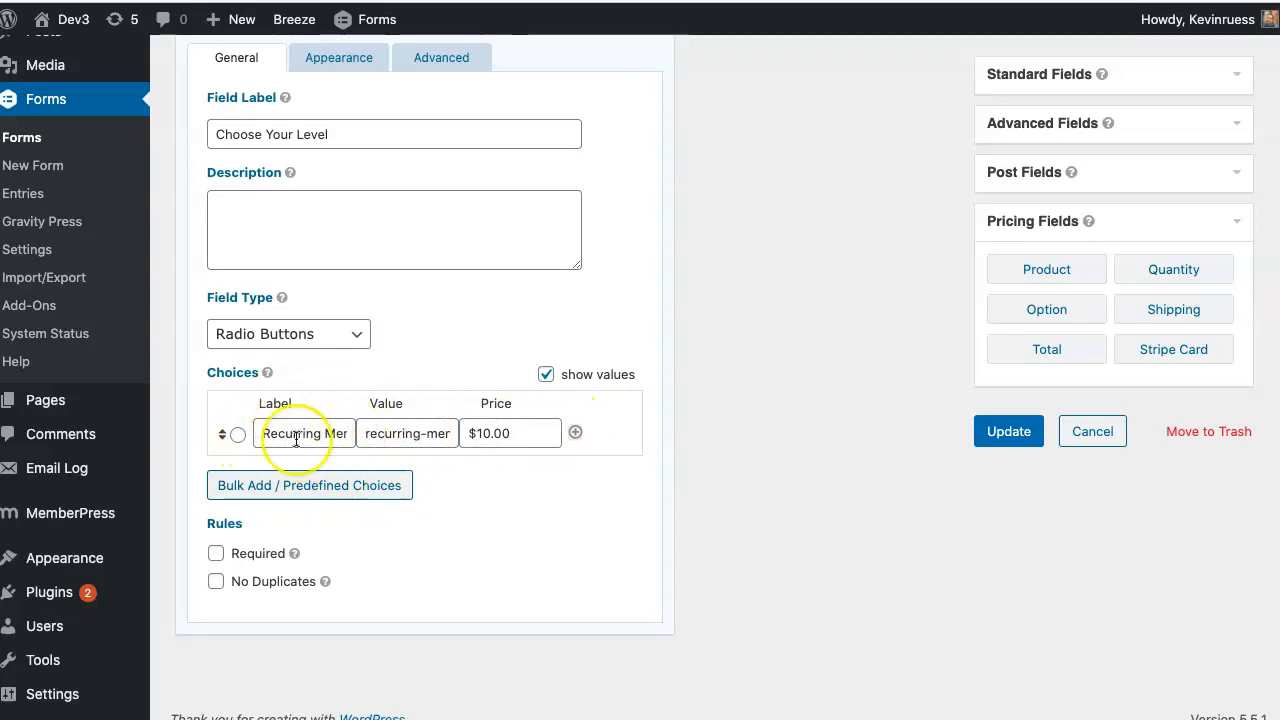
pyautogui.scroll(2, 343, 360)
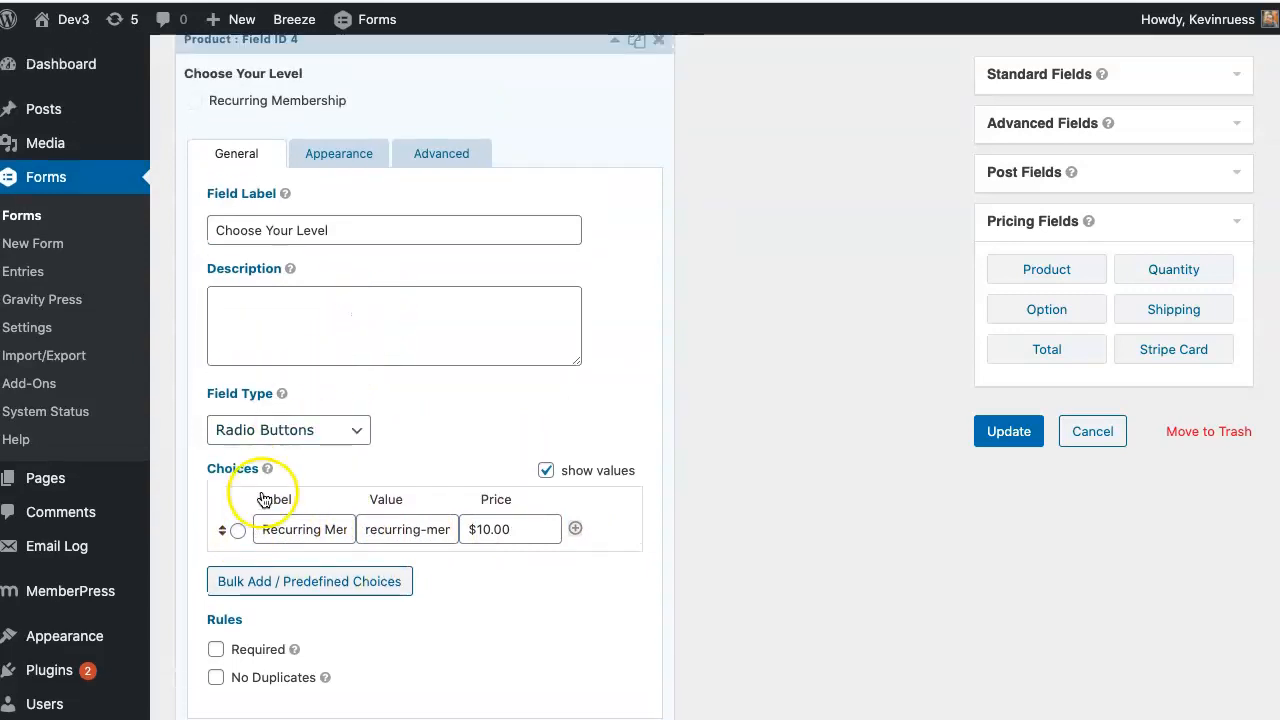
# - Preselect Recurring Membership as the default, checking Advanced settings before returning to General
pyautogui.click(236, 529)
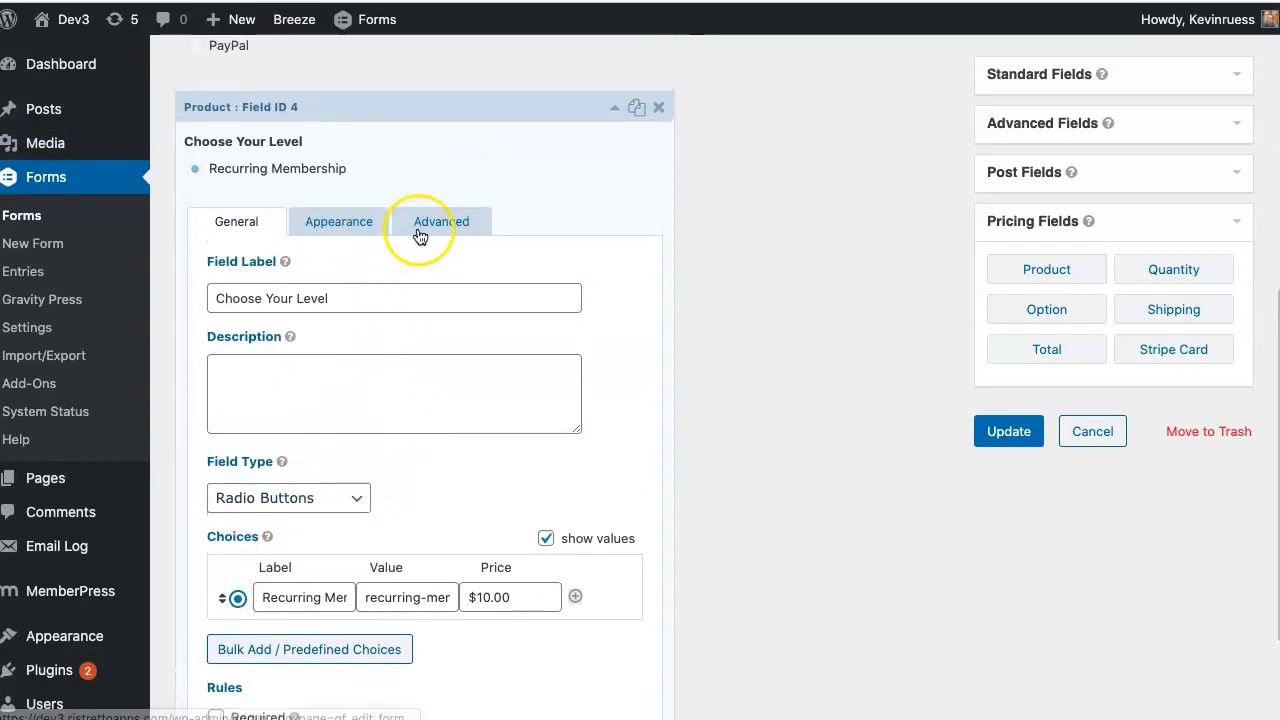
pyautogui.click(422, 234)
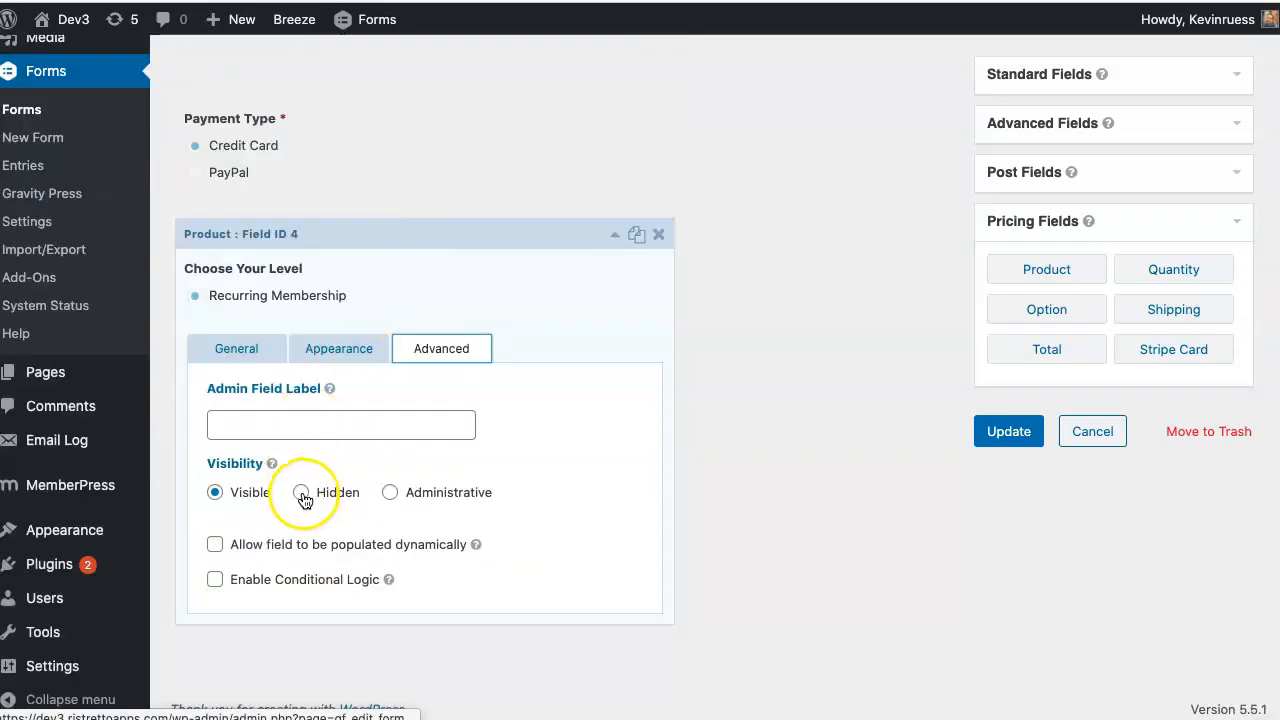
pyautogui.click(251, 349)
pyautogui.scroll(-3, 412, 370)
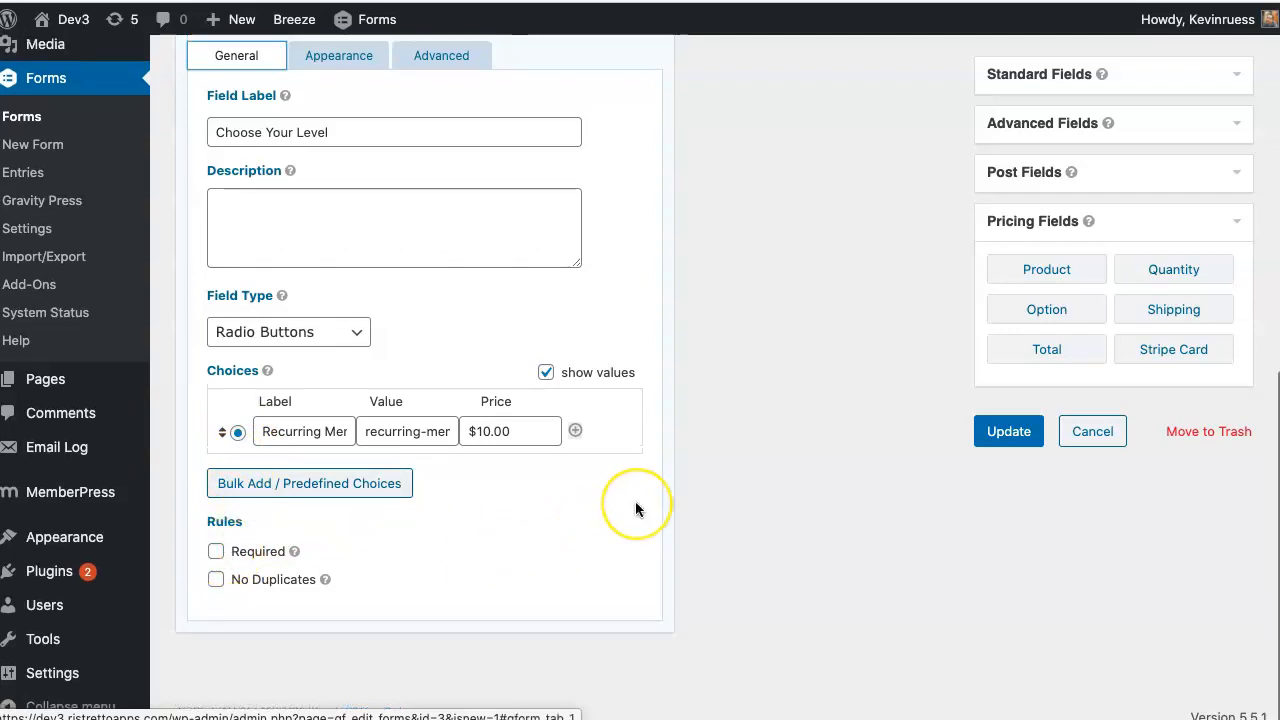
pyautogui.scroll(4, 636, 502)
pyautogui.scroll(5, 635, 508)
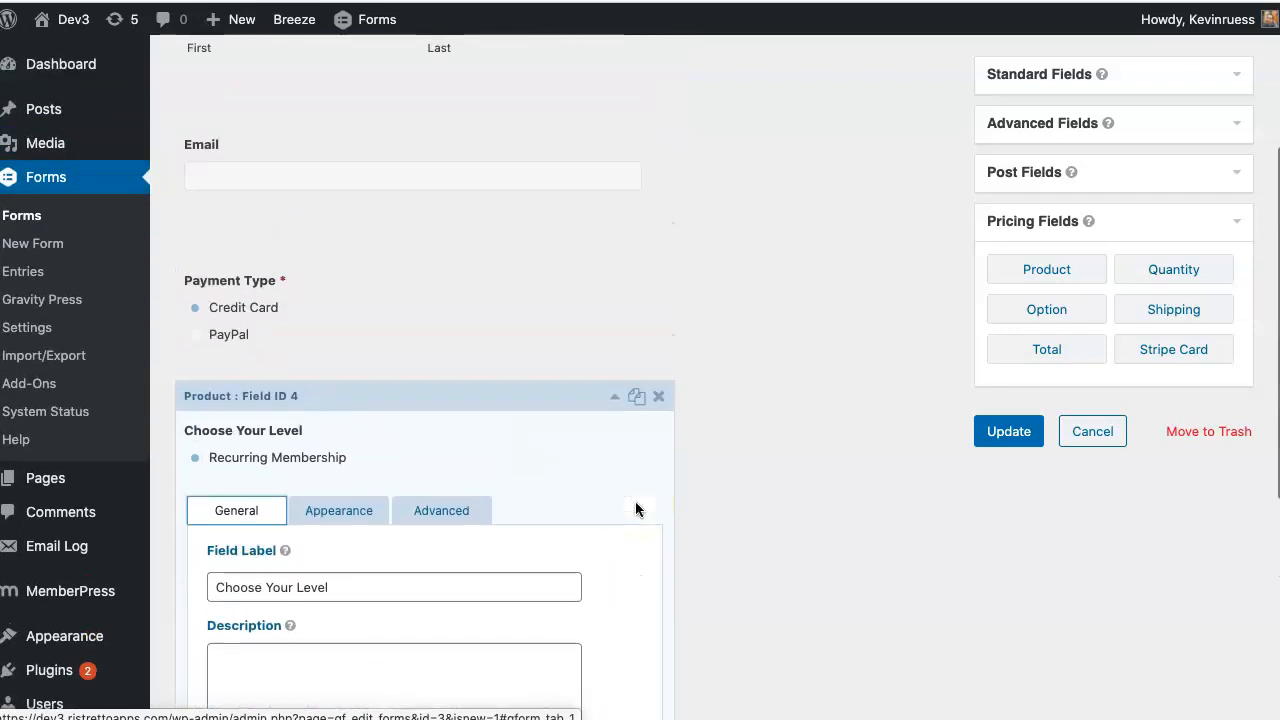
# - Add a Stripe Card credit card field above Choose Your Level and update the form
pyautogui.scroll(-7, 650, 505)
pyautogui.moveTo(1143, 349); pyautogui.dragTo(443, 580)
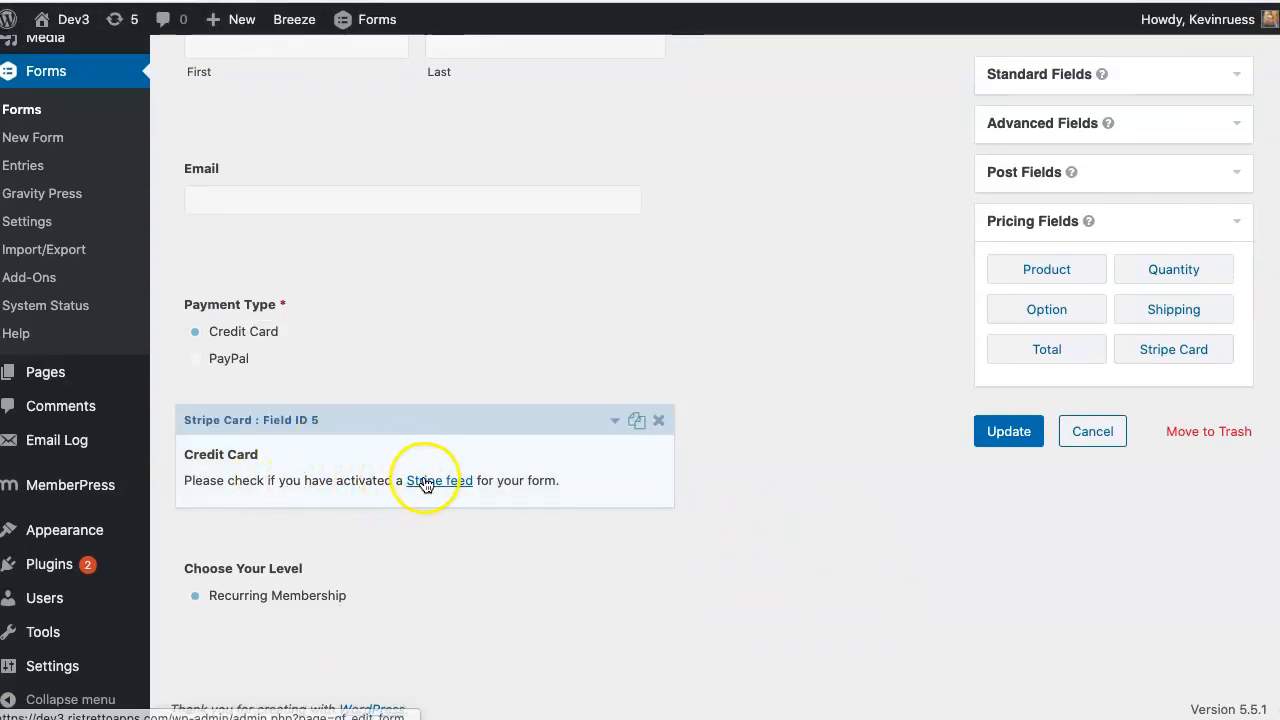
pyautogui.click(1028, 440)
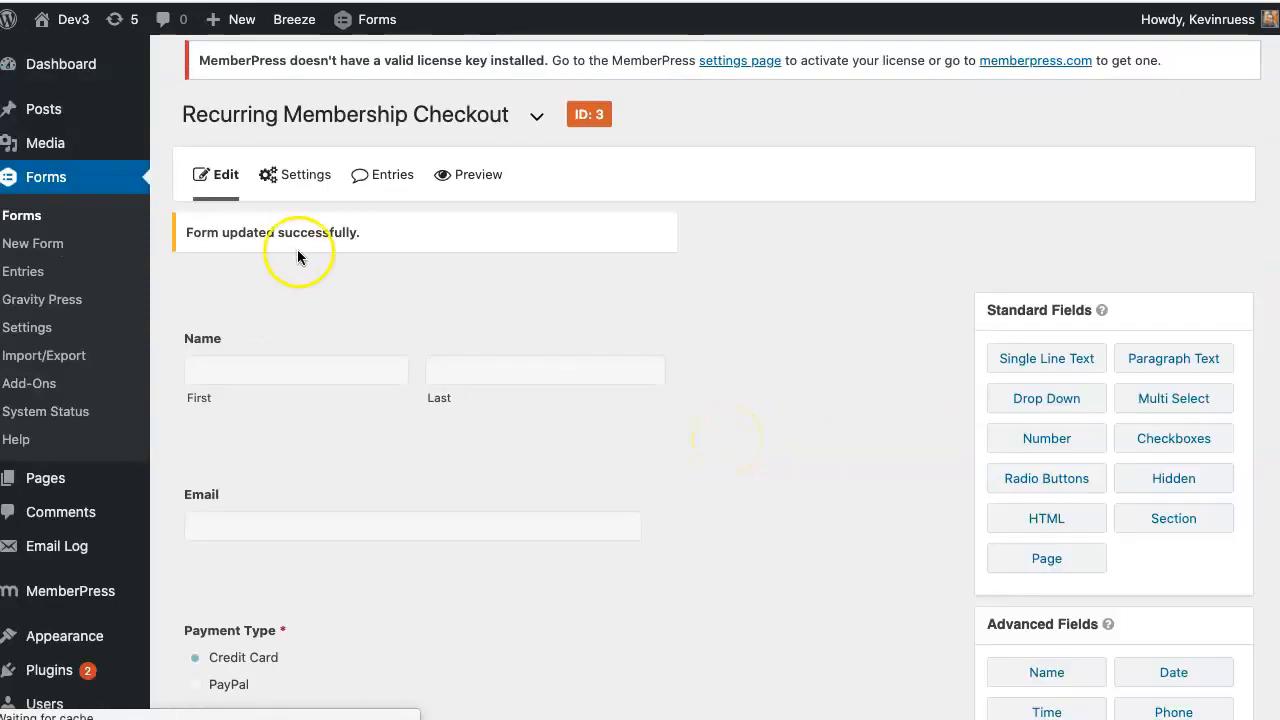
# - Create a new Stripe subscription feed with Form Total as the recurring amount
pyautogui.moveTo(303, 185)
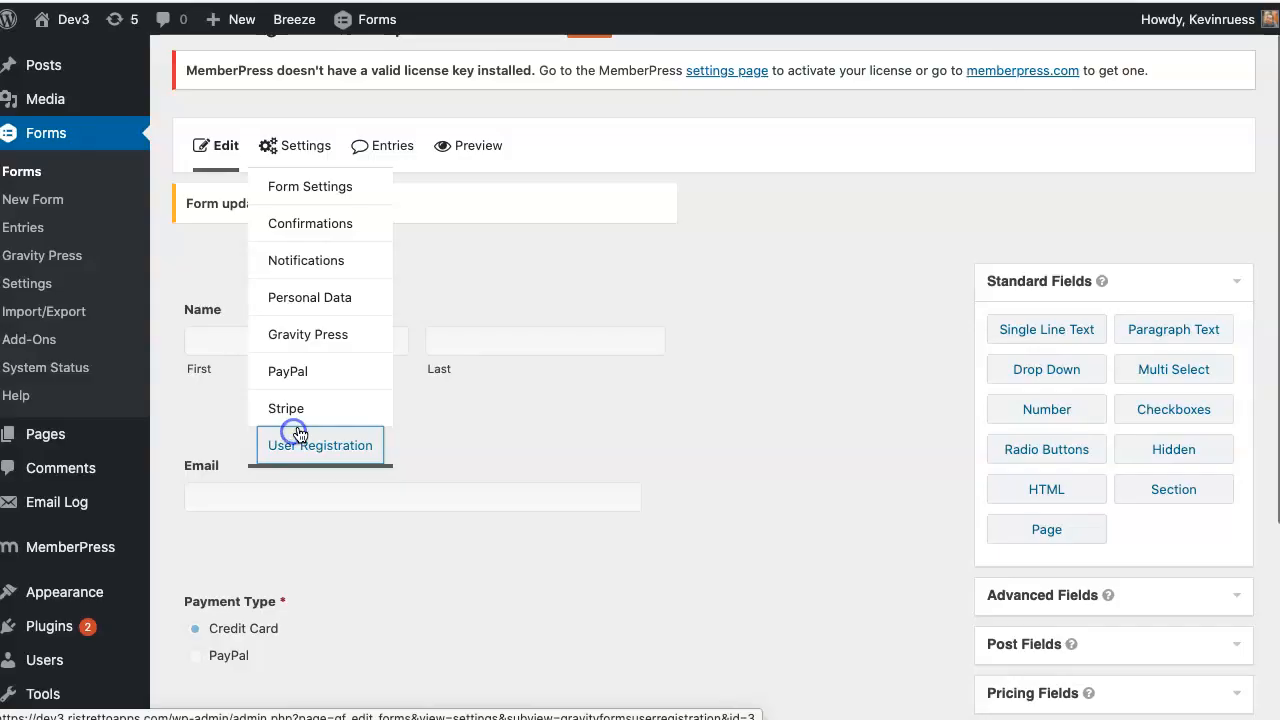
pyautogui.click(297, 434)
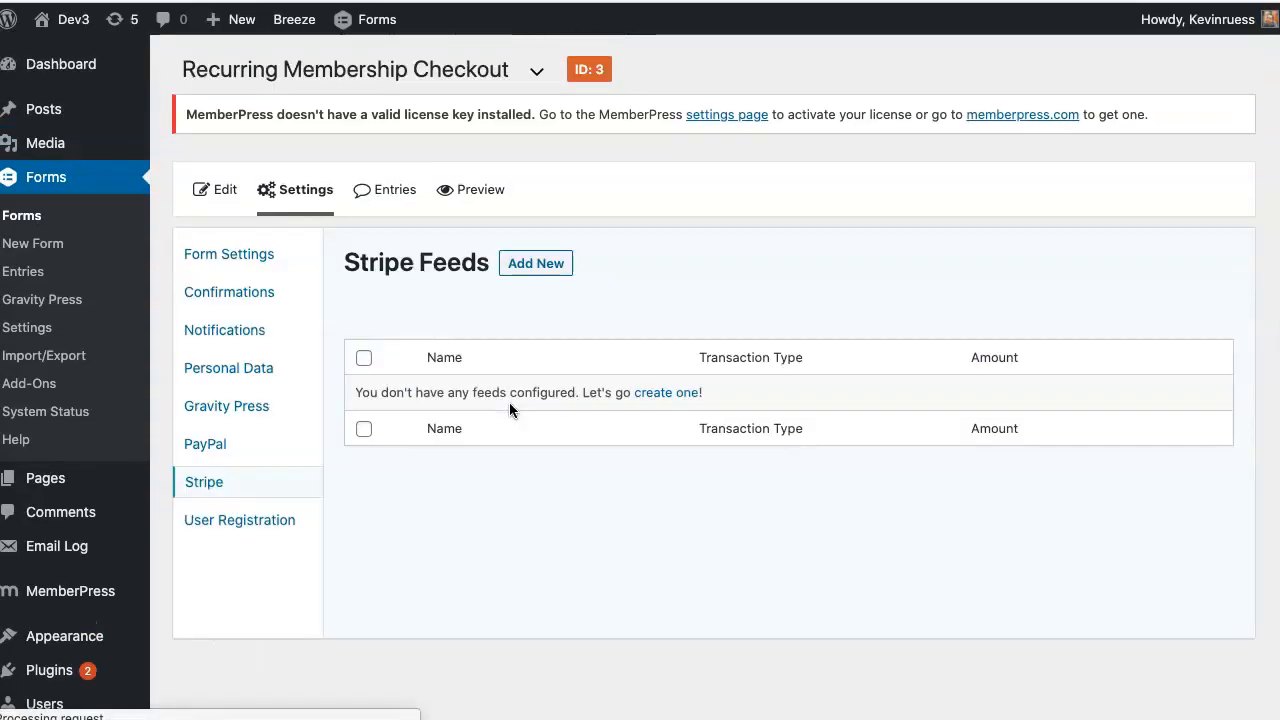
pyautogui.click(667, 387)
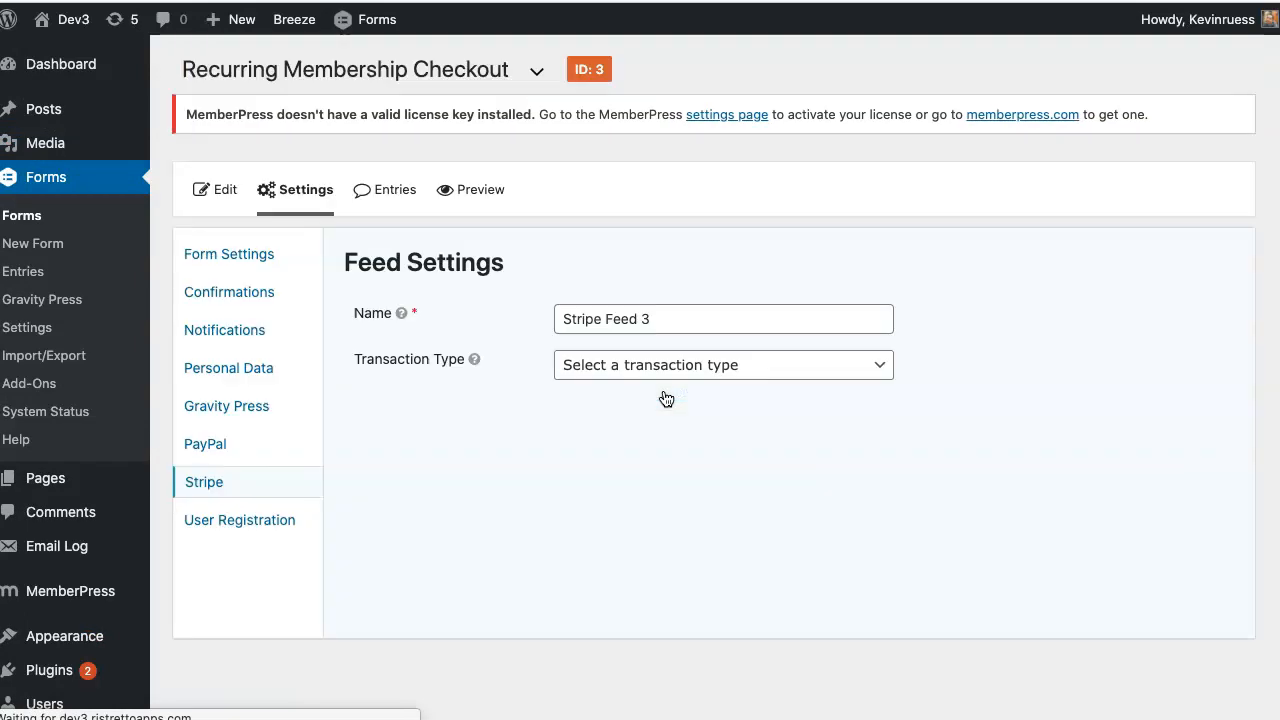
pyautogui.click(662, 370)
pyautogui.click(659, 430)
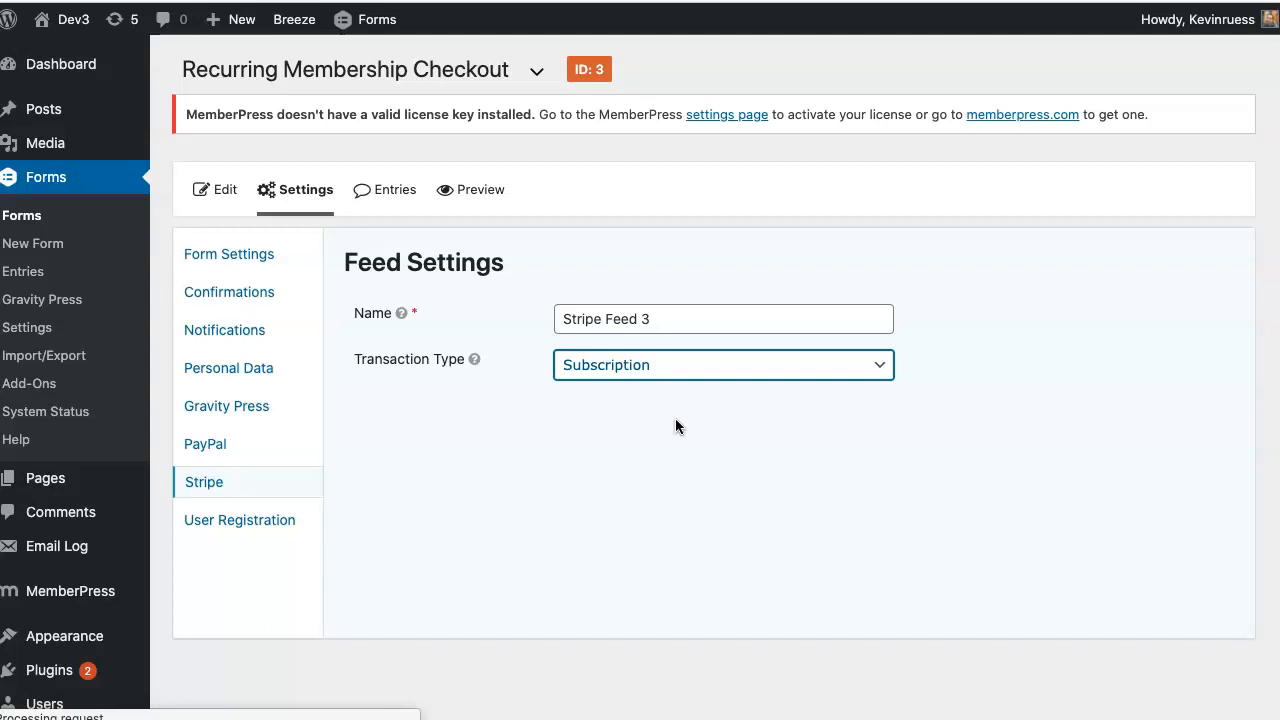
pyautogui.scroll(-2, 660, 450)
pyautogui.click(657, 414)
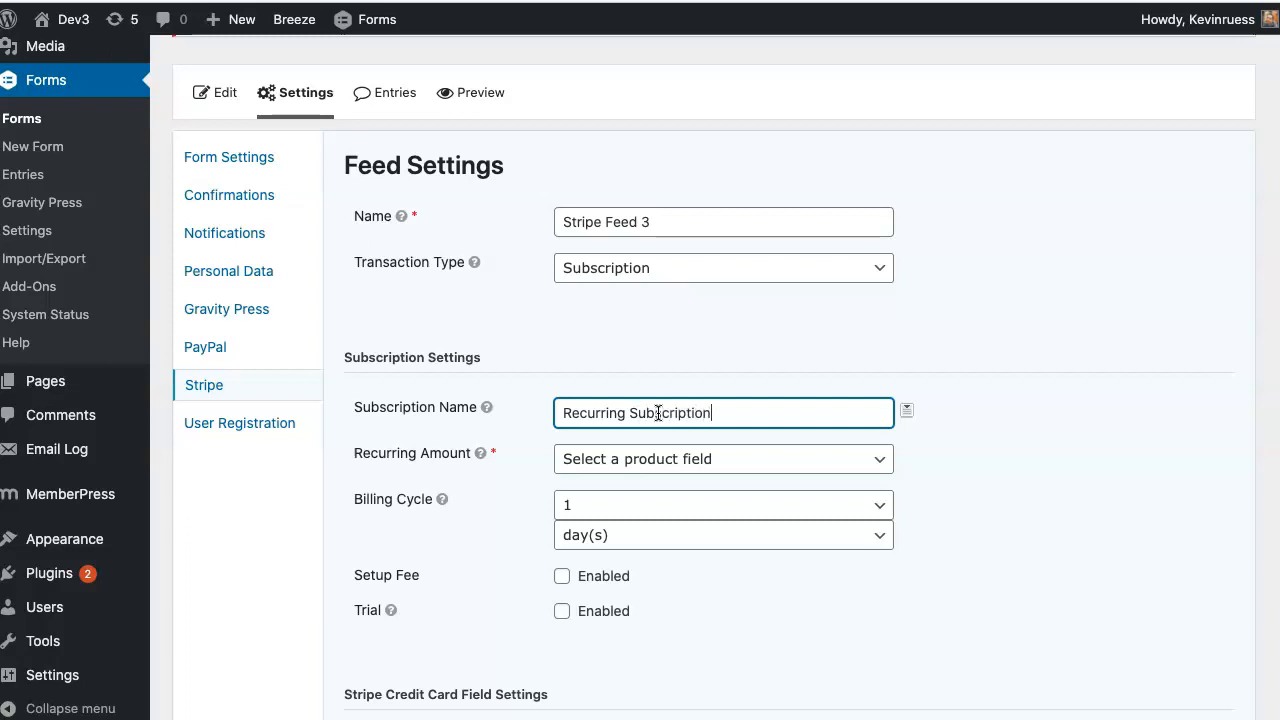
pyautogui.scroll(-2, 871, 300)
pyautogui.click(732, 387)
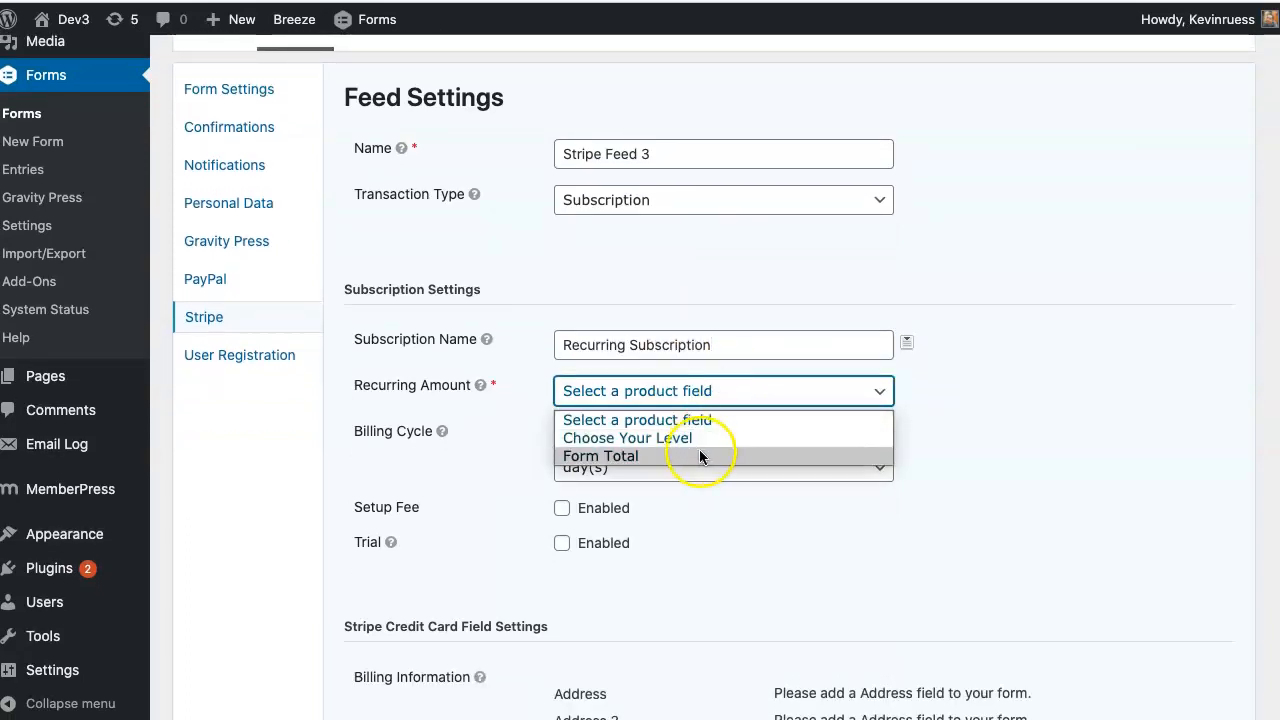
pyautogui.click(701, 456)
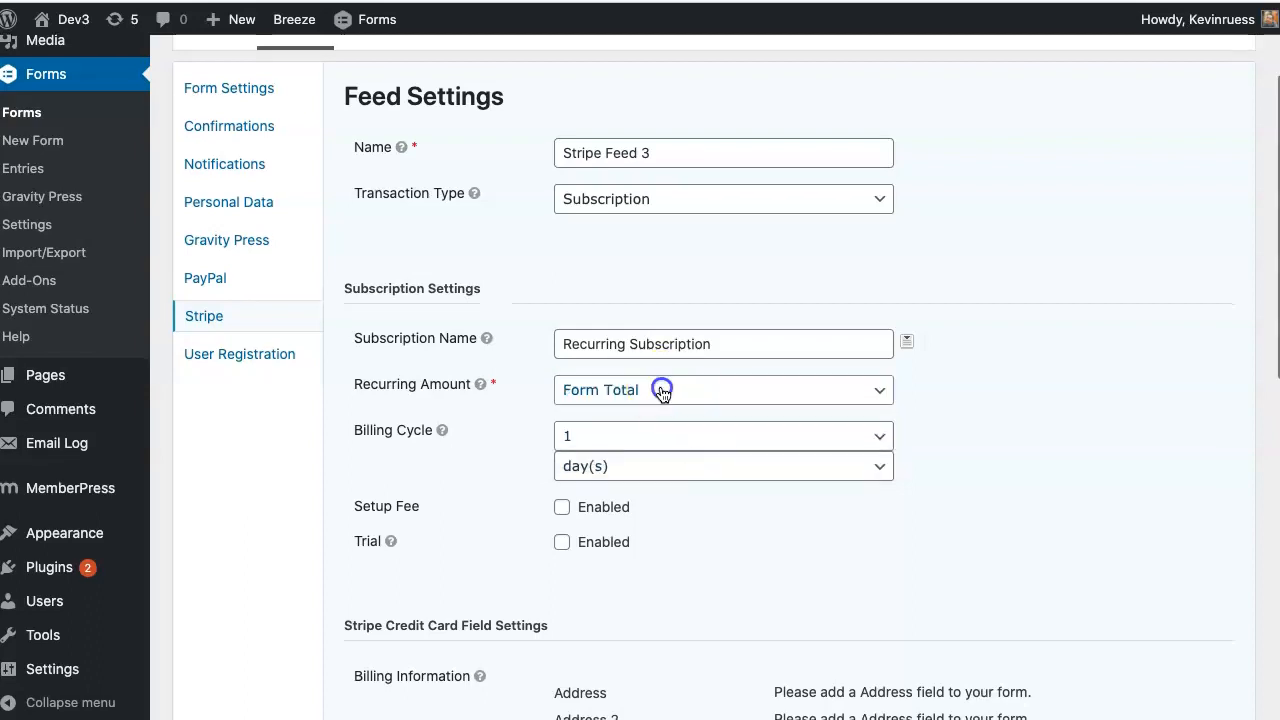
# - Set the subscription's billing cycle to bill every month
pyautogui.scroll(1, 658, 391)
pyautogui.click(674, 478)
pyautogui.click(672, 480)
pyautogui.click(666, 517)
pyautogui.scroll(-1, 666, 489)
pyautogui.click(668, 491)
pyautogui.click(671, 472)
pyautogui.click(686, 479)
pyautogui.click(678, 528)
pyautogui.scroll(-5, 715, 510)
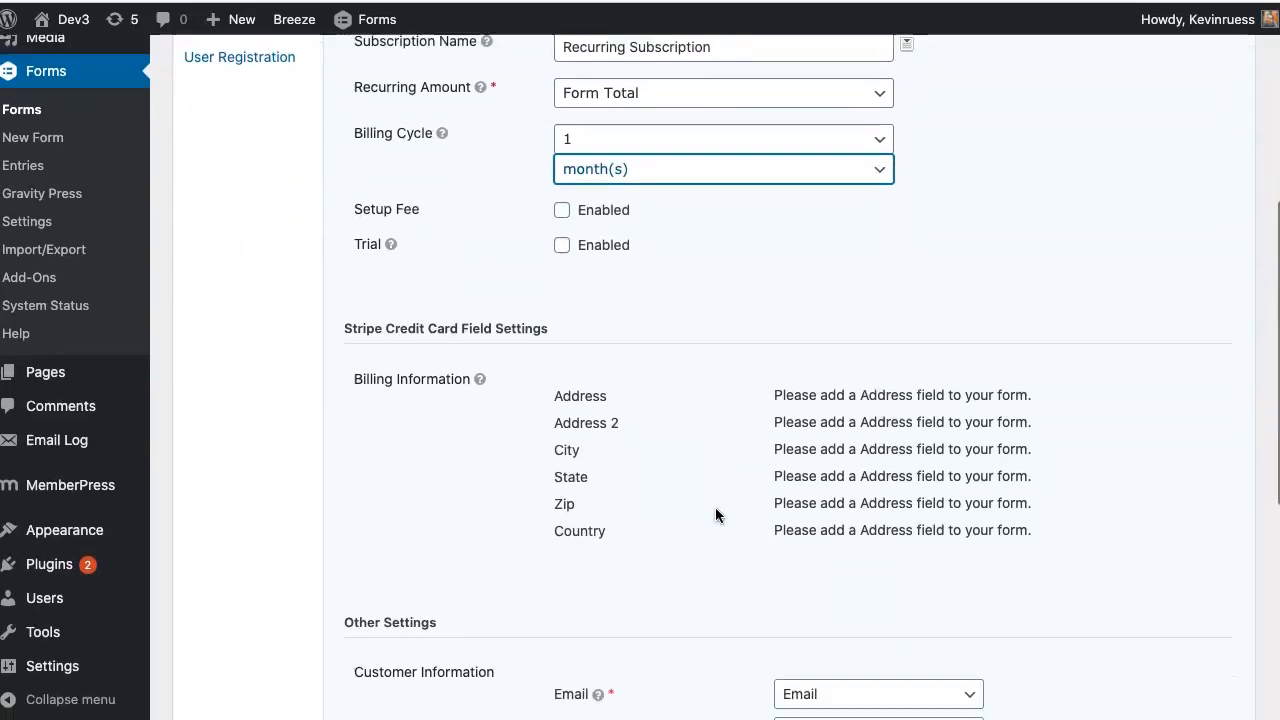
pyautogui.scroll(-4, 715, 507)
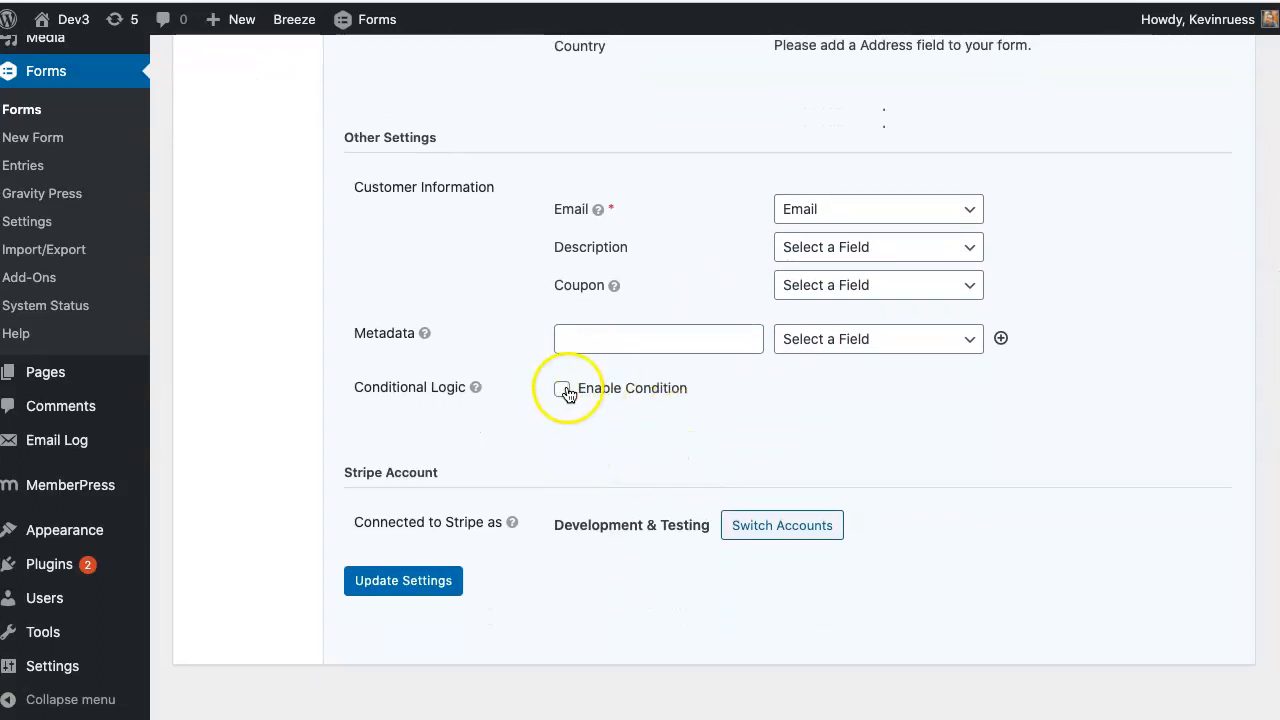
pyautogui.scroll(3, 563, 397)
pyautogui.scroll(8, 568, 394)
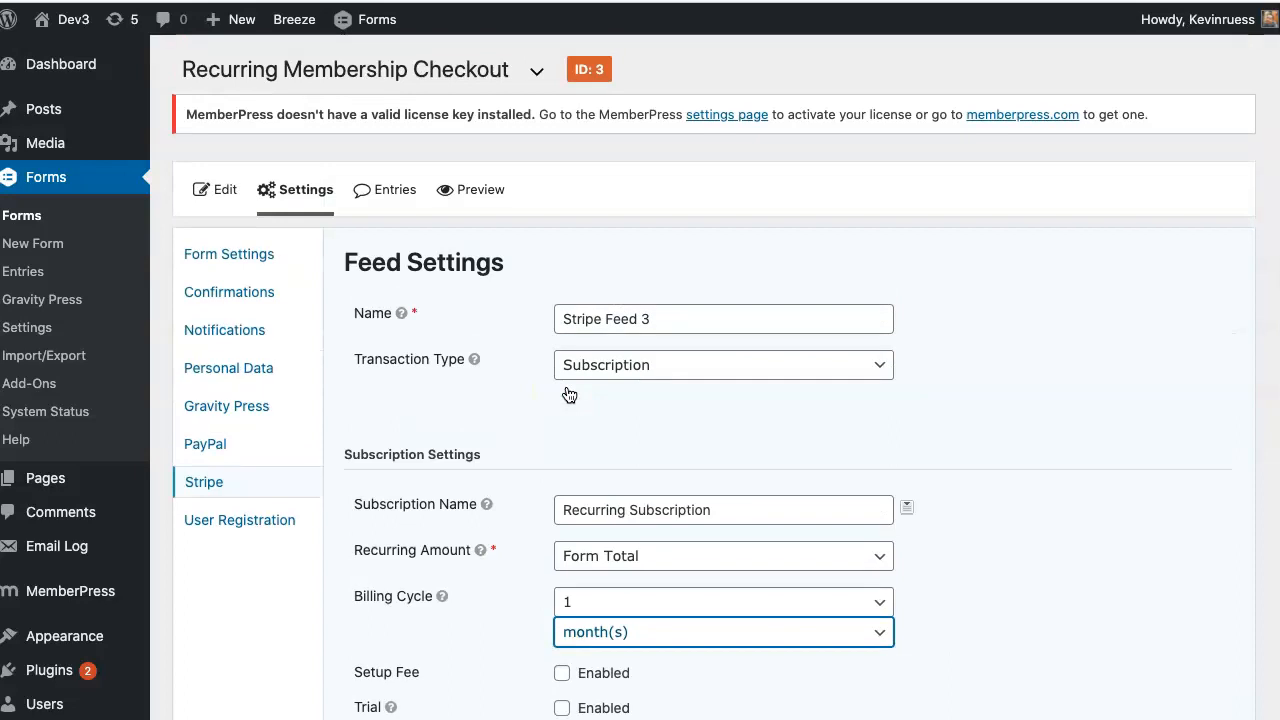
pyautogui.scroll(-10, 568, 394)
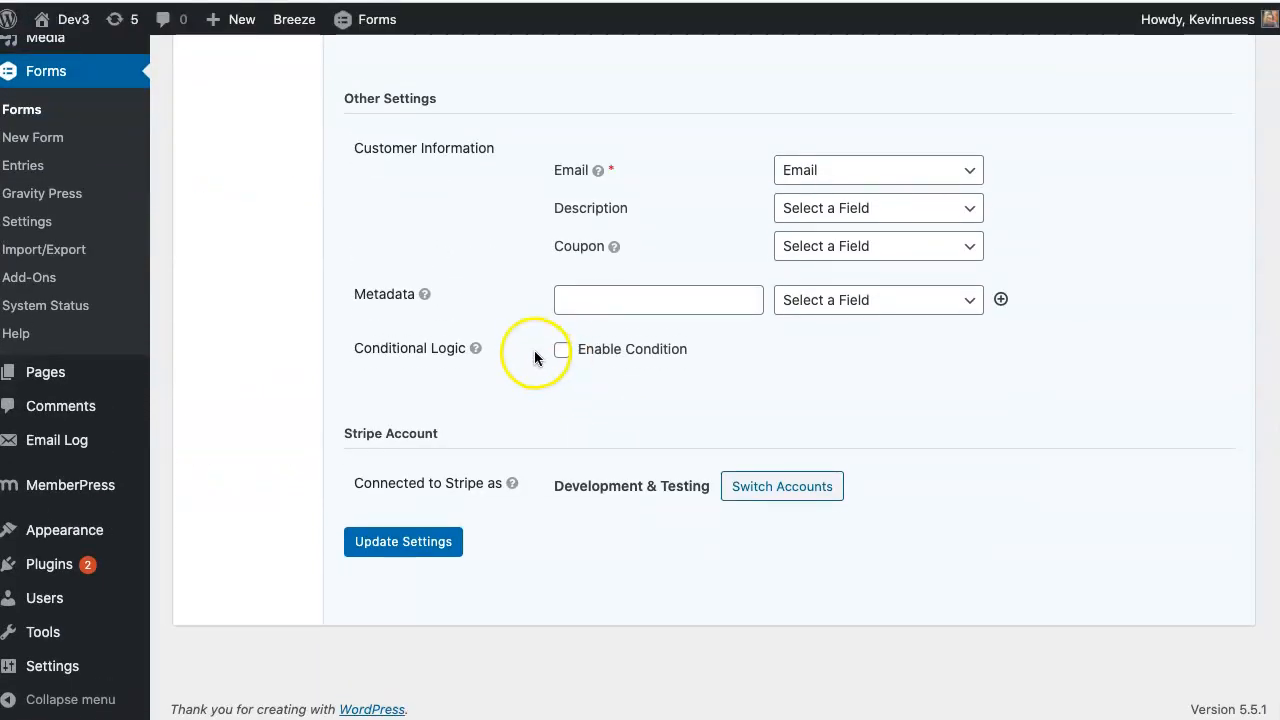
# - Run the feed only when Payment Type is Credit Card and save the feed settings
pyautogui.click(561, 350)
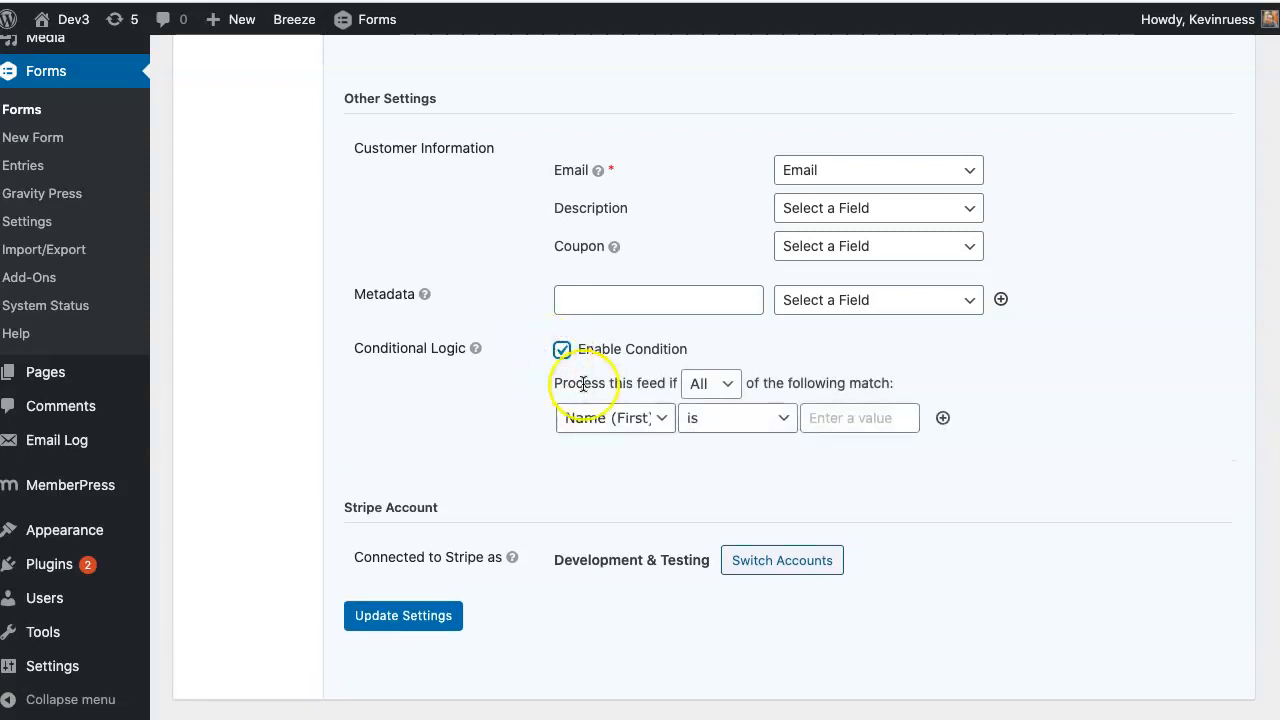
pyautogui.click(618, 424)
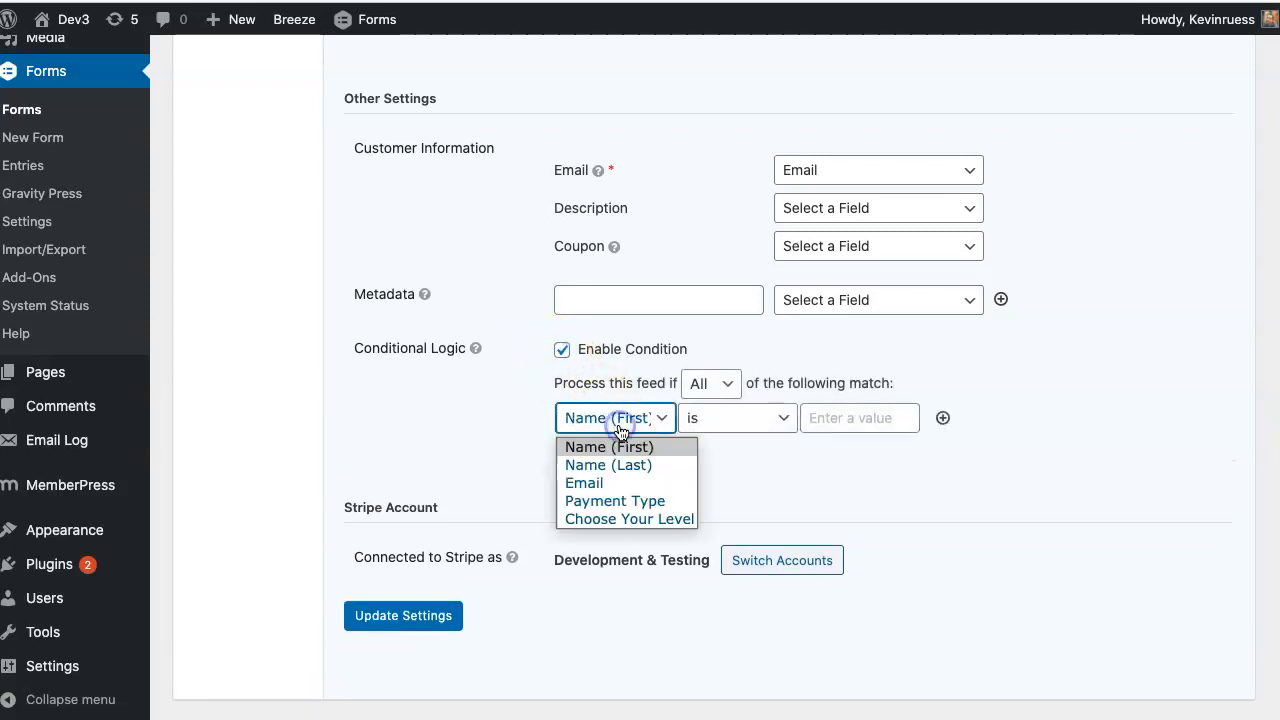
pyautogui.click(612, 501)
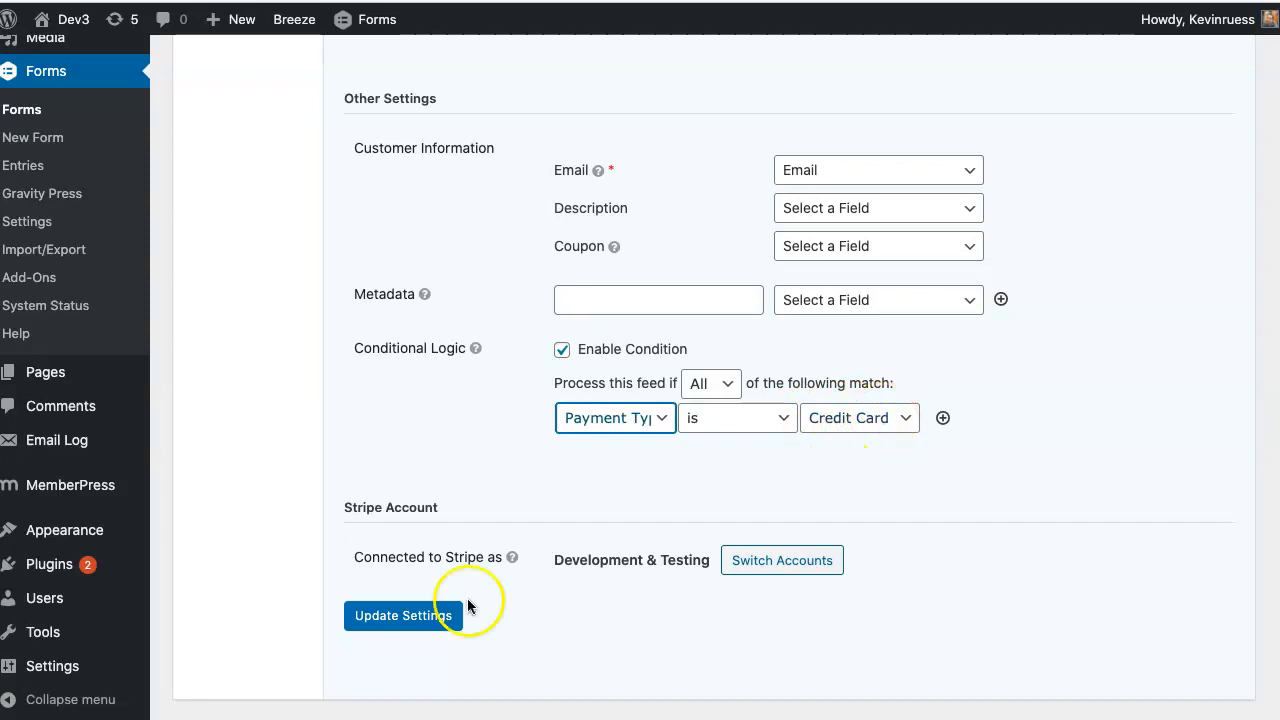
pyautogui.click(424, 619)
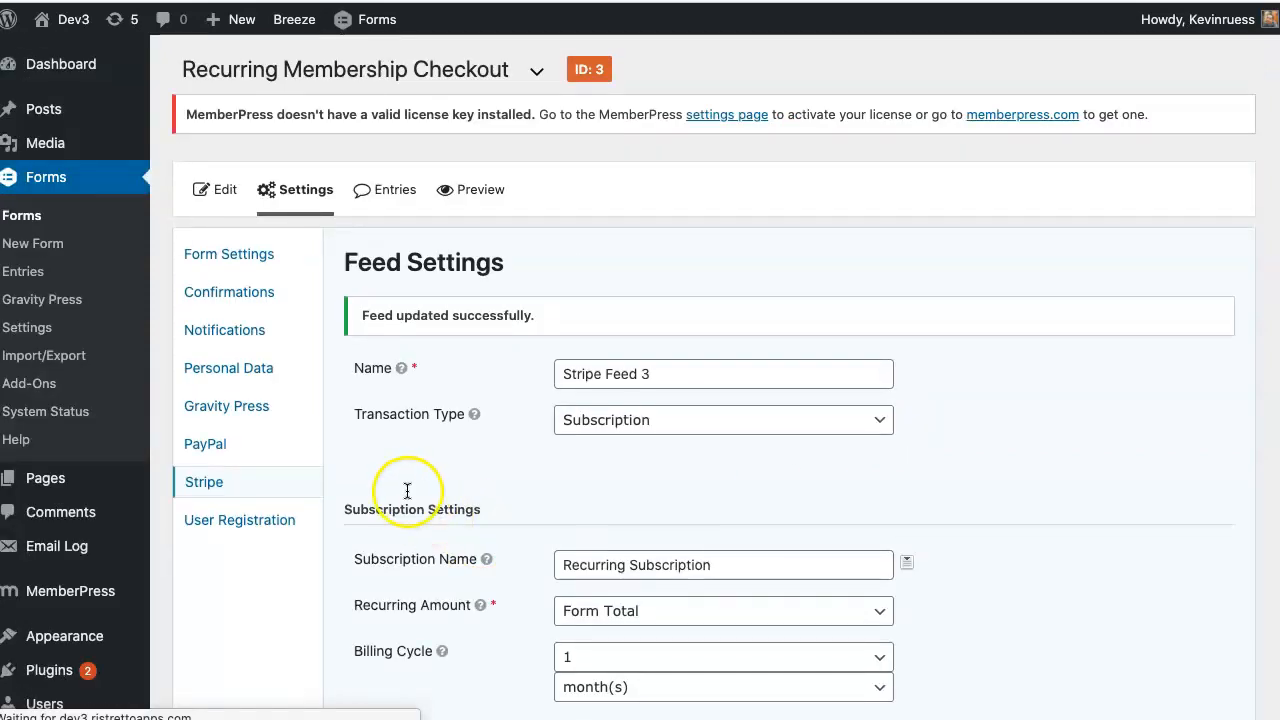
# - Check the form's PayPal feeds, then open the global Stripe add-on settings in Test mode
pyautogui.click(255, 453)
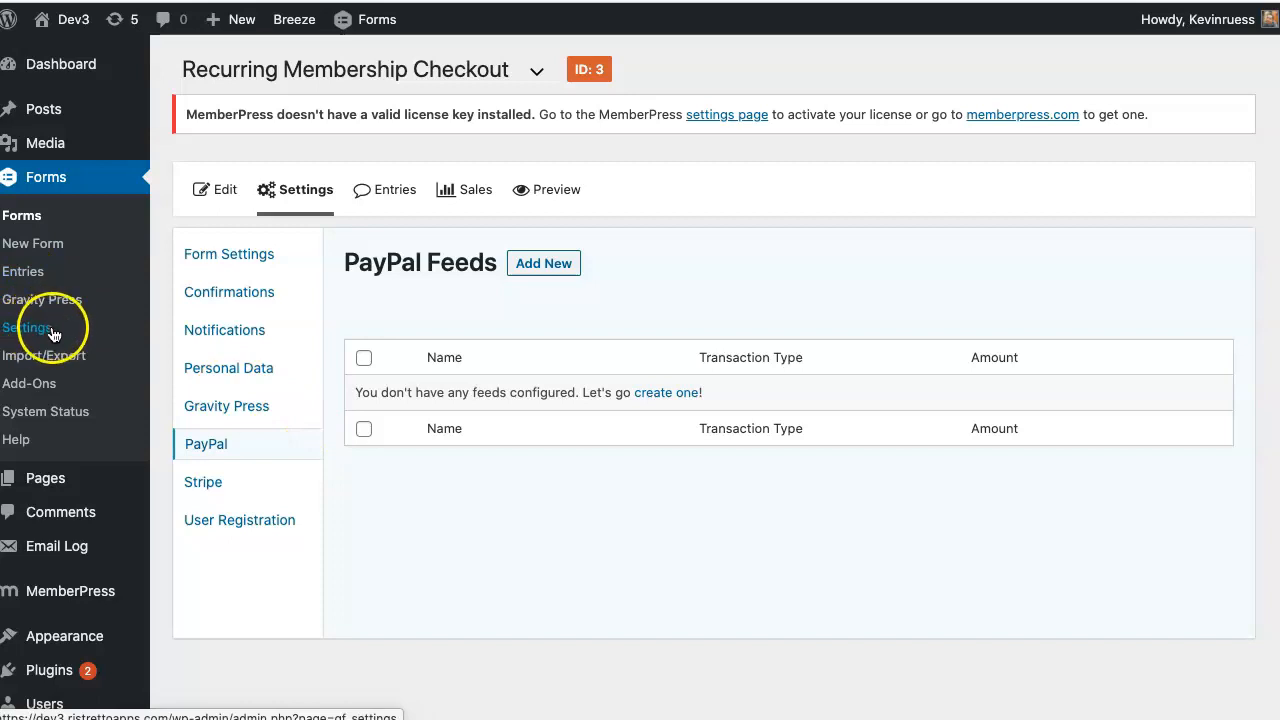
pyautogui.click(72, 329)
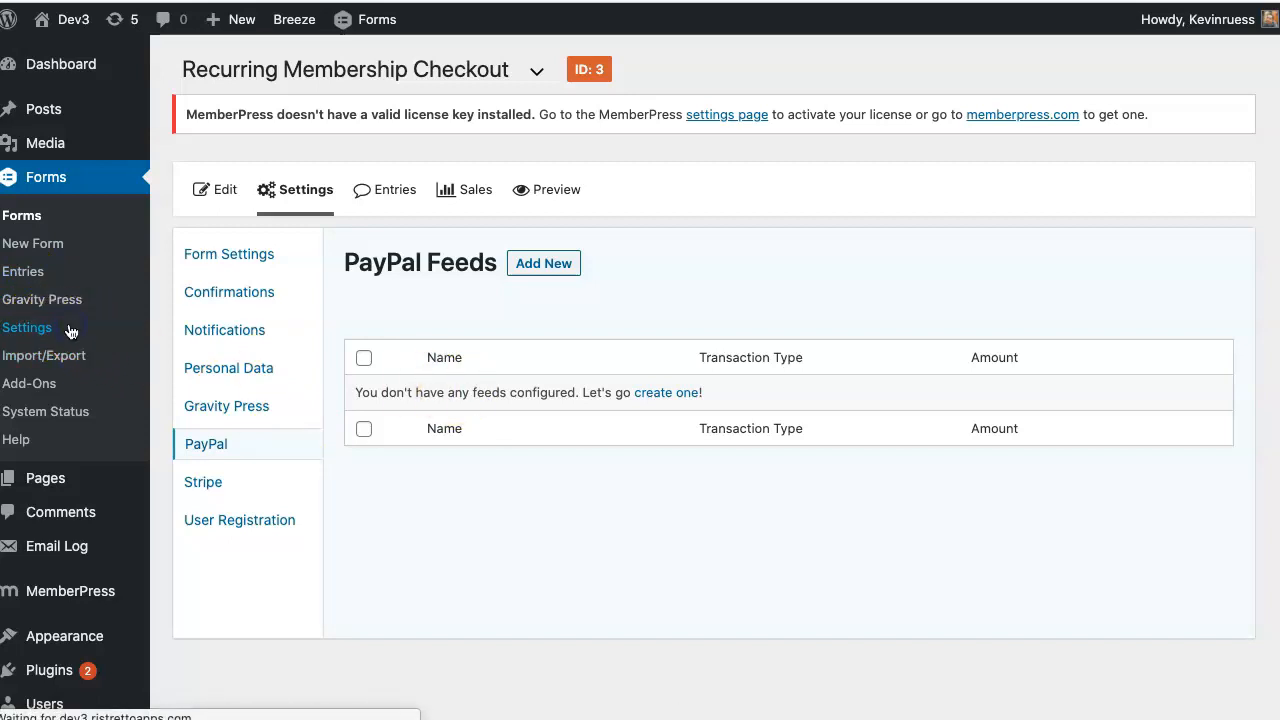
pyautogui.click(232, 250)
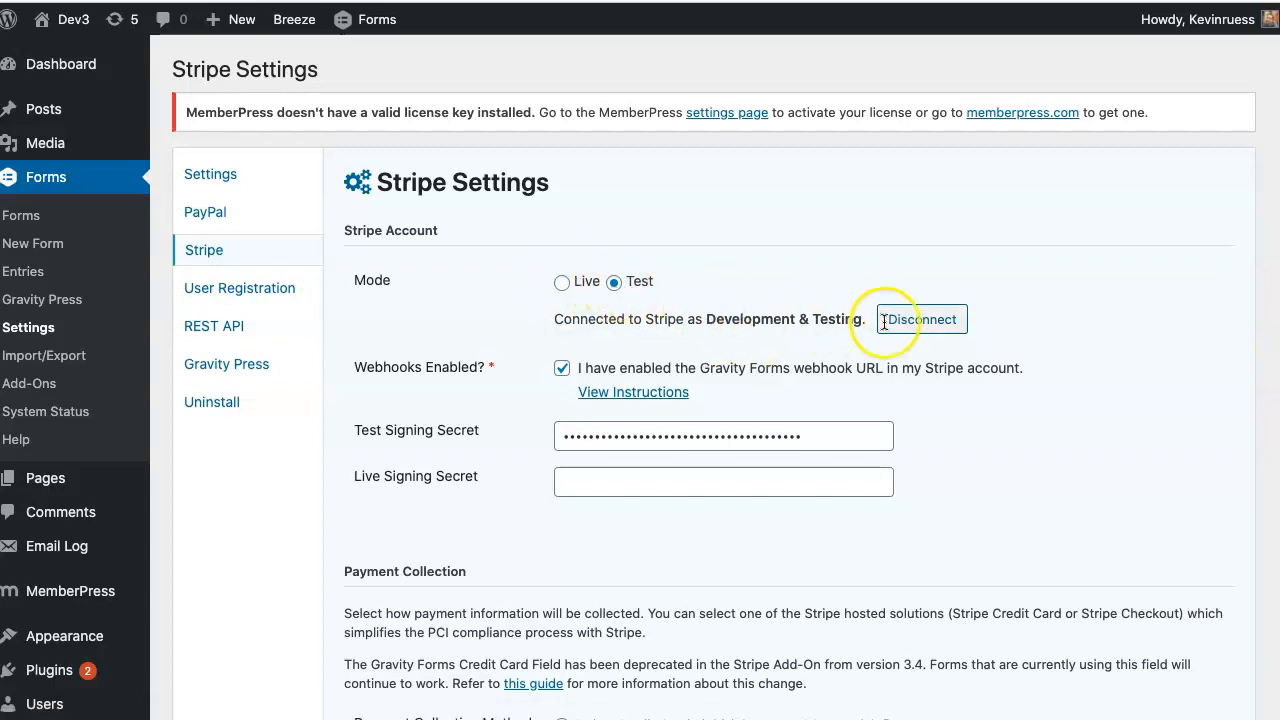
# - Review the Stripe connection, webhook requirement, callback URL and test signing secret in Webhook Instructions
pyautogui.moveTo(596, 321); pyautogui.dragTo(905, 320)
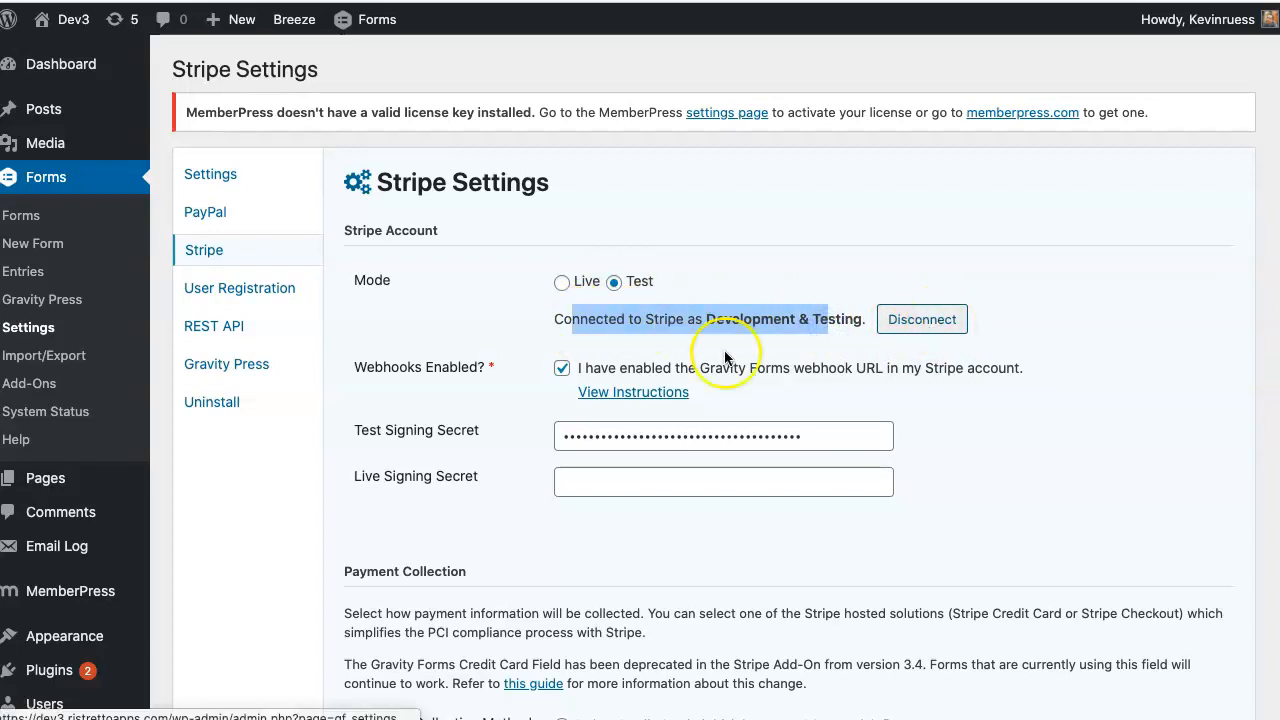
pyautogui.moveTo(502, 365); pyautogui.dragTo(354, 367)
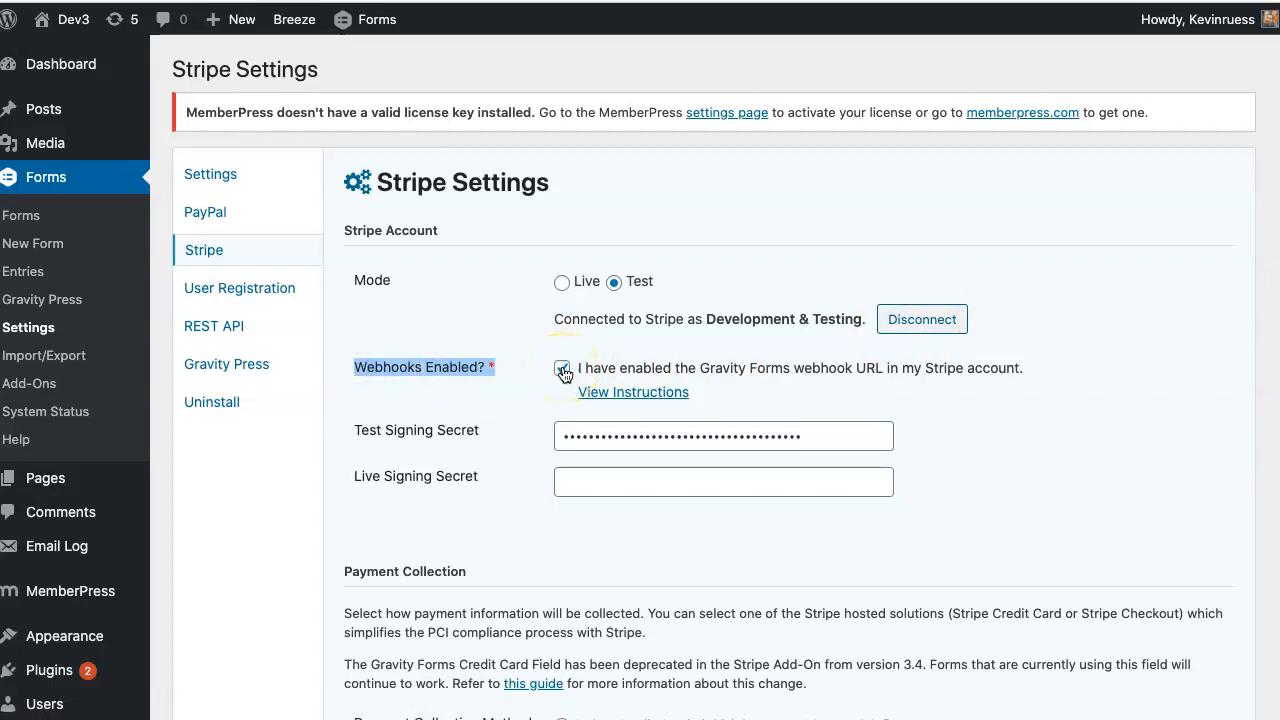
pyautogui.click(640, 392)
pyautogui.moveTo(420, 302); pyautogui.dragTo(891, 308)
pyautogui.click(888, 160)
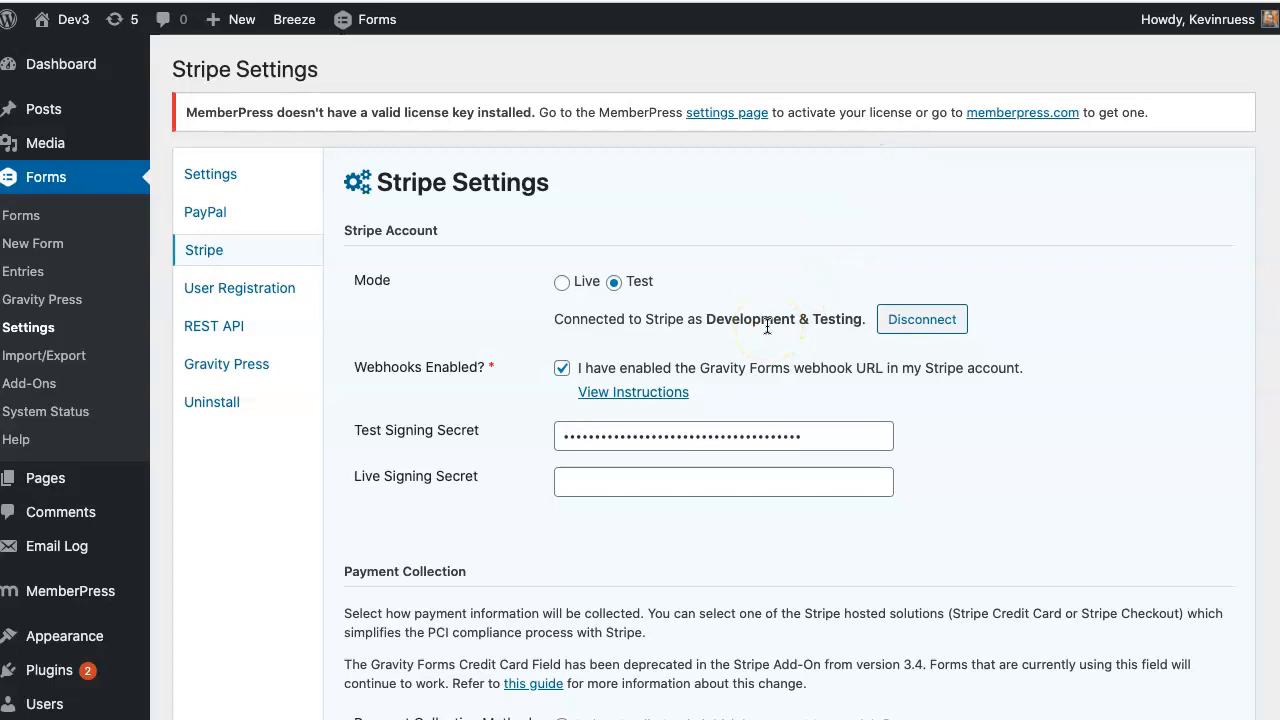
pyautogui.moveTo(820, 434); pyautogui.dragTo(542, 430)
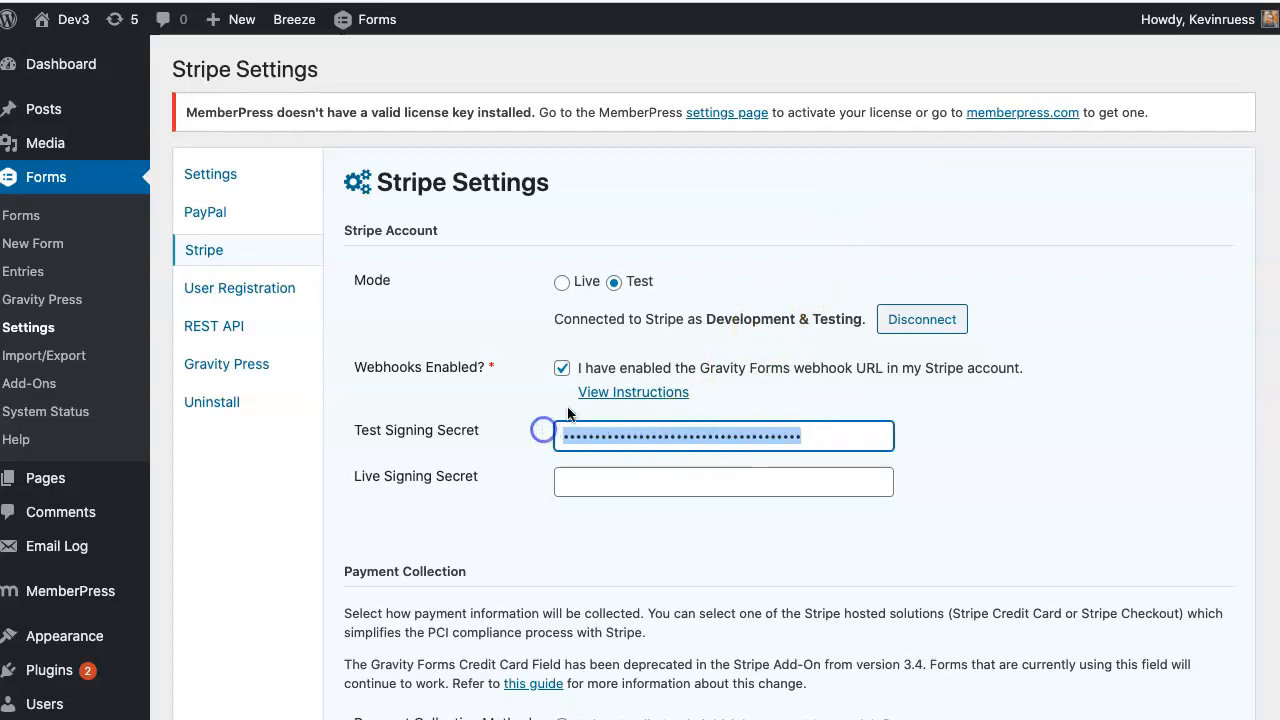
pyautogui.click(600, 392)
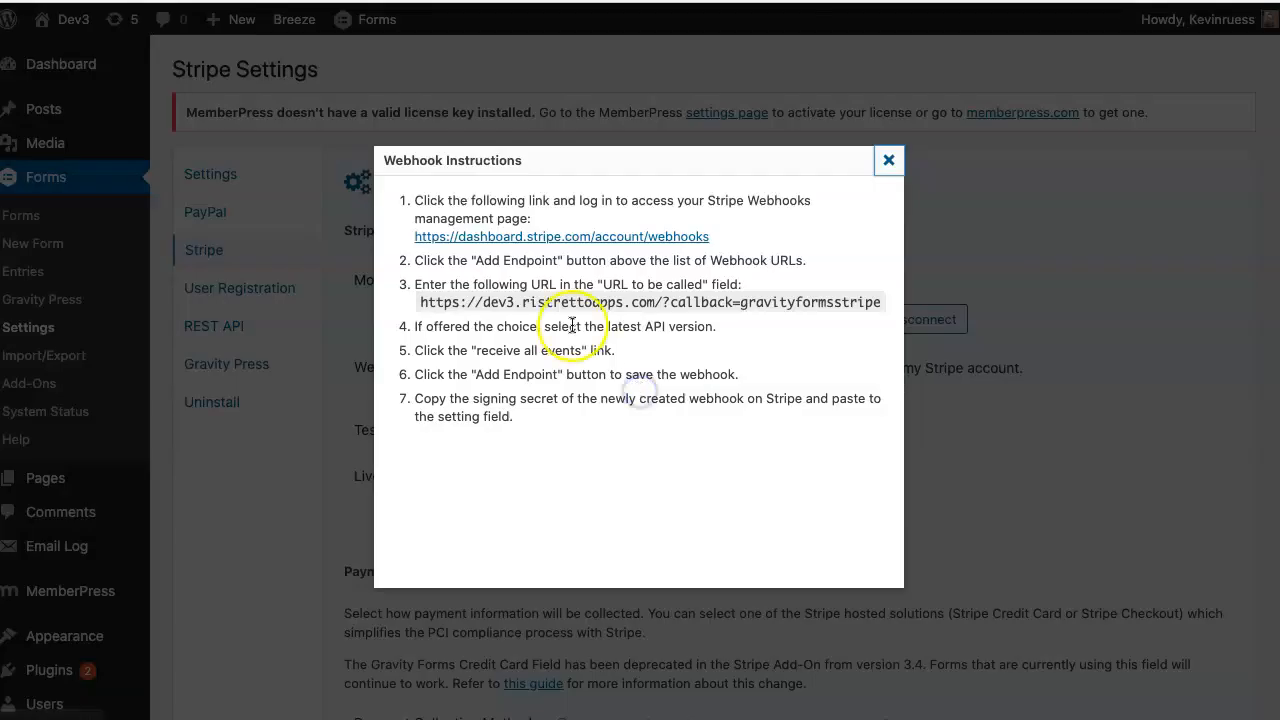
# - Close Webhook Instructions and scroll to the Stripe Credit Card Field (Elements) collection setting
pyautogui.click(888, 160)
pyautogui.scroll(-2, 679, 413)
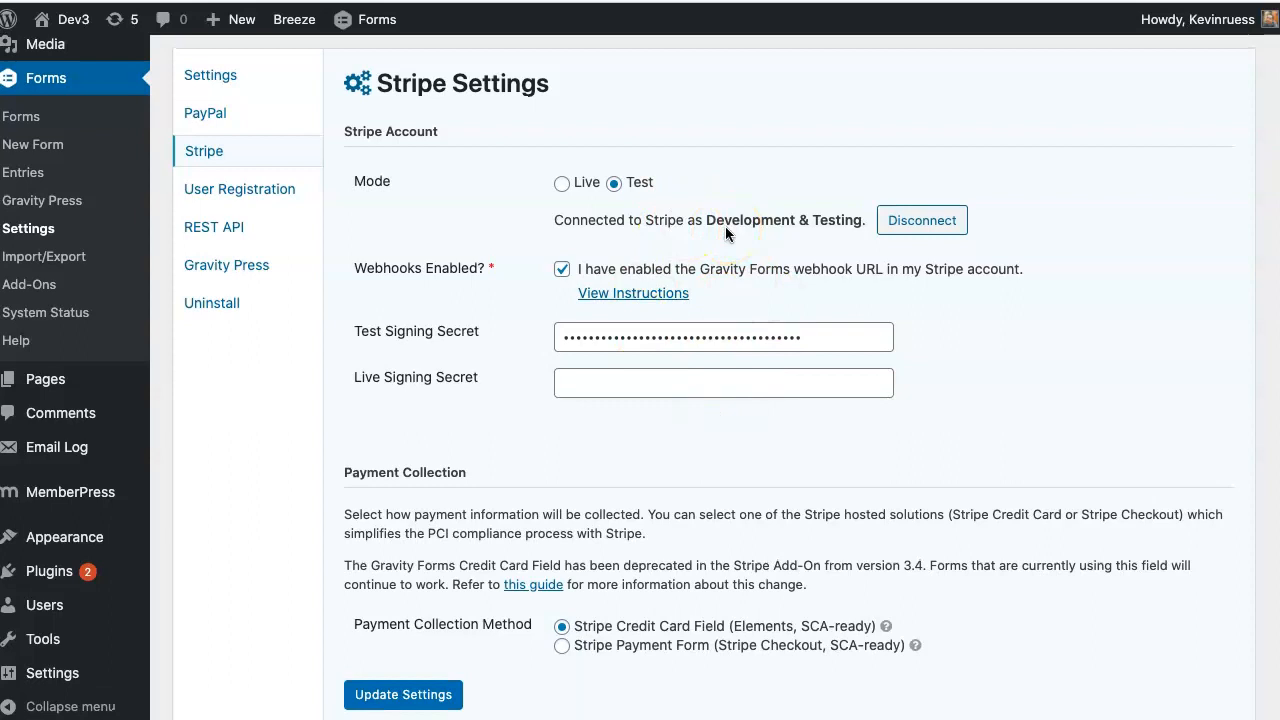
# - Save the Stripe settings with Test mode, webhooks enabled and Elements card collection
pyautogui.moveTo(494, 270)
pyautogui.mouseDown()
pyautogui.moveTo(352, 274)
pyautogui.moveTo(479, 268)
pyautogui.mouseUp()
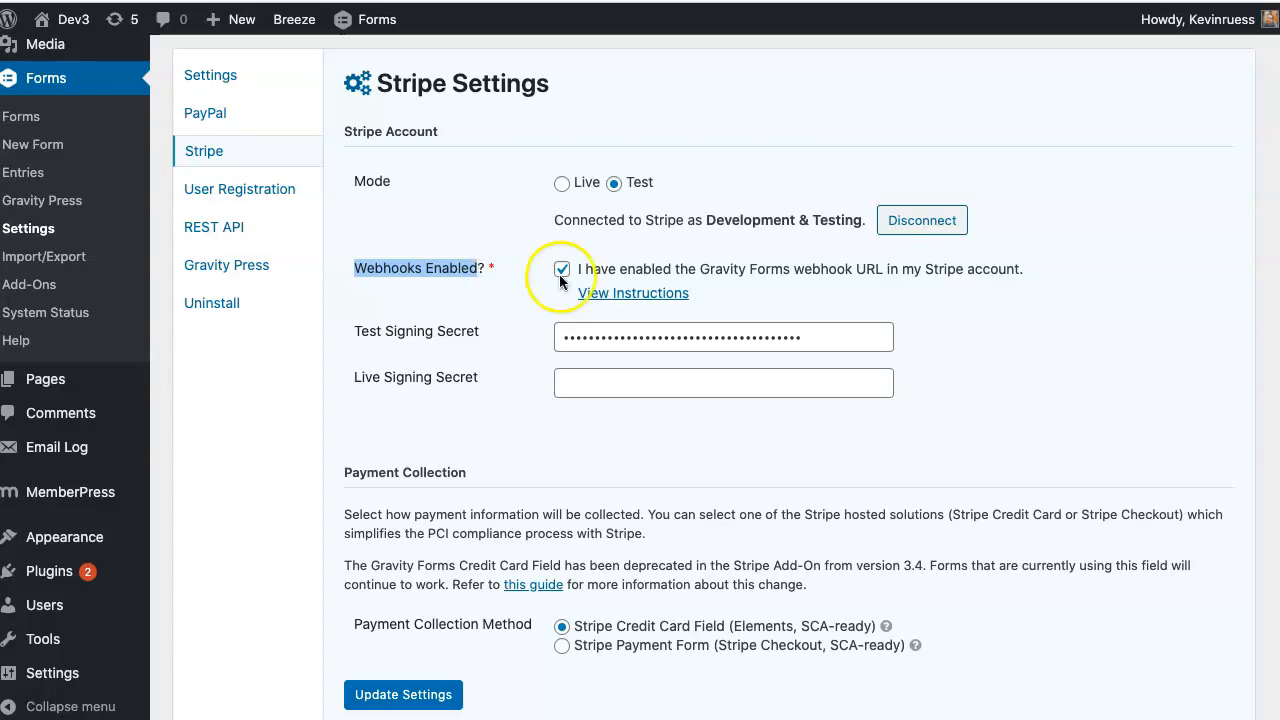
pyautogui.scroll(-3, 590, 304)
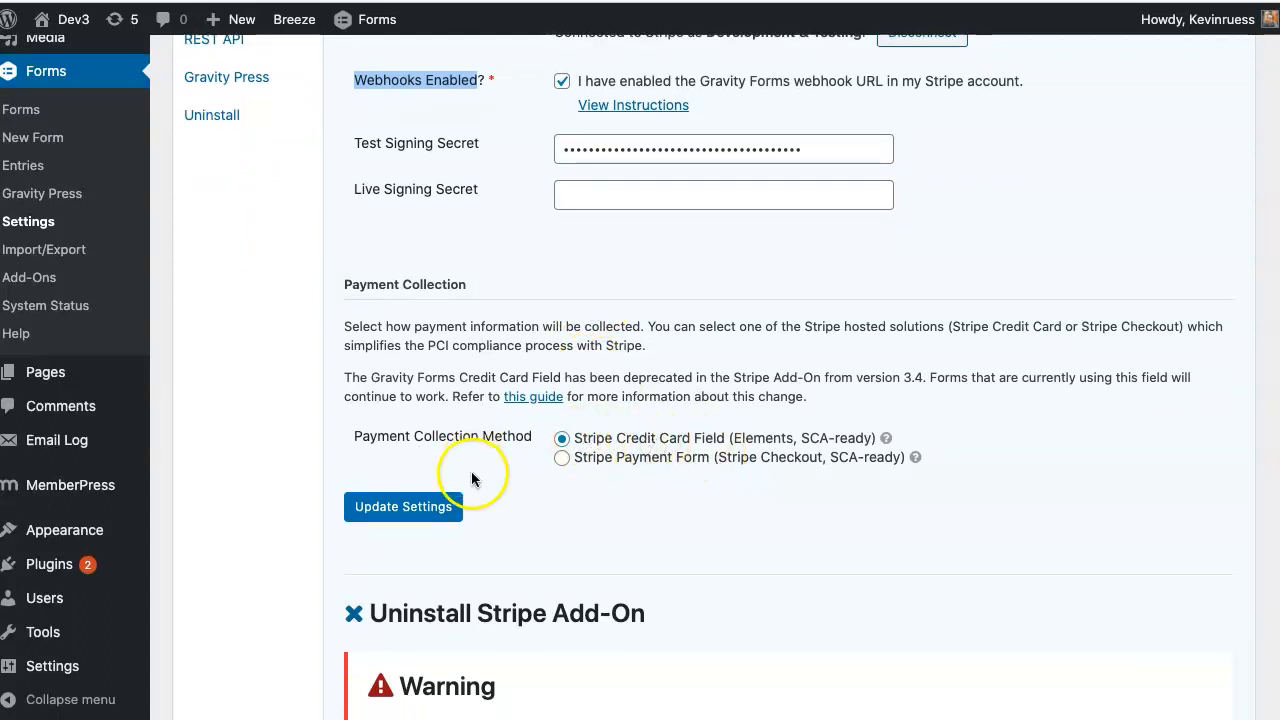
pyautogui.click(382, 510)
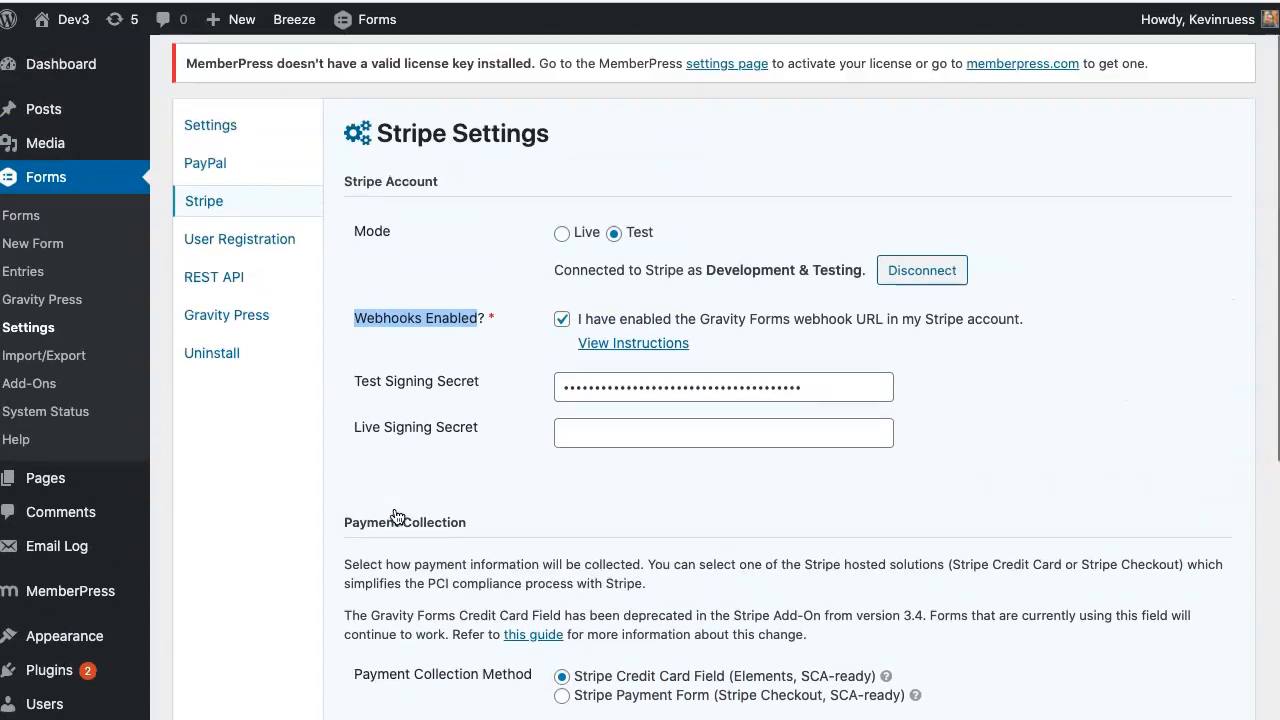
pyautogui.click(392, 502)
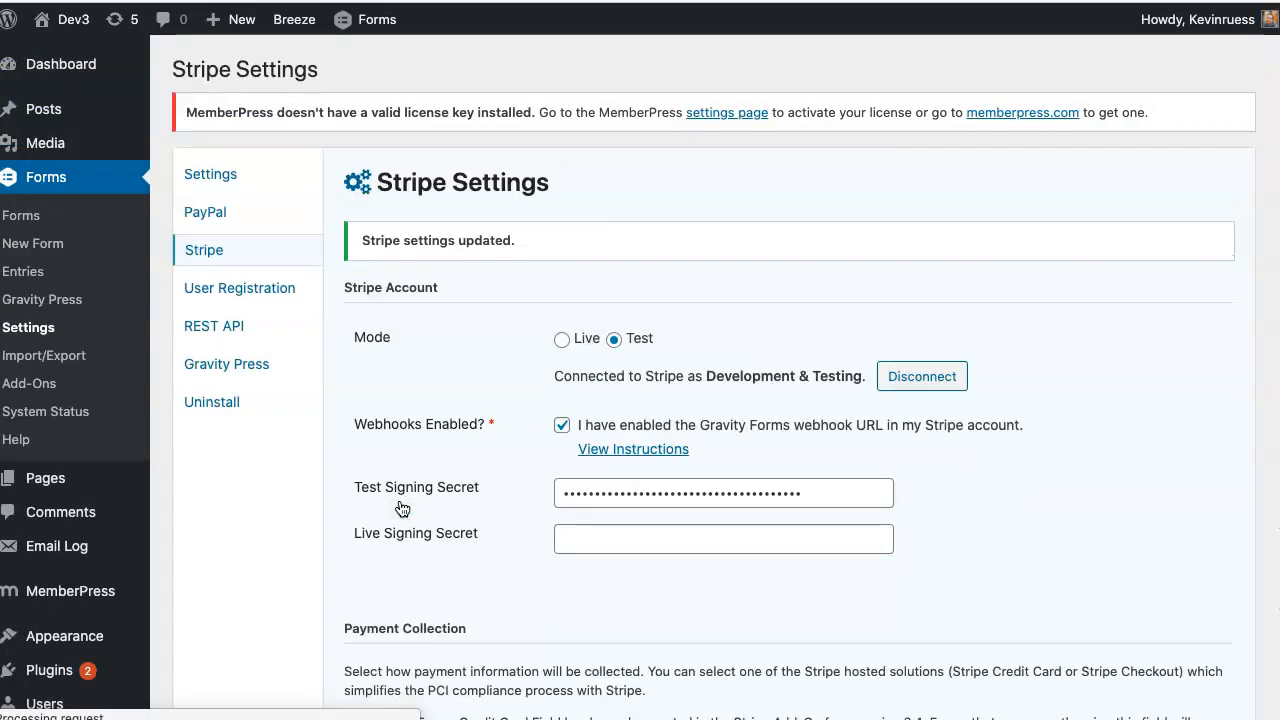
# - Open the Recurring Membership Checkout form's PayPal feed settings from its empty Entries page
pyautogui.scroll(-5, 438, 413)
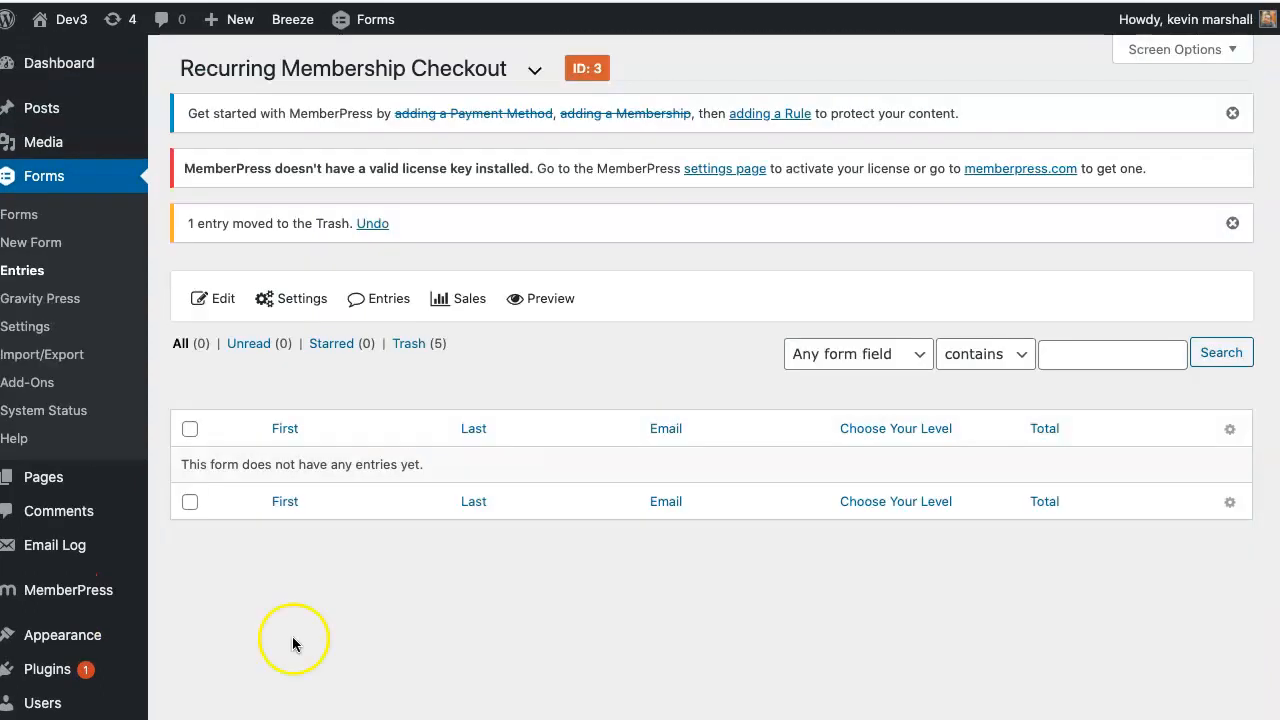
pyautogui.moveTo(306, 294)
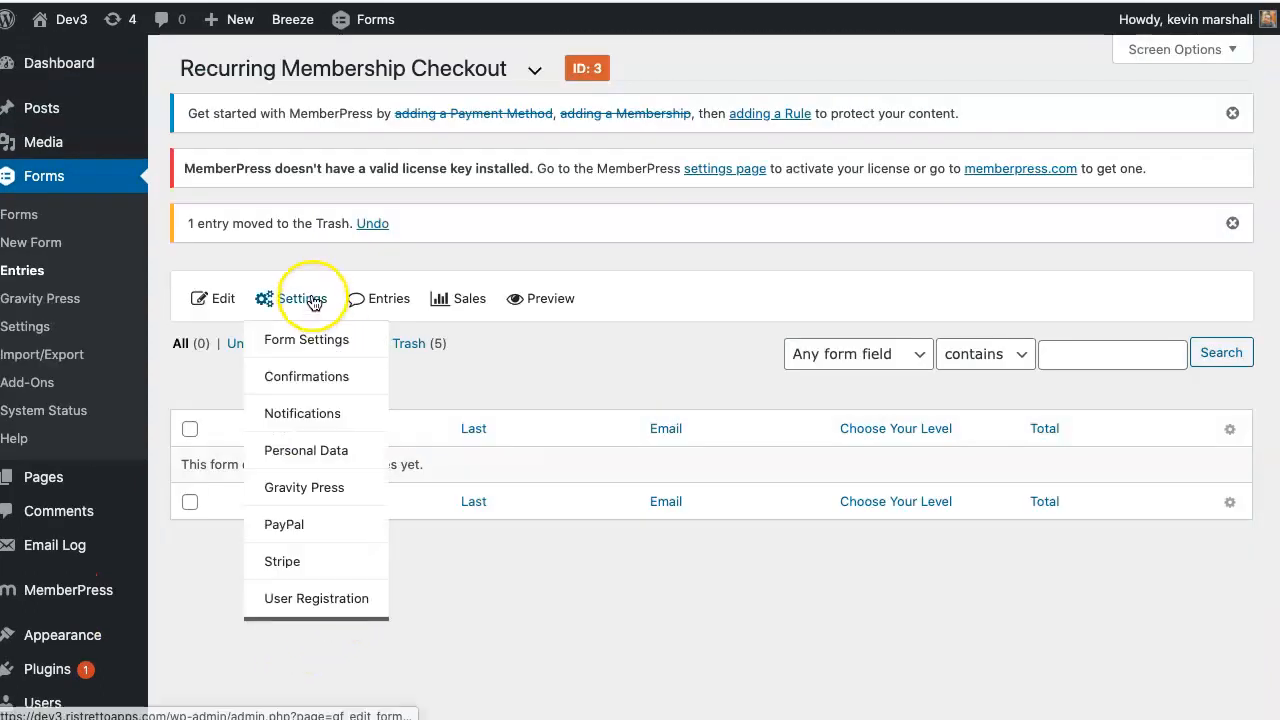
pyautogui.scroll(-1, 295, 561)
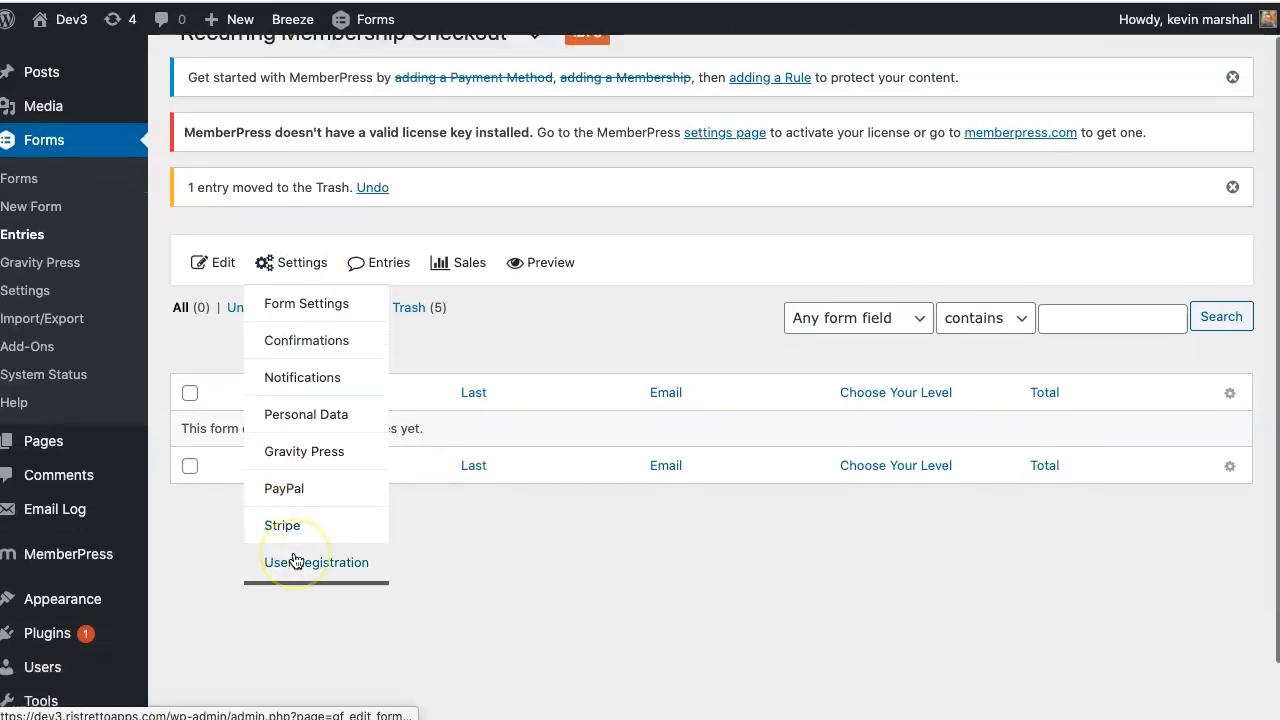
pyautogui.click(299, 488)
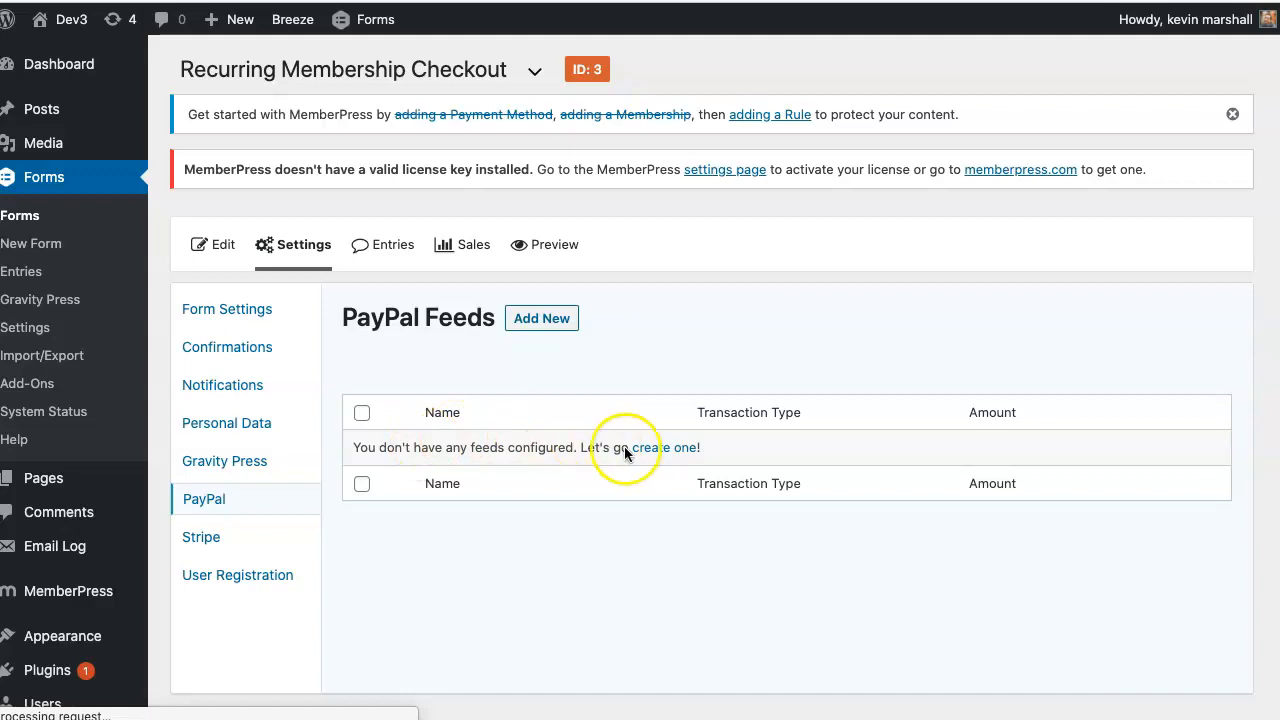
# - Start a new PayPal feed with the pasted PayPal e-mail, Test mode and Subscription transaction type
pyautogui.click(656, 449)
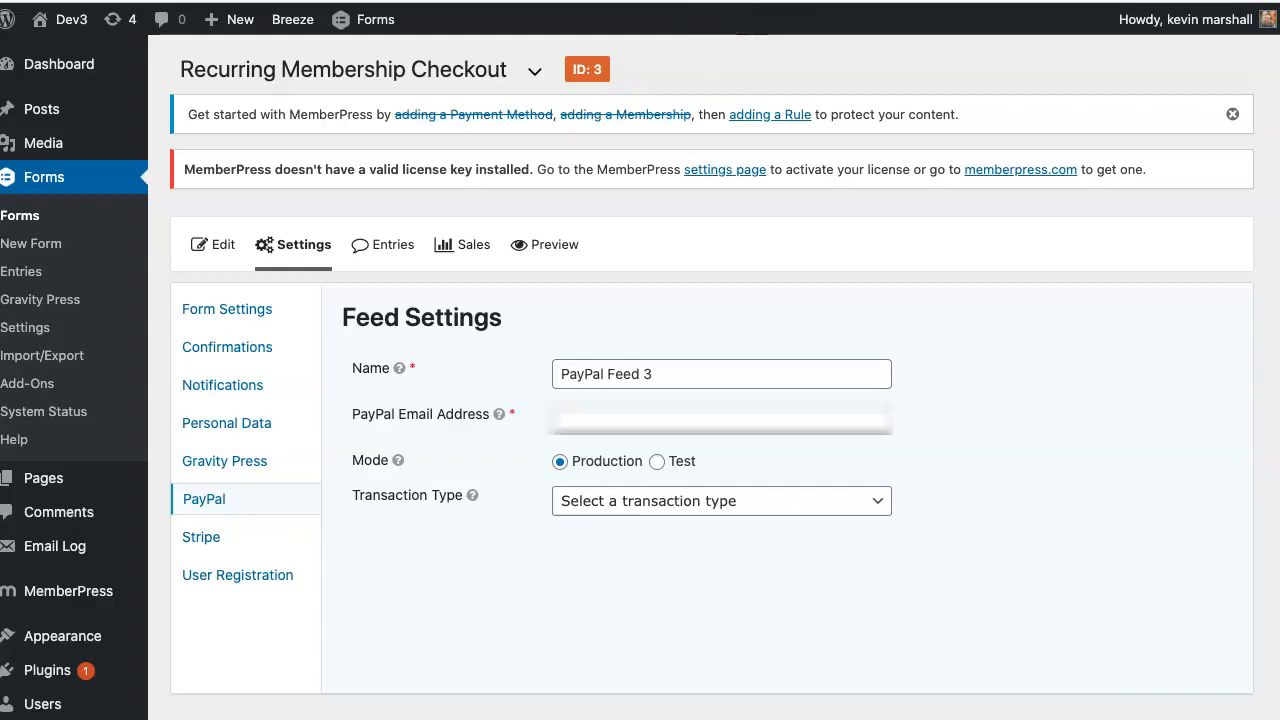
pyautogui.click(729, 421)
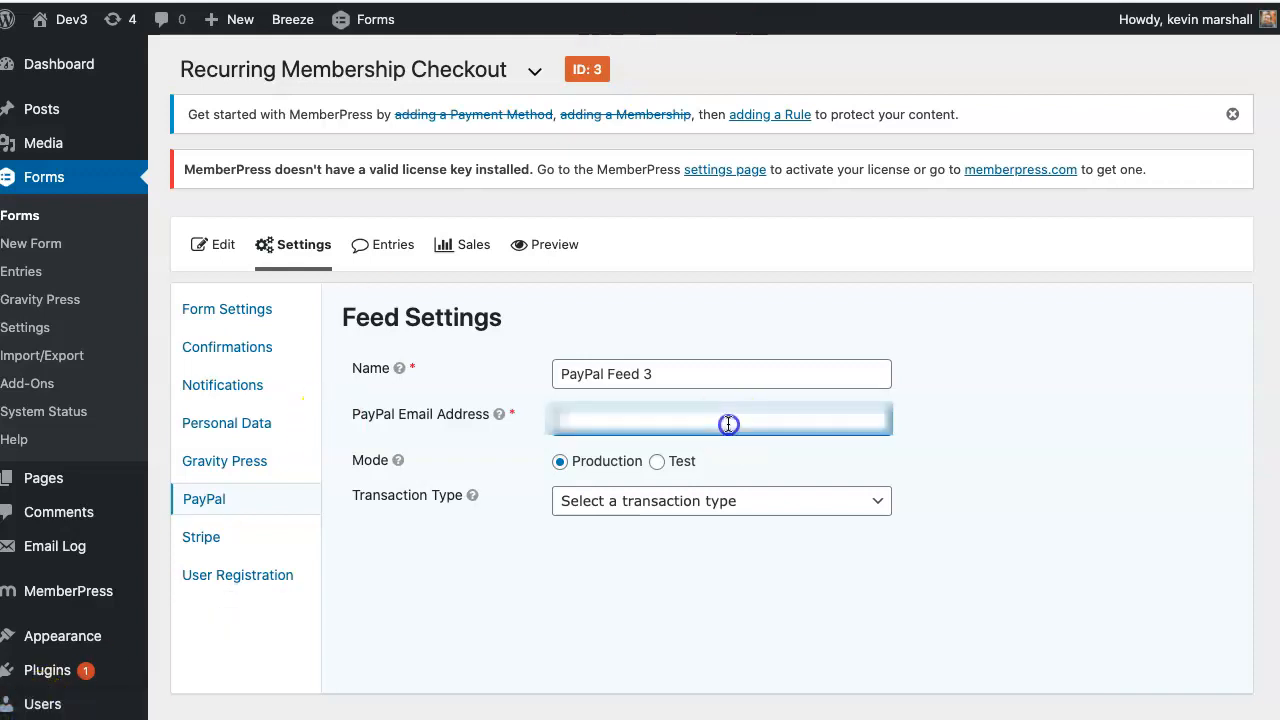
pyautogui.press('super+v')
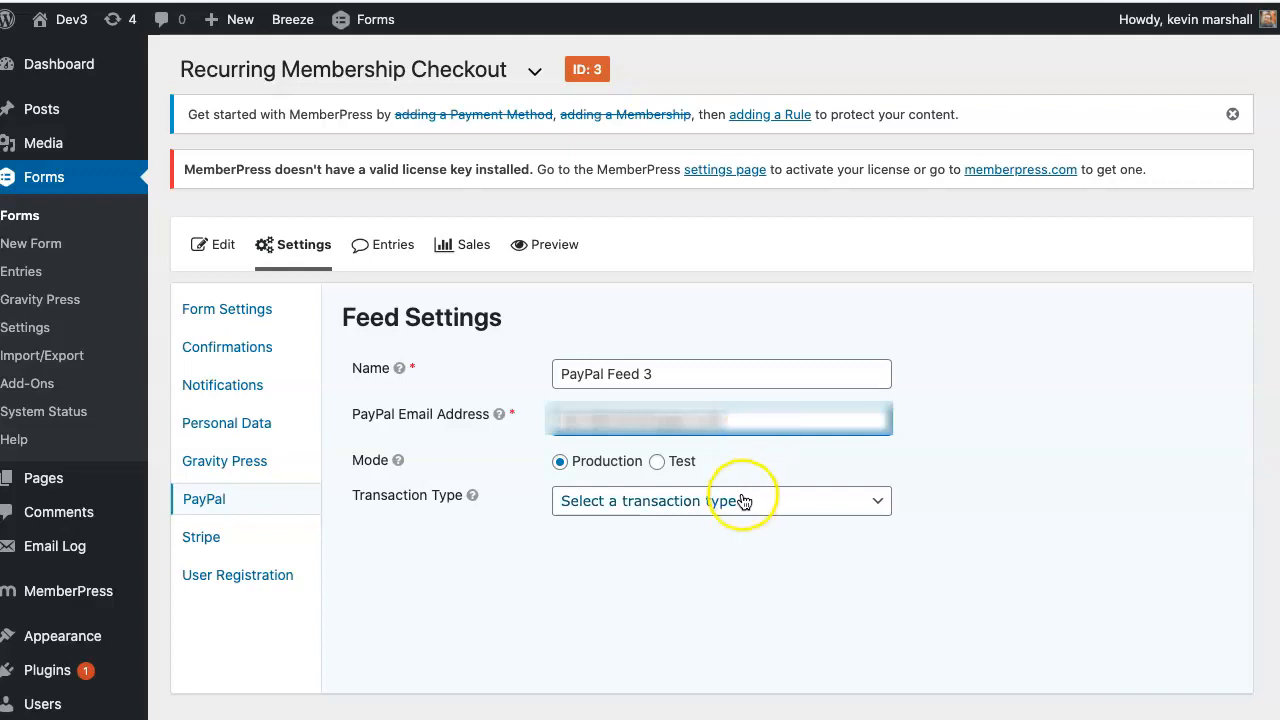
pyautogui.click(657, 463)
pyautogui.click(700, 500)
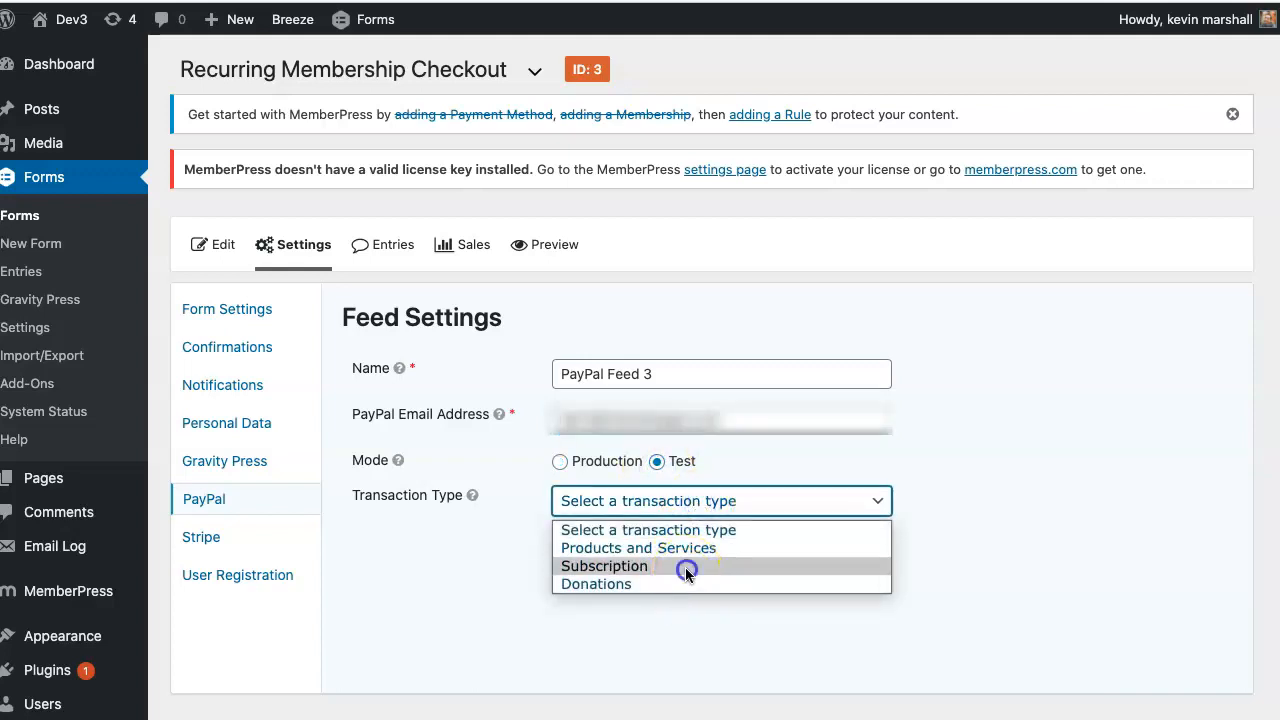
pyautogui.click(685, 567)
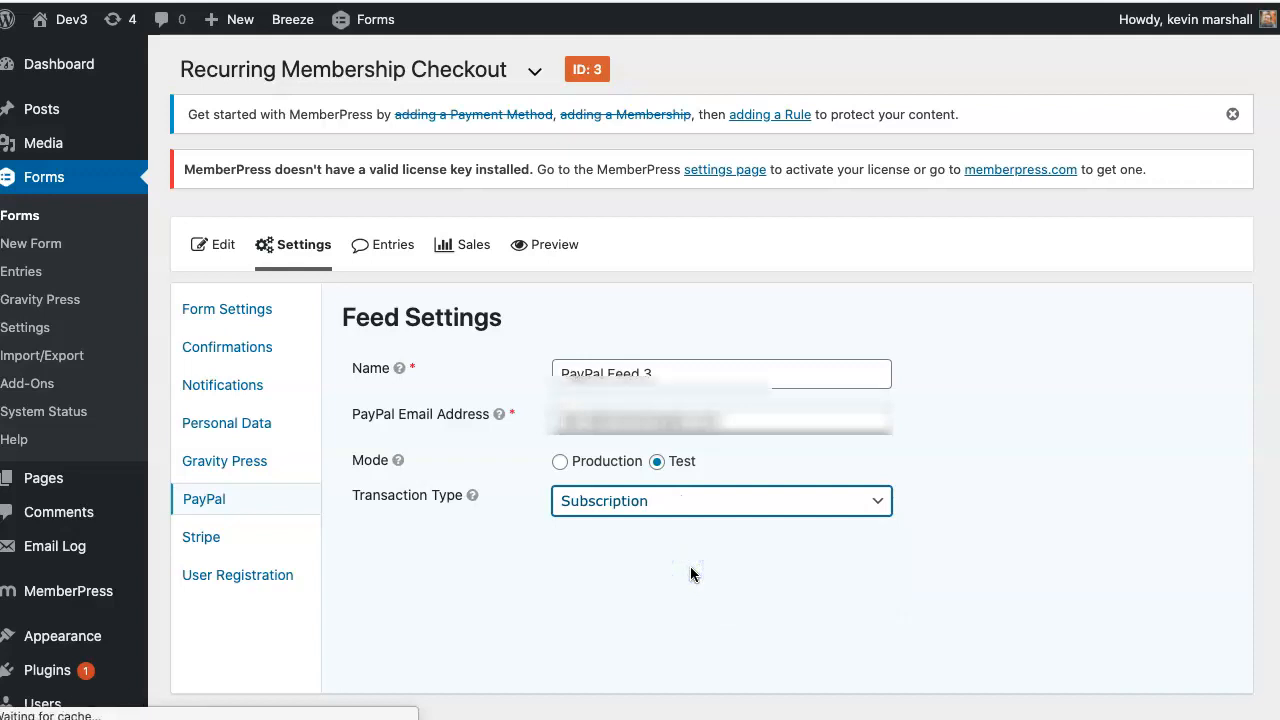
# - Bill the Form Total every month and turn off the shipping-address and note prompts
pyautogui.scroll(-3, 690, 573)
pyautogui.click(698, 291)
pyautogui.click(692, 346)
pyautogui.click(664, 364)
pyautogui.click(649, 424)
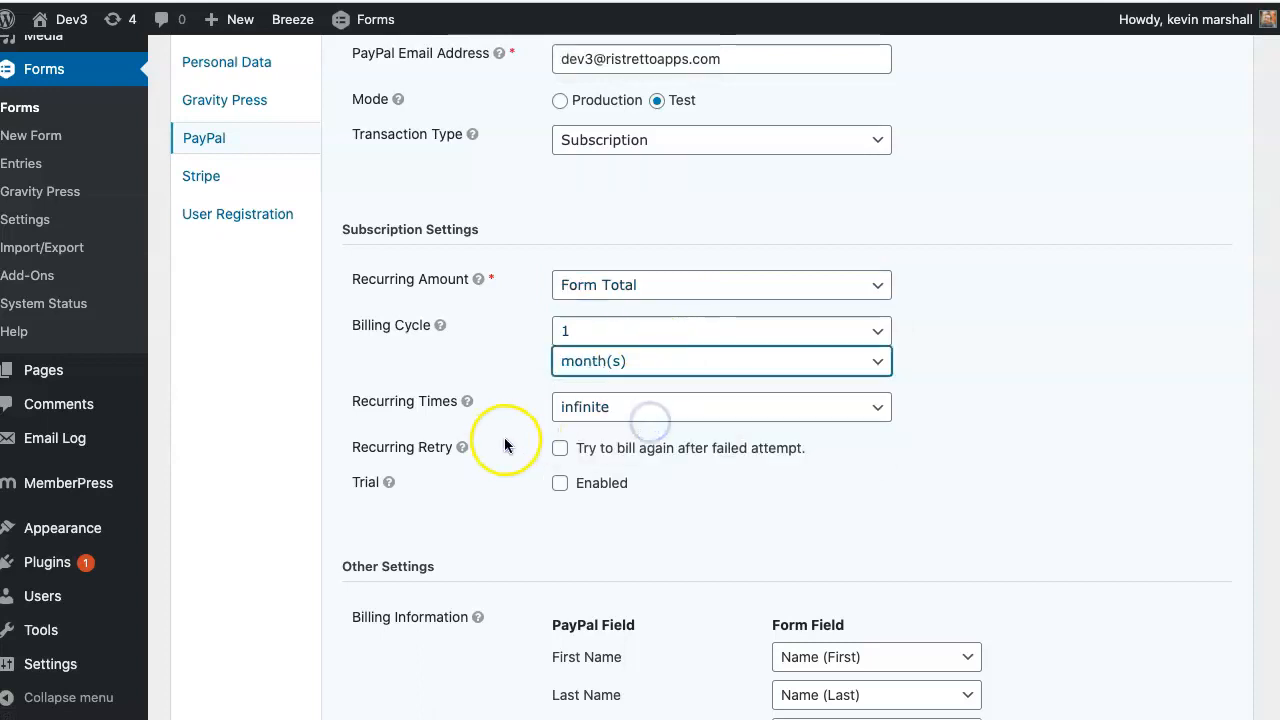
pyautogui.scroll(-3, 680, 420)
pyautogui.scroll(-6, 682, 420)
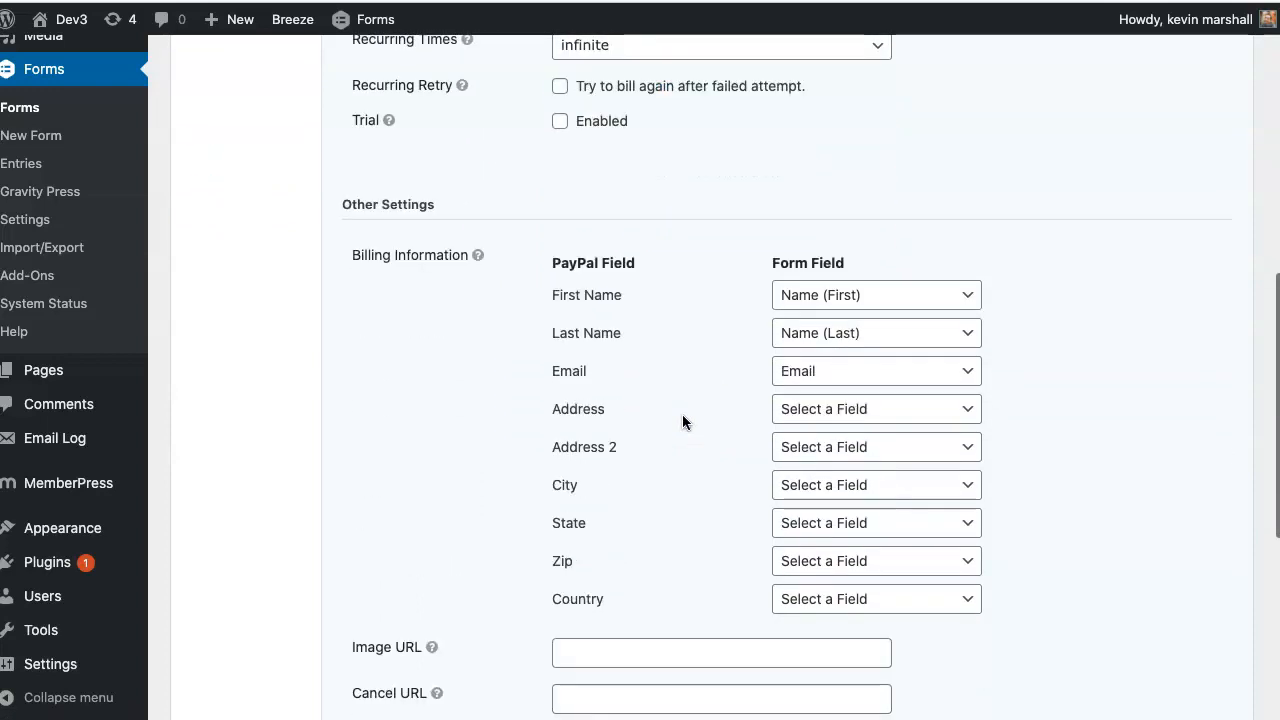
pyautogui.click(560, 389)
pyautogui.click(560, 408)
pyautogui.scroll(-1, 665, 422)
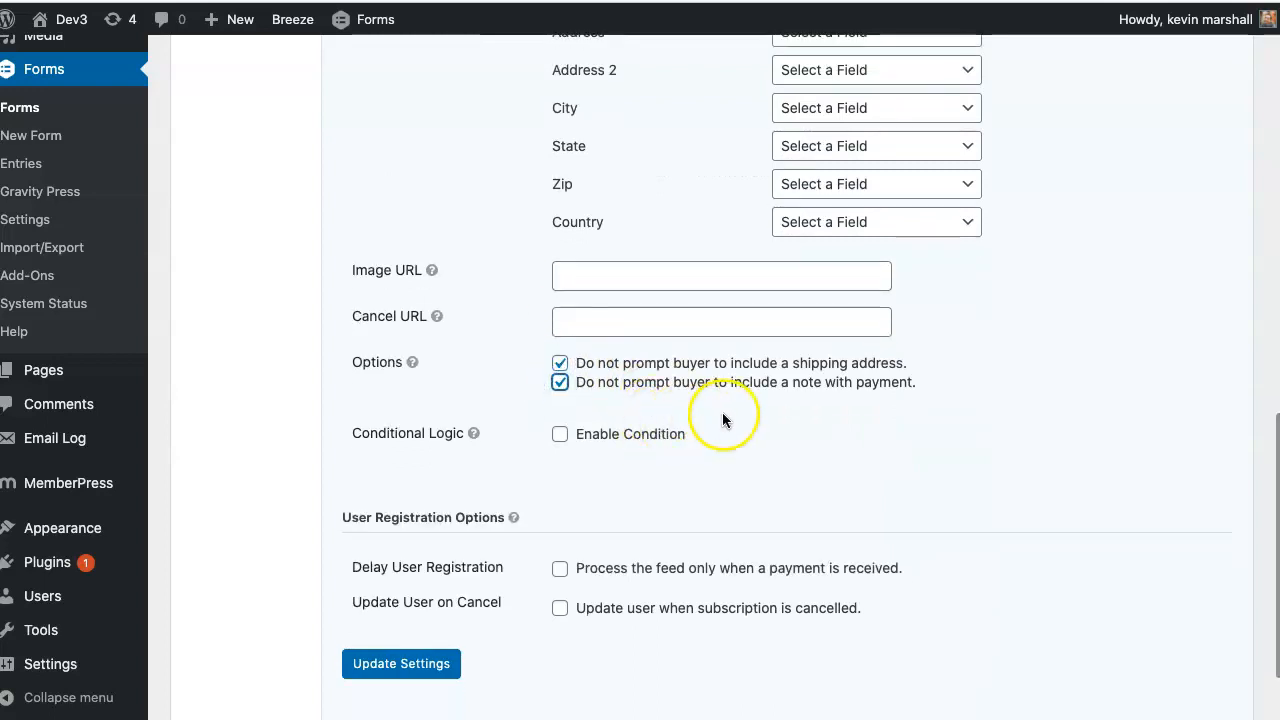
pyautogui.scroll(-2, 712, 408)
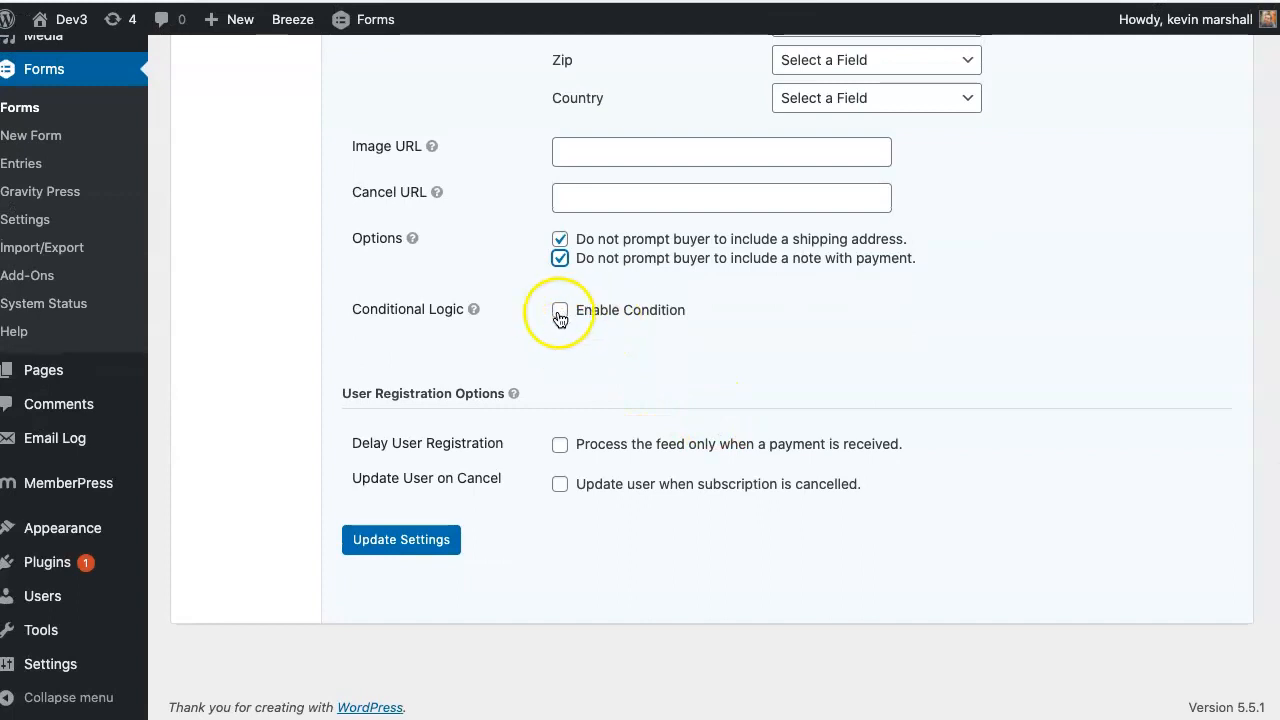
# - Add conditional logic so the feed runs only when Payment Type is PayPal
pyautogui.click(560, 310)
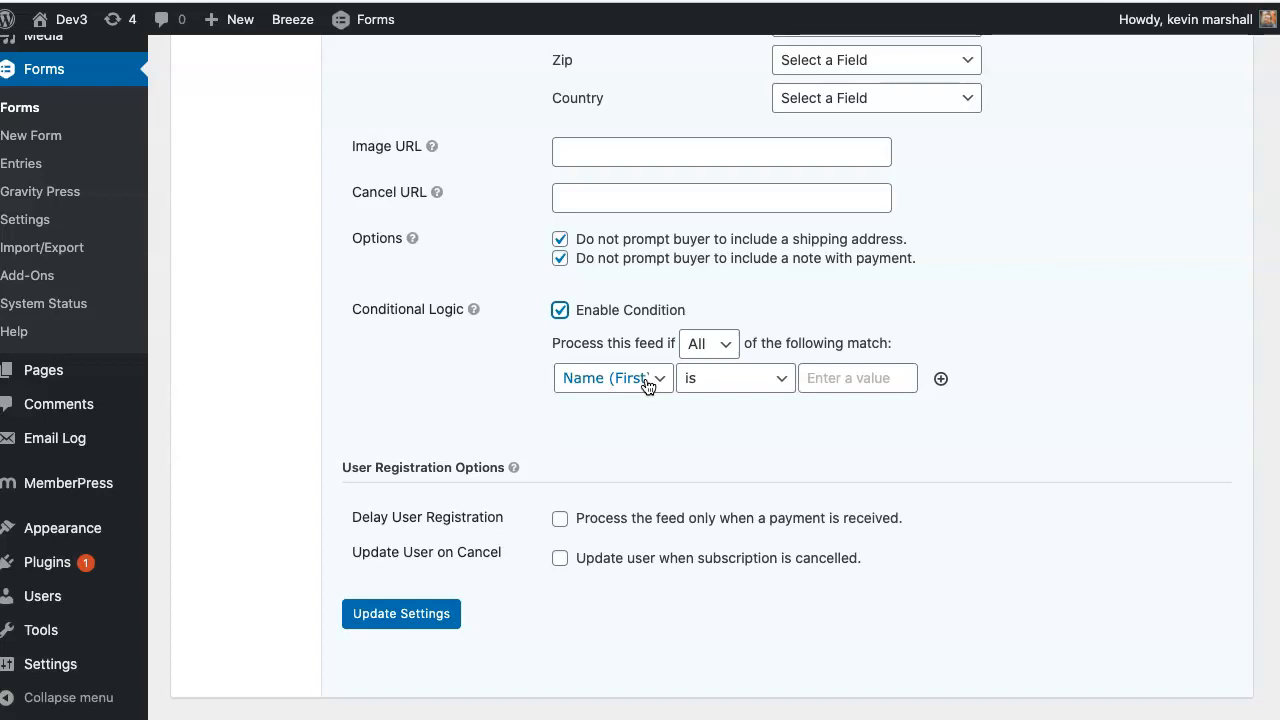
pyautogui.click(646, 383)
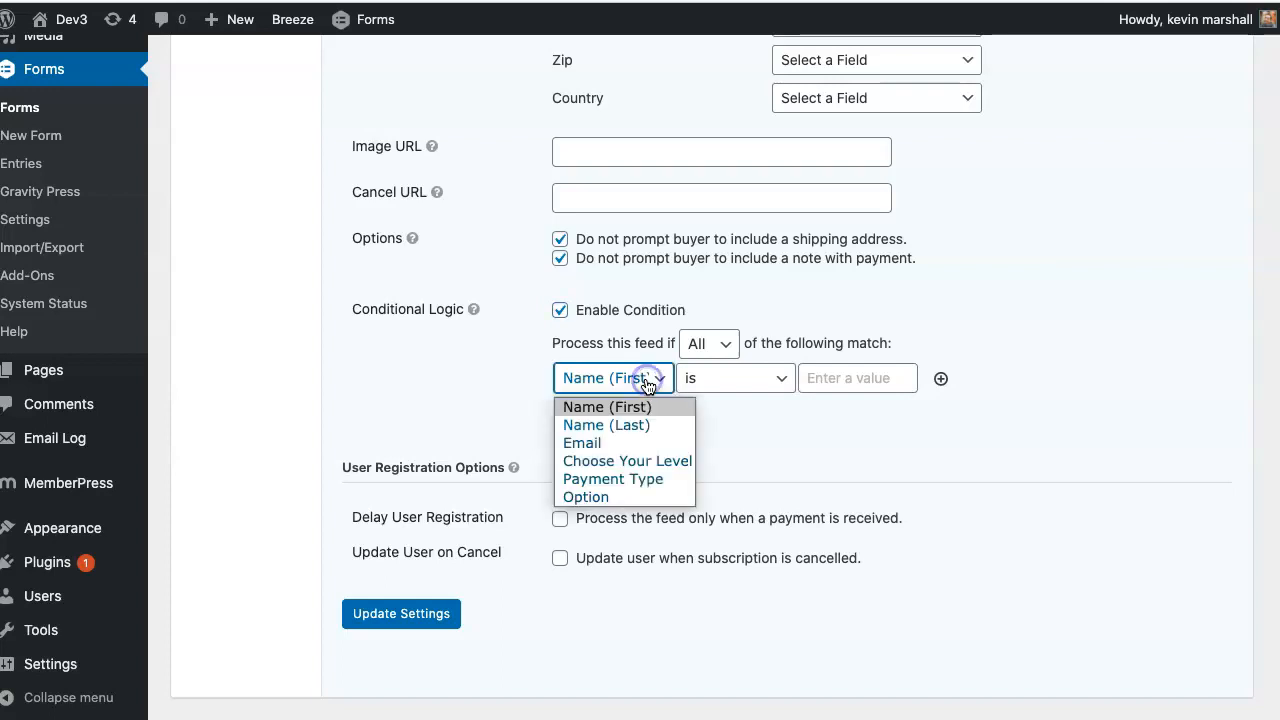
pyautogui.click(646, 477)
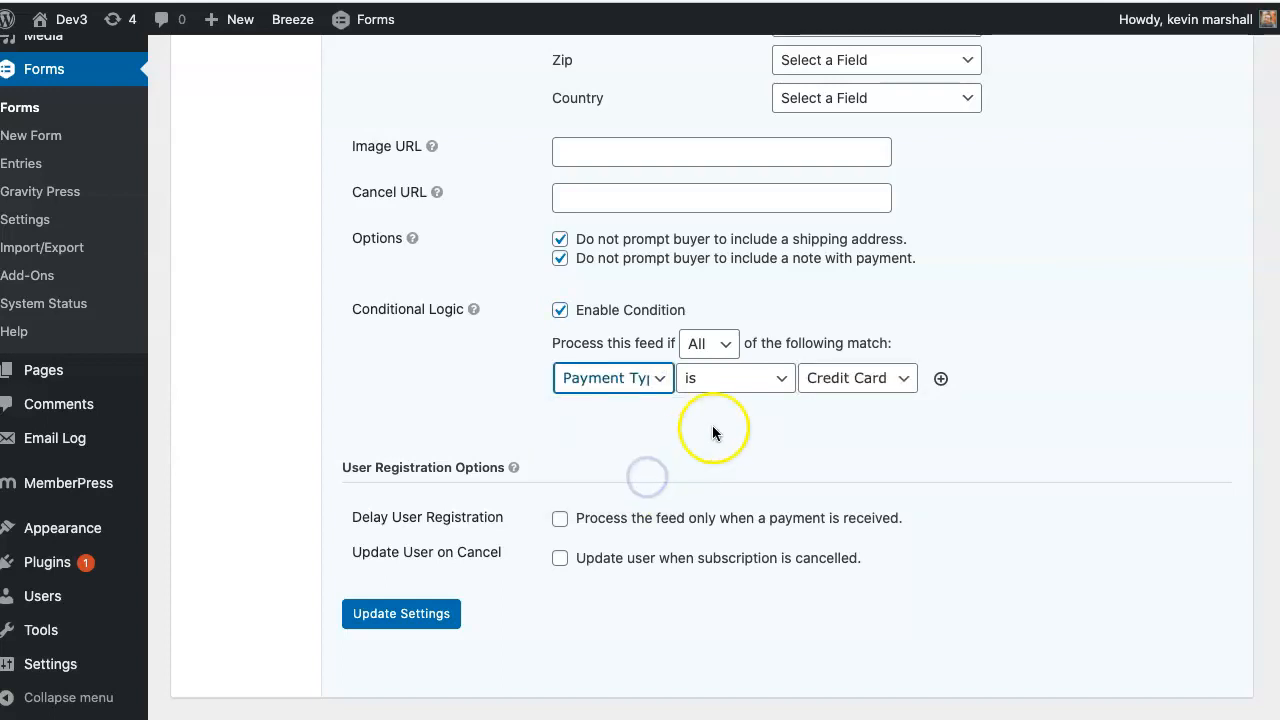
pyautogui.click(851, 379)
pyautogui.click(842, 424)
# - Delay user registration until payment is received and save the PayPal feed
pyautogui.moveTo(505, 517); pyautogui.dragTo(362, 516)
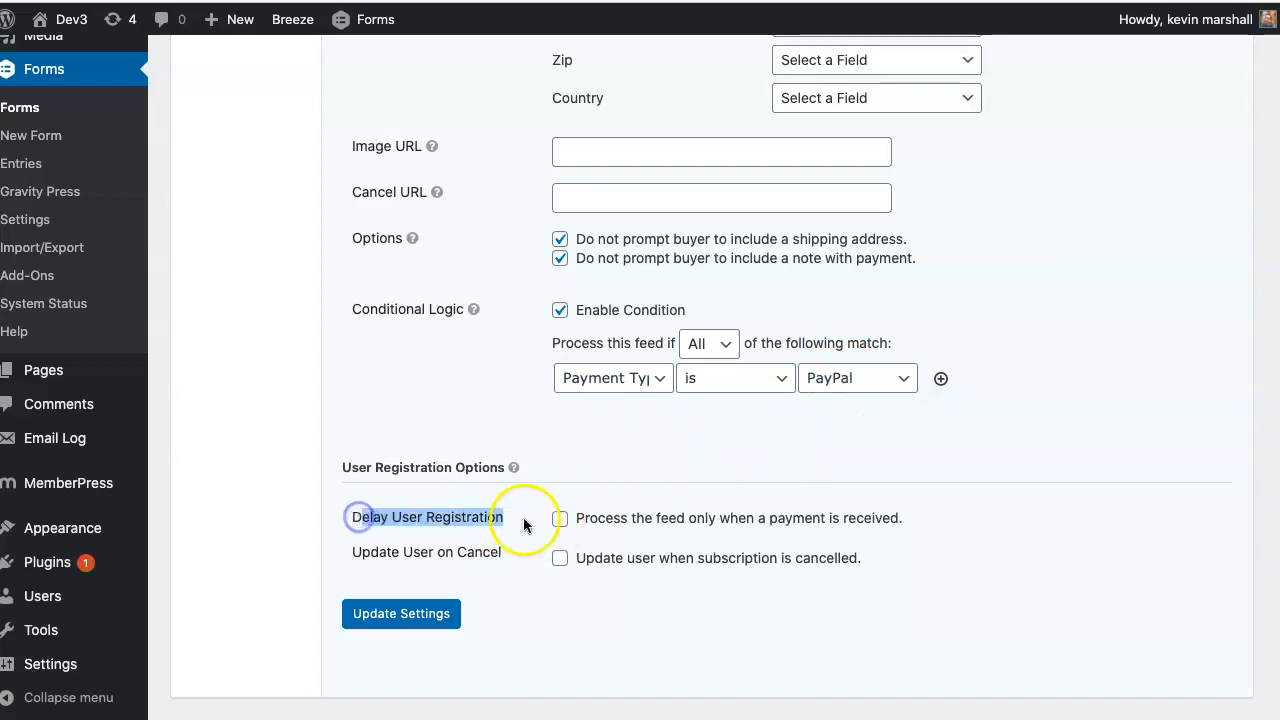
pyautogui.click(560, 520)
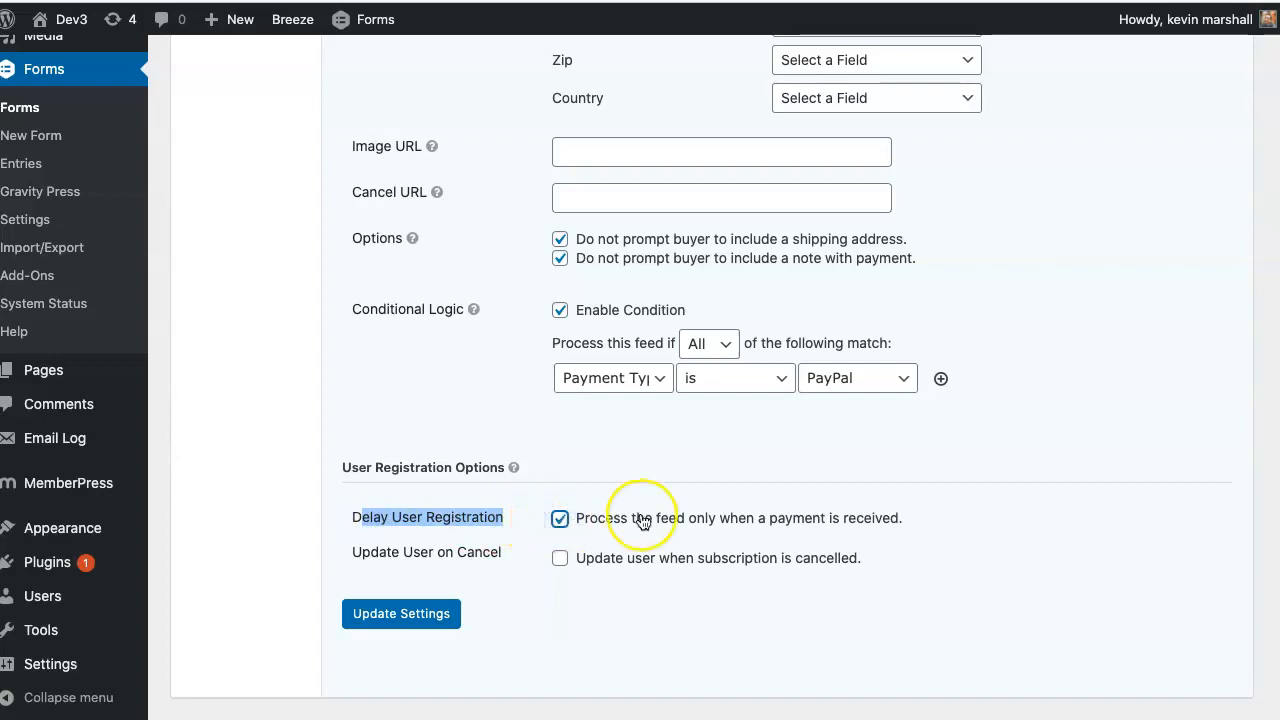
pyautogui.scroll(-2, 638, 518)
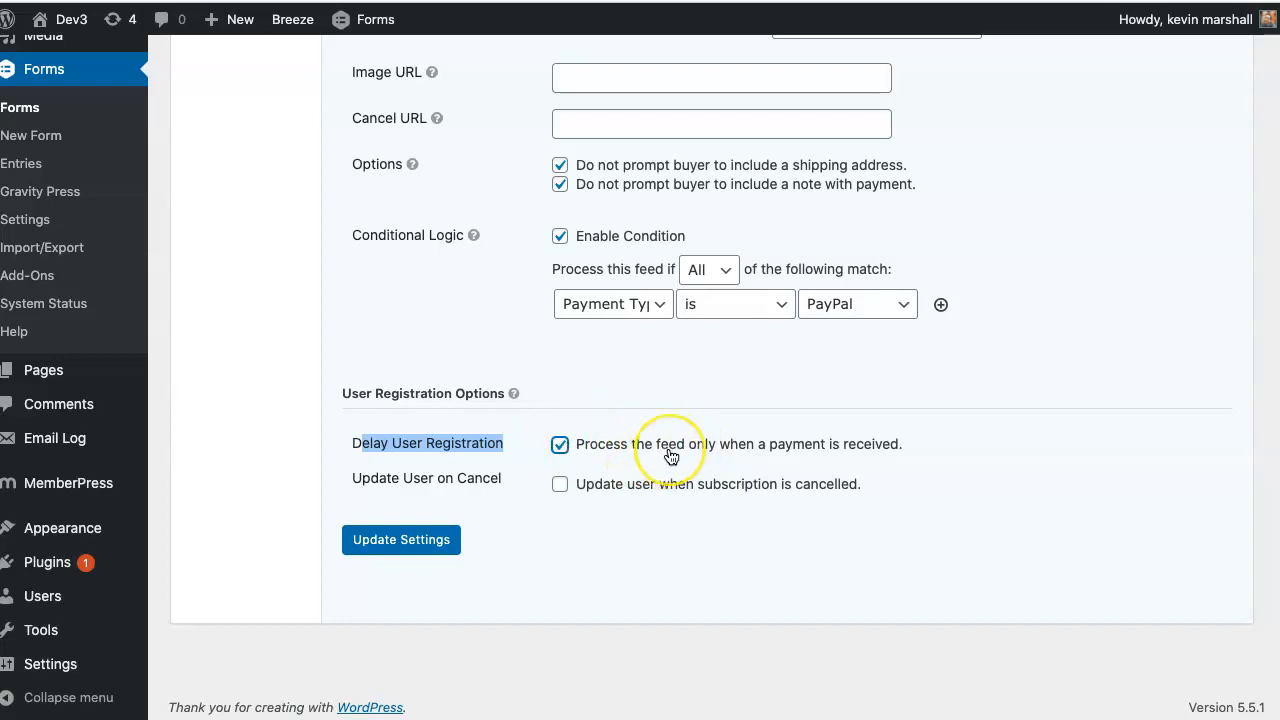
pyautogui.click(418, 546)
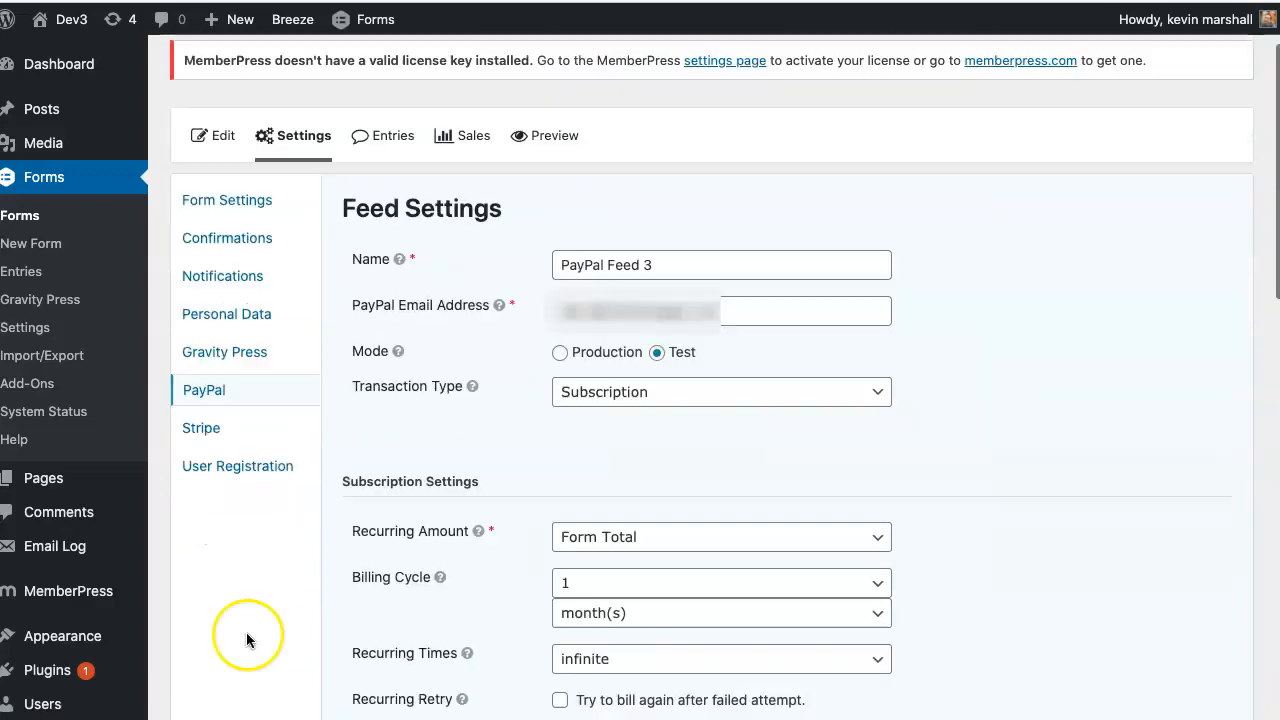
pyautogui.scroll(2, 246, 632)
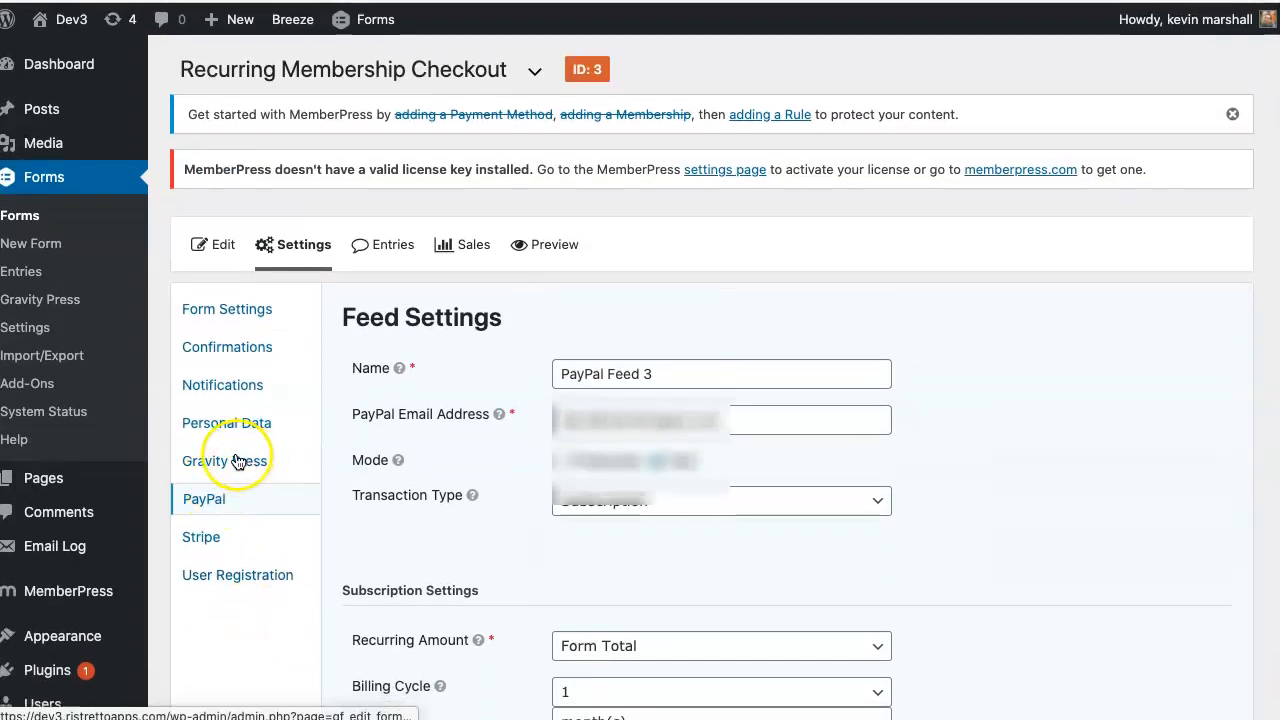
# - Create a new Gravity Press feed mapping the membership level to Choose Your Level
pyautogui.click(248, 464)
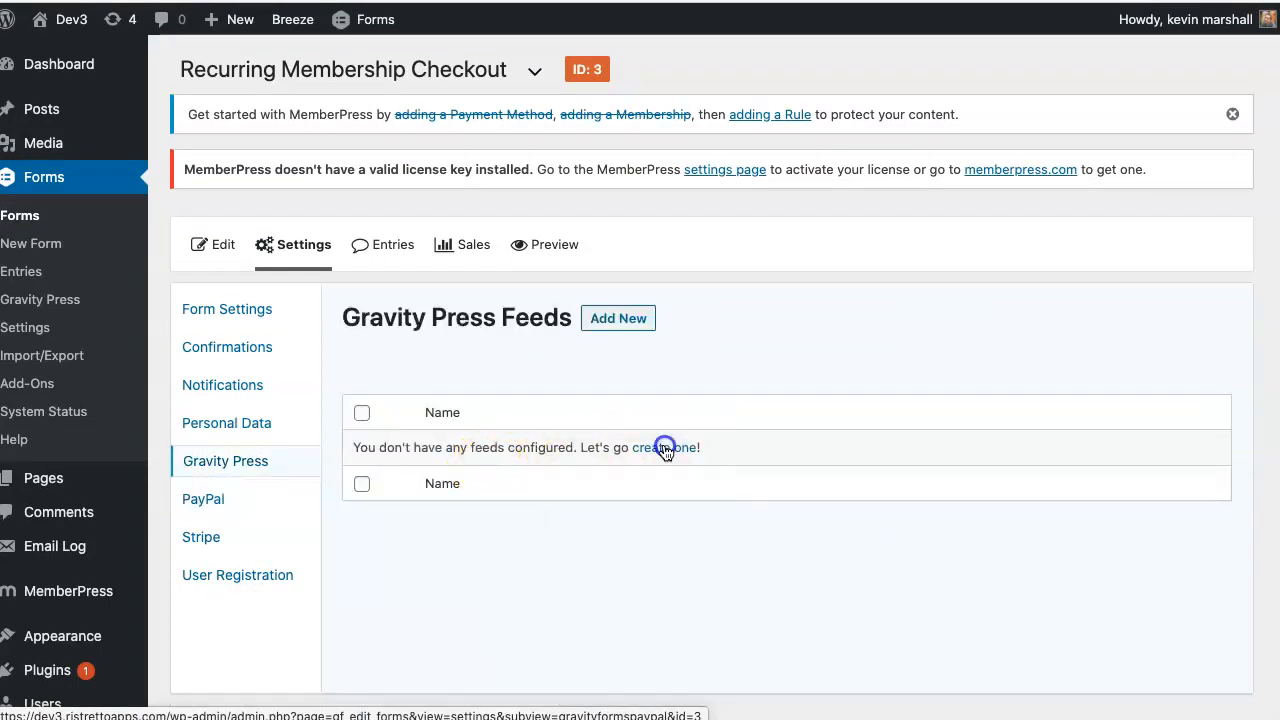
pyautogui.click(665, 448)
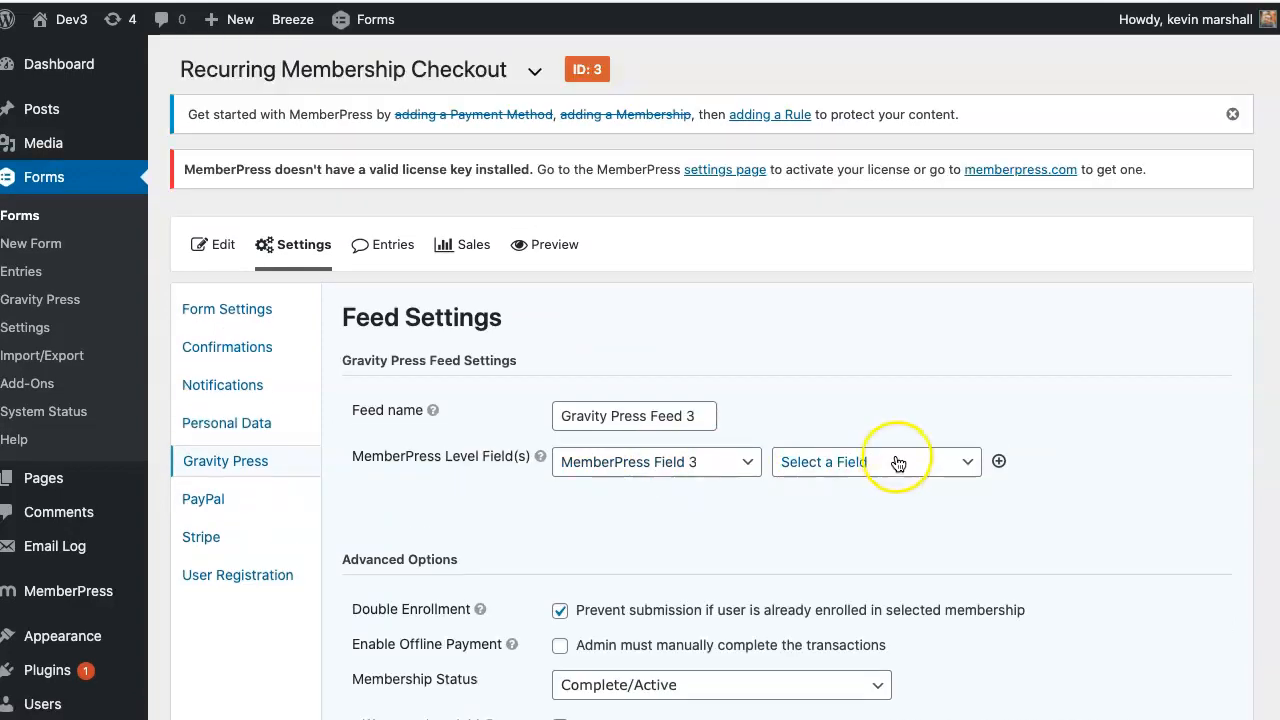
pyautogui.click(895, 462)
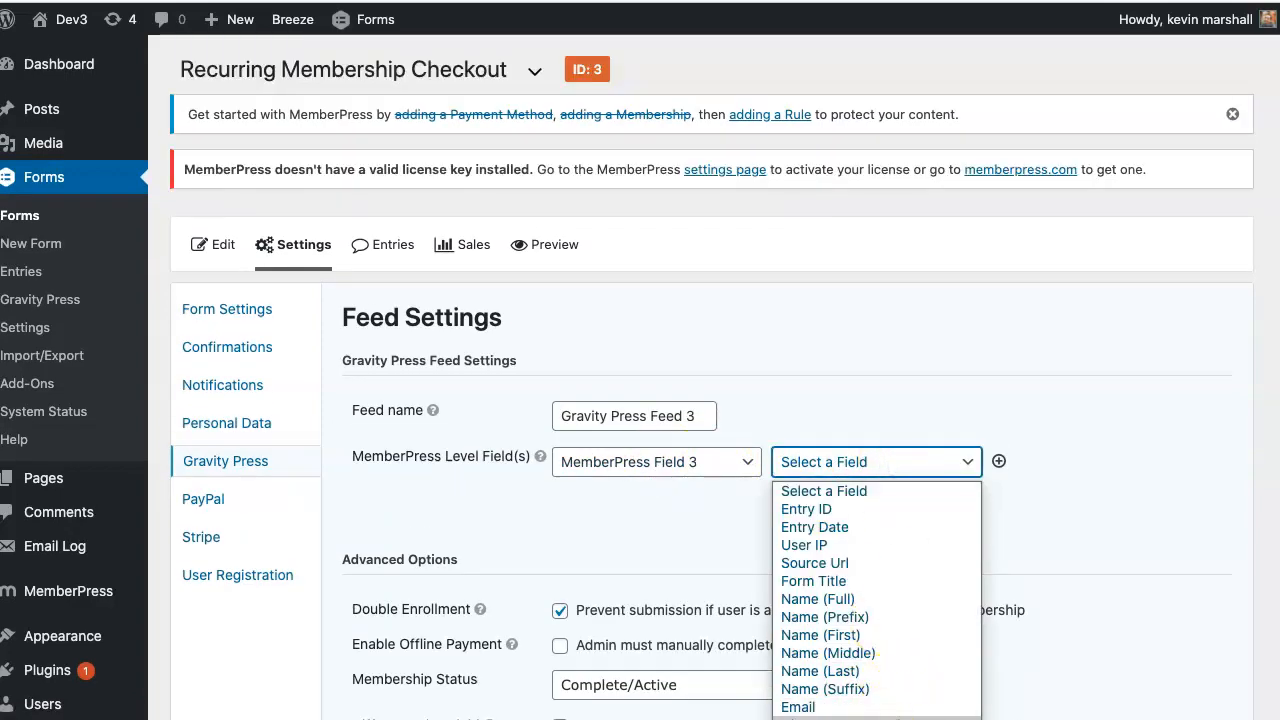
pyautogui.click(897, 718)
# - Check the Choose Your Level field's membership choice value in the form editor in a new tab
pyautogui.rightClick(199, 254)
pyautogui.click(213, 264)
pyautogui.click(437, 1)
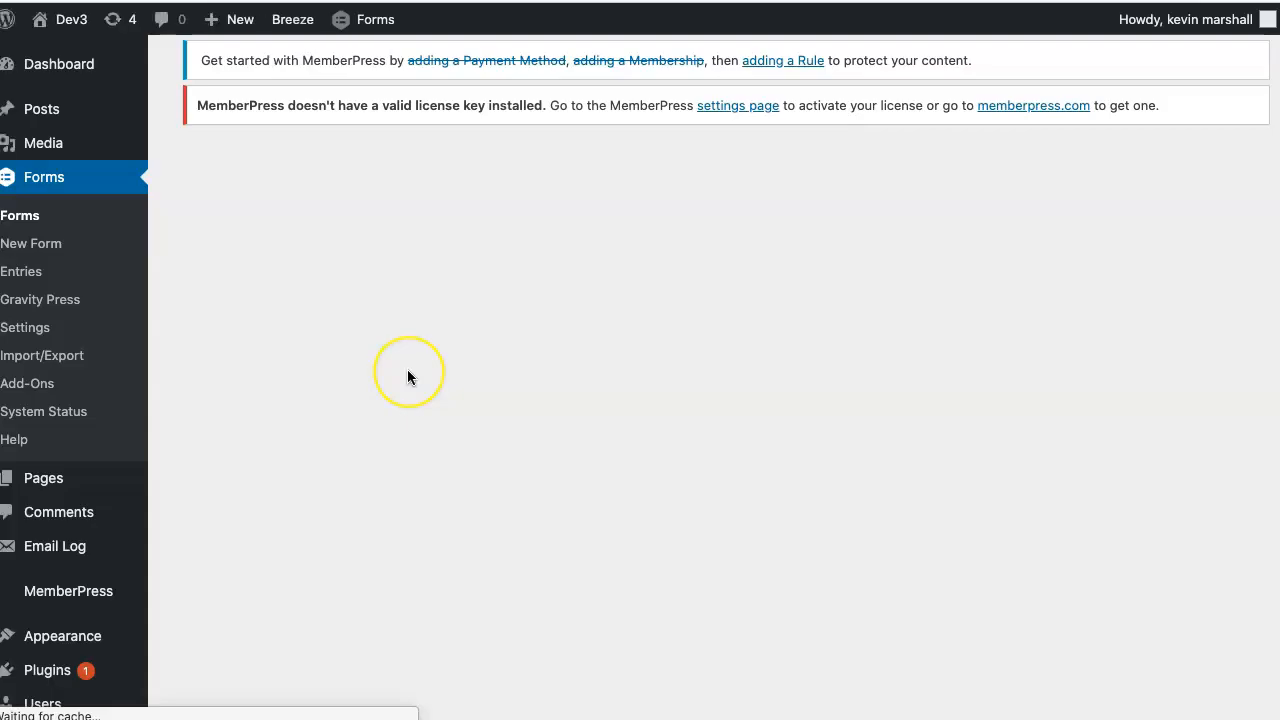
pyautogui.scroll(-2, 407, 373)
pyautogui.click(287, 430)
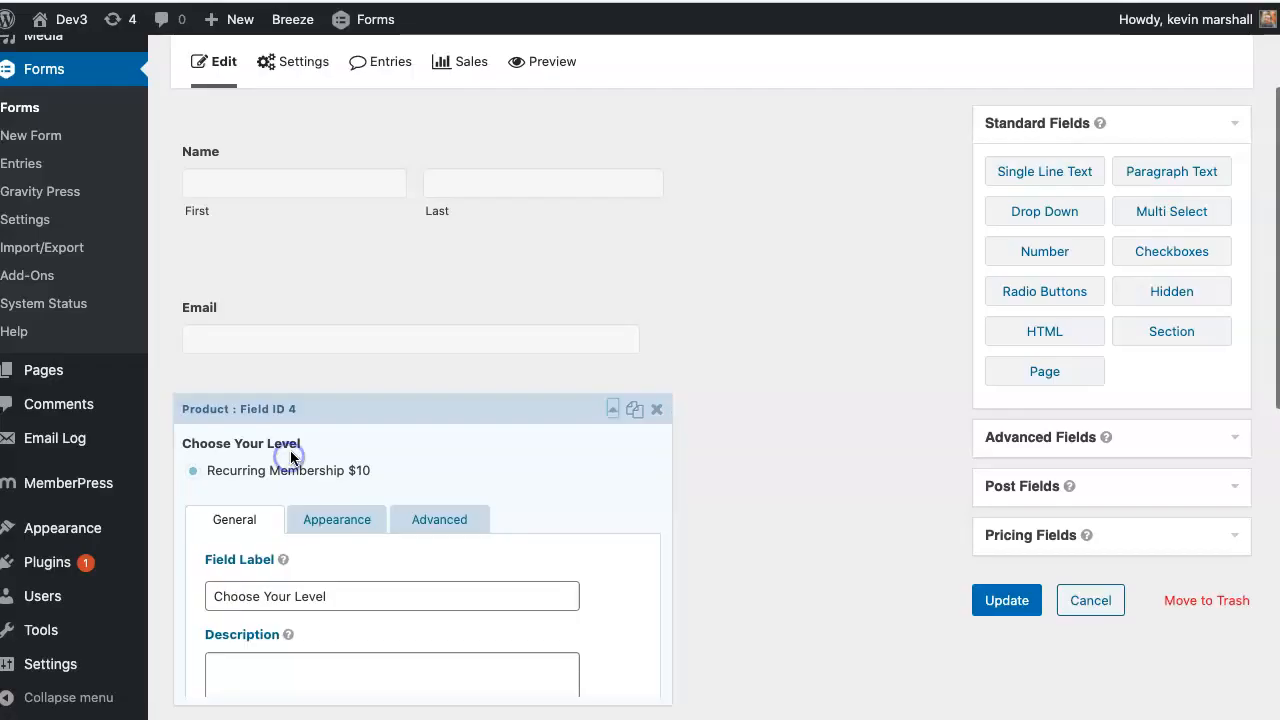
pyautogui.scroll(-3, 294, 455)
pyautogui.moveTo(368, 632)
pyautogui.mouseDown()
pyautogui.moveTo(447, 634)
pyautogui.moveTo(352, 629)
pyautogui.mouseUp()
pyautogui.scroll(1, 352, 629)
pyautogui.click(397, 634)
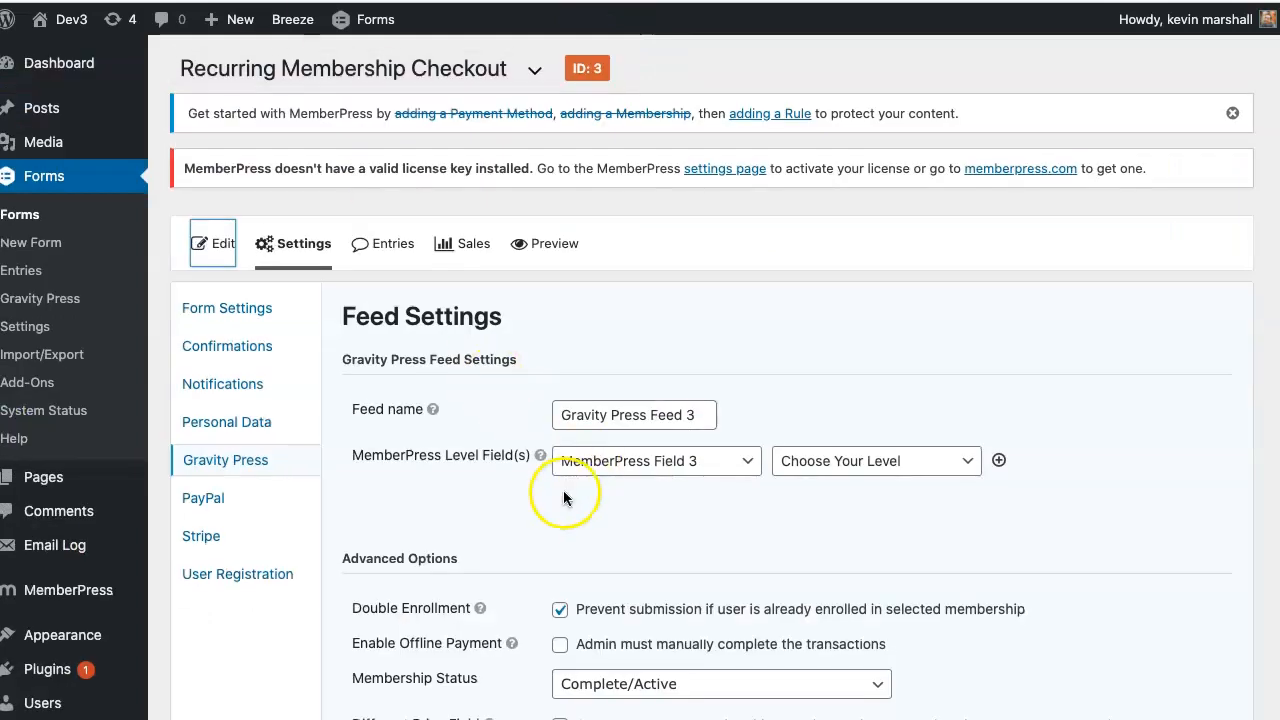
pyautogui.scroll(-4, 566, 491)
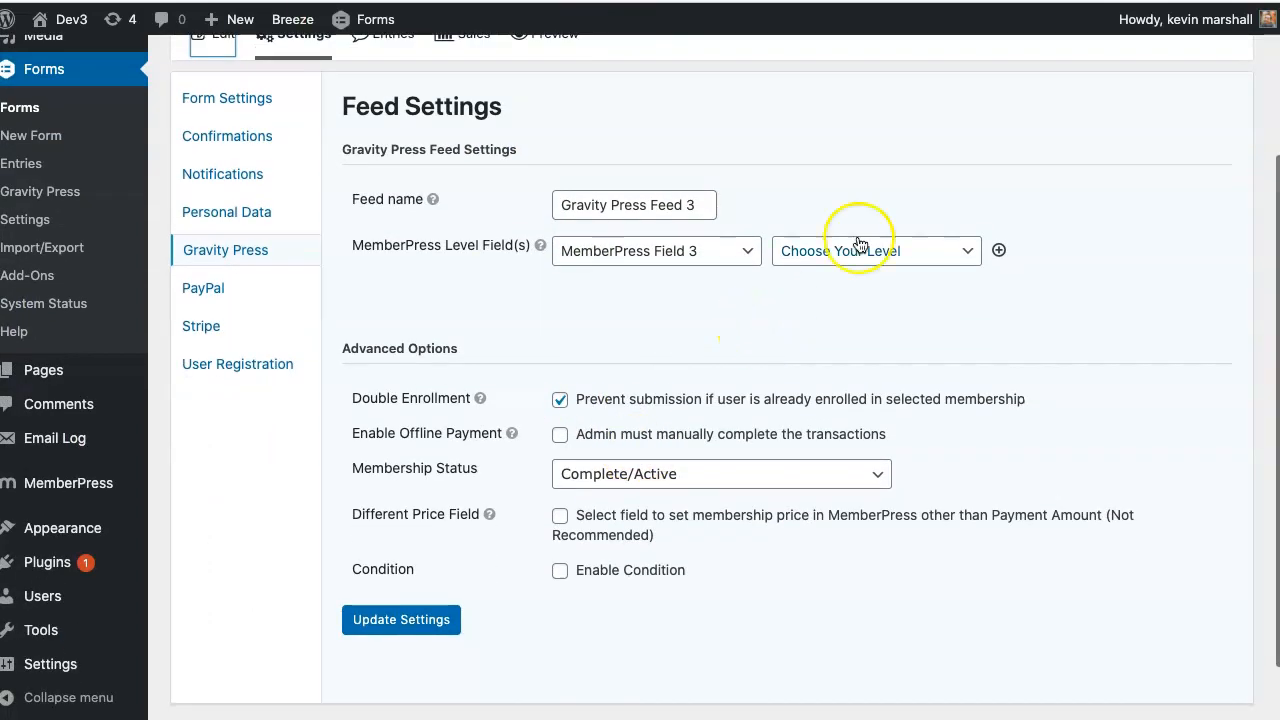
# - Confirm Choose Your Level as the mapped field and save the Gravity Press feed
pyautogui.click(868, 252)
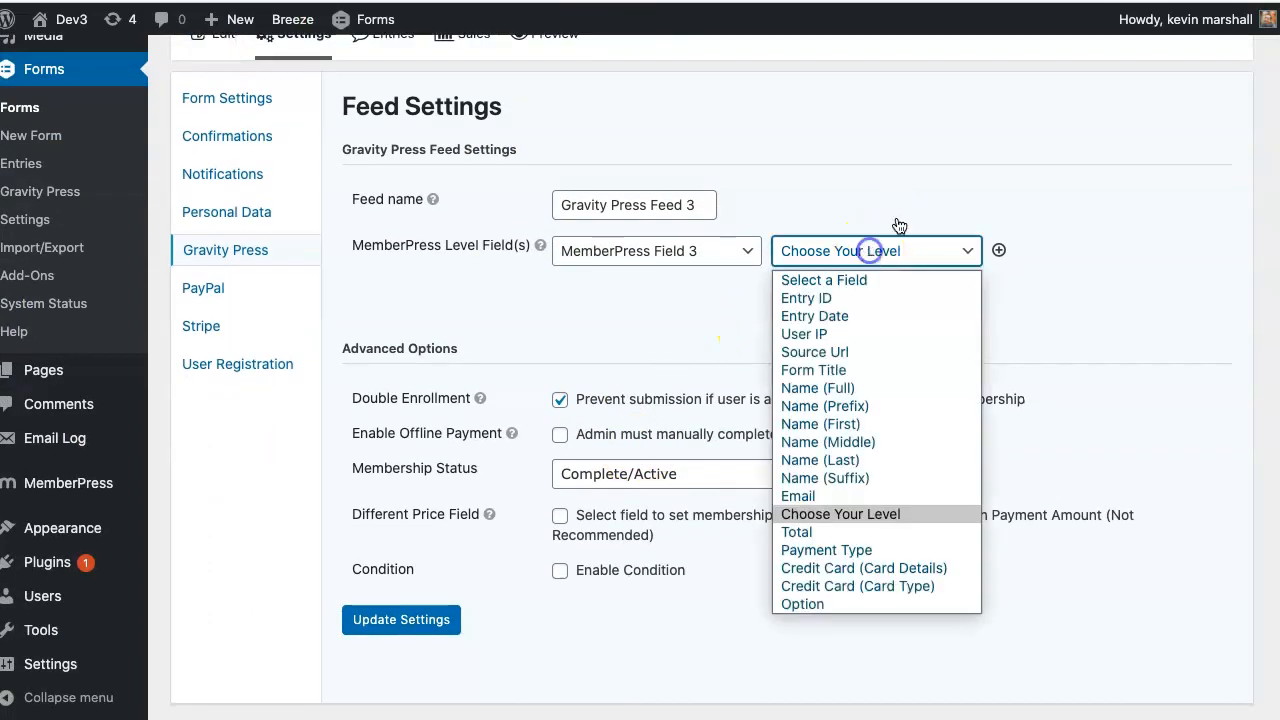
pyautogui.click(900, 212)
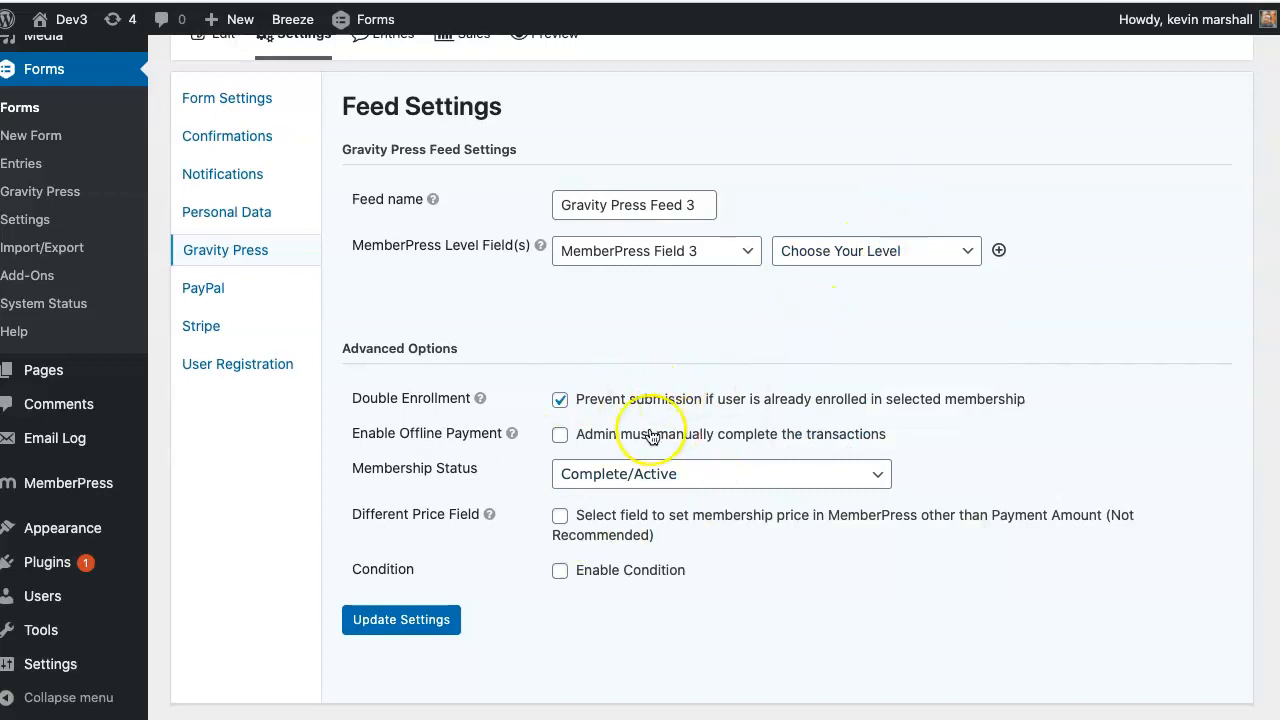
pyautogui.click(400, 620)
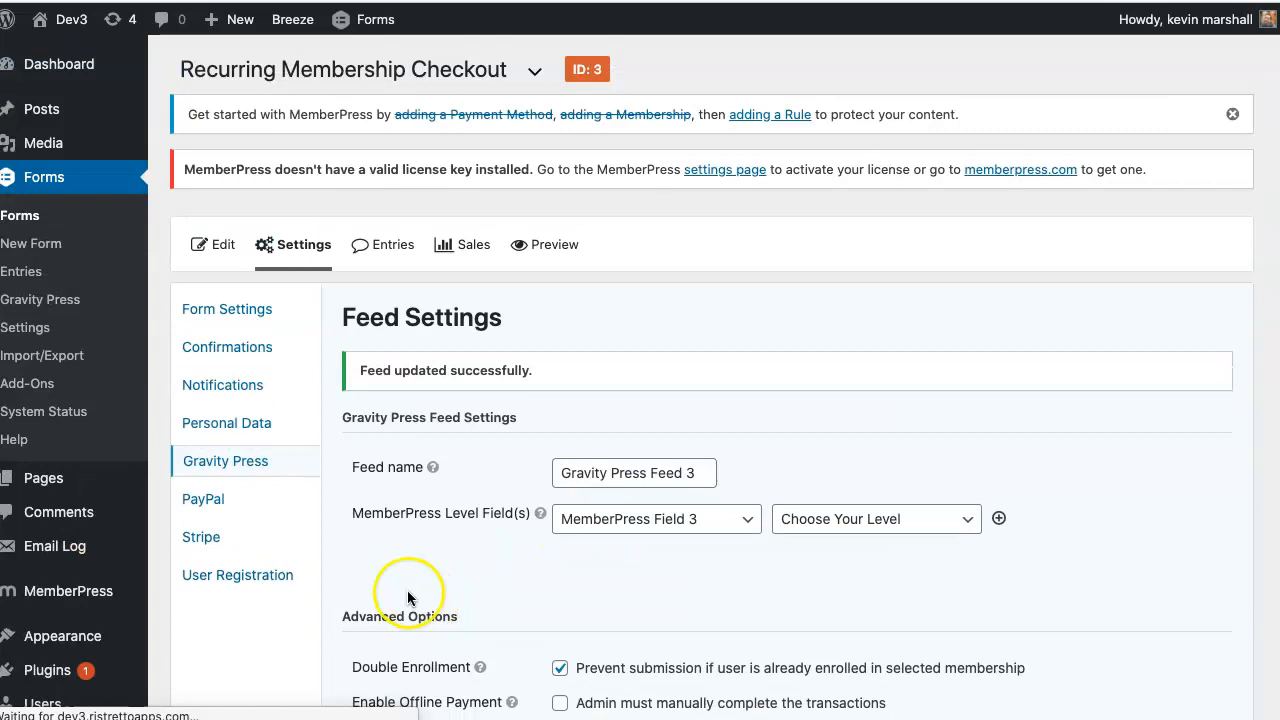
pyautogui.click(278, 526)
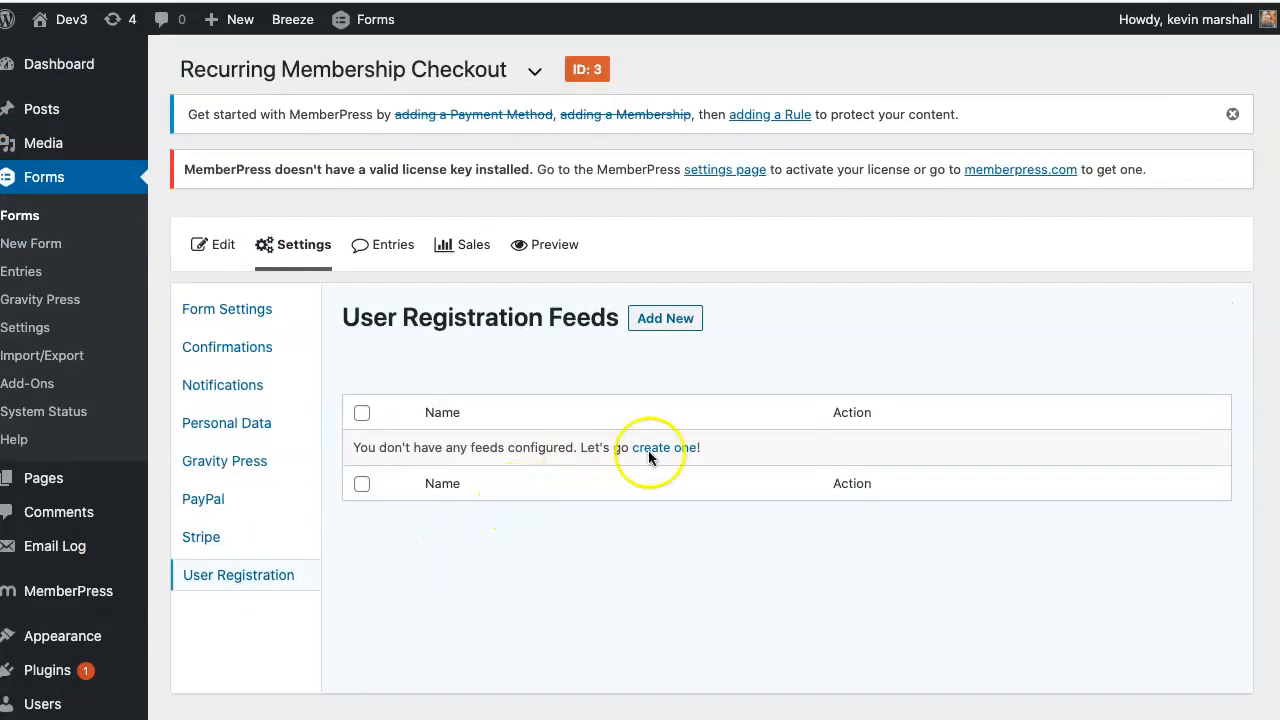
# - Set up a Create User feed with Email as username and Subscriber role, and save it
pyautogui.click(670, 447)
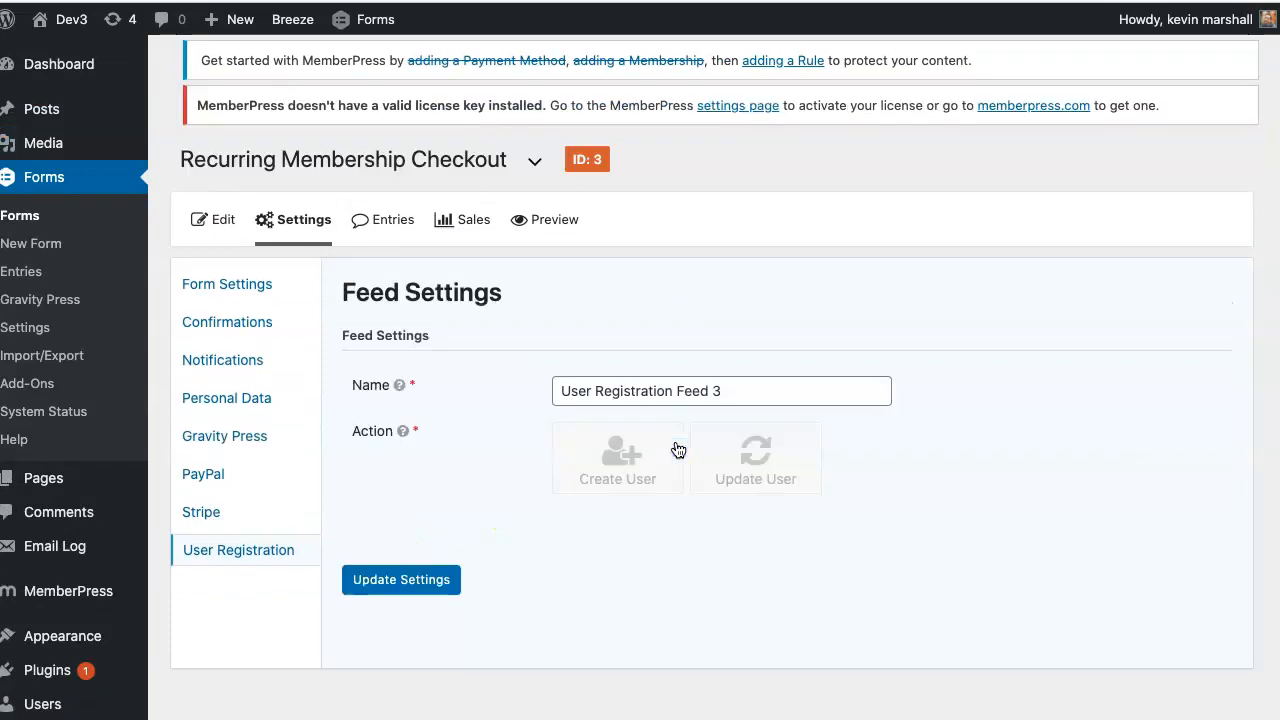
pyautogui.click(625, 466)
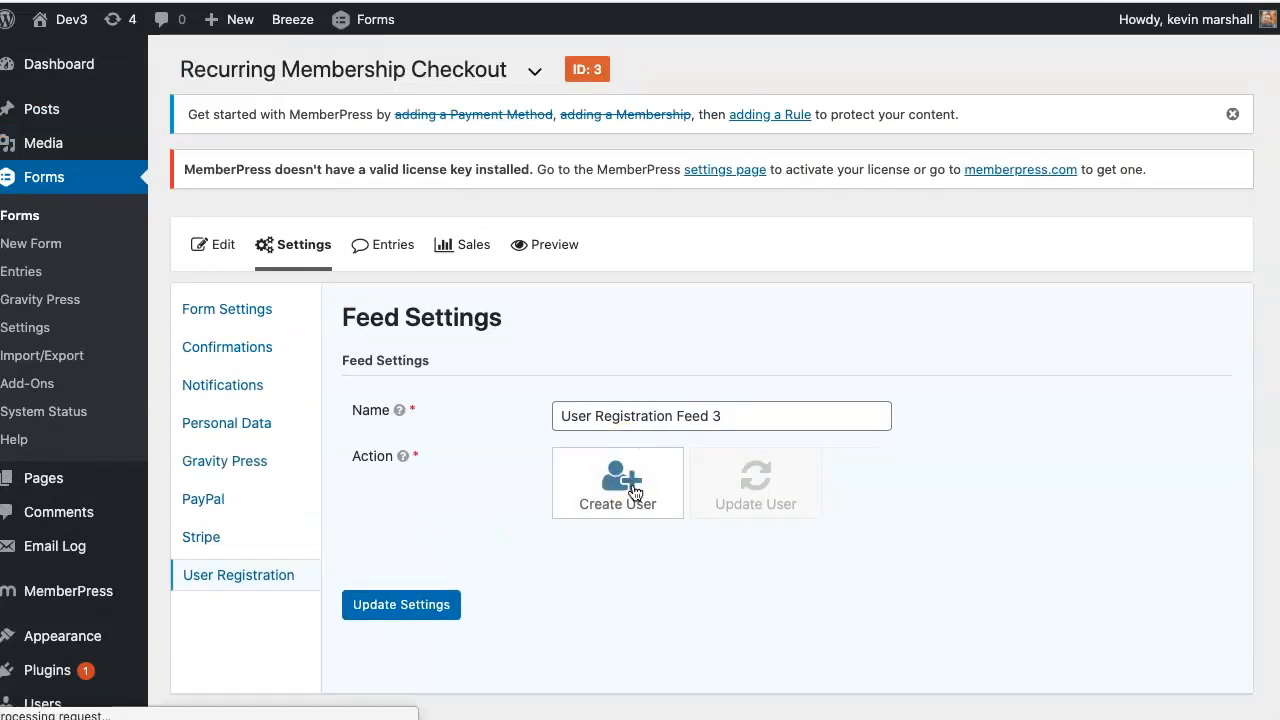
pyautogui.scroll(-5, 640, 410)
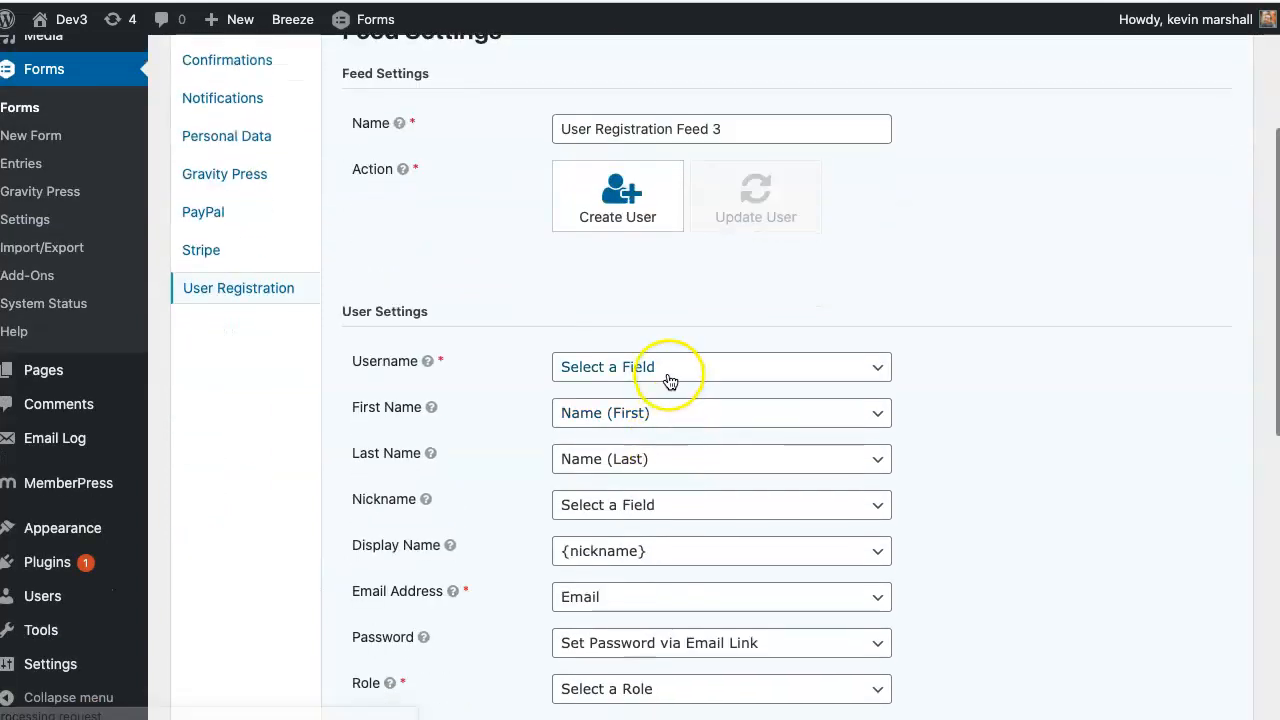
pyautogui.click(670, 381)
pyautogui.click(657, 522)
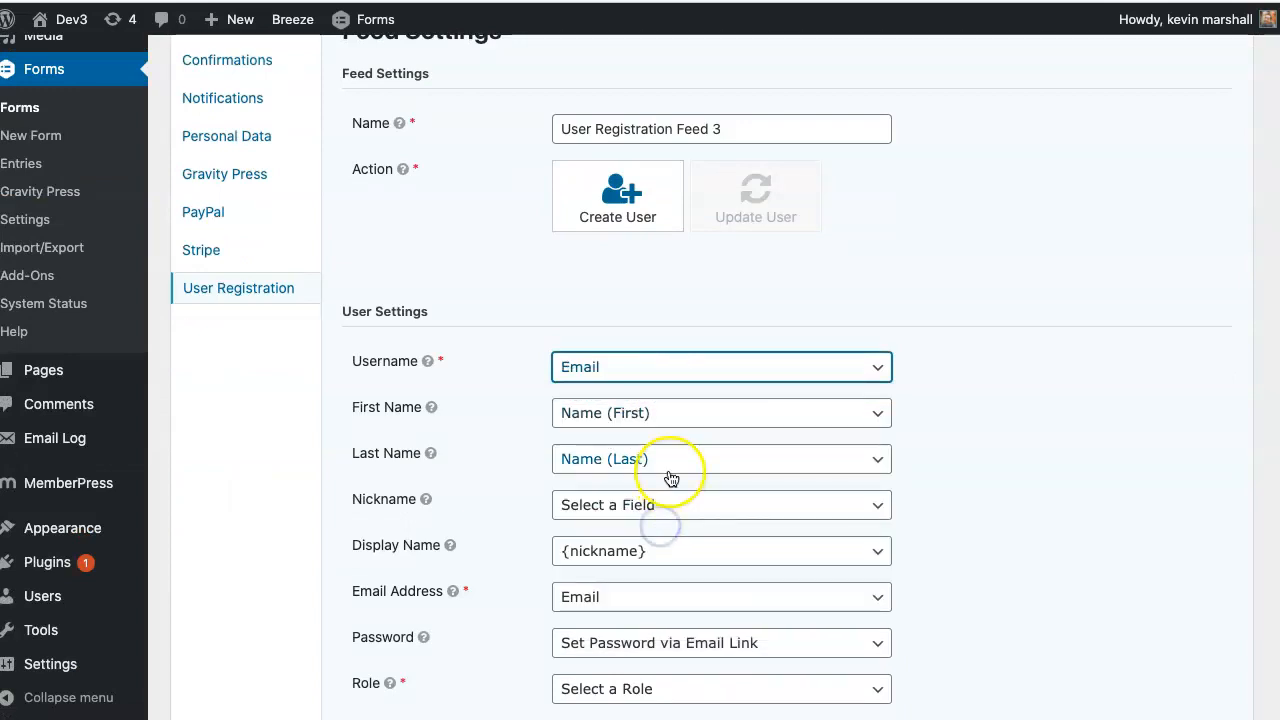
pyautogui.scroll(-5, 666, 470)
pyautogui.click(665, 452)
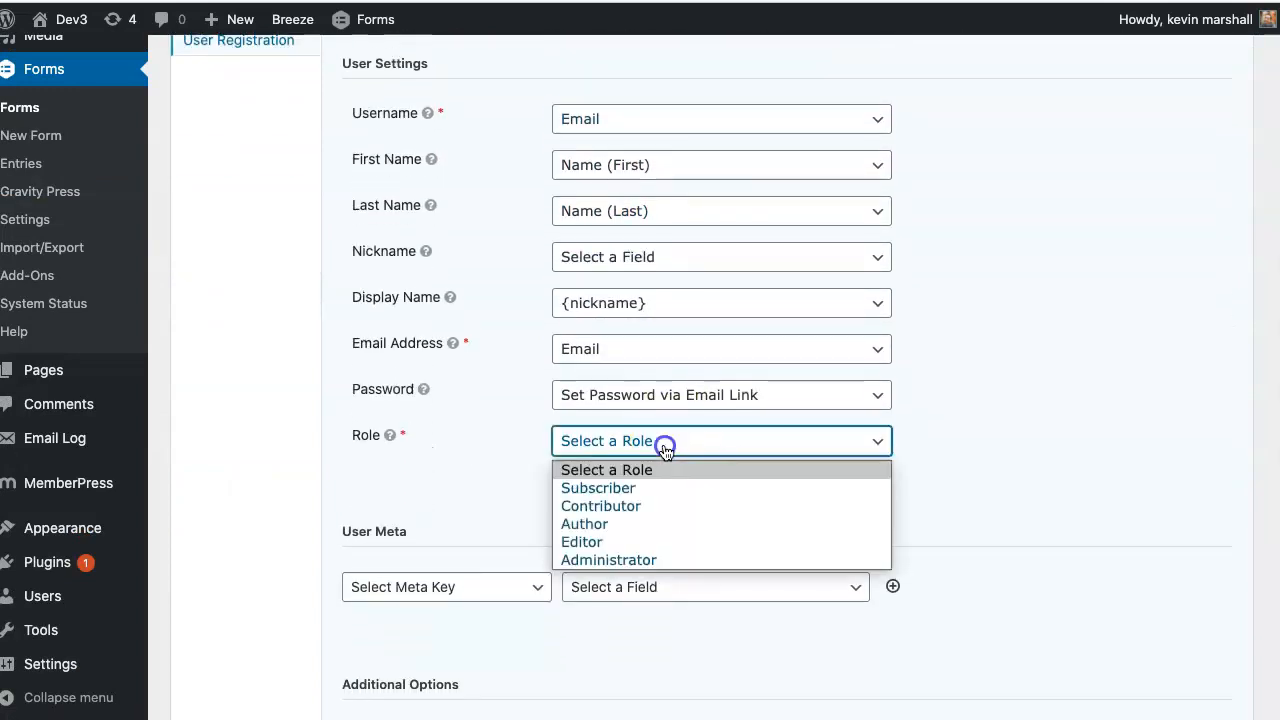
pyautogui.click(657, 485)
pyautogui.scroll(-7, 541, 505)
pyautogui.click(412, 606)
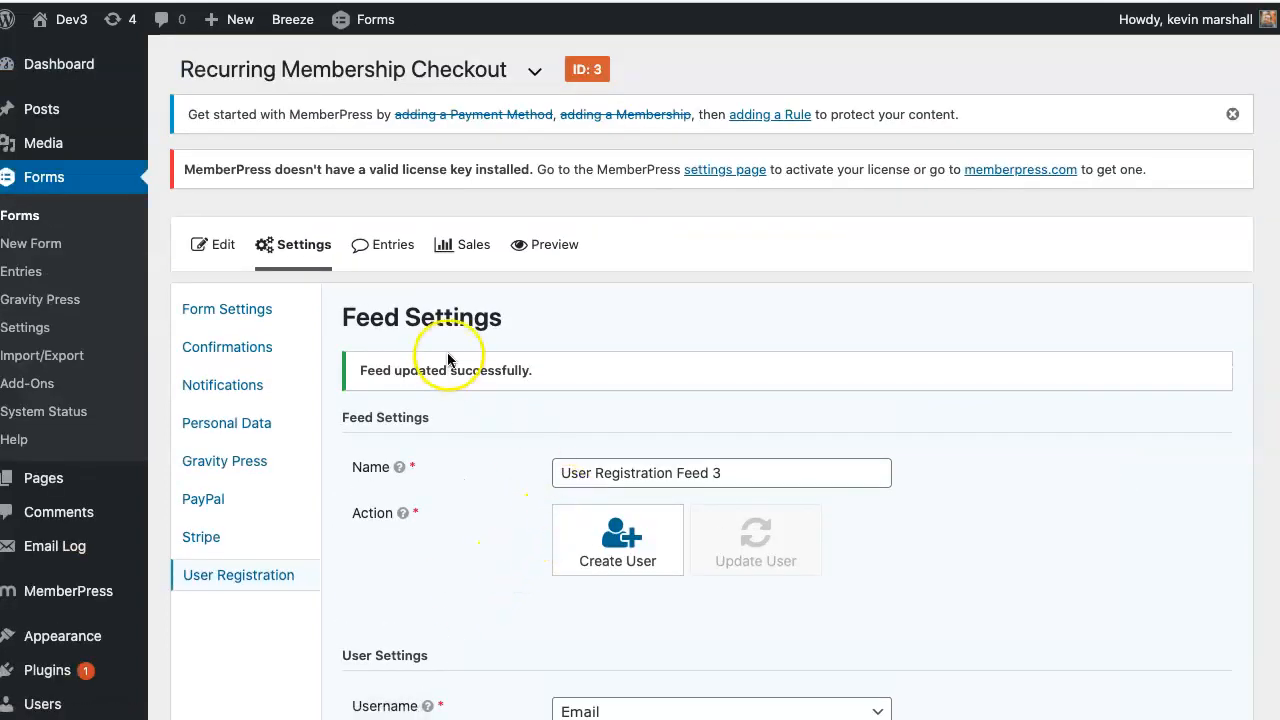
pyautogui.rightClick(70, 478)
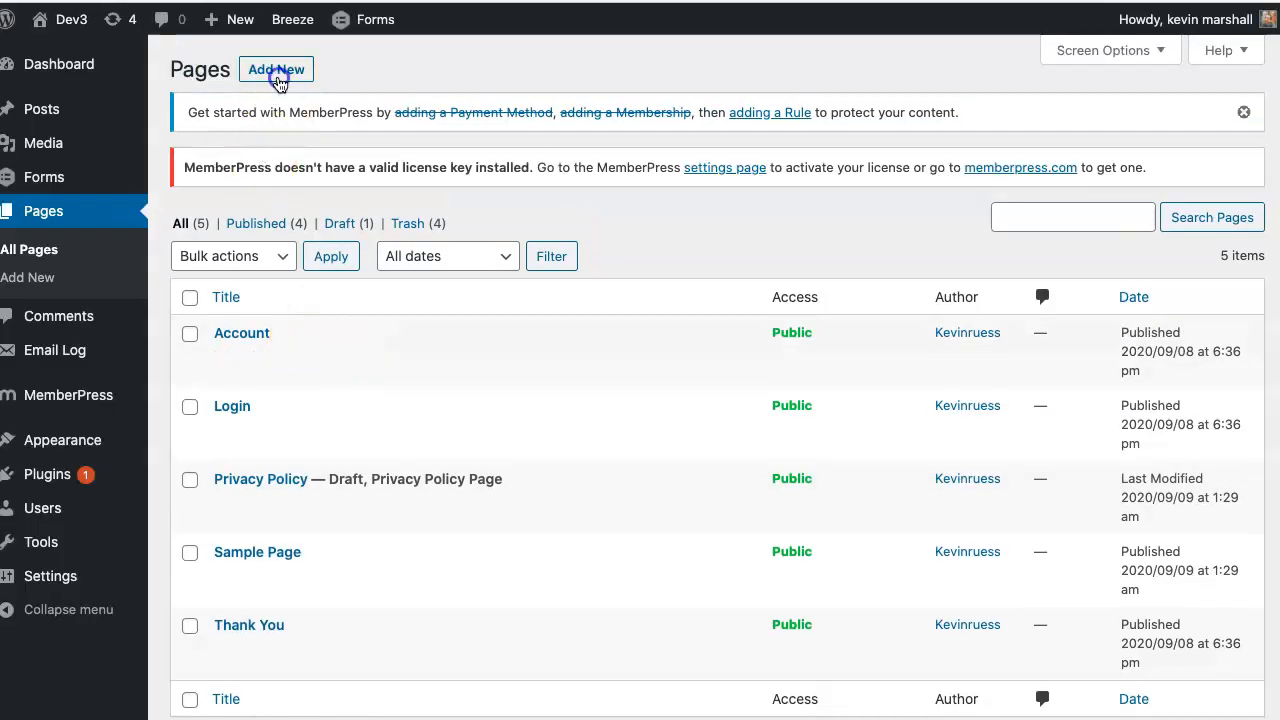
# - Add a new WordPress page titled 'Recurring Test'
pyautogui.click(277, 72)
pyautogui.click(395, 266)
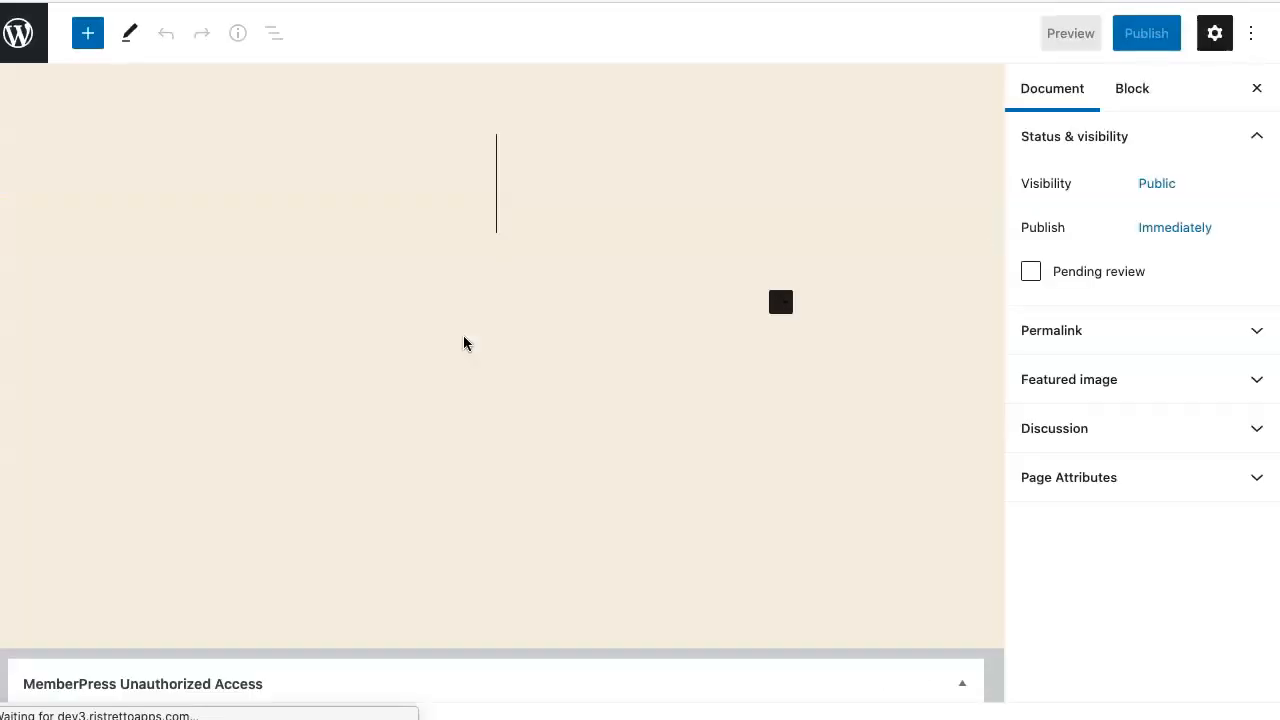
pyautogui.click(484, 183)
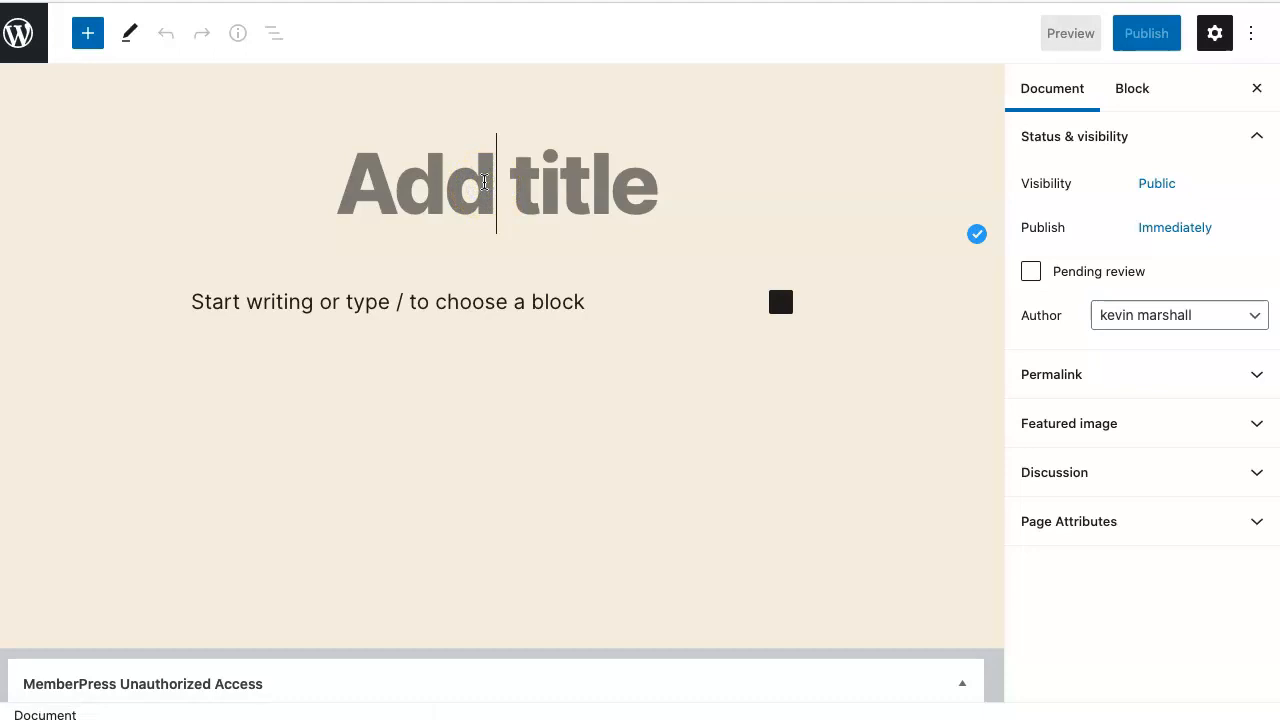
pyautogui.write('REc')
pyautogui.press('BackSpace')
pyautogui.press('BackSpace')
pyautogui.write('ecurring ')
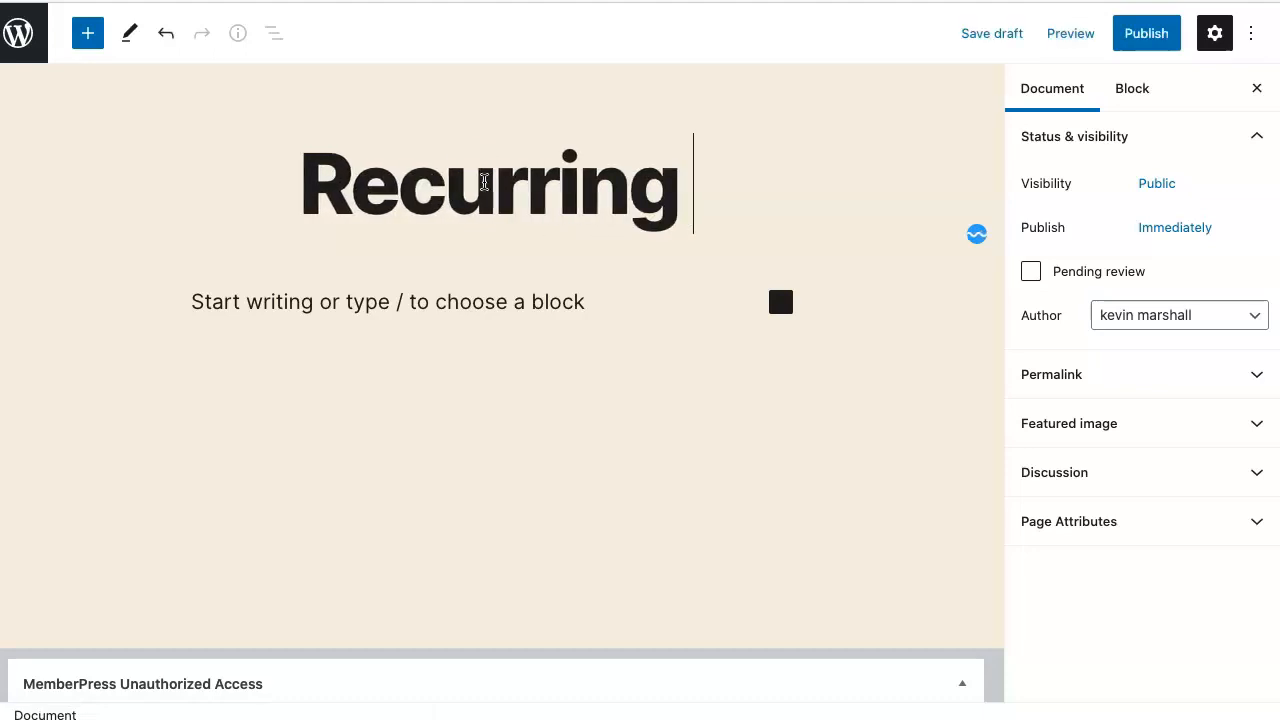
pyautogui.write('Test')
# - Embed the Recurring Membership Checkout form via a Gravity Forms block and publish the page
pyautogui.click(783, 300)
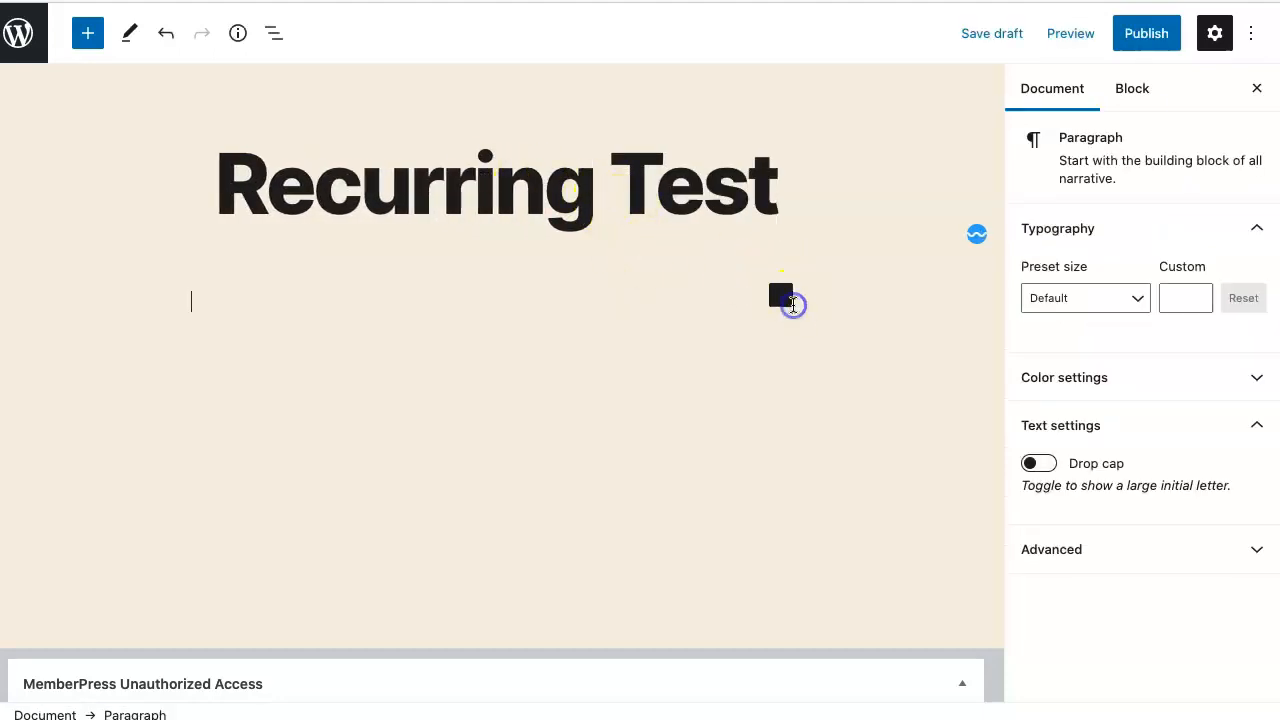
pyautogui.click(782, 299)
pyautogui.write('gra')
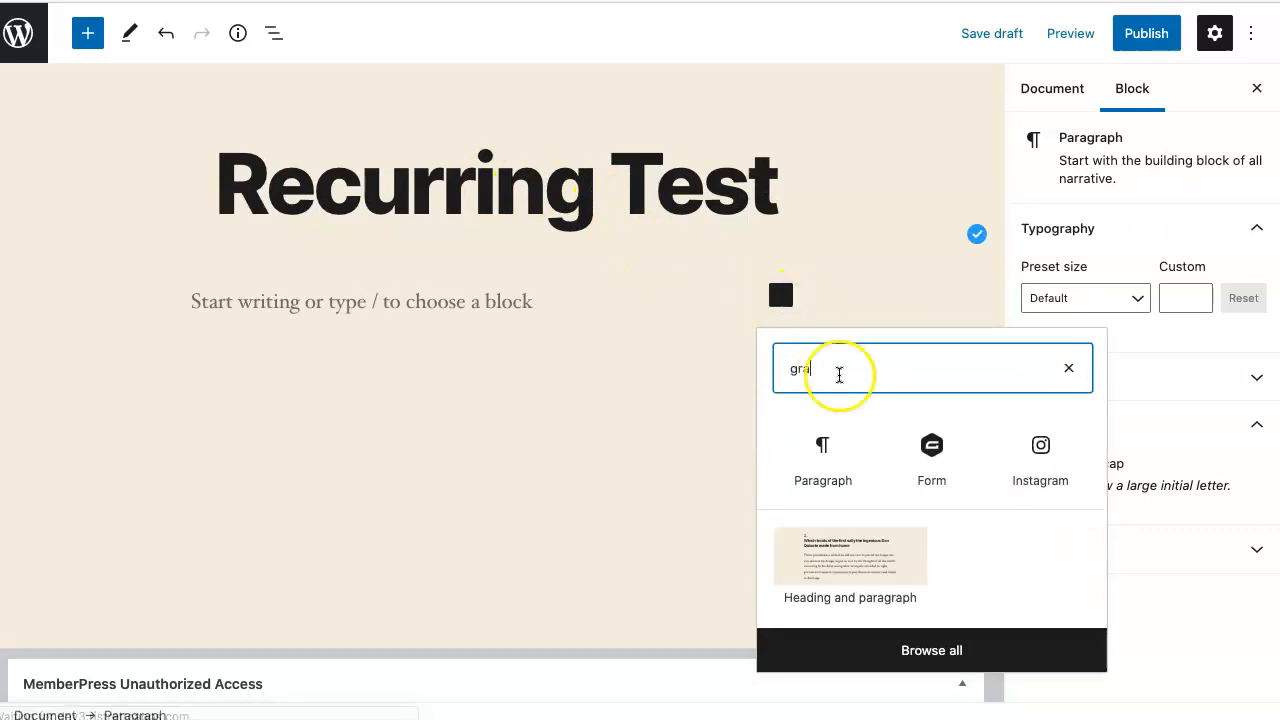
pyautogui.click(940, 457)
pyautogui.click(483, 543)
pyautogui.click(476, 588)
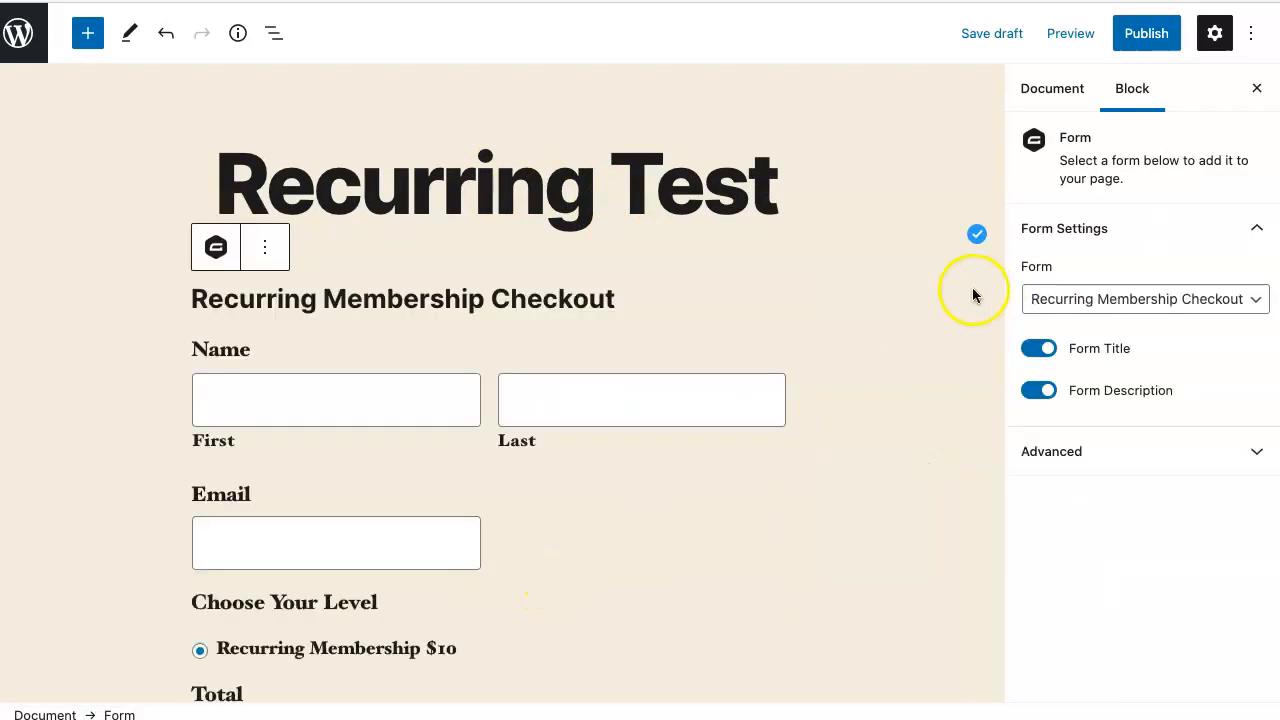
pyautogui.click(1150, 35)
pyautogui.click(1113, 40)
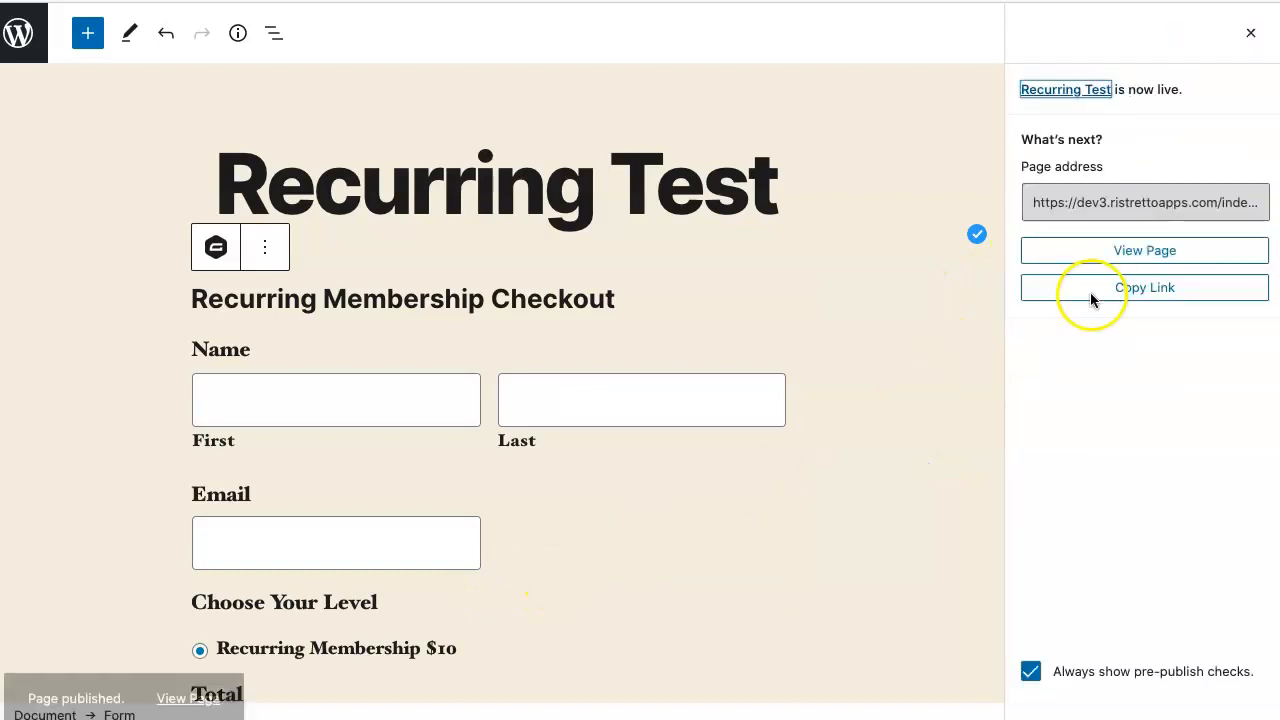
# - View the published Recurring Test page in an InPrivate window and check its $10.00 checkout form
pyautogui.rightClick(1122, 248)
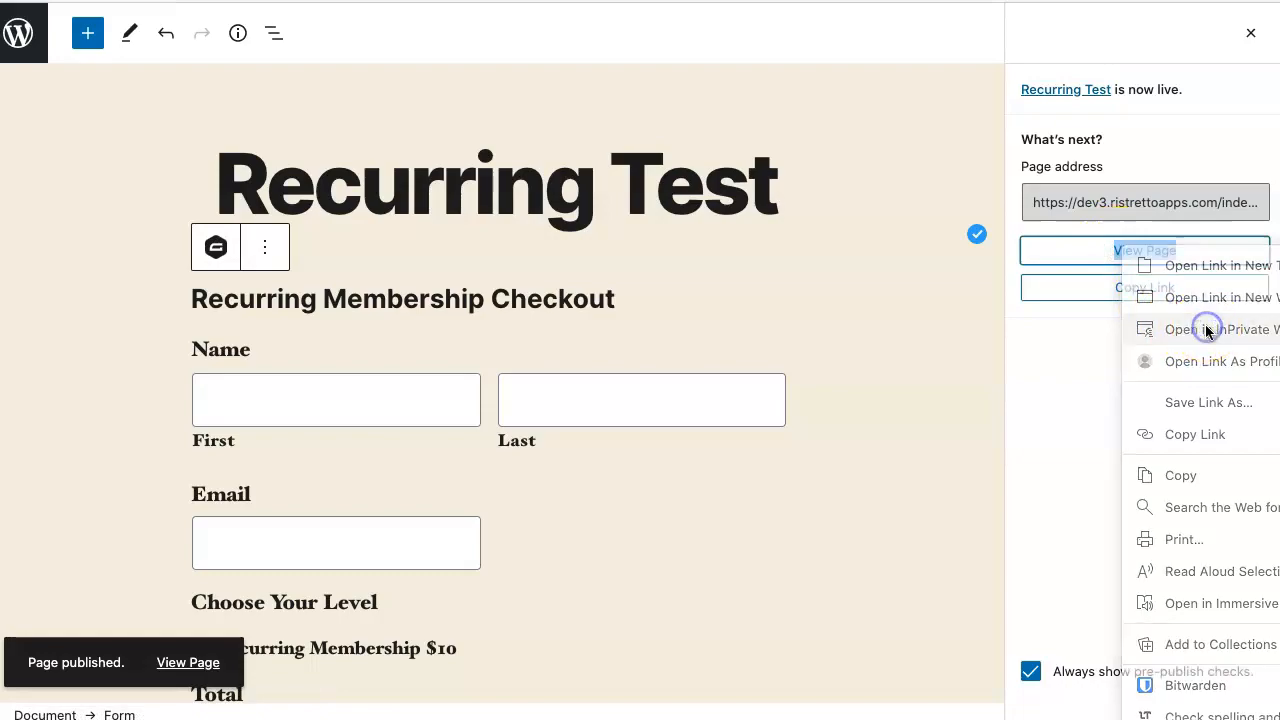
pyautogui.click(1207, 330)
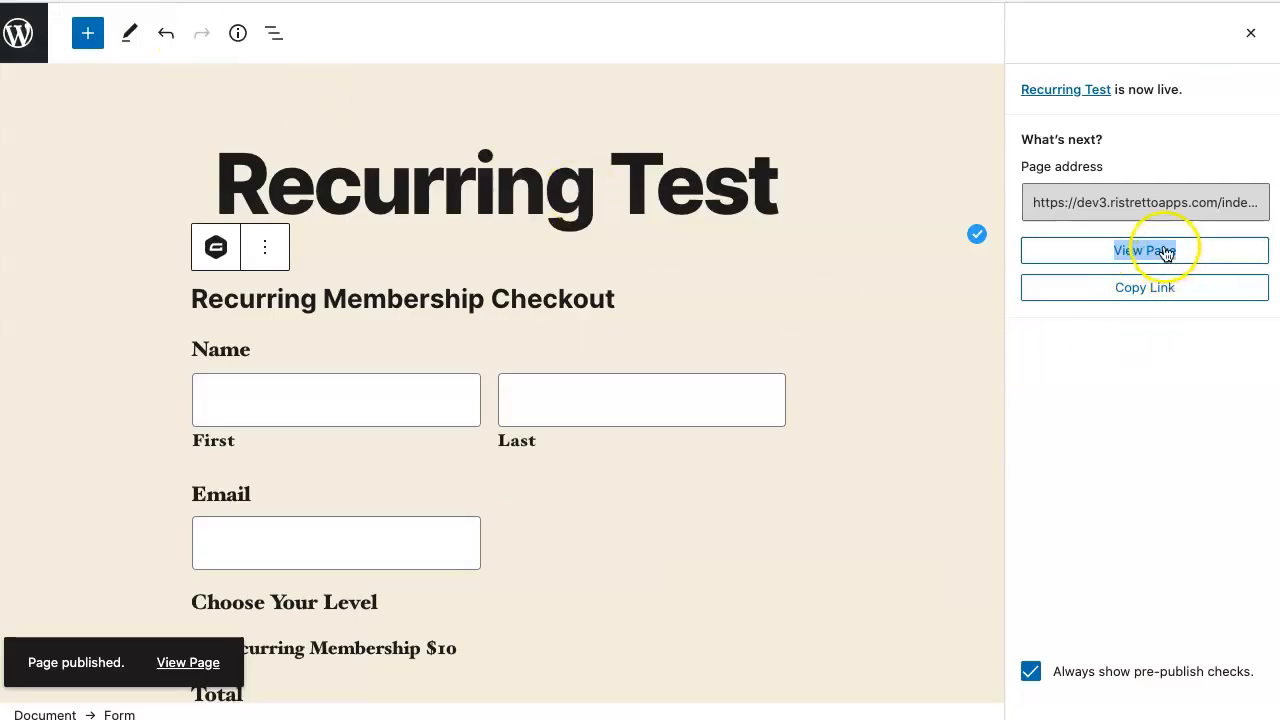
pyautogui.rightClick(1163, 248)
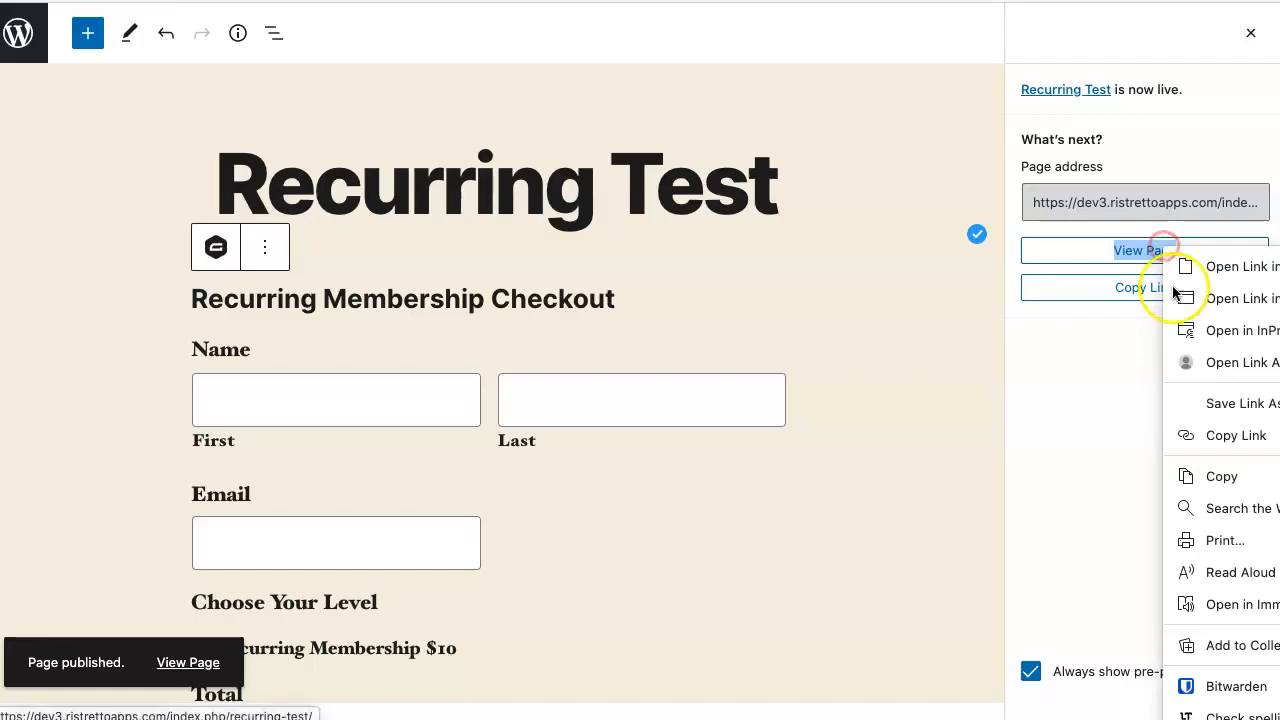
pyautogui.click(1207, 330)
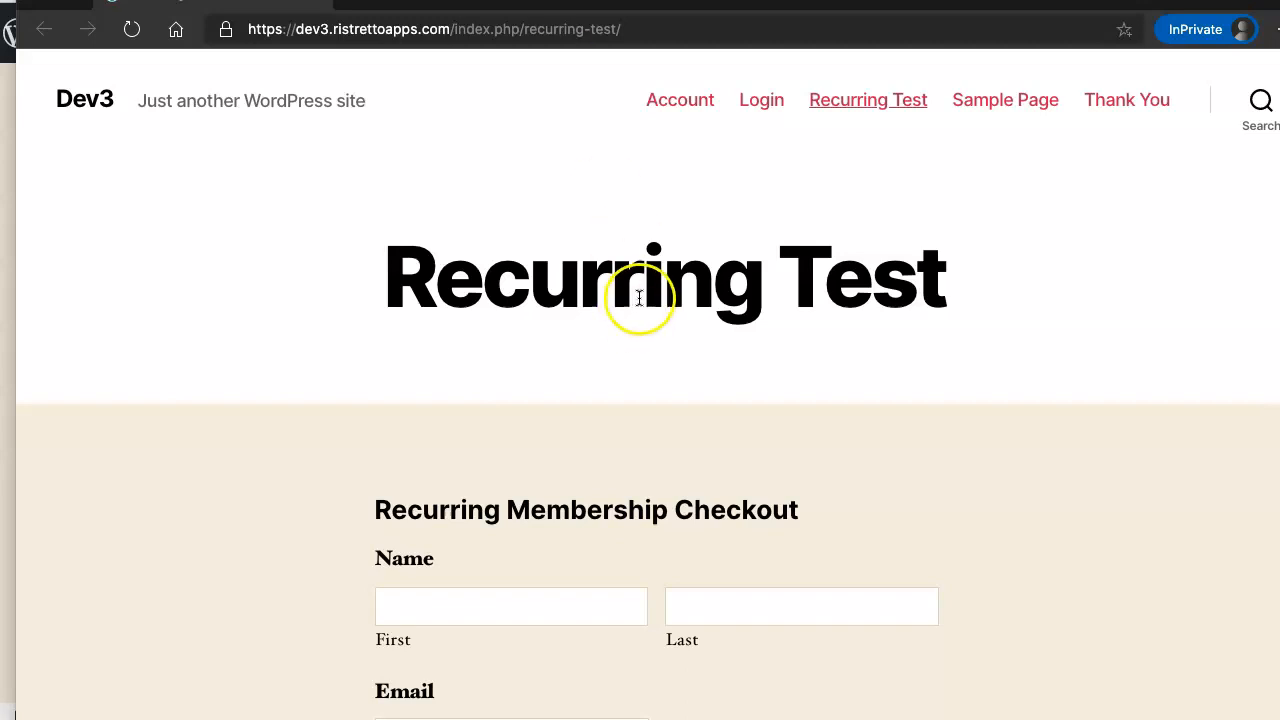
pyautogui.scroll(-4, 640, 300)
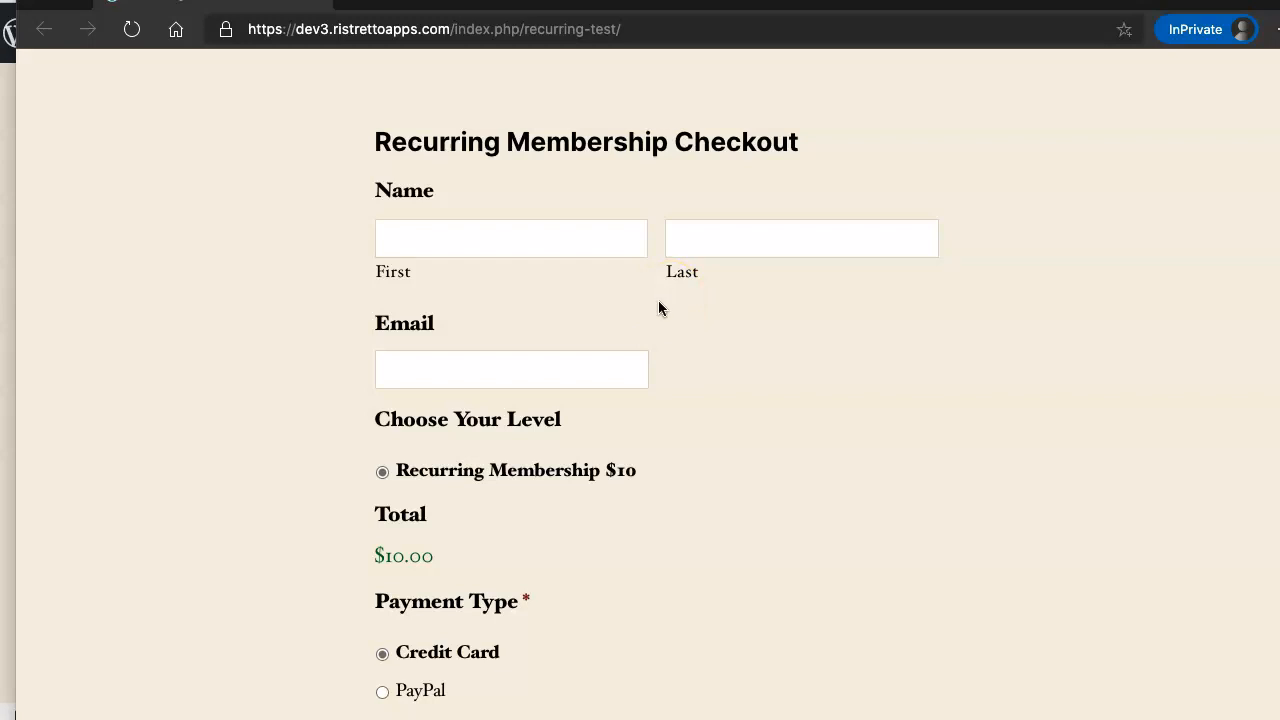
pyautogui.scroll(3, 657, 310)
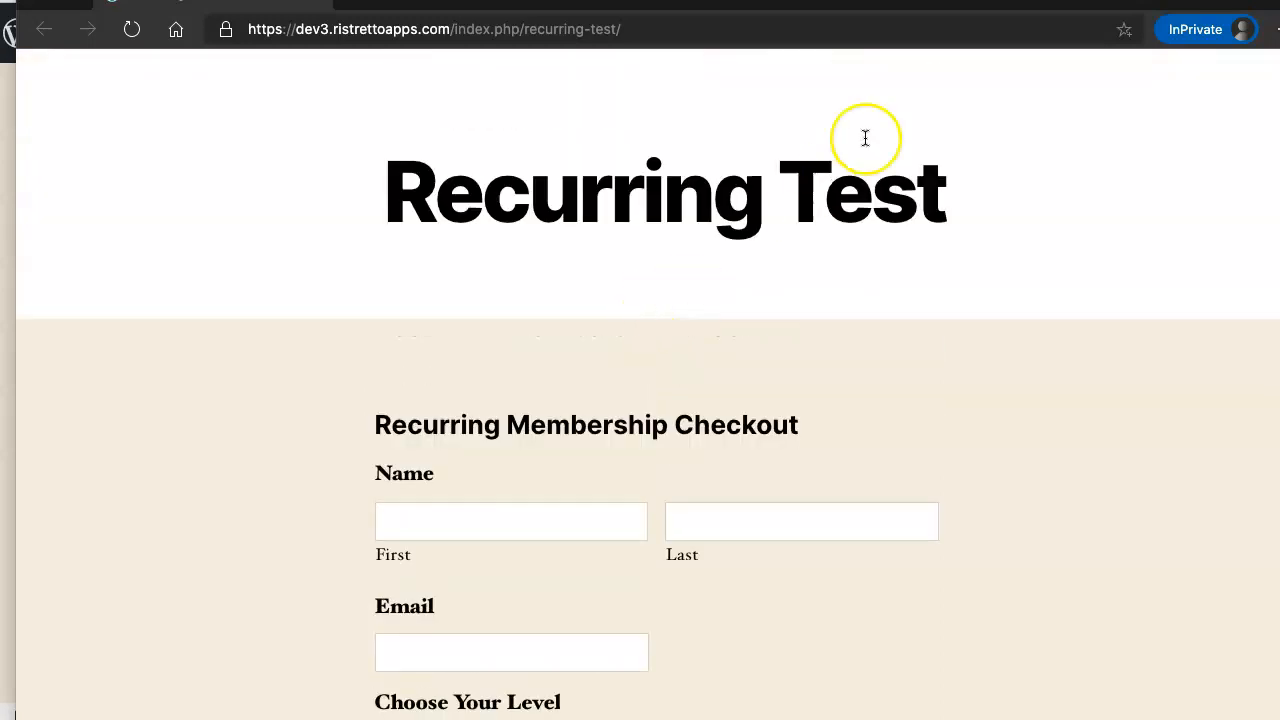
# - Fill the checkout's first name, last name and pasted e-mail with test customer details
pyautogui.scroll(-2, 657, 293)
pyautogui.click(566, 319)
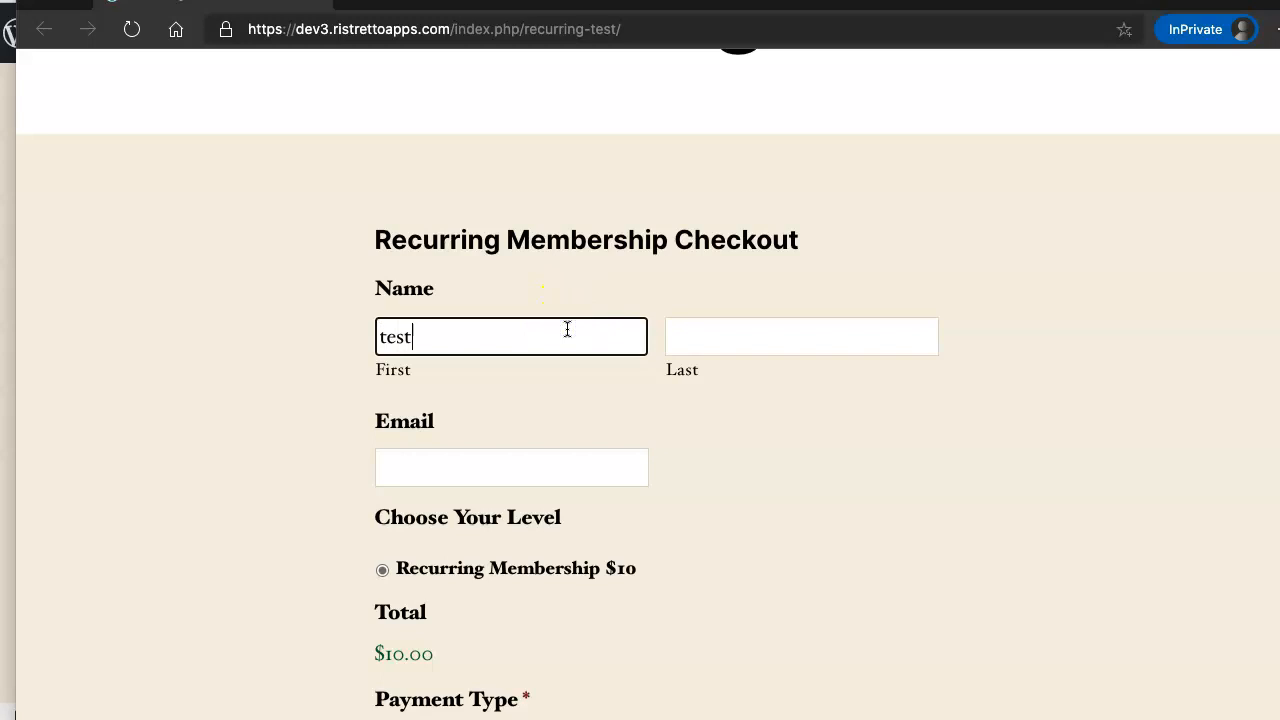
pyautogui.write('asdli.com')
pyautogui.press('Tab')
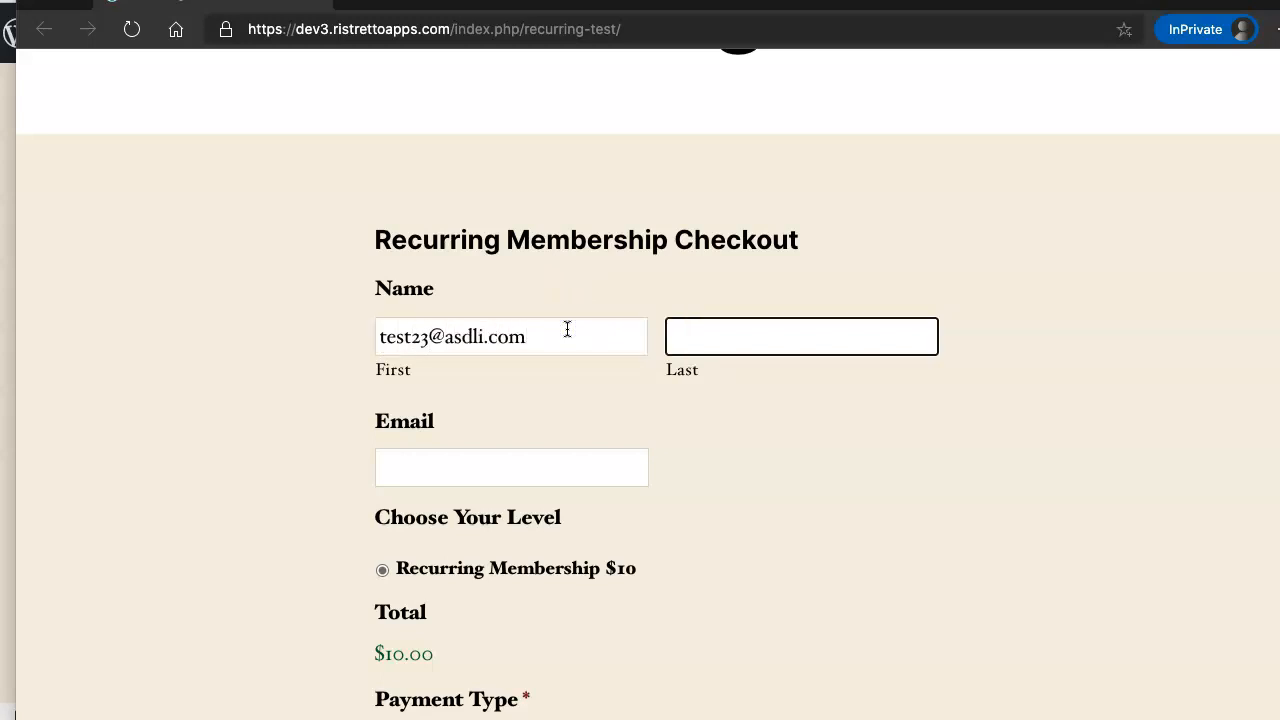
pyautogui.moveTo(537, 329); pyautogui.dragTo(386, 337)
pyautogui.hotkey('ctrl', 'c')
pyautogui.press('BackSpace')
pyautogui.click(421, 459)
pyautogui.hotkey('ctrl', 'v')
pyautogui.click(469, 340)
pyautogui.write('test23')
pyautogui.press('Tab')
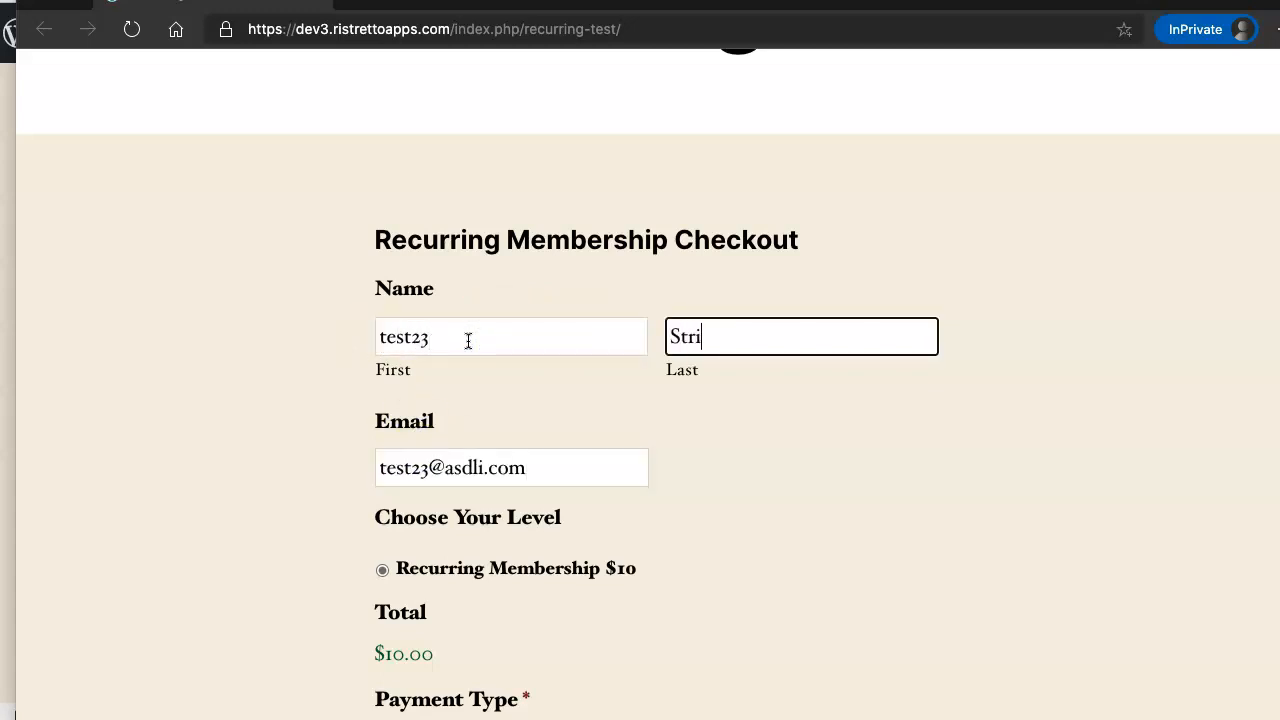
pyautogui.write('Stripe')
pyautogui.scroll(-5, 468, 340)
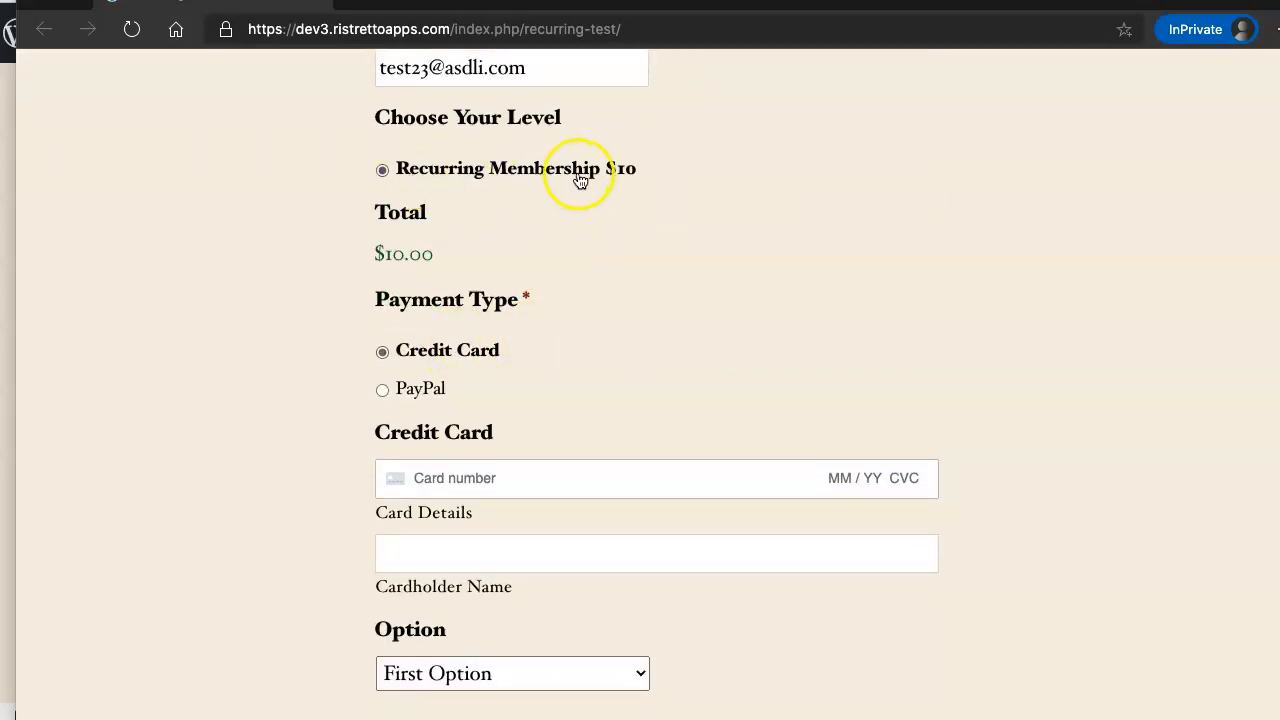
# - Pay by Credit Card with Stripe test card 4242 4242…, add a cardholder name and submit
pyautogui.moveTo(437, 253); pyautogui.dragTo(355, 258)
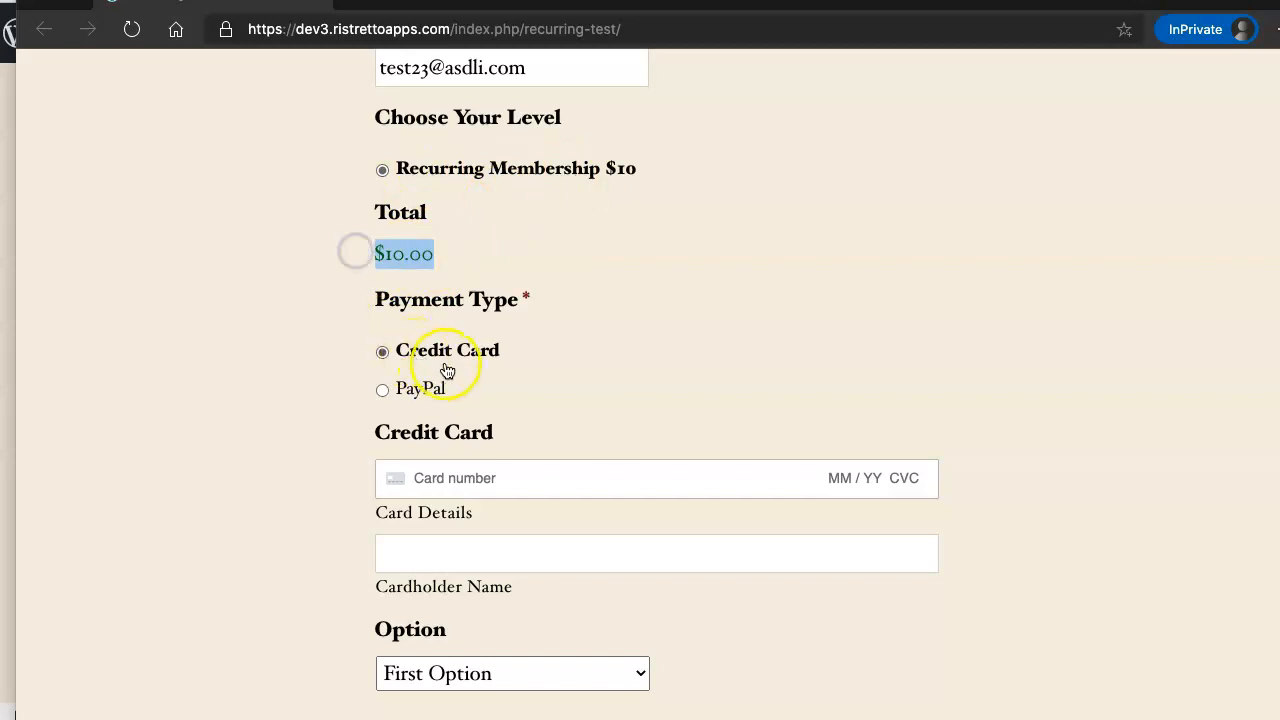
pyautogui.scroll(-1, 572, 360)
pyautogui.click(500, 357)
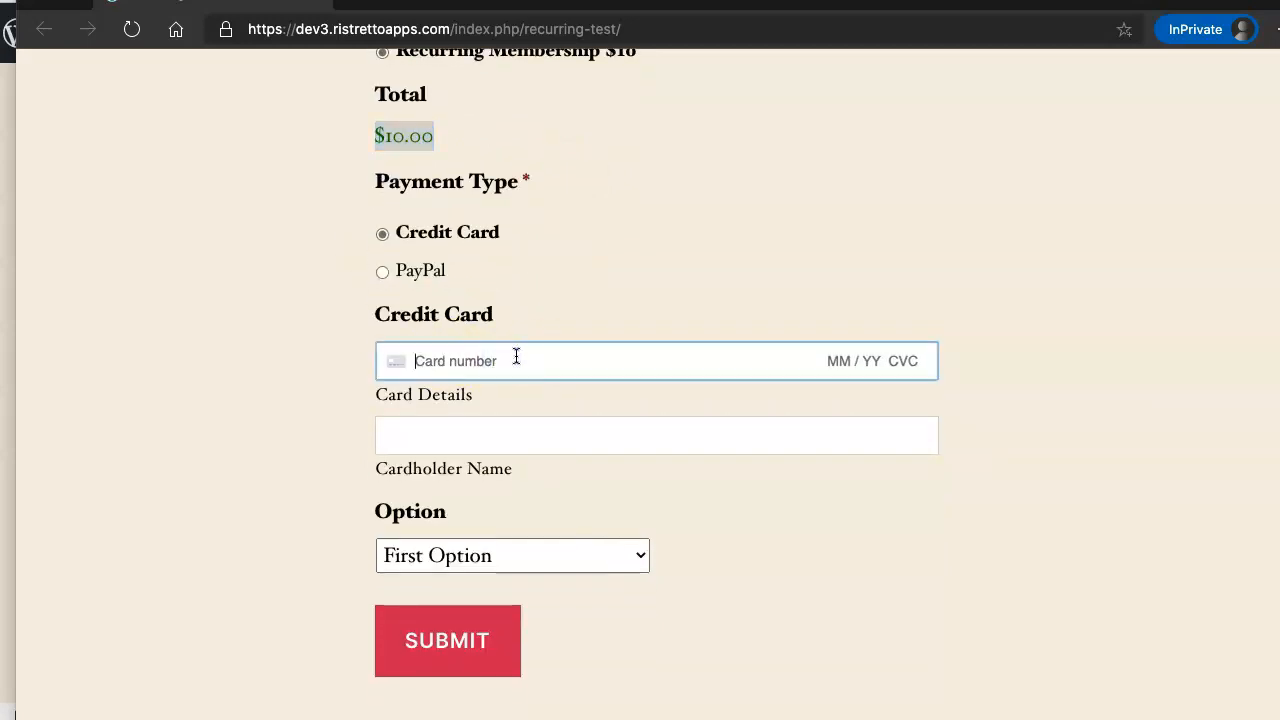
pyautogui.write('4242 ')
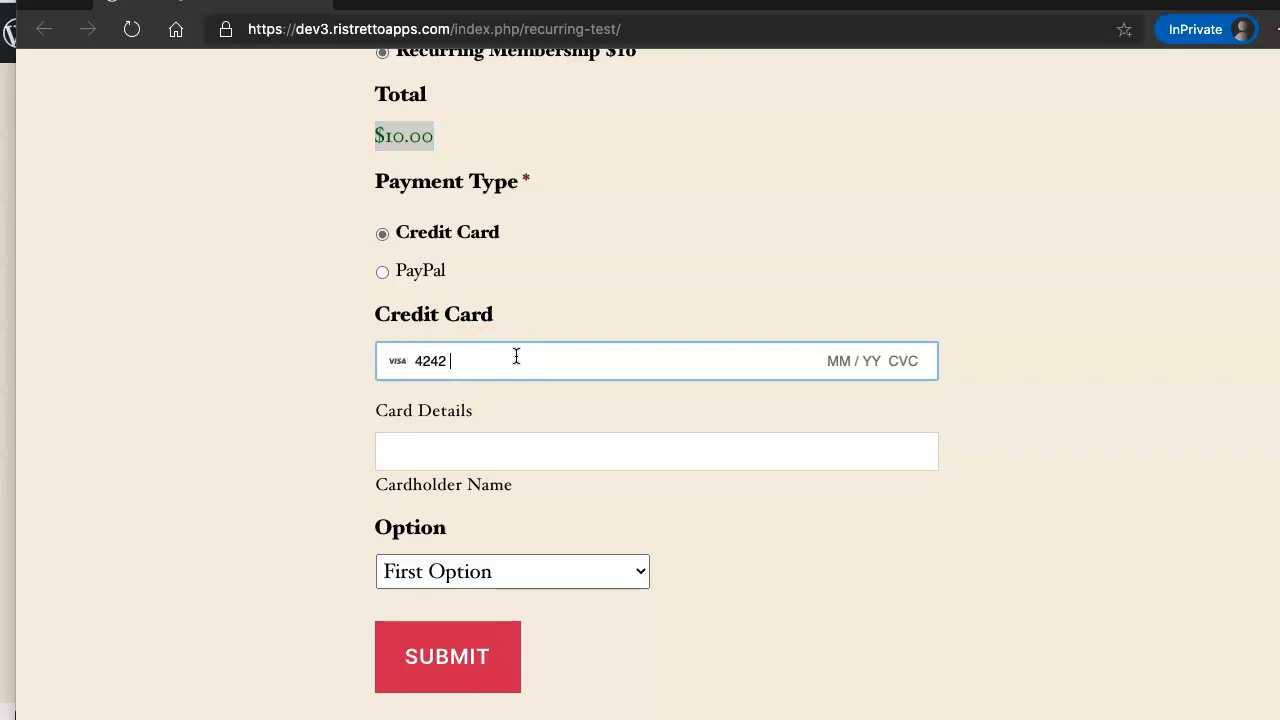
pyautogui.write('4242 4242 42')
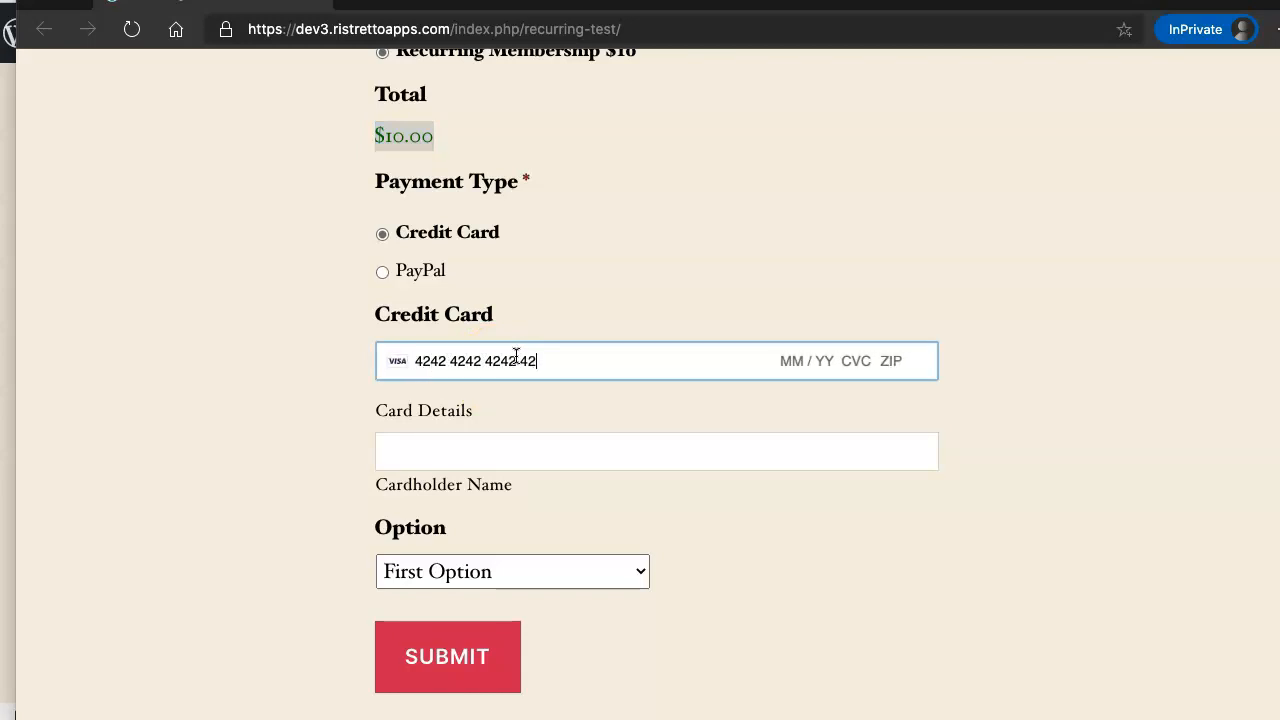
pyautogui.write('02 / 42 424 24224')
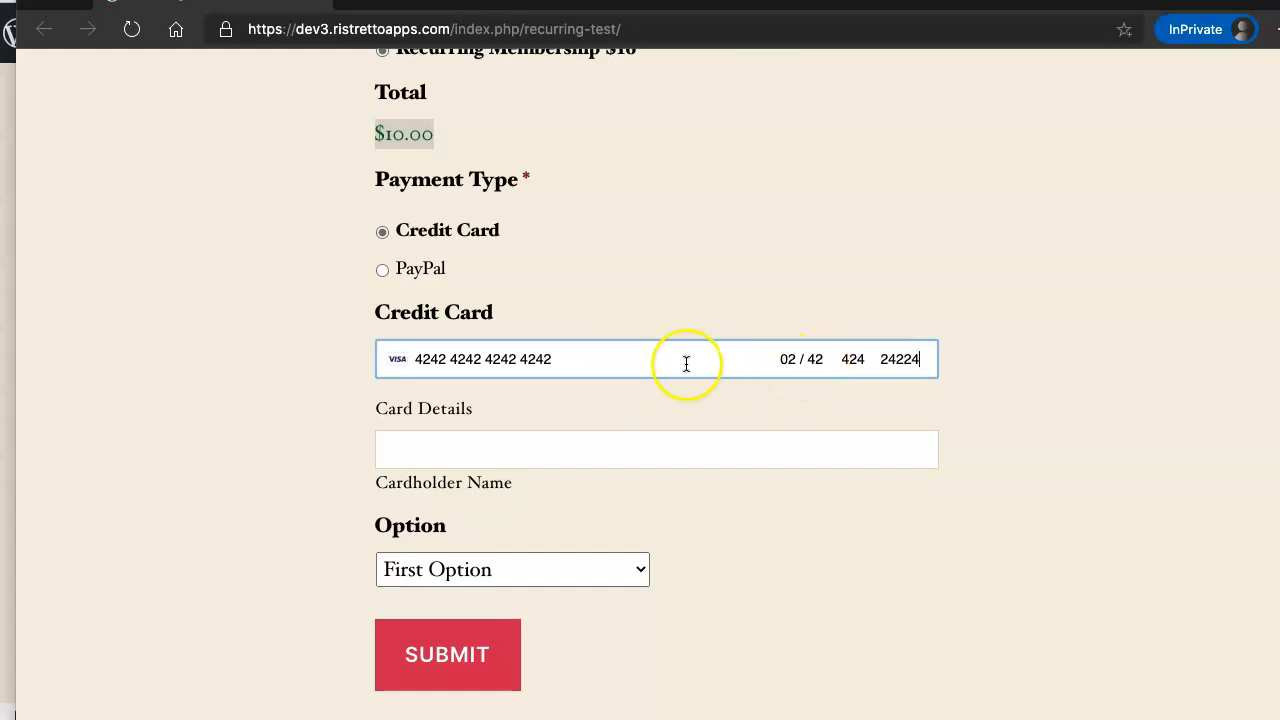
pyautogui.click(585, 452)
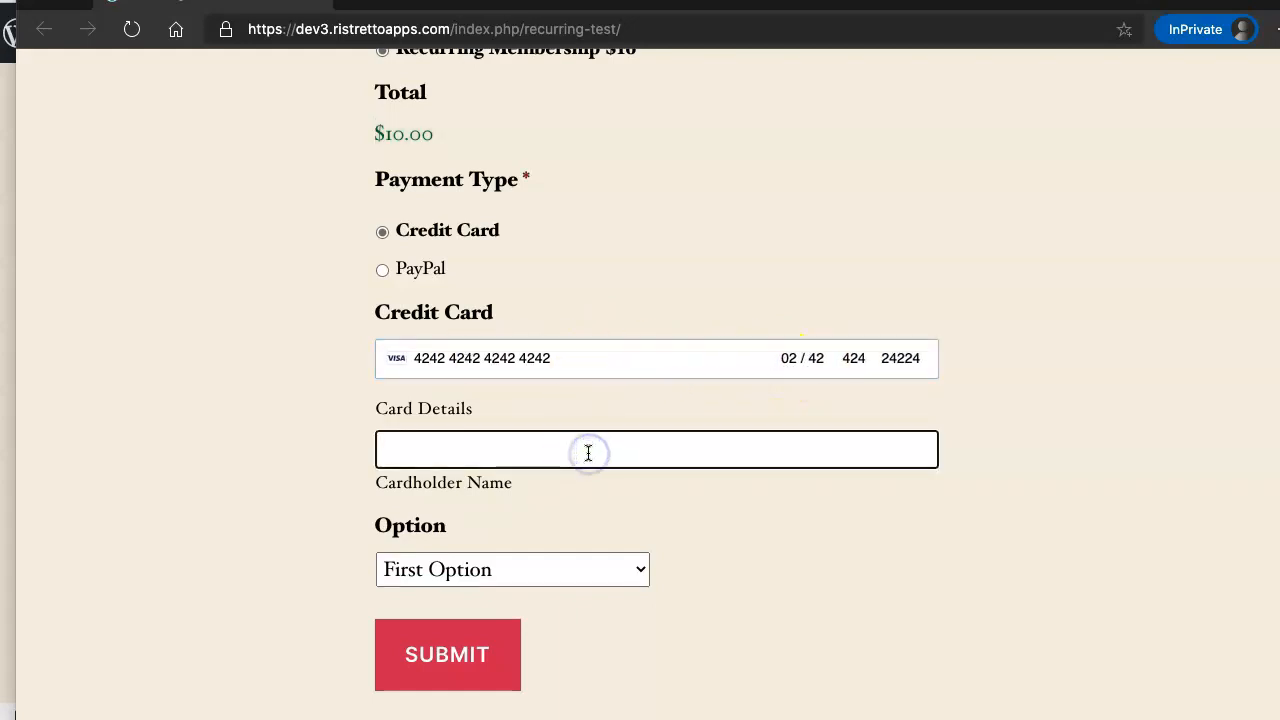
pyautogui.write('teasdlka sdlaksd f')
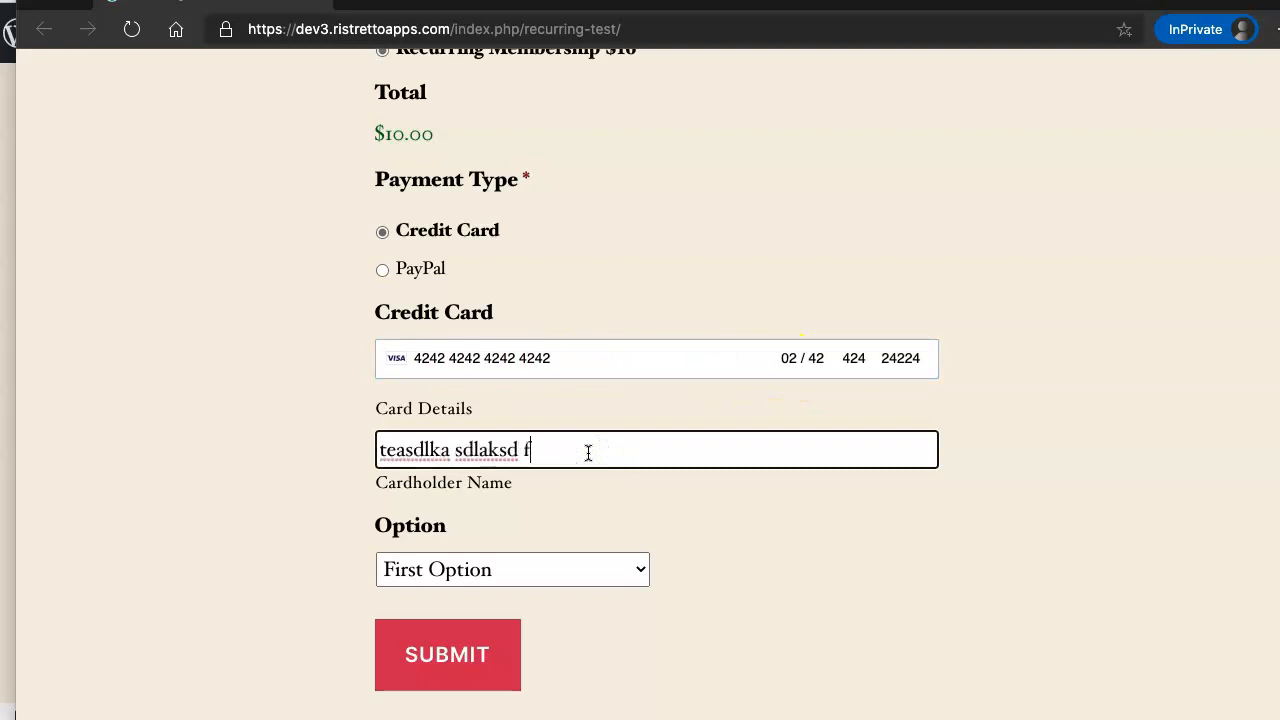
pyautogui.press('BackSpace')
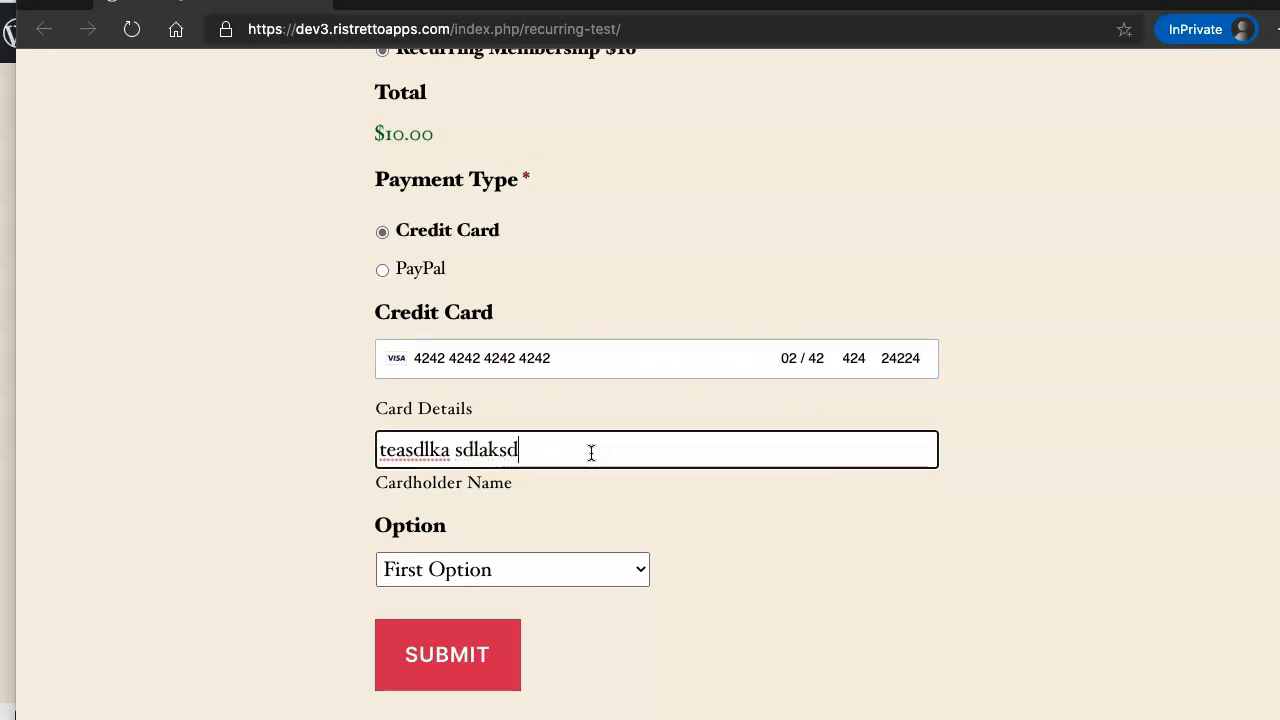
pyautogui.scroll(-1, 470, 550)
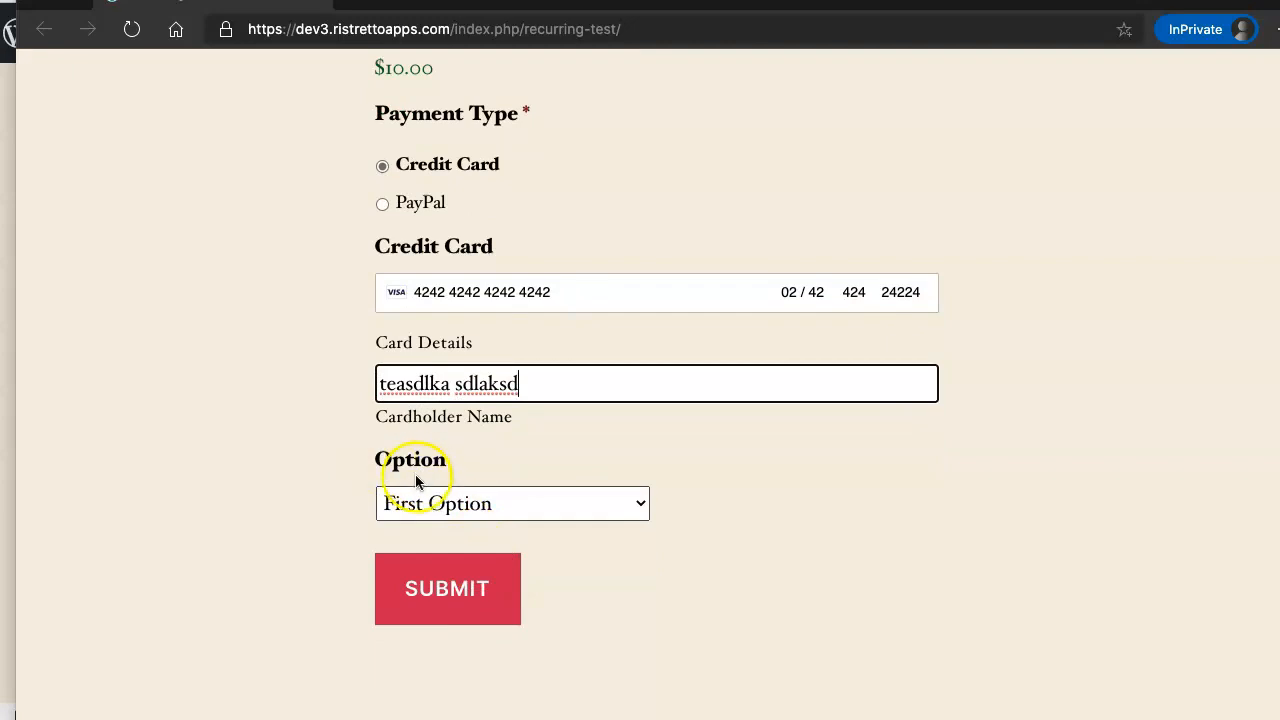
pyautogui.click(451, 594)
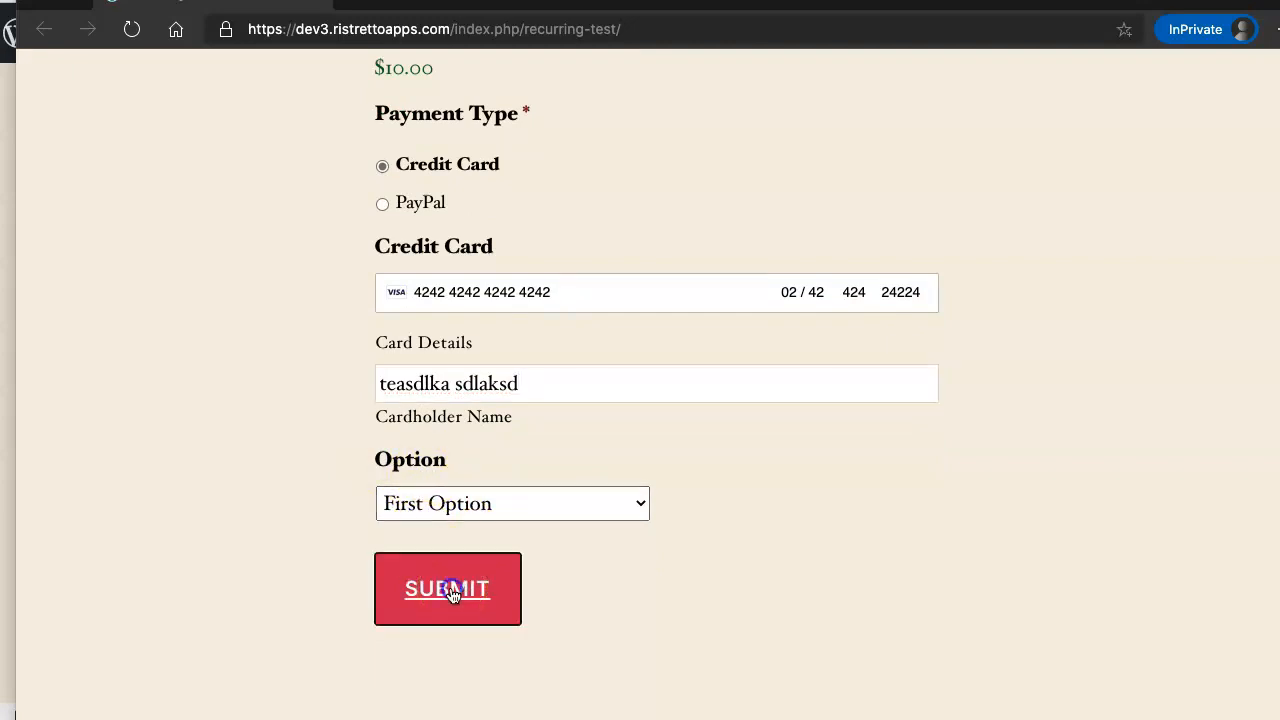
# - Open entry #28, the new Visa Credit Card test submission, from the form's Entries list
pyautogui.click(451, 594)
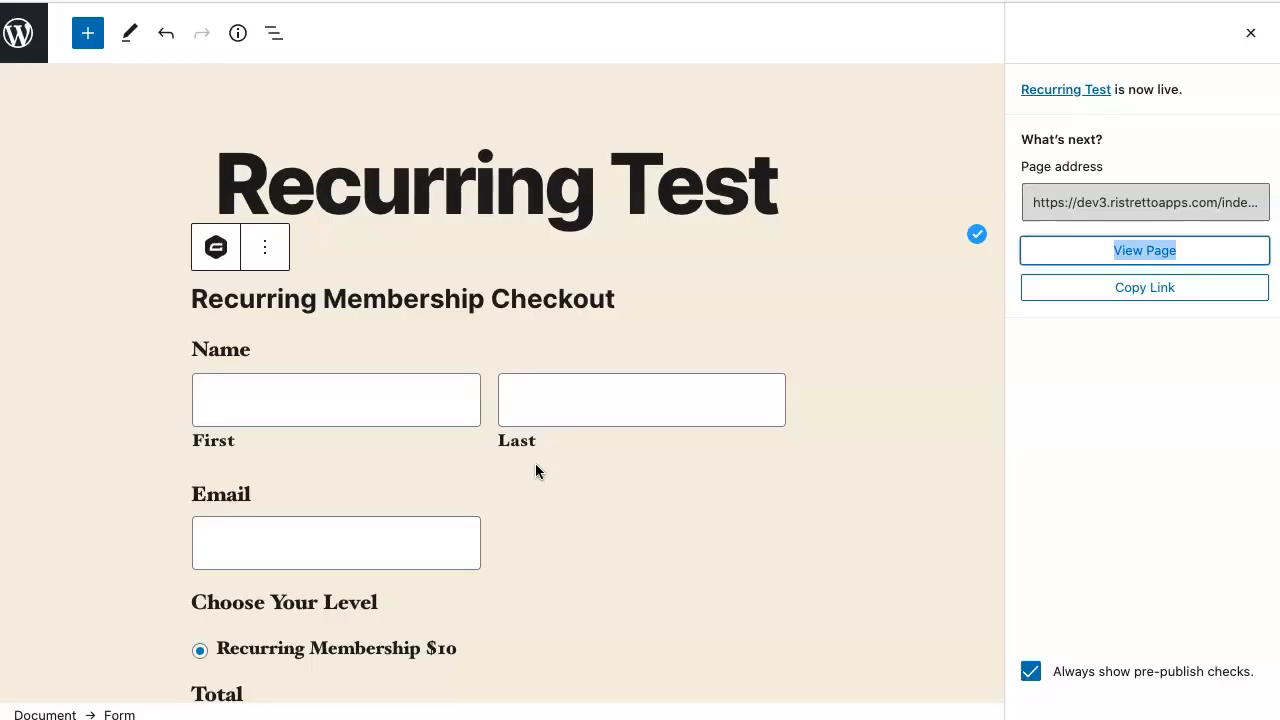
pyautogui.click(580, 407)
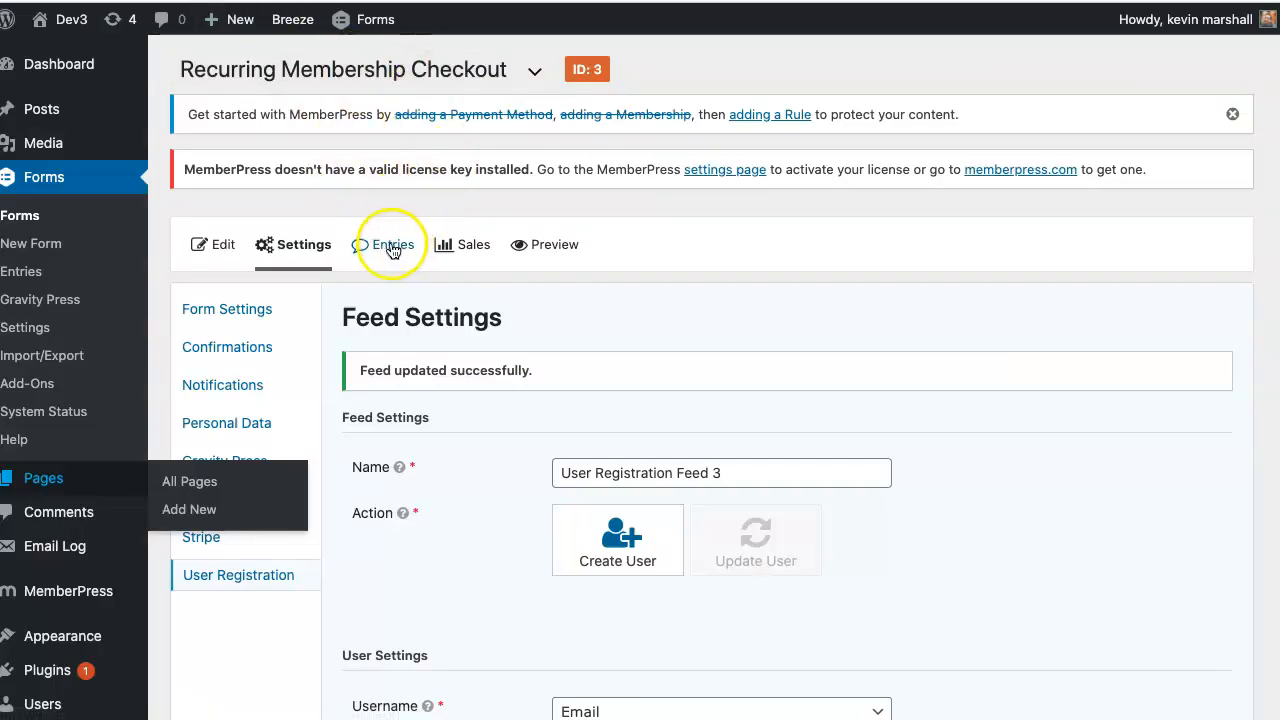
pyautogui.click(392, 250)
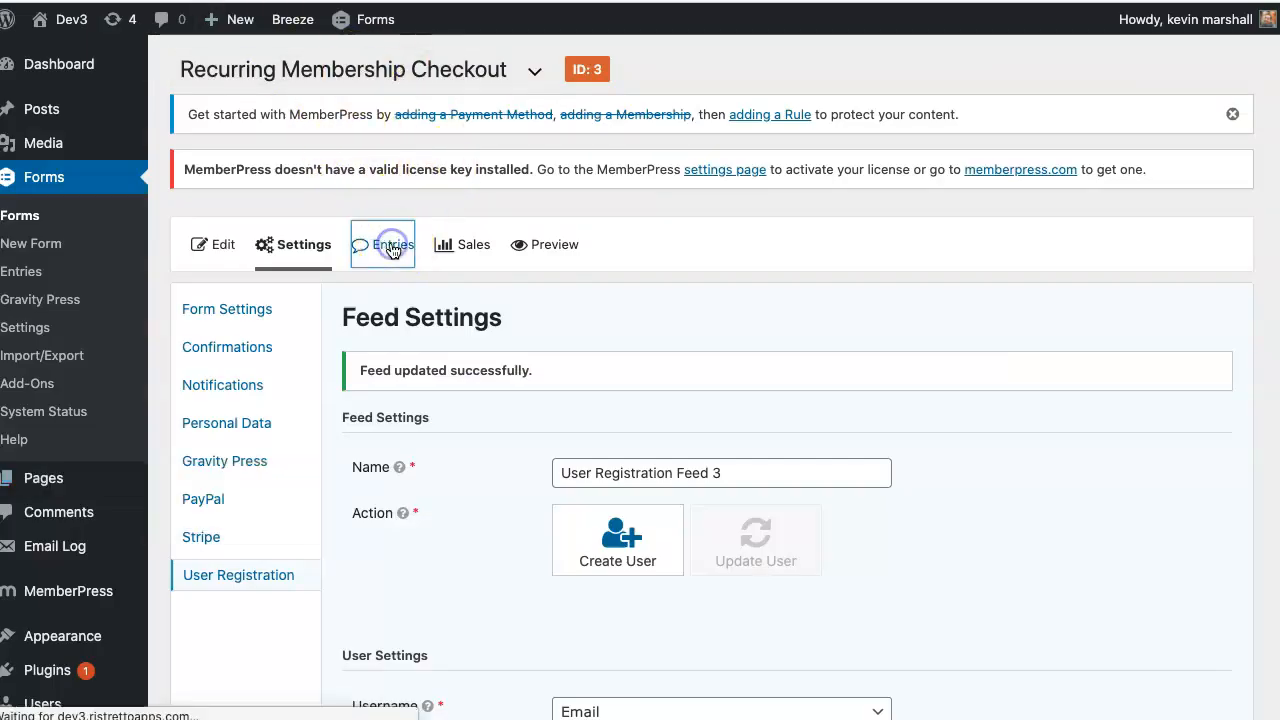
pyautogui.click(481, 330)
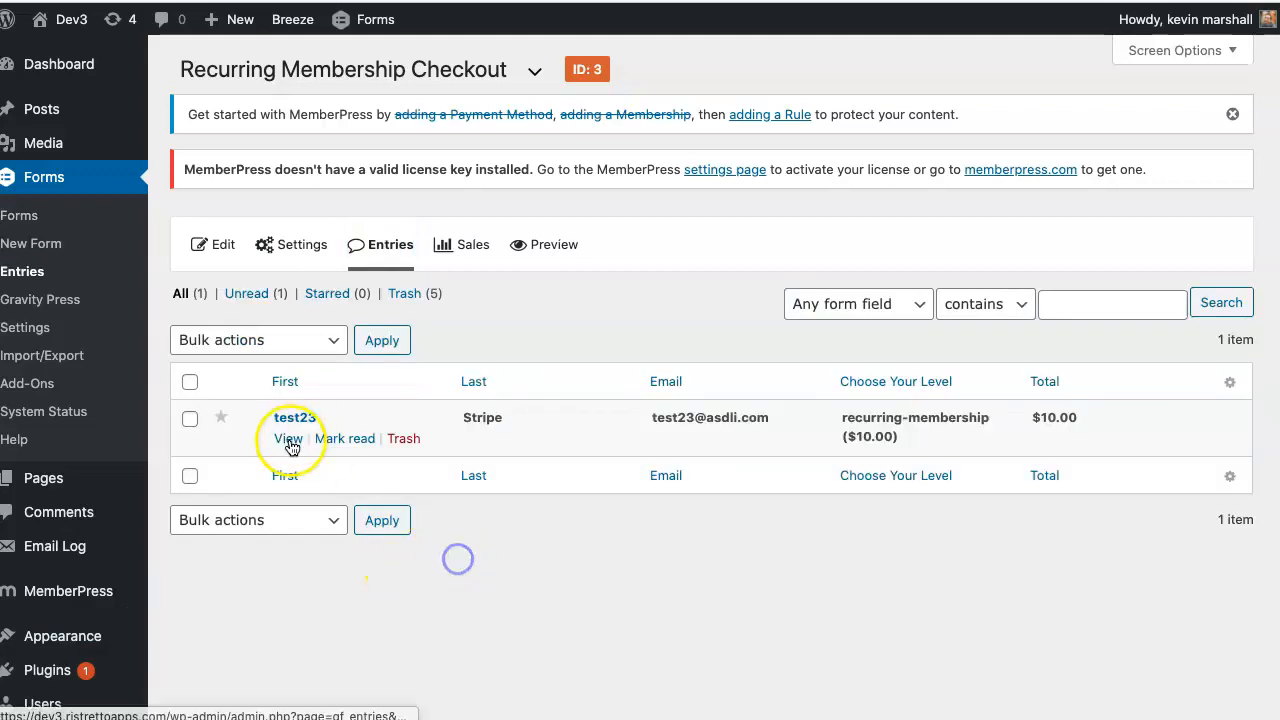
pyautogui.click(288, 440)
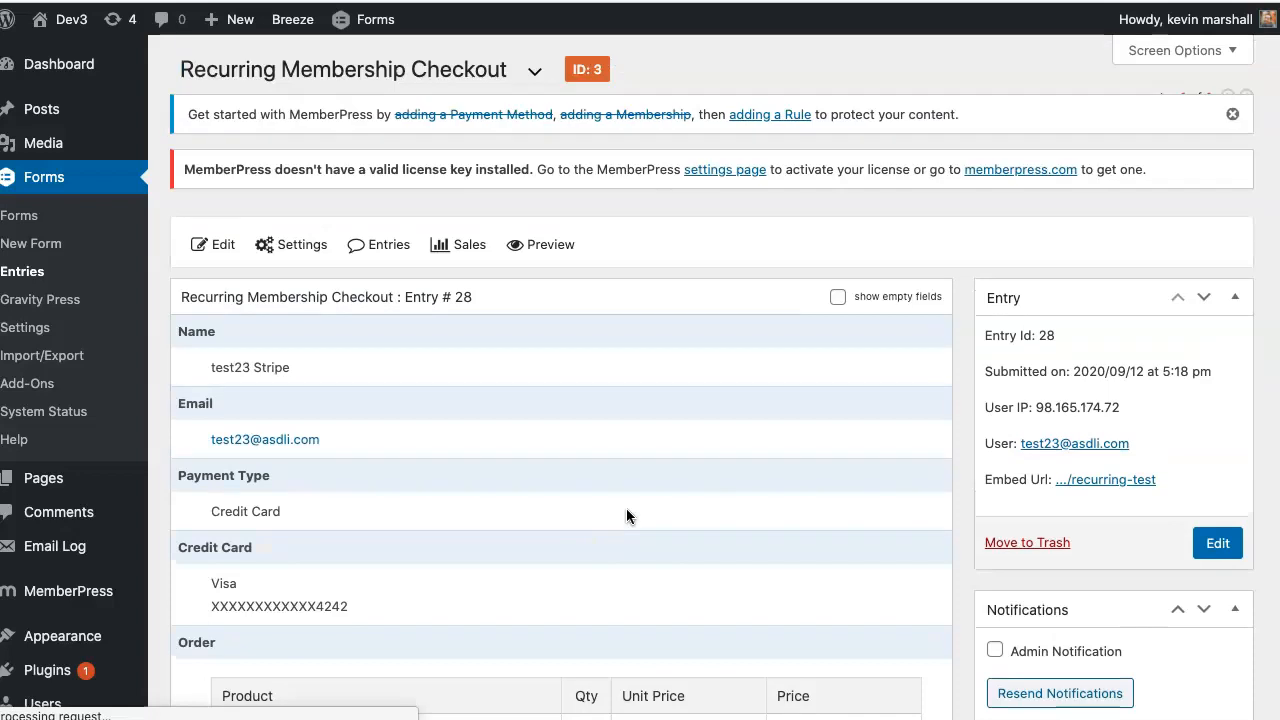
pyautogui.scroll(-1, 627, 510)
pyautogui.scroll(-1, 626, 508)
pyautogui.click(1087, 314)
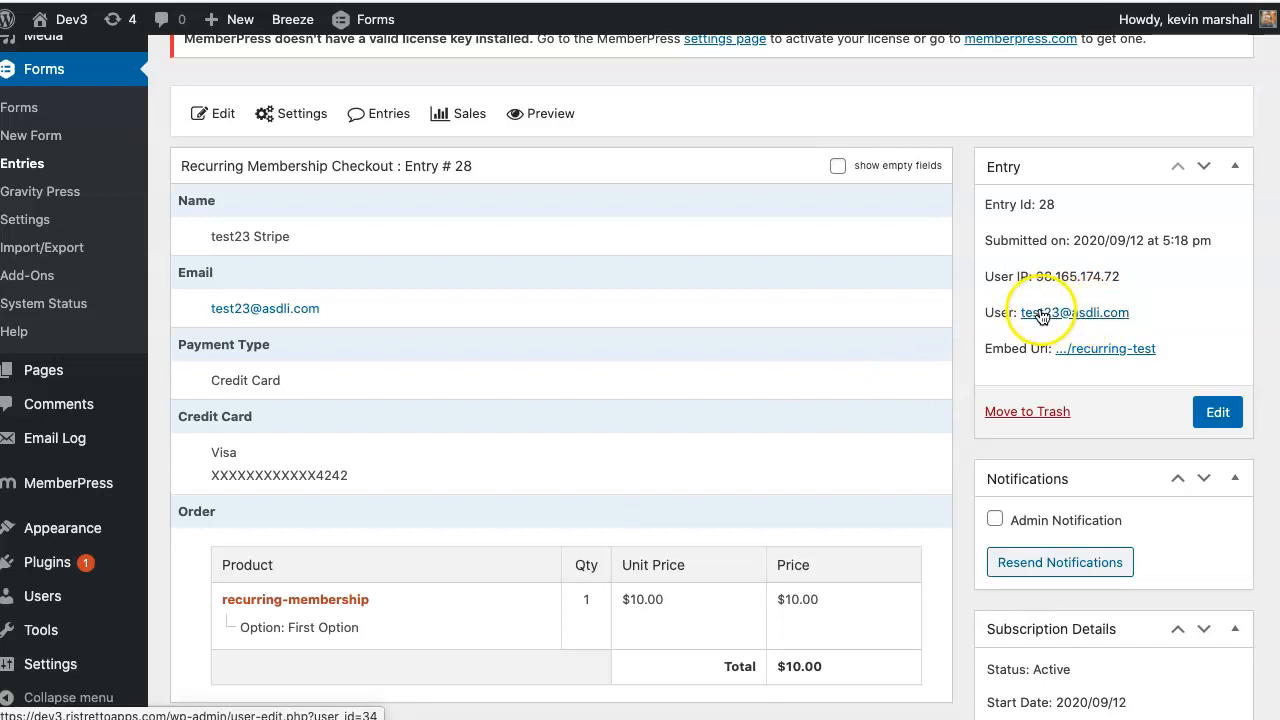
pyautogui.scroll(-2, 400, 331)
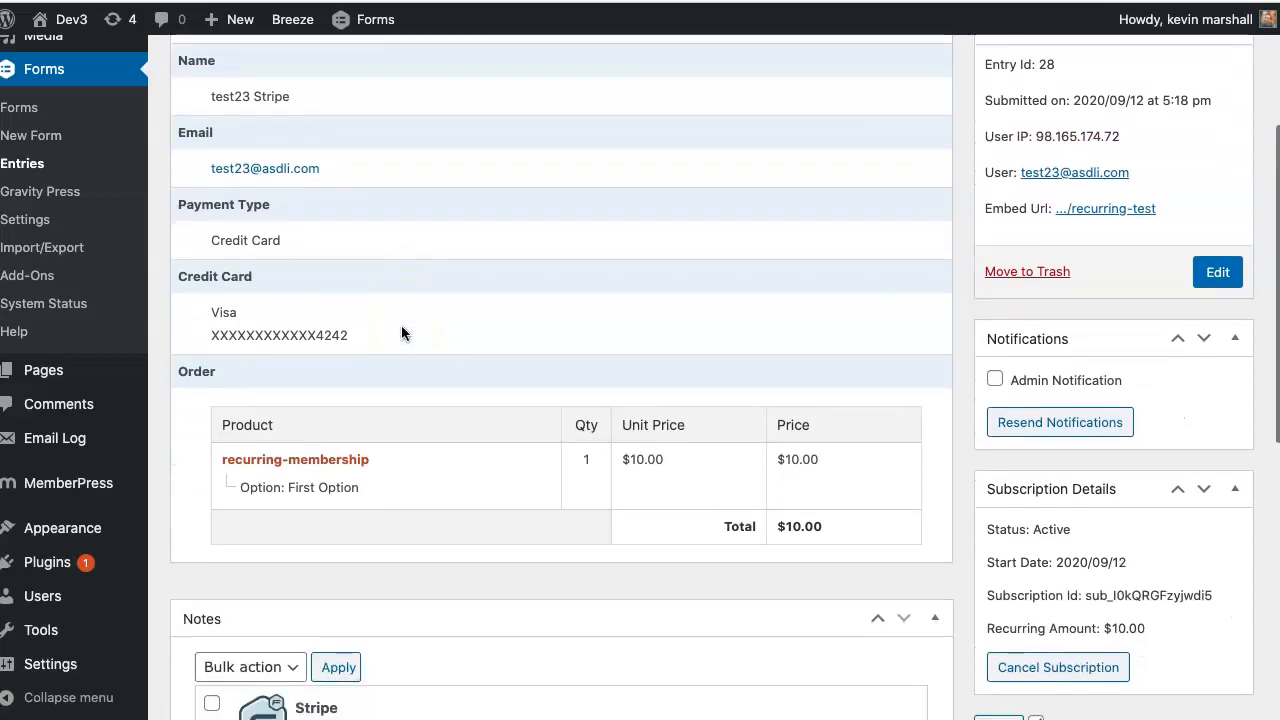
pyautogui.moveTo(378, 334); pyautogui.dragTo(222, 335)
pyautogui.scroll(-3, 434, 341)
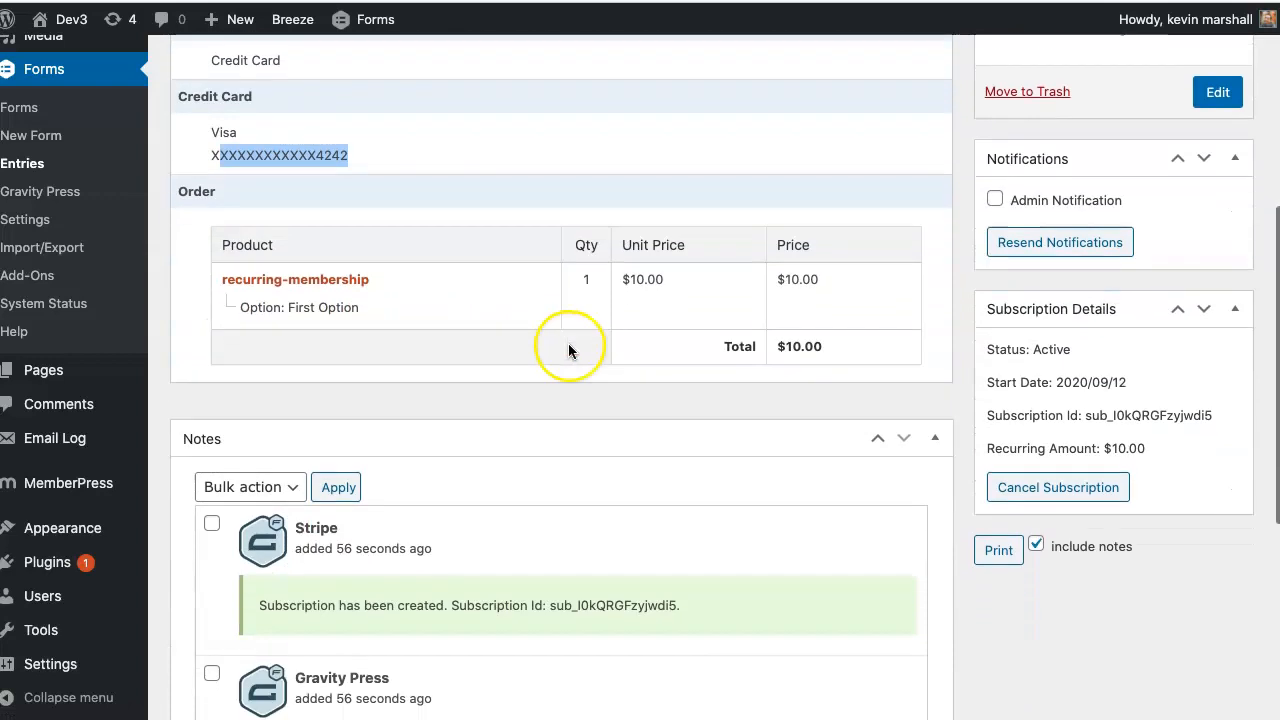
pyautogui.scroll(-3, 568, 350)
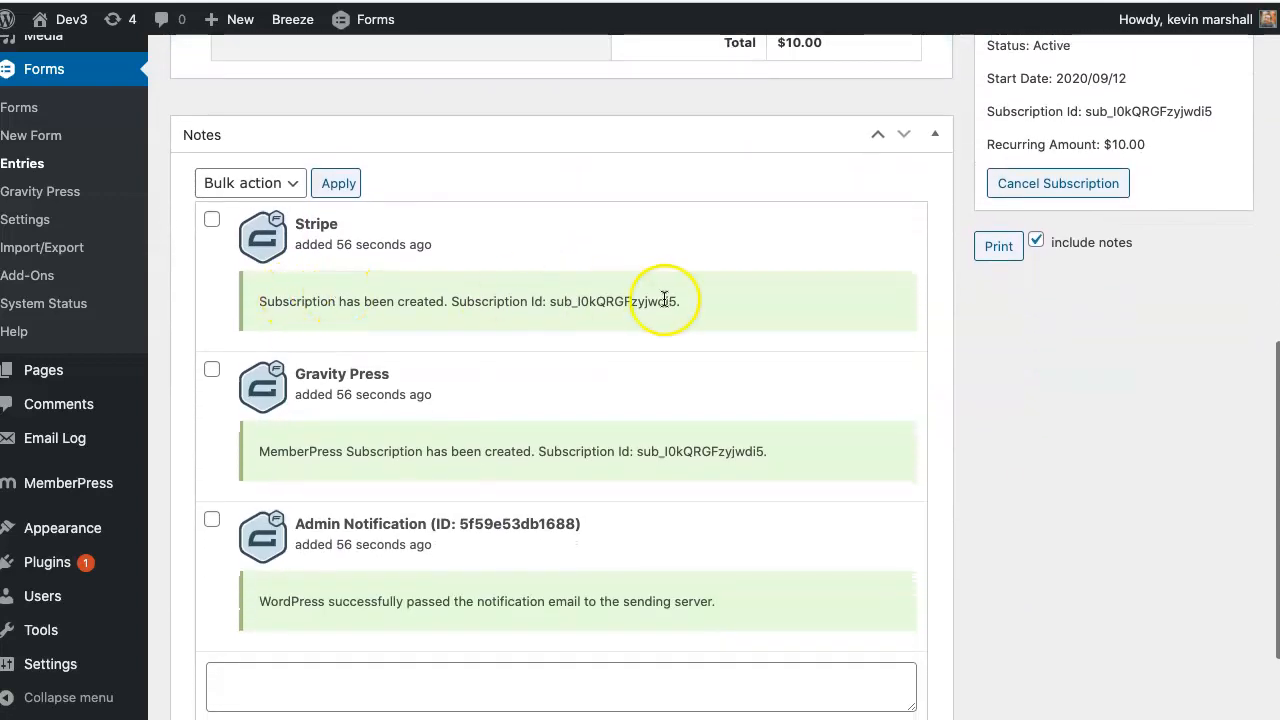
pyautogui.moveTo(742, 312); pyautogui.dragTo(258, 302)
pyautogui.moveTo(689, 300); pyautogui.dragTo(564, 297)
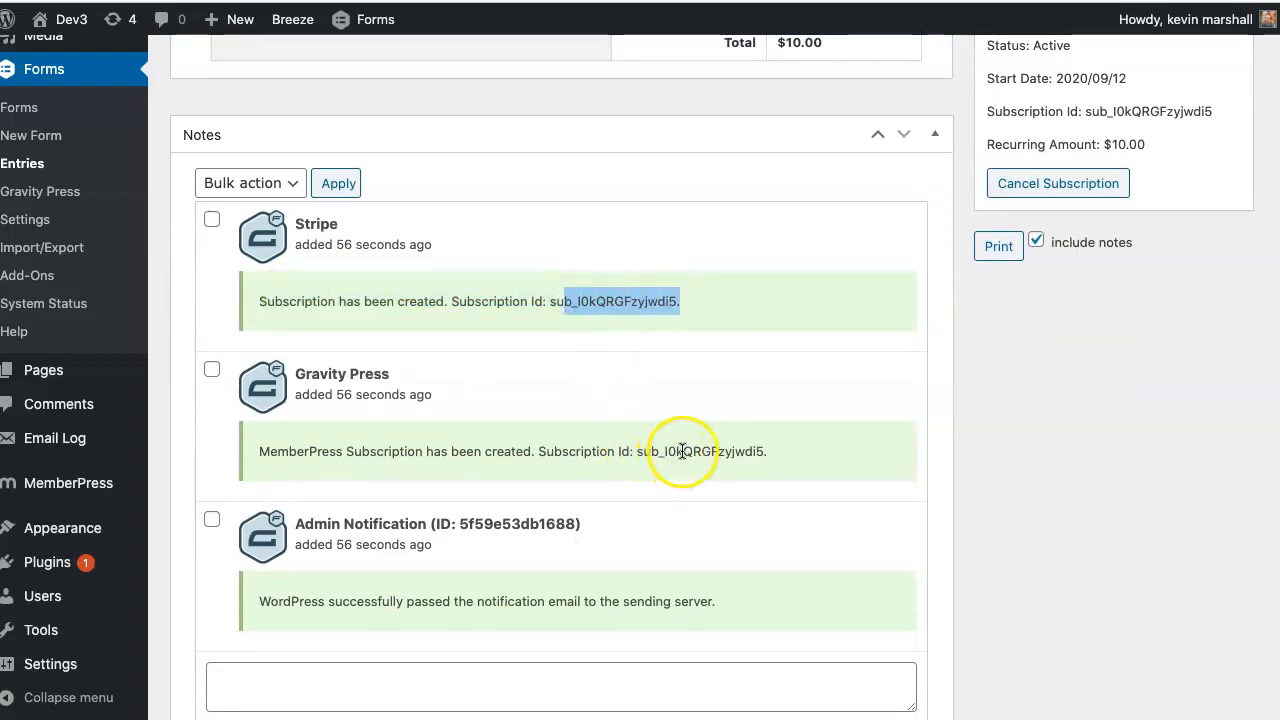
pyautogui.doubleClick(360, 451)
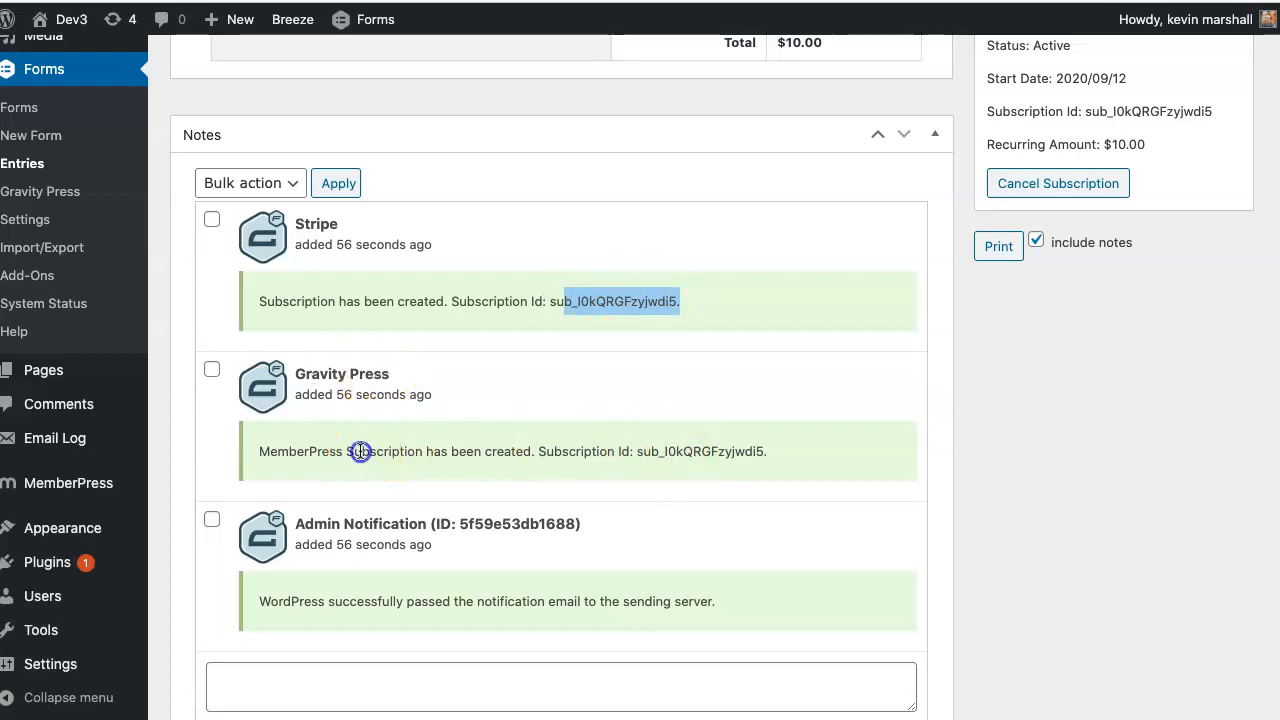
pyautogui.click(703, 451)
pyautogui.moveTo(718, 601); pyautogui.dragTo(287, 601)
pyautogui.scroll(10, 789, 452)
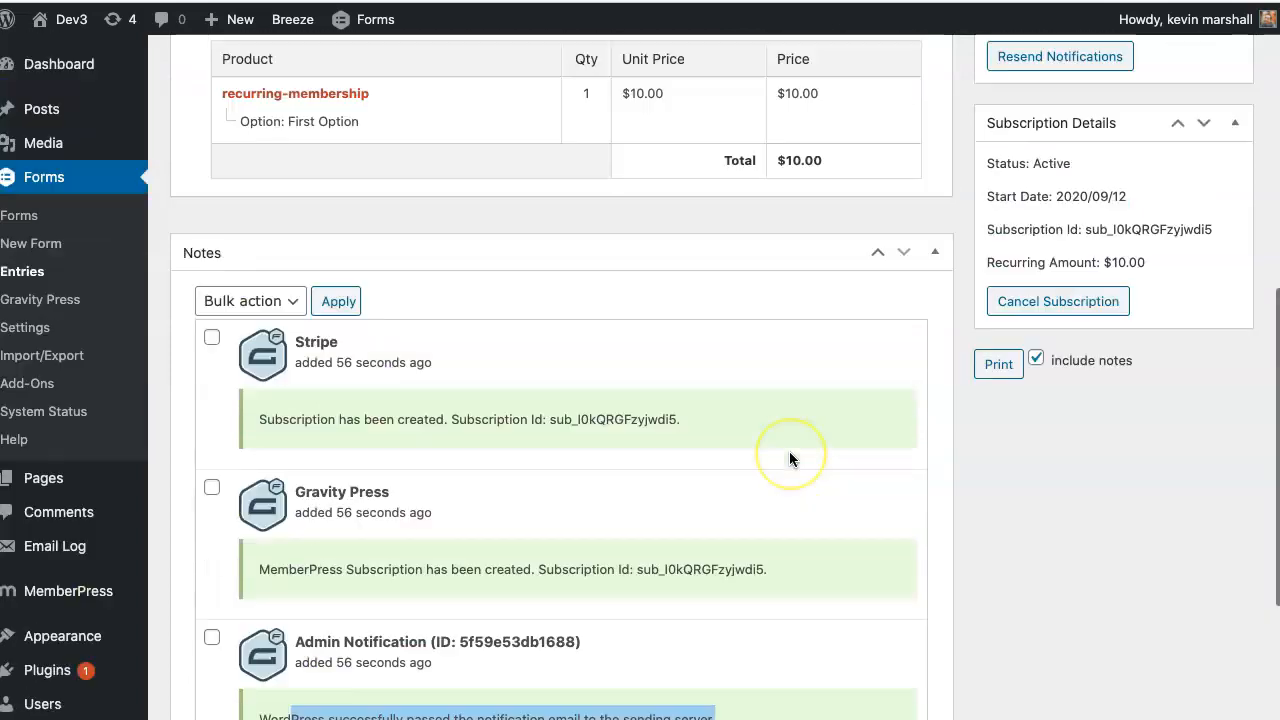
pyautogui.scroll(1, 789, 452)
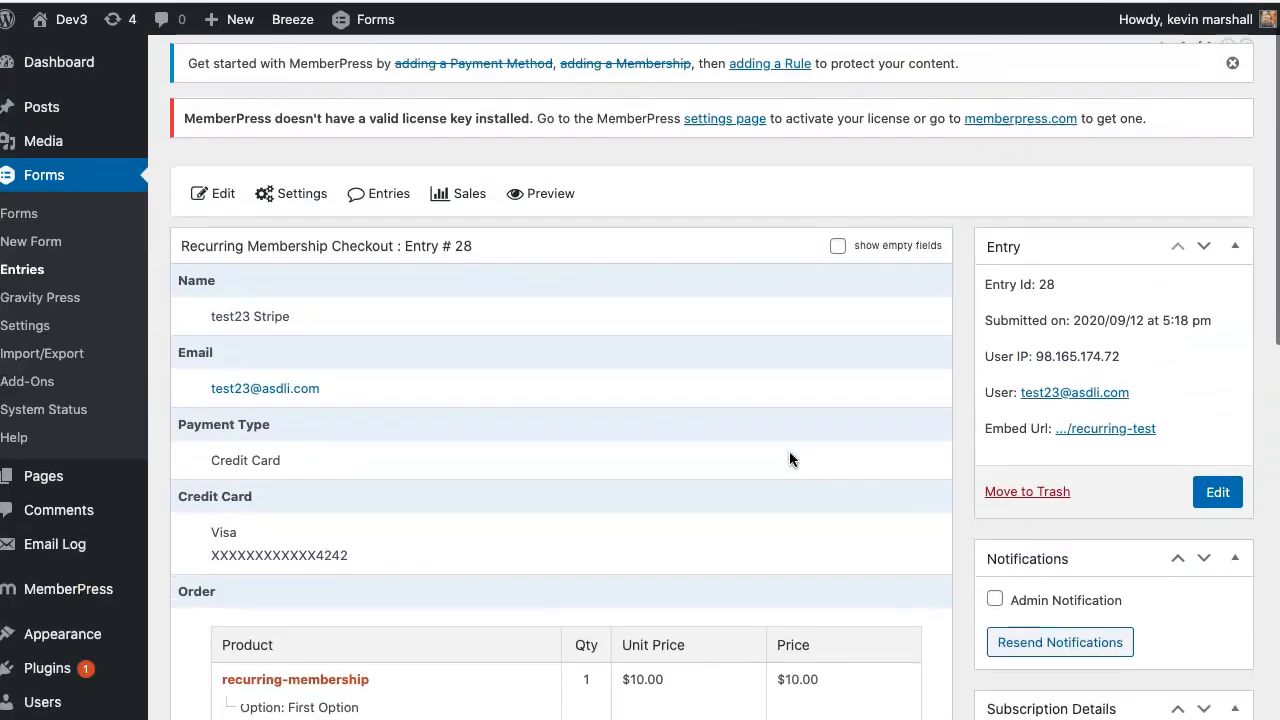
pyautogui.scroll(-9, 789, 452)
pyautogui.scroll(10, 789, 452)
pyautogui.scroll(1, 789, 455)
pyautogui.click(781, 451)
pyautogui.moveTo(100, 592)
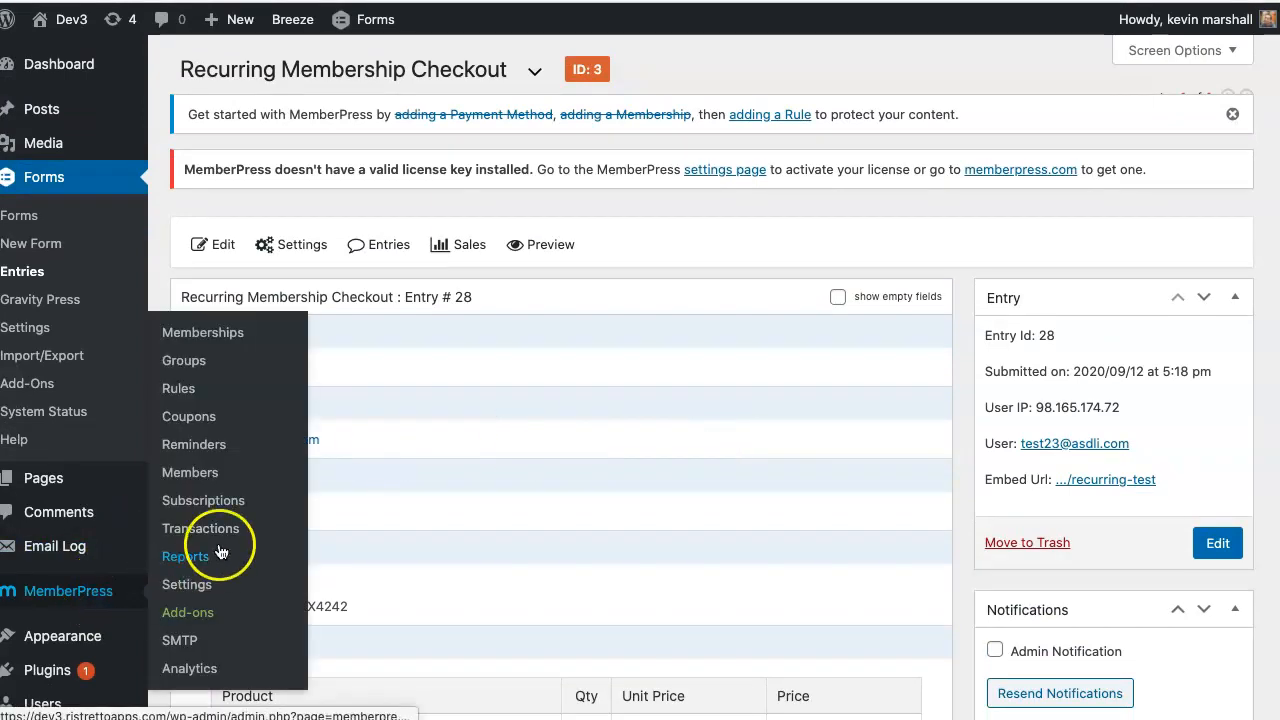
pyautogui.rightClick(231, 503)
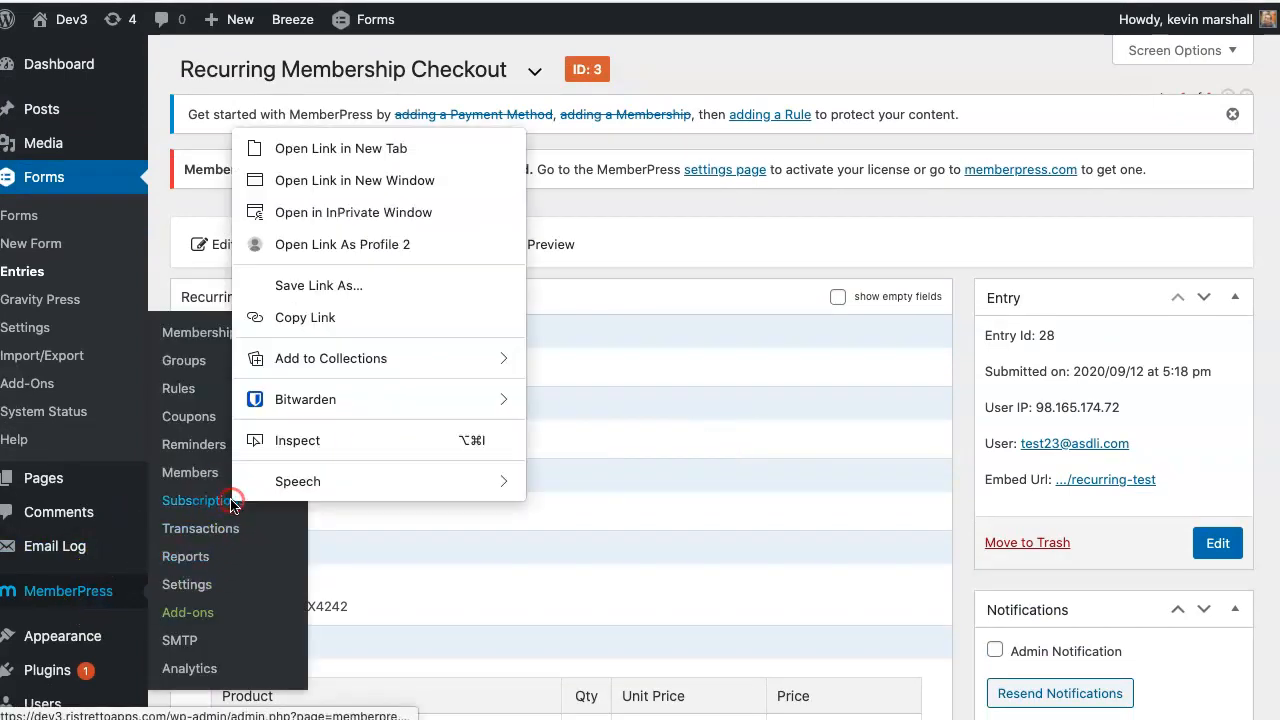
pyautogui.click(366, 149)
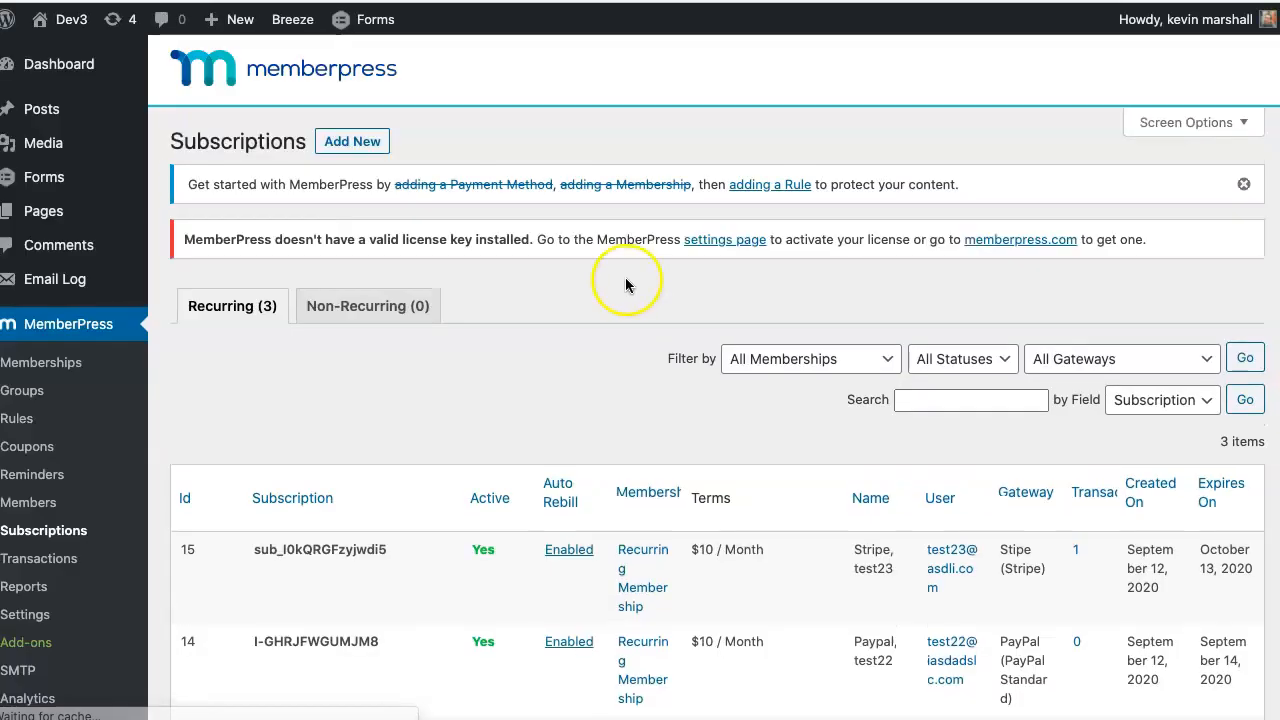
pyautogui.scroll(-2, 627, 280)
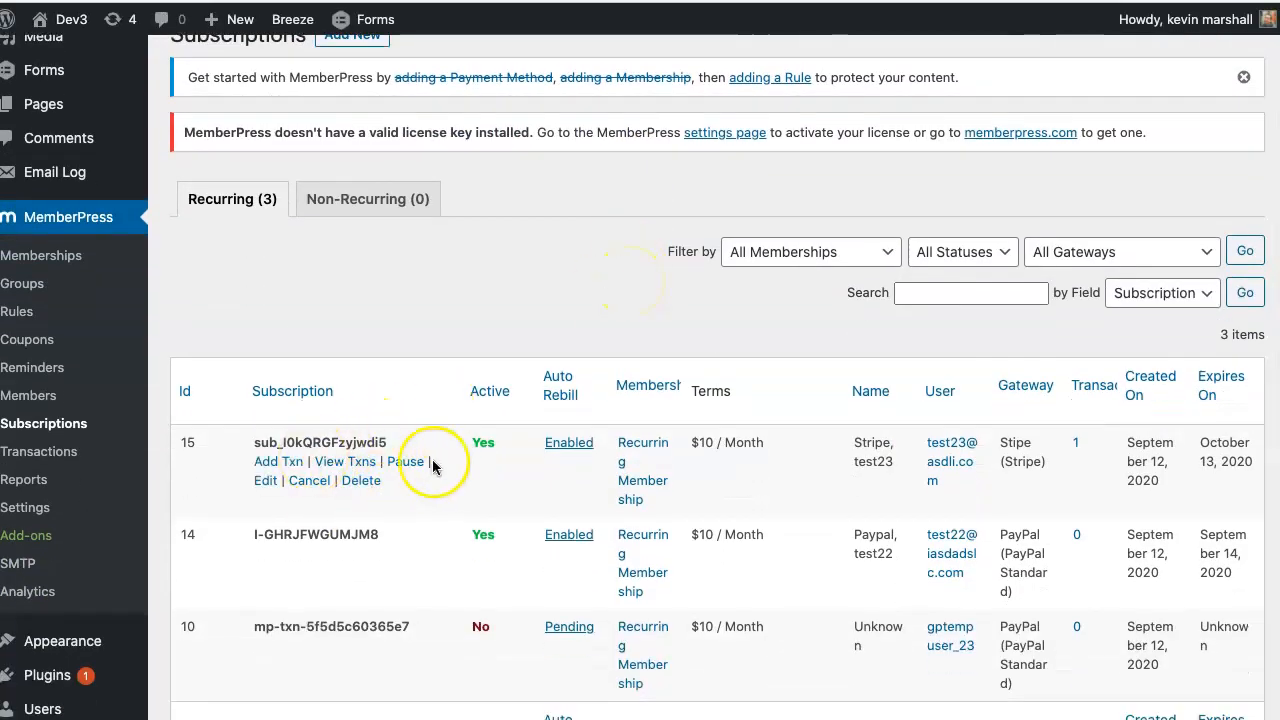
pyautogui.moveTo(464, 451)
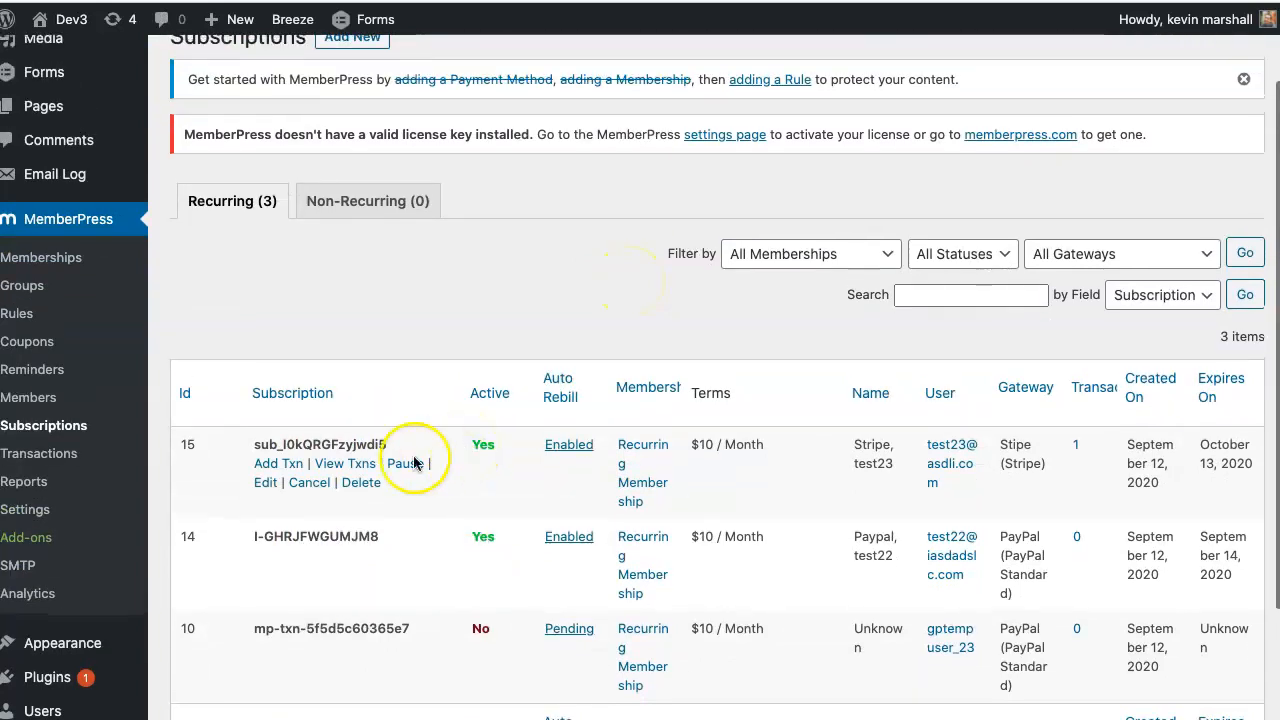
pyautogui.doubleClick(279, 446)
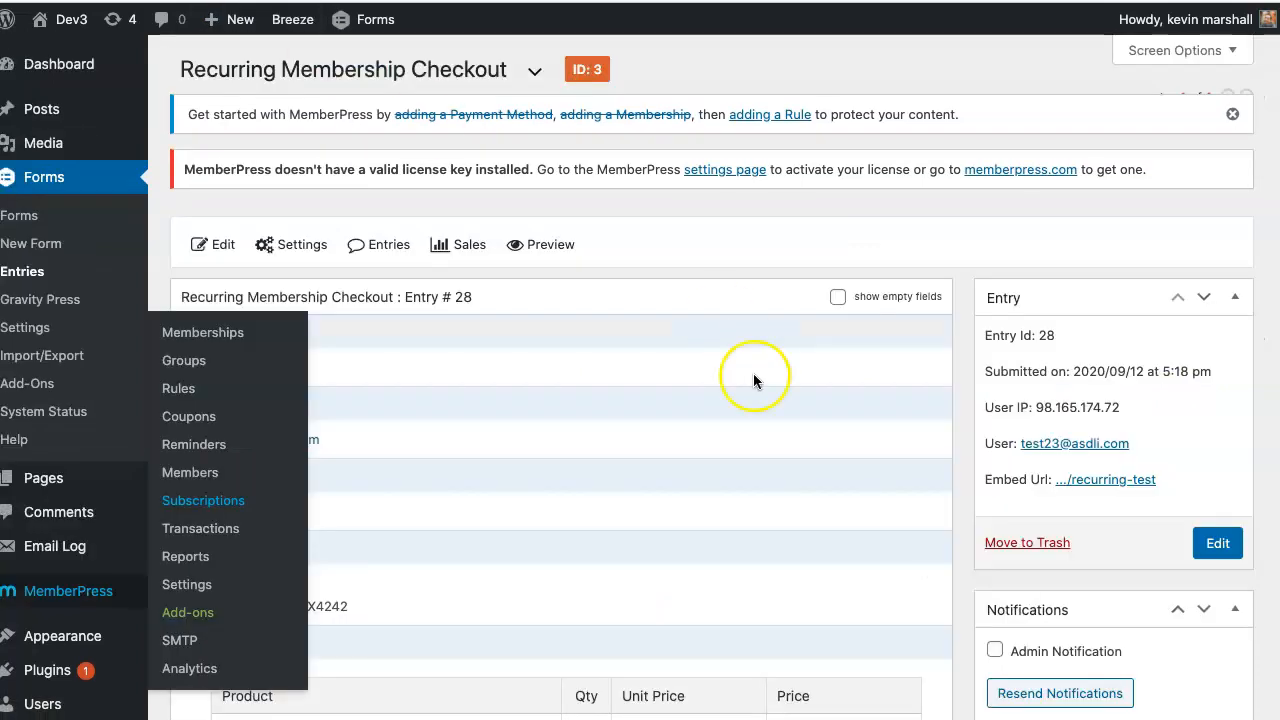
pyautogui.scroll(-3, 831, 410)
pyautogui.scroll(-4, 831, 416)
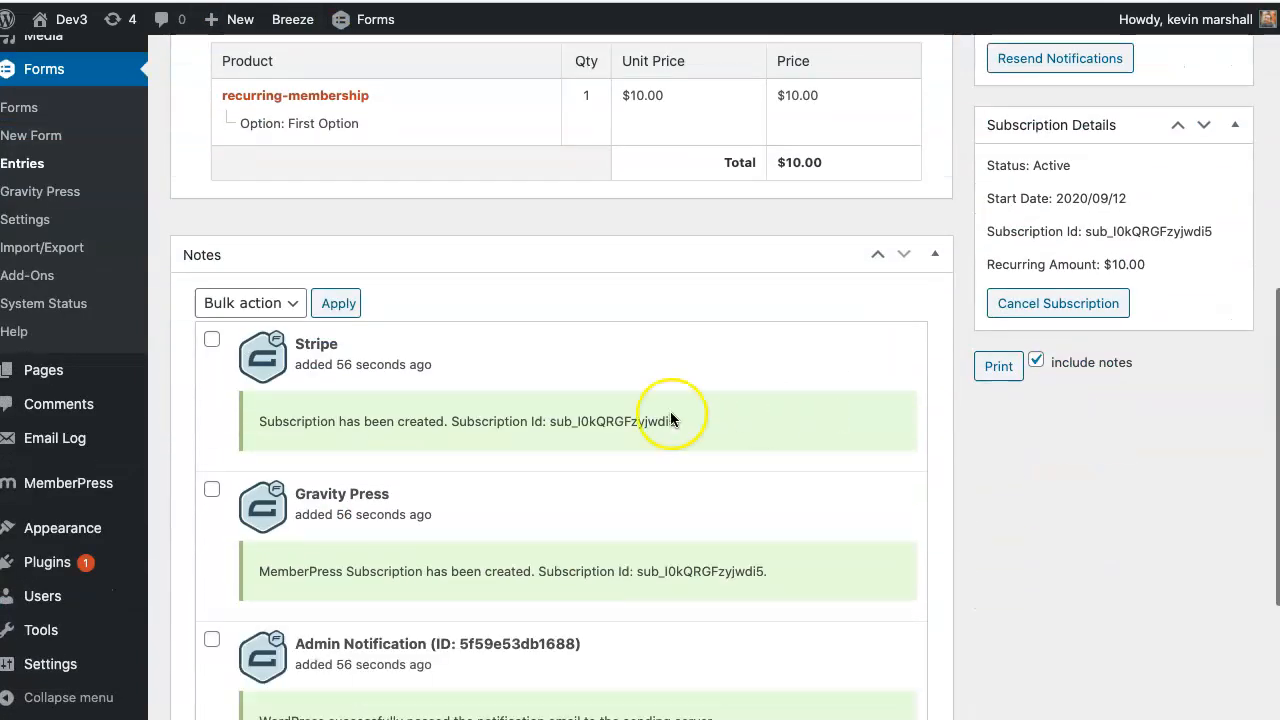
pyautogui.moveTo(676, 421); pyautogui.dragTo(595, 420)
pyautogui.doubleClick(629, 423)
pyautogui.doubleClick(1160, 231)
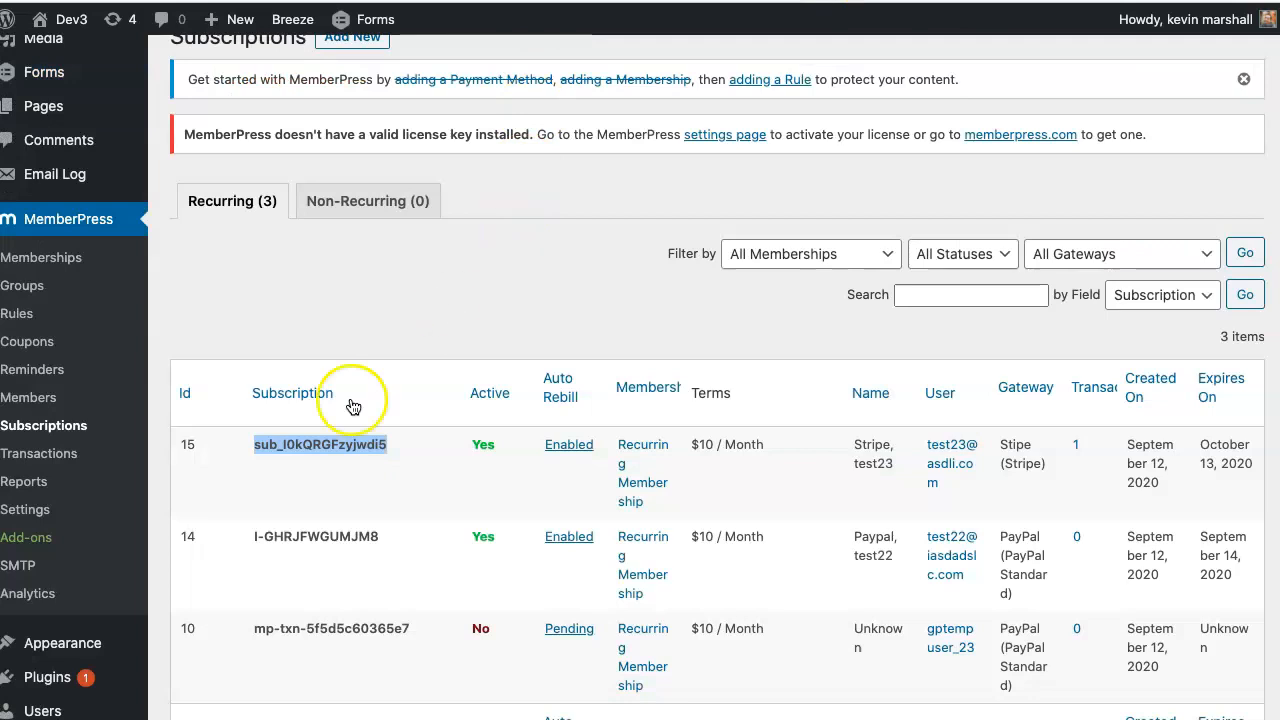
pyautogui.moveTo(320, 443)
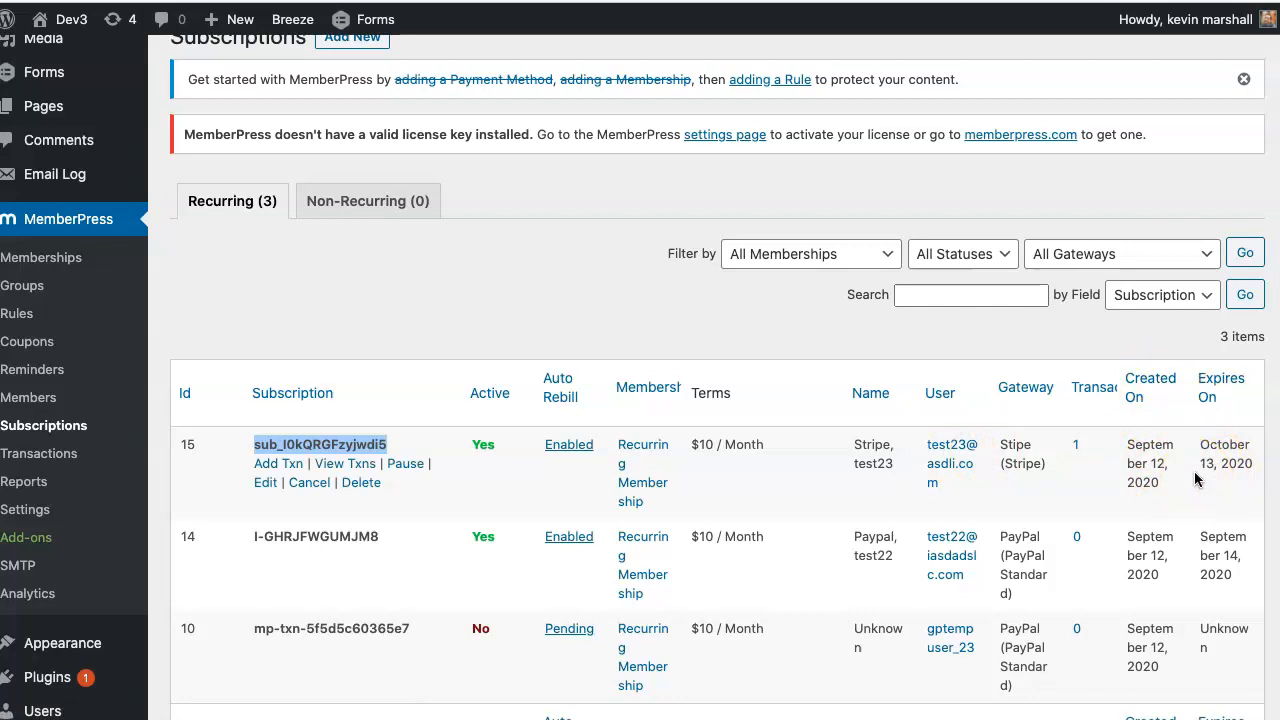
# - Open subscription 15's transactions and inspect Complete $10.00 Stripe transaction 30's ID
pyautogui.click(1077, 446)
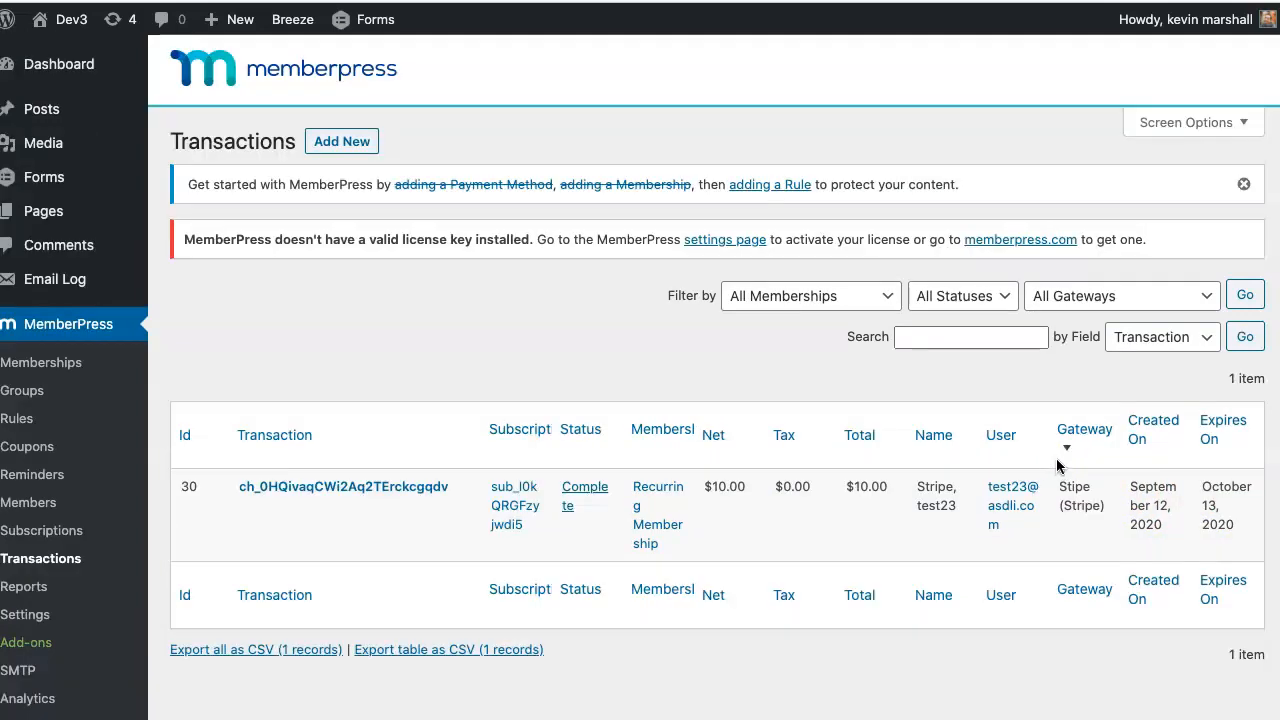
pyautogui.click(952, 483)
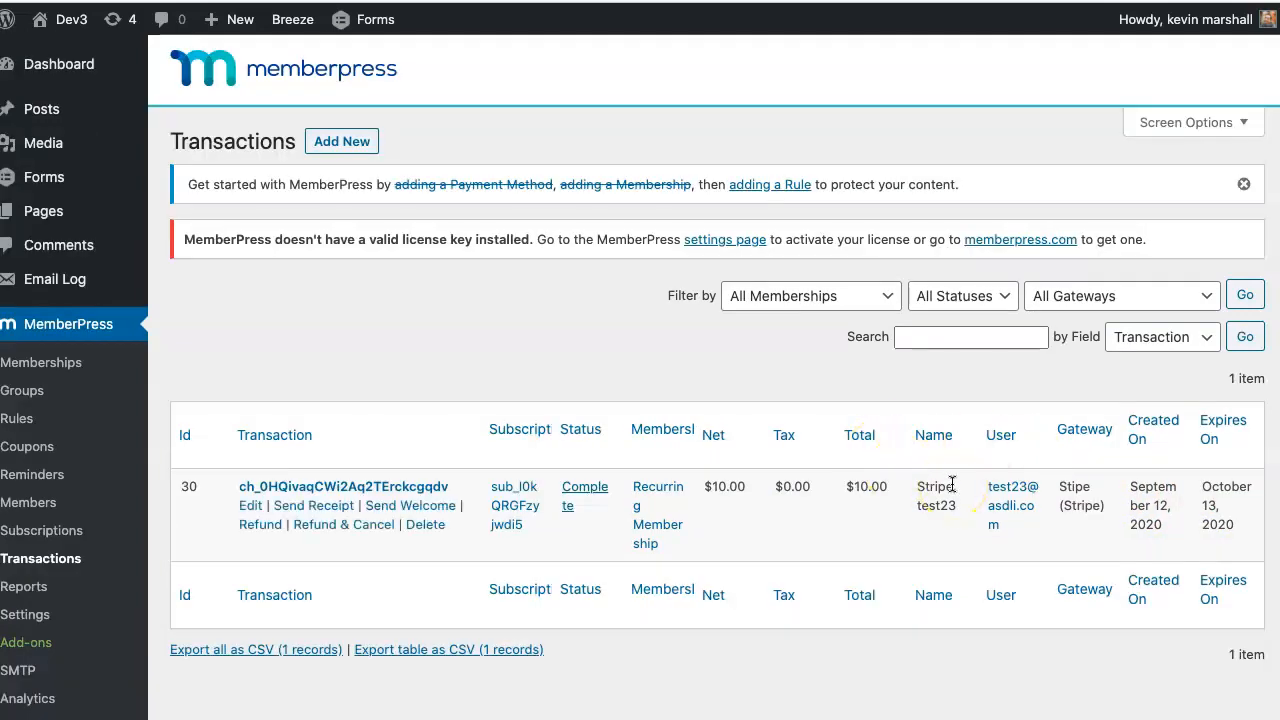
pyautogui.click(984, 489)
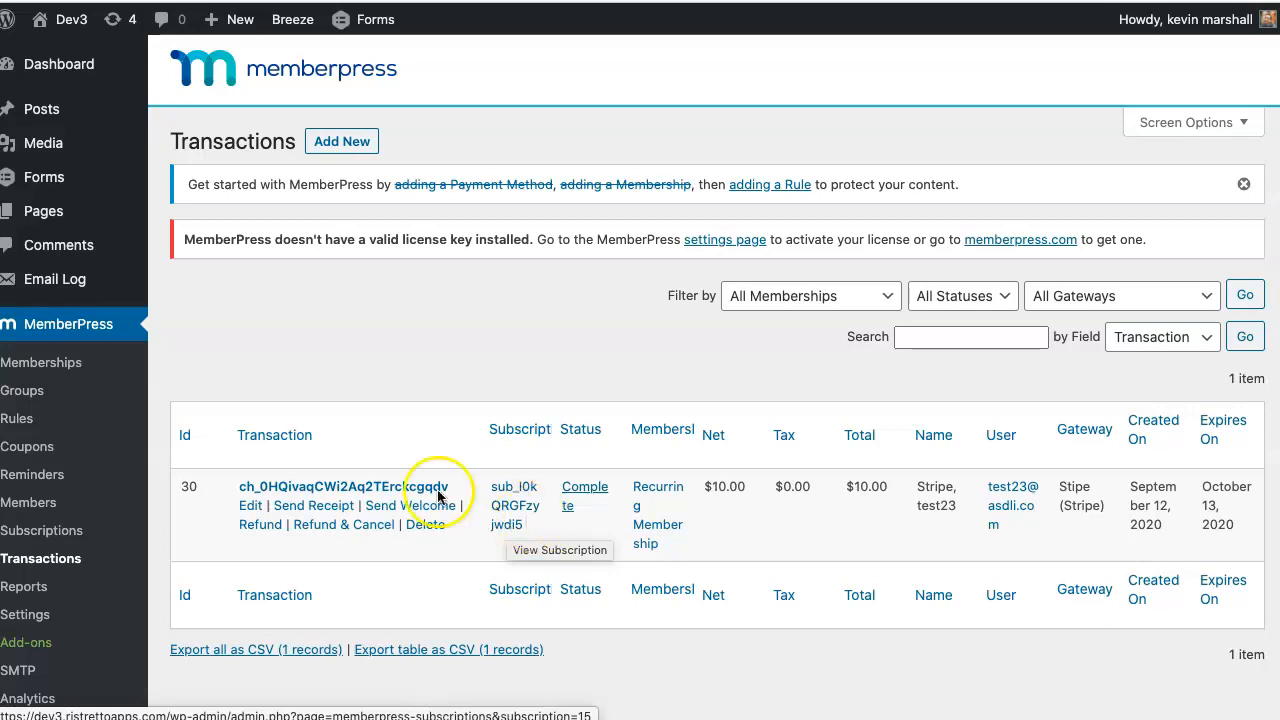
pyautogui.moveTo(468, 488); pyautogui.dragTo(229, 488)
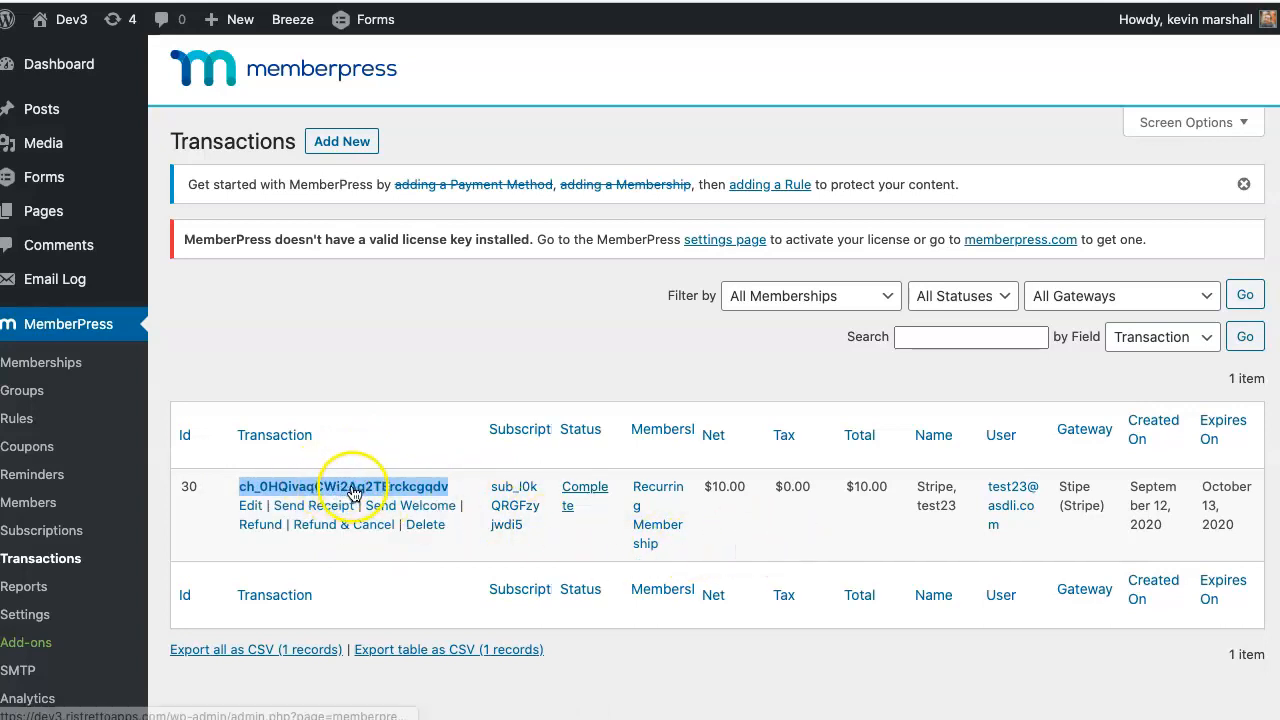
pyautogui.click(792, 523)
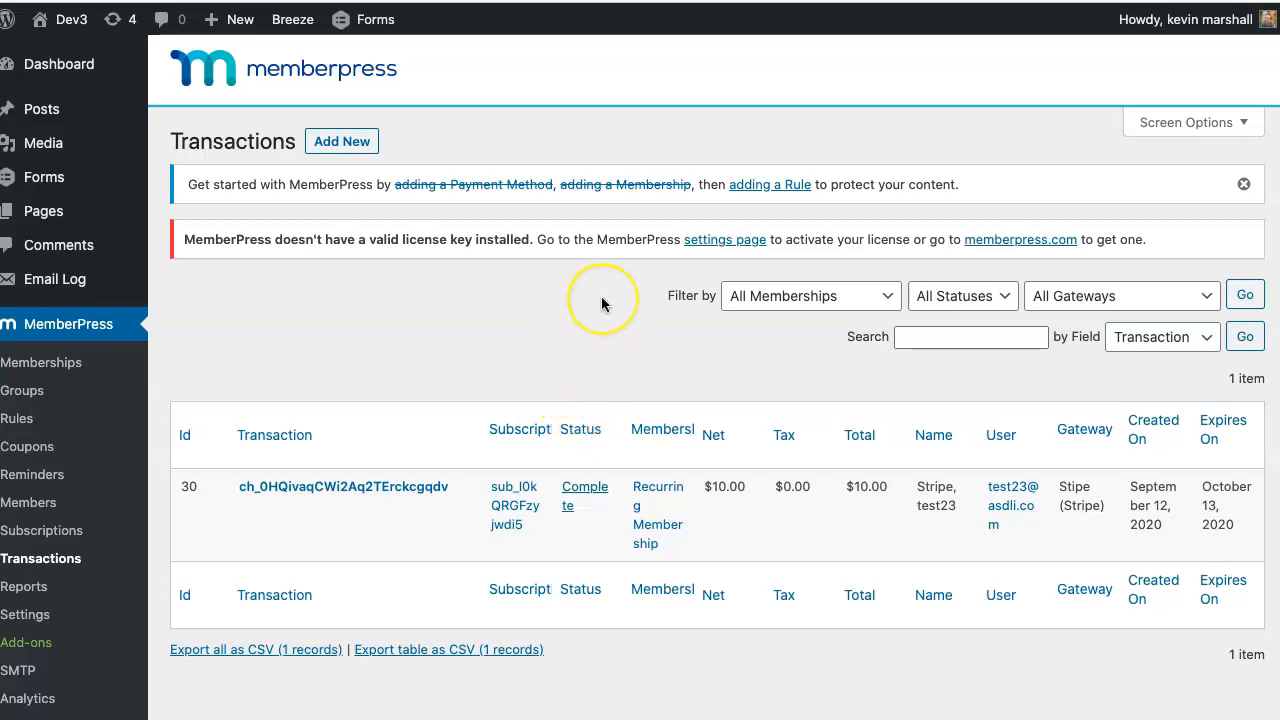
# - Close the old private window and reopen the Recurring Test page in a new InPrivate window
pyautogui.press('super+Tab')
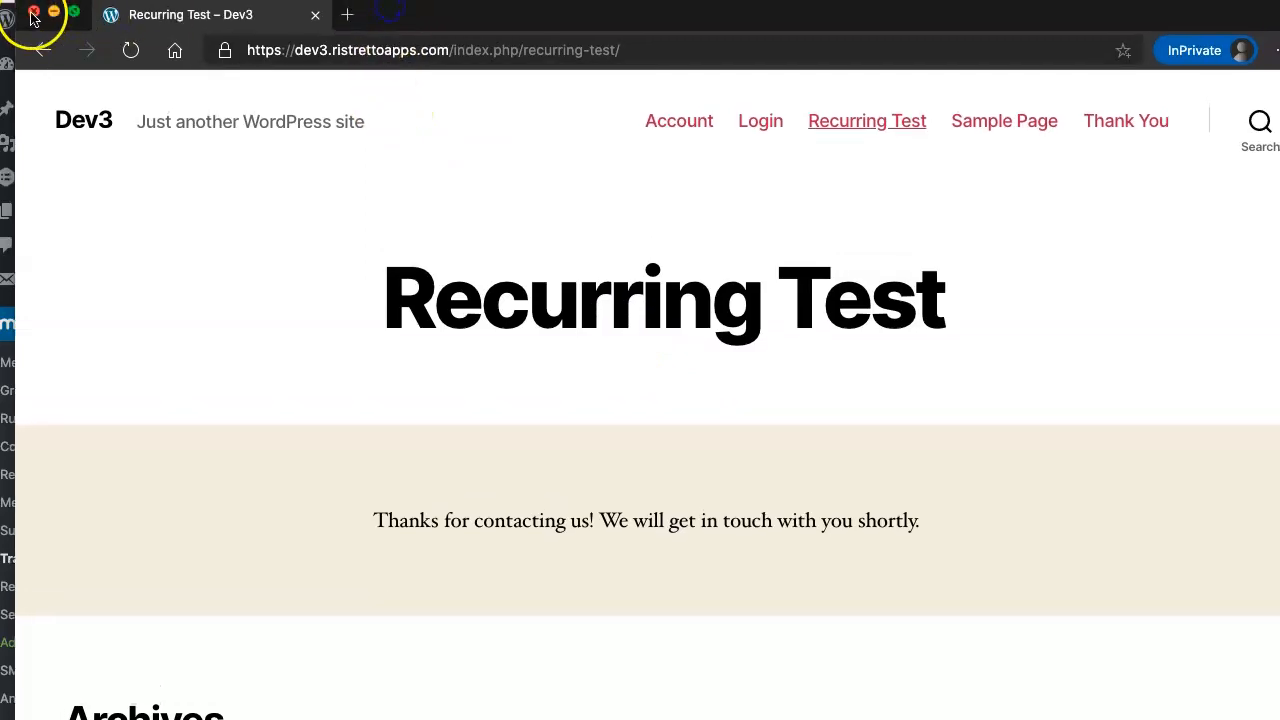
pyautogui.click(33, 17)
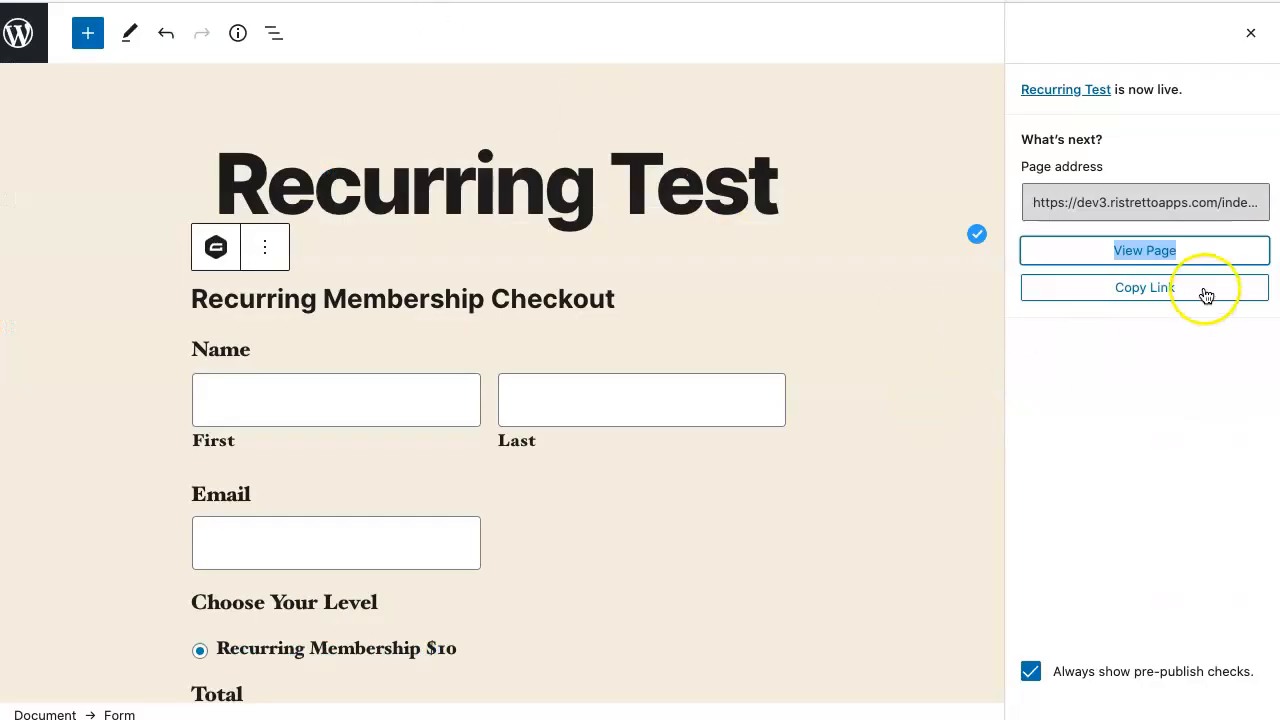
pyautogui.rightClick(1167, 251)
pyautogui.click(1228, 333)
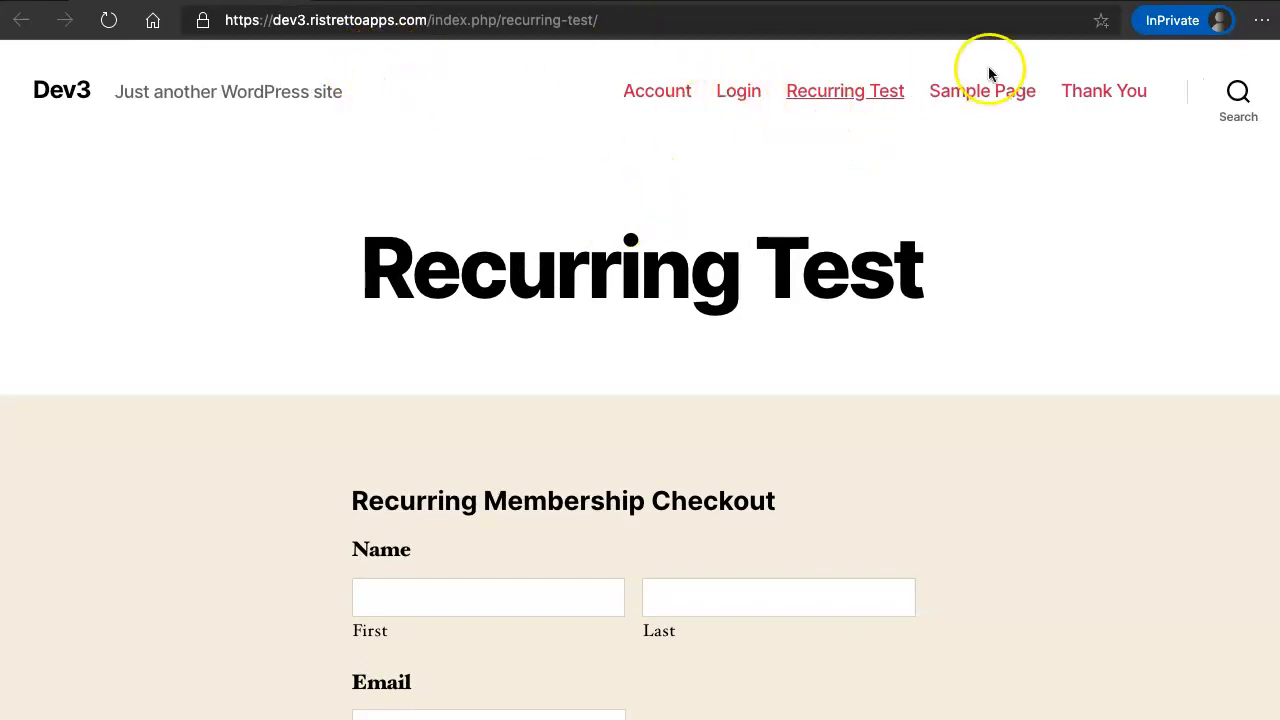
# - Submit the checkout with test name and e-mail, choosing PayPal as the payment type
pyautogui.scroll(-4, 480, 280)
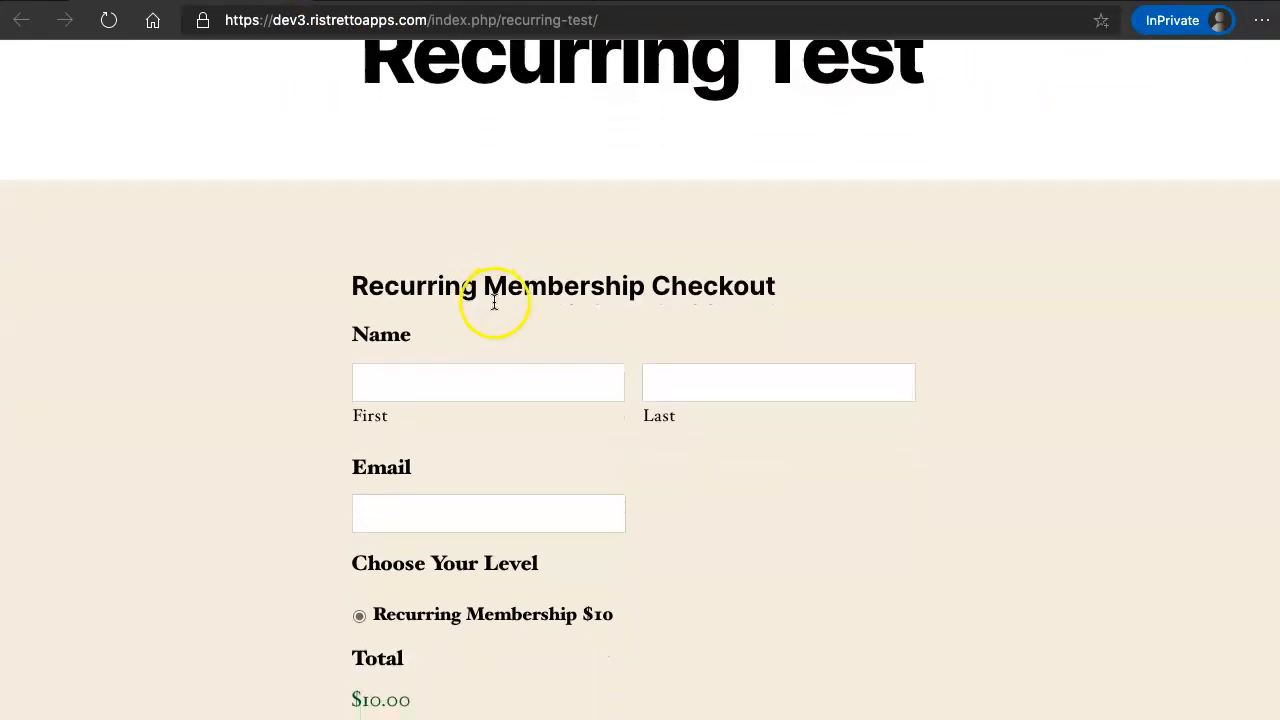
pyautogui.click(497, 369)
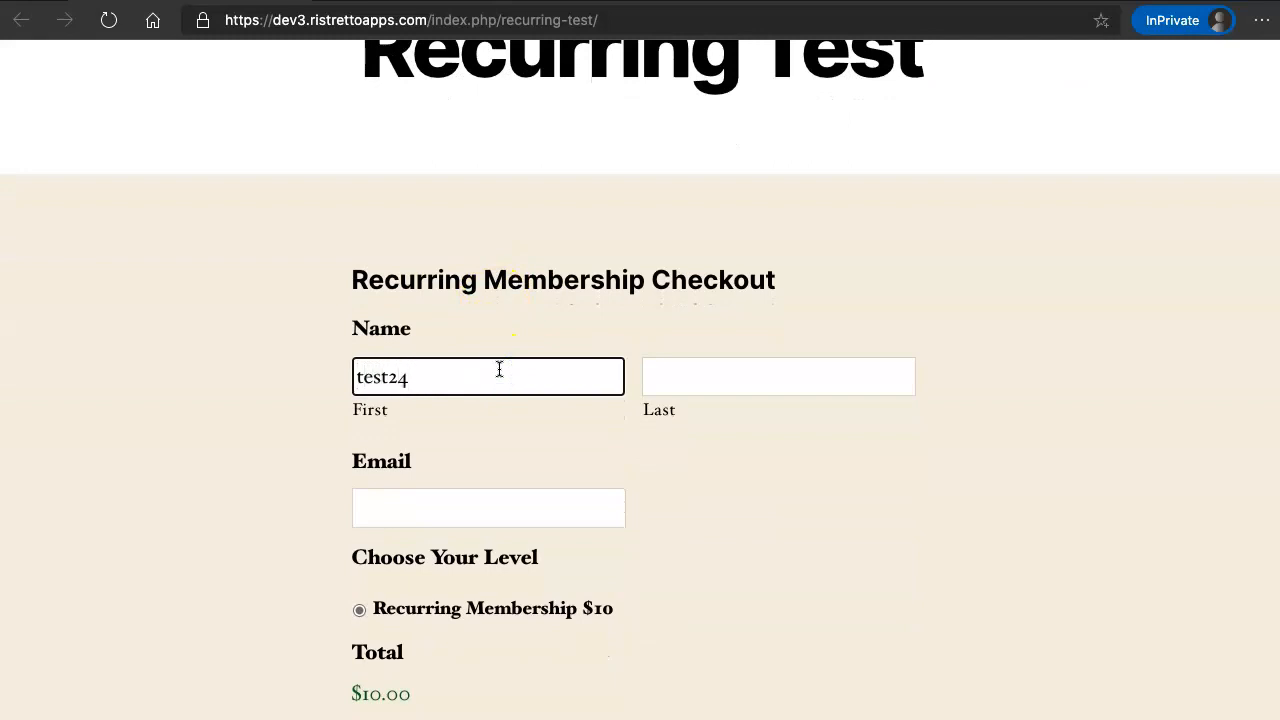
pyautogui.press('Tab')
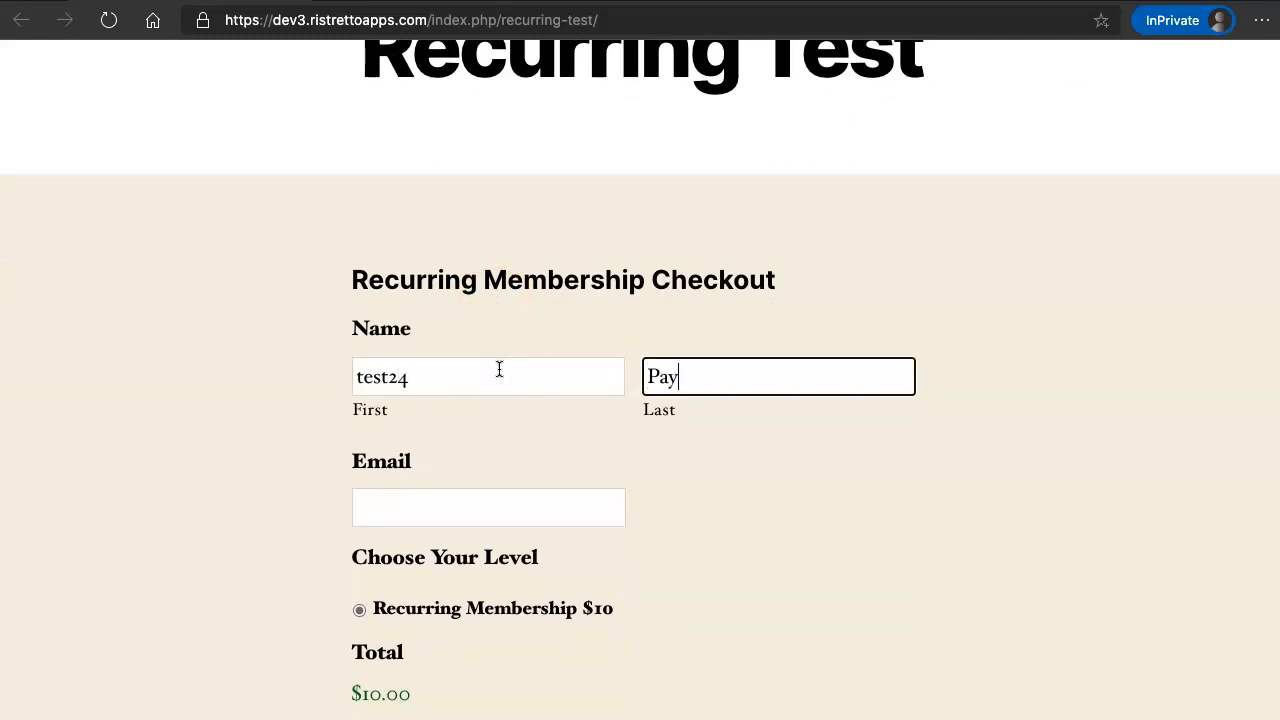
pyautogui.press('Tab')
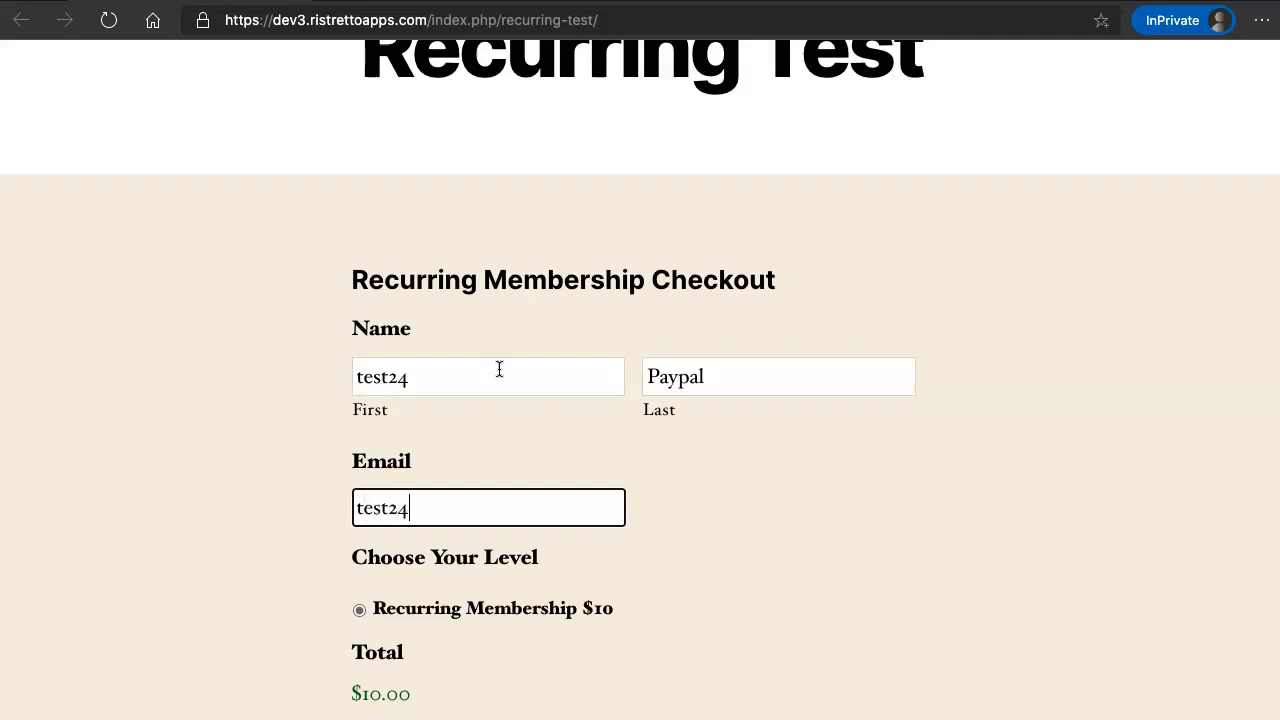
pyautogui.scroll(-5, 499, 369)
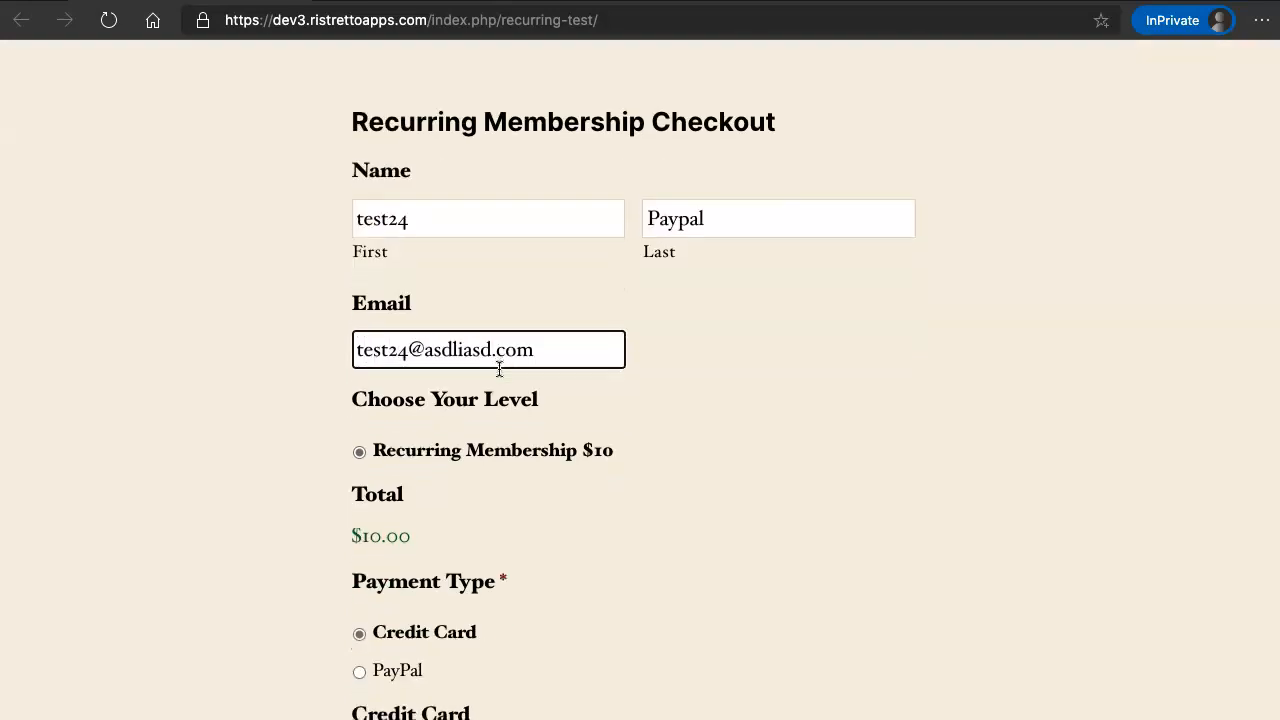
pyautogui.click(388, 289)
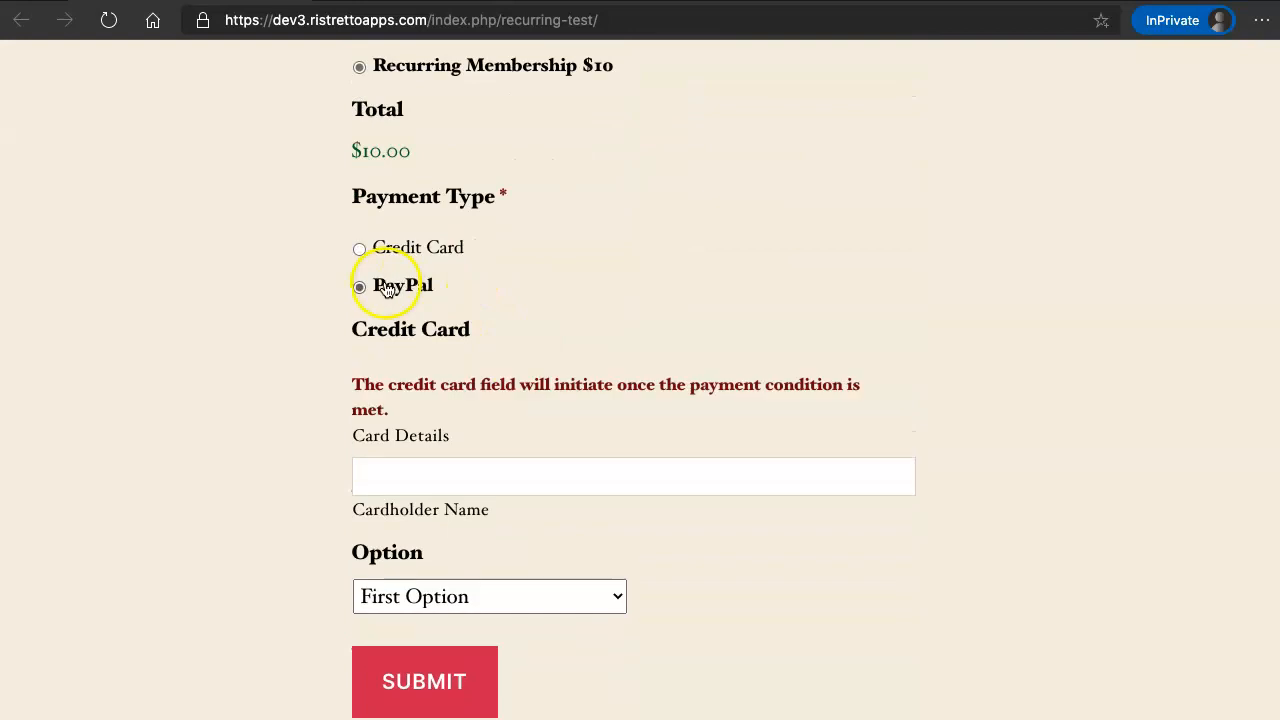
pyautogui.click(677, 454)
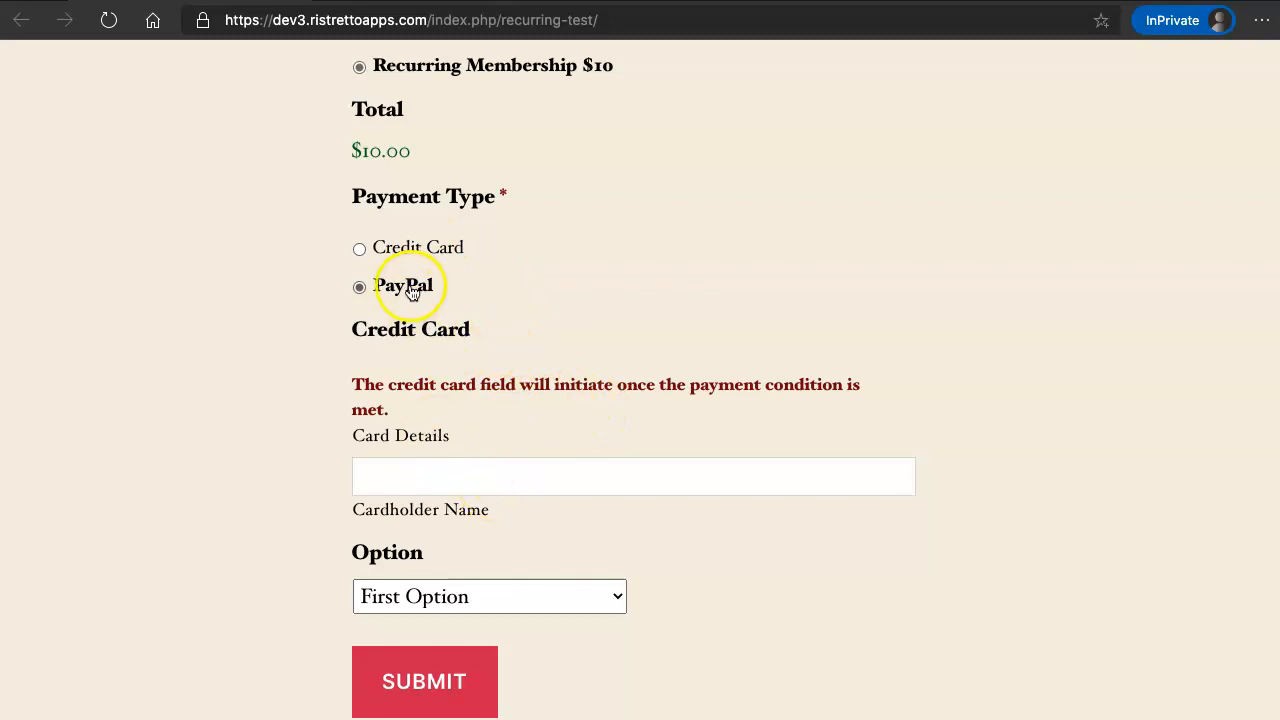
pyautogui.scroll(1, 410, 288)
pyautogui.scroll(-4, 410, 290)
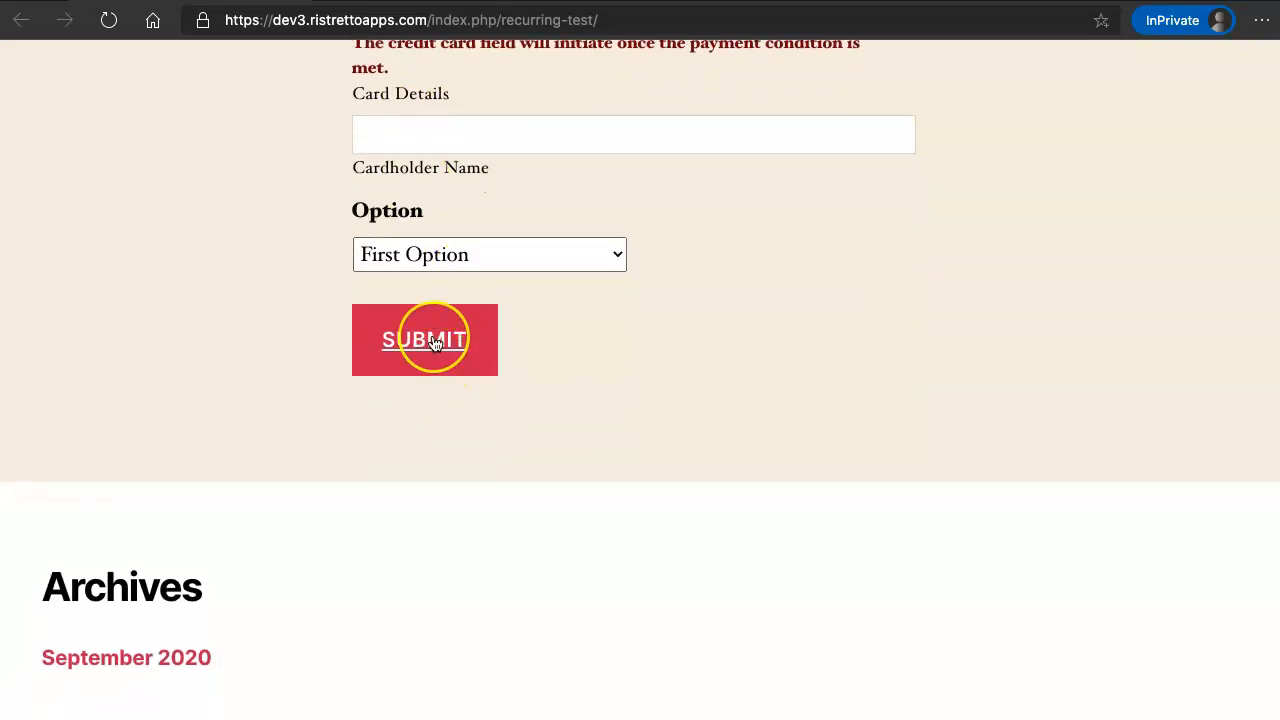
pyautogui.scroll(2, 436, 345)
pyautogui.scroll(1, 435, 345)
pyautogui.scroll(-2, 430, 500)
# - Submit the checkout form and log in to the PayPal sandbox buyer account
pyautogui.click(426, 524)
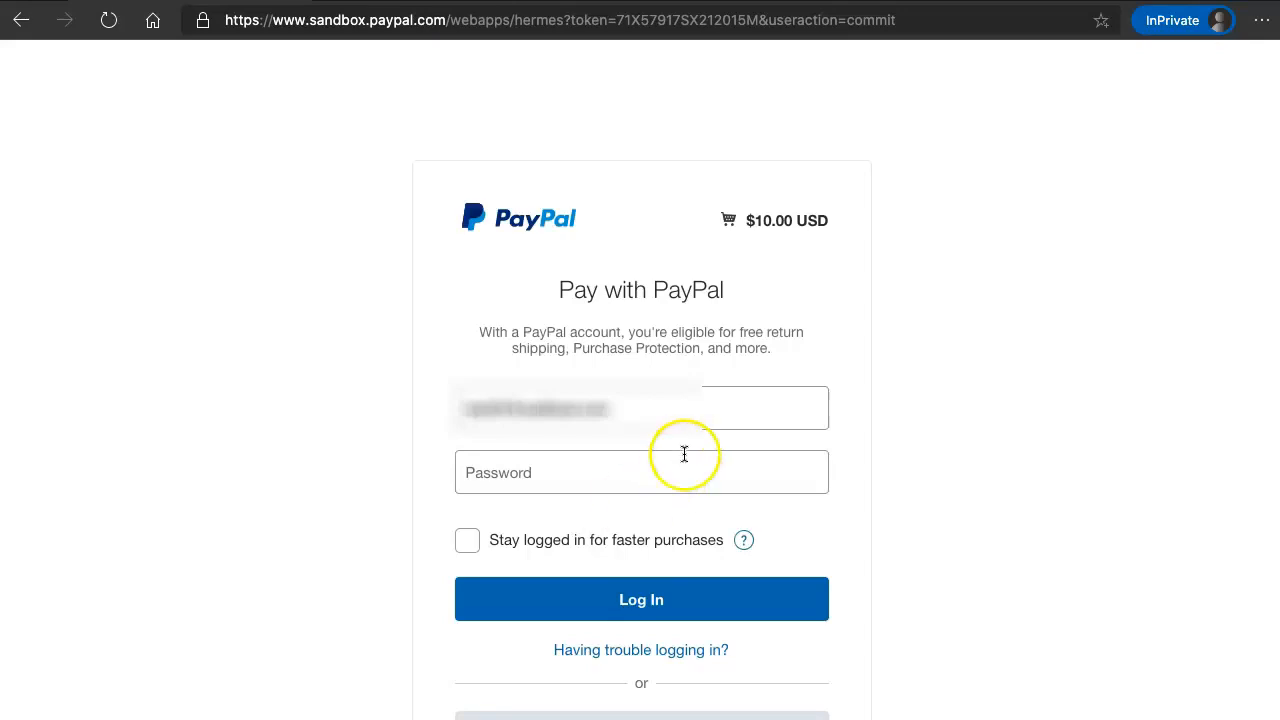
pyautogui.moveTo(654, 407); pyautogui.dragTo(415, 411)
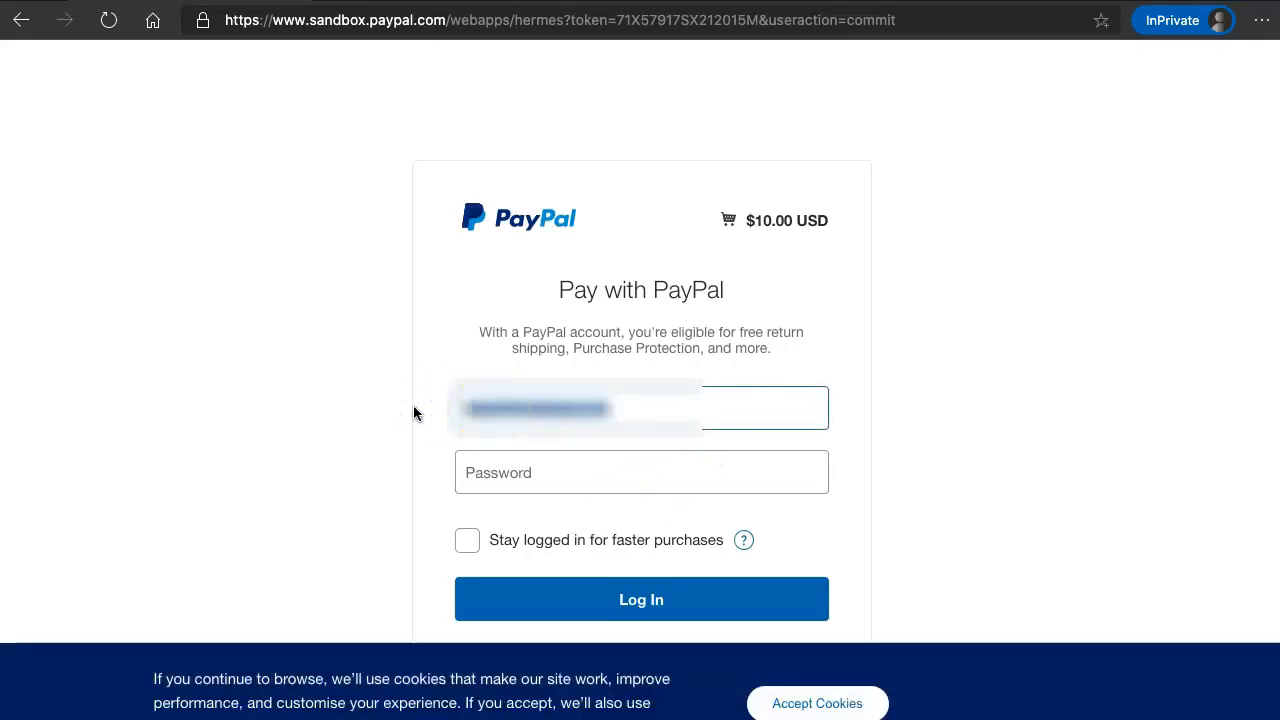
pyautogui.write('••••••••••••••••••••••')
pyautogui.press('Tab')
pyautogui.write('•••••••••')
pyautogui.press('Return')
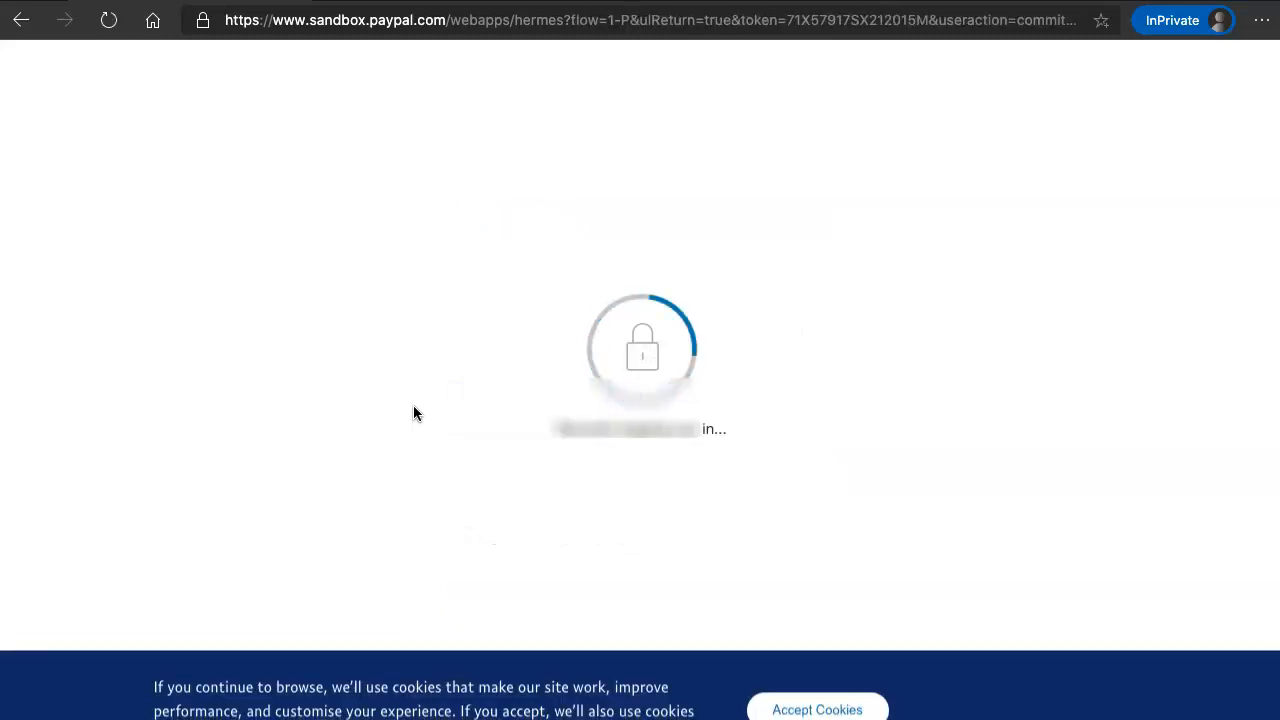
# - Accept cookies, agree to the $10.00 USD monthly subscription, and return to the merchant site
pyautogui.click(816, 705)
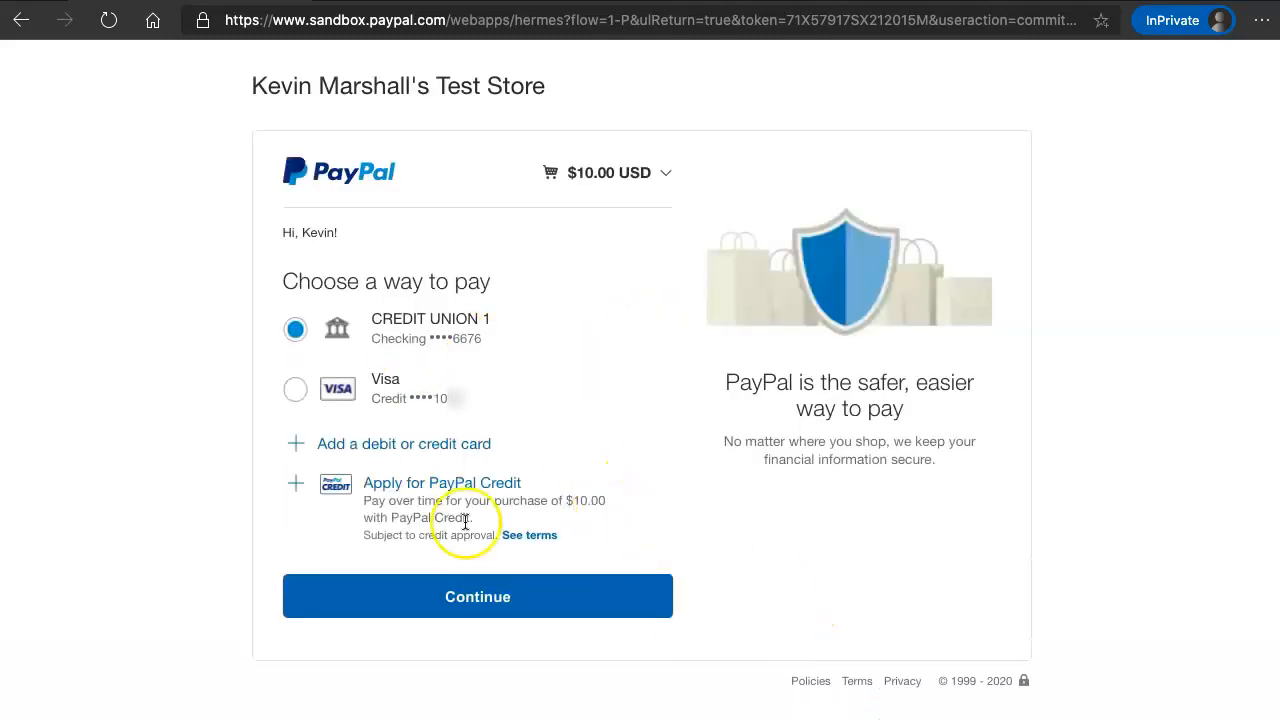
pyautogui.click(458, 596)
pyautogui.click(466, 595)
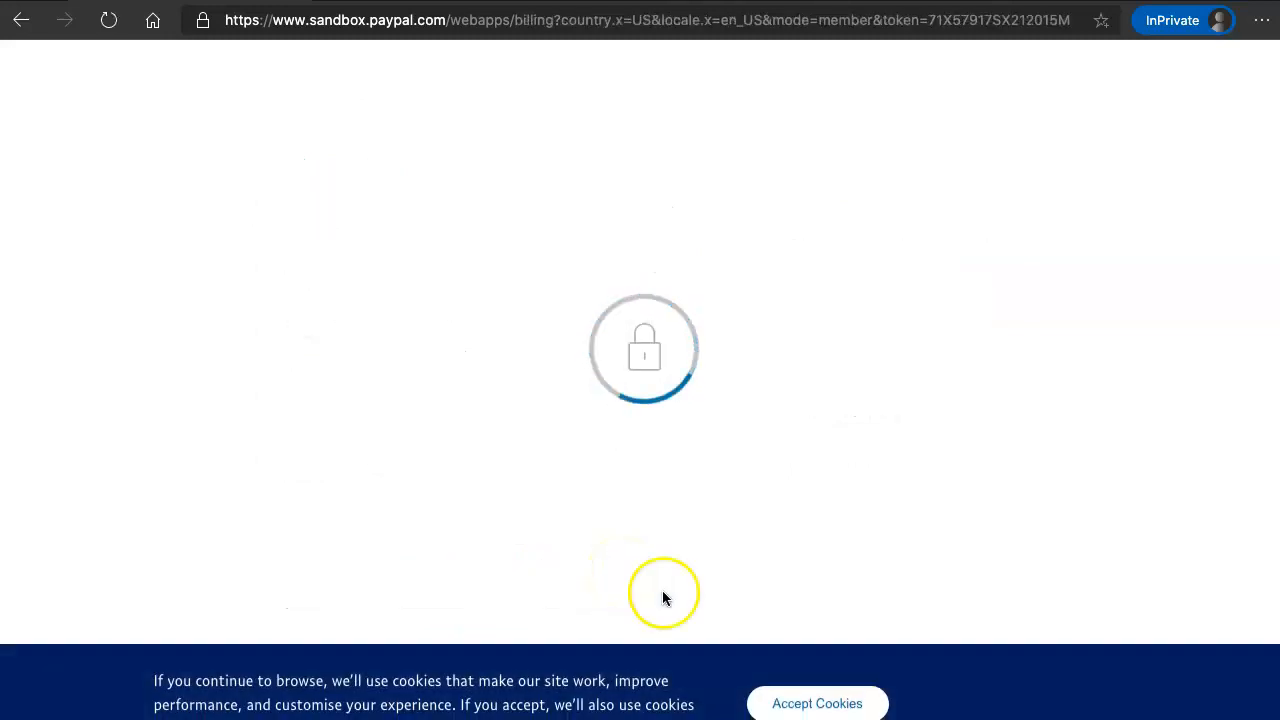
pyautogui.click(821, 700)
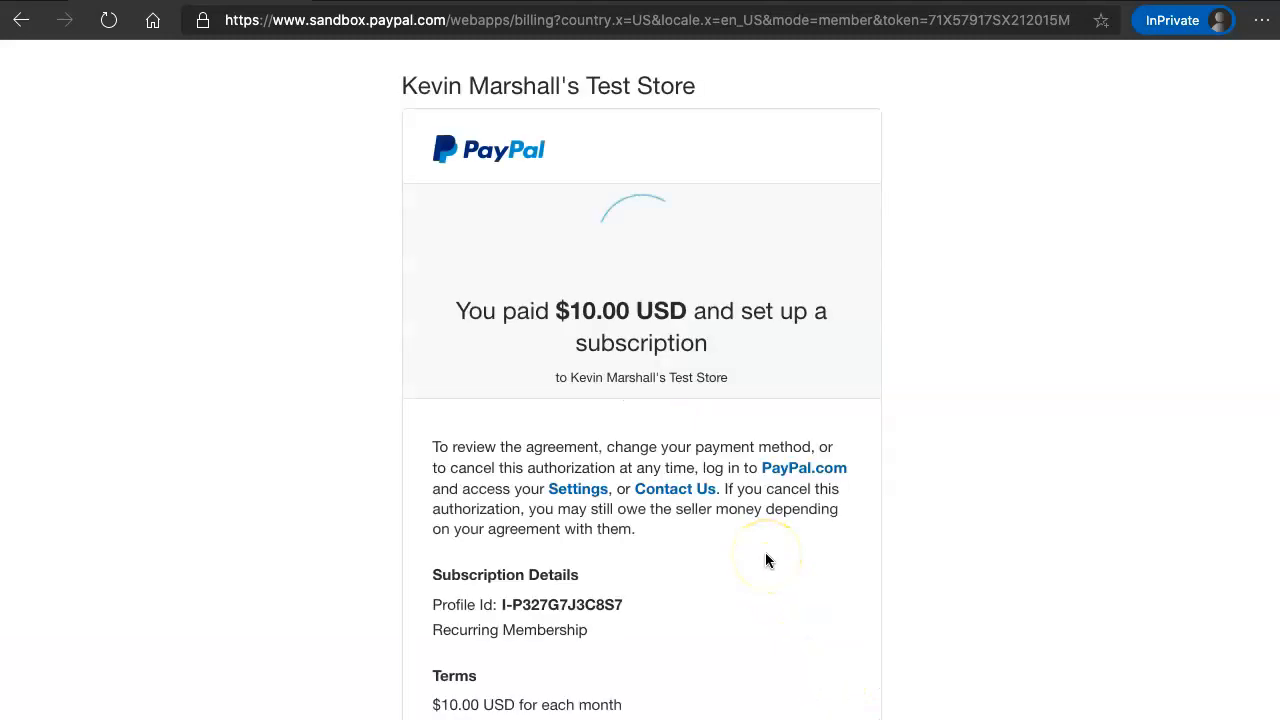
pyautogui.scroll(-3, 670, 440)
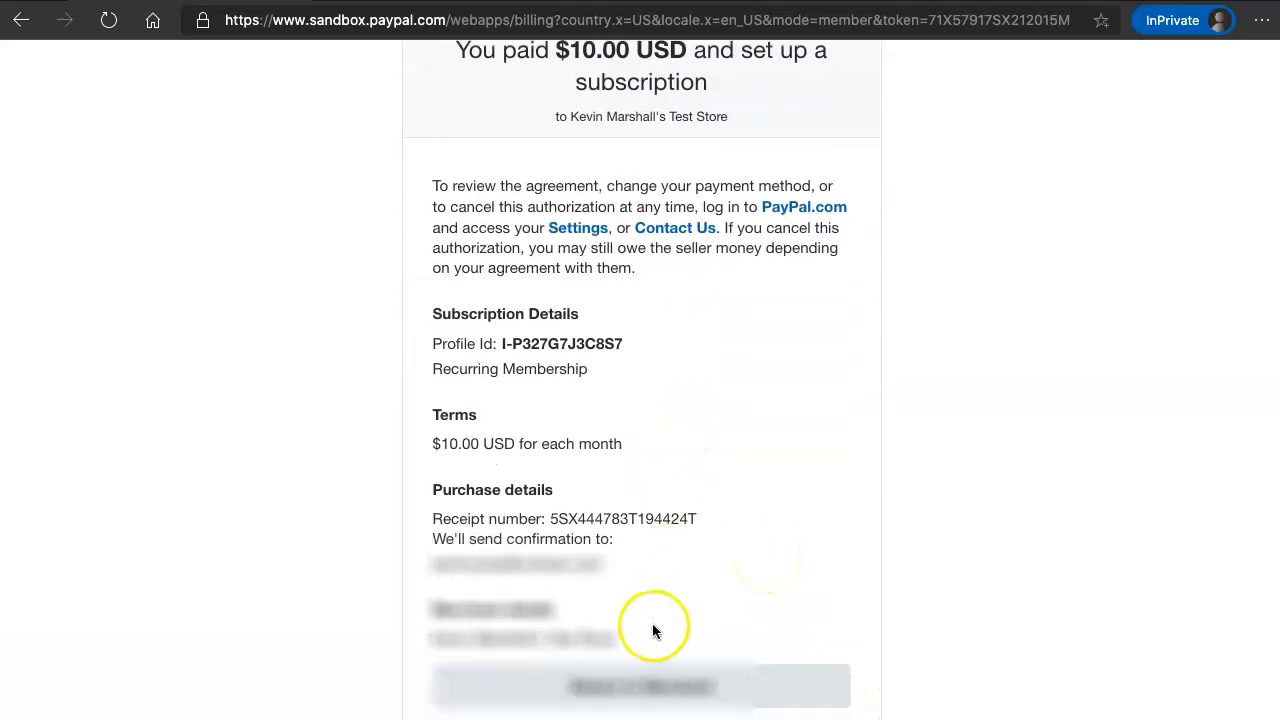
pyautogui.click(641, 686)
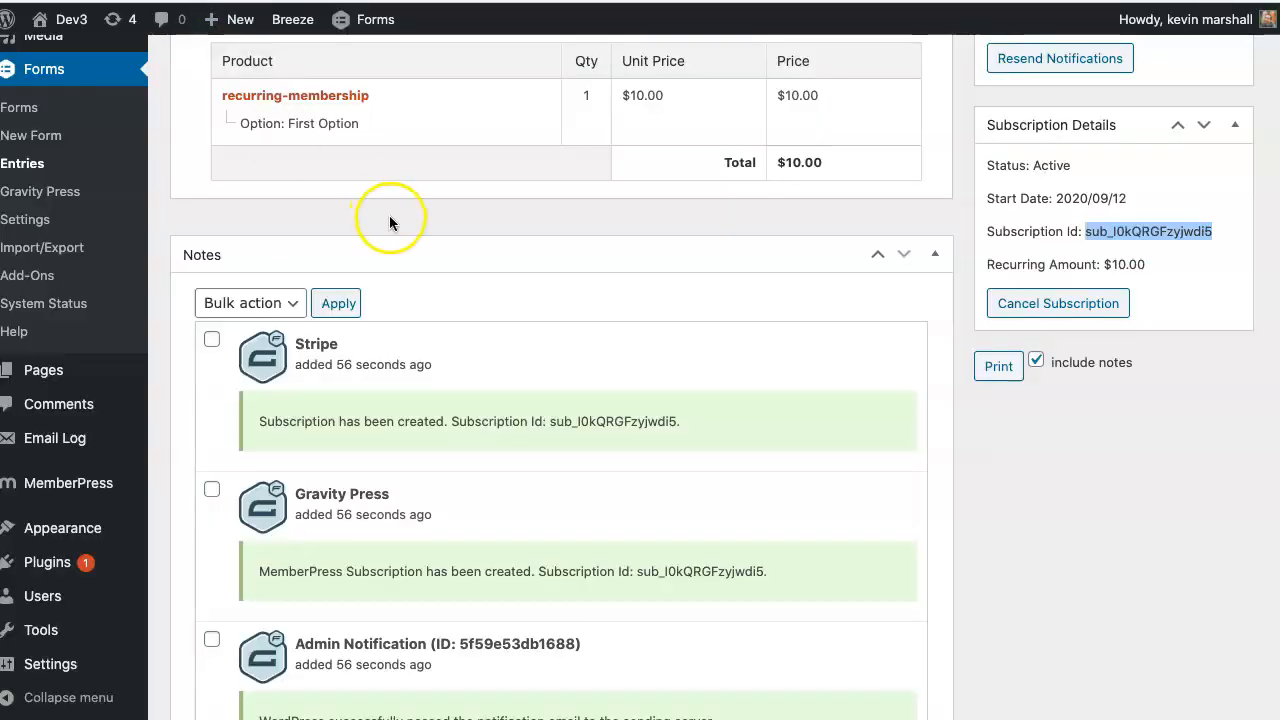
# - Open the newest PayPal entry from the form's entries list
pyautogui.scroll(10, 390, 218)
pyautogui.moveTo(331, 246)
pyautogui.click(376, 245)
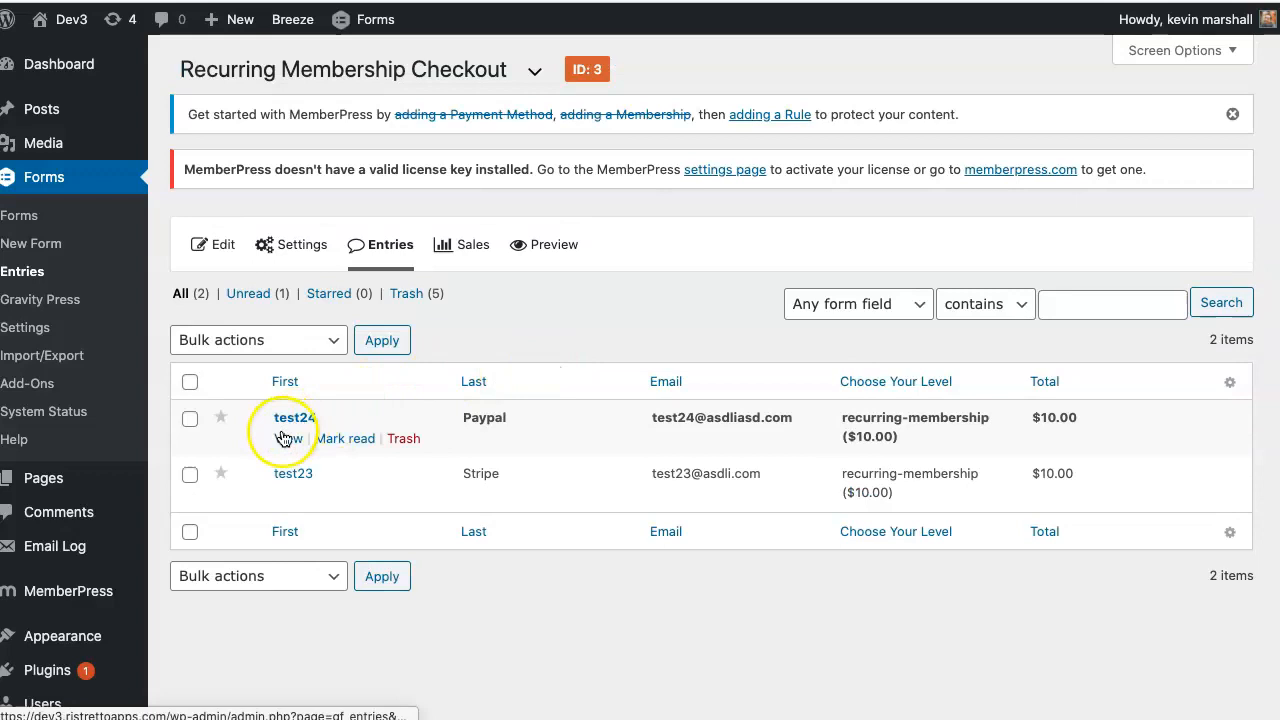
pyautogui.click(285, 439)
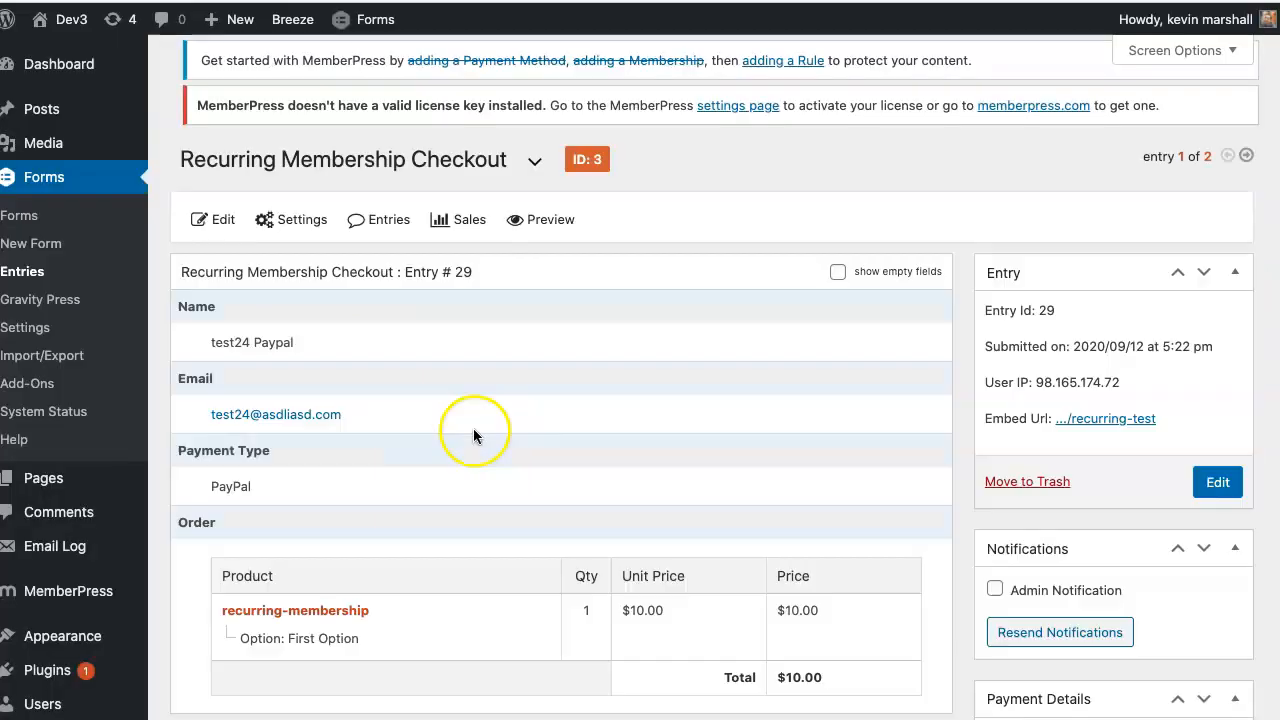
pyautogui.scroll(-5, 536, 430)
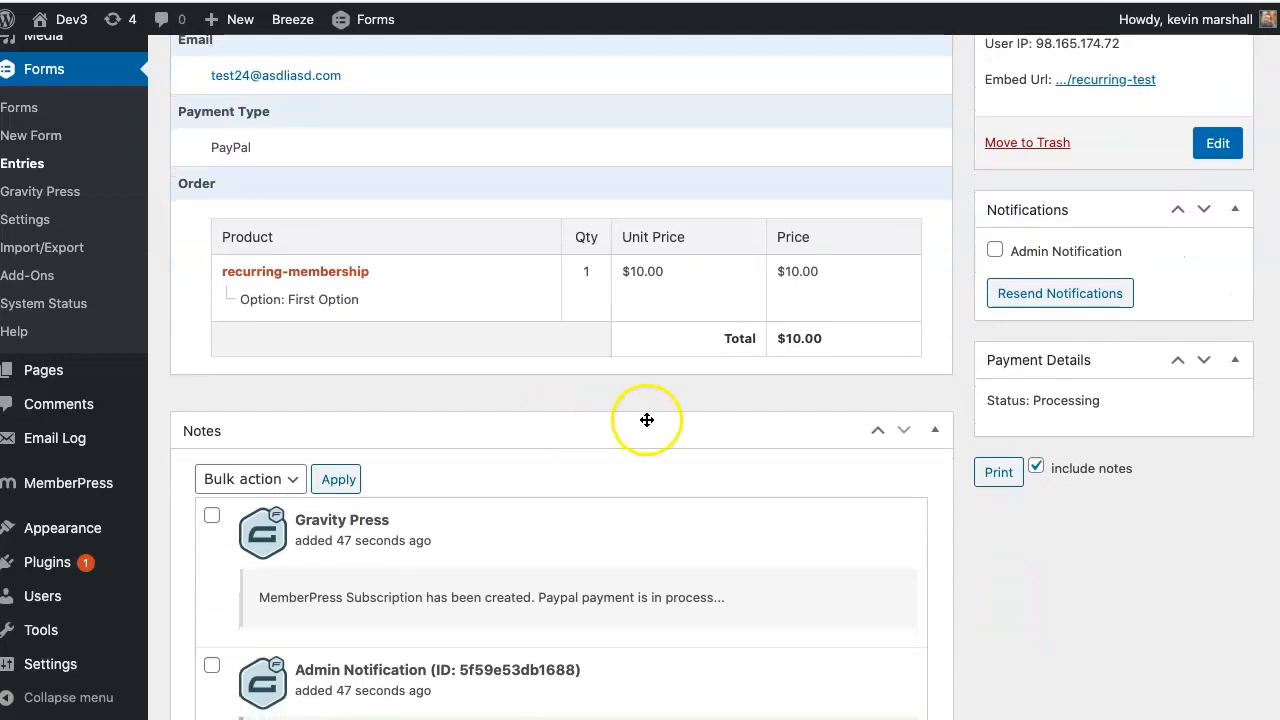
# - Point out the Processing status and the subscription-created, PayPal payment in process note
pyautogui.doubleClick(1075, 403)
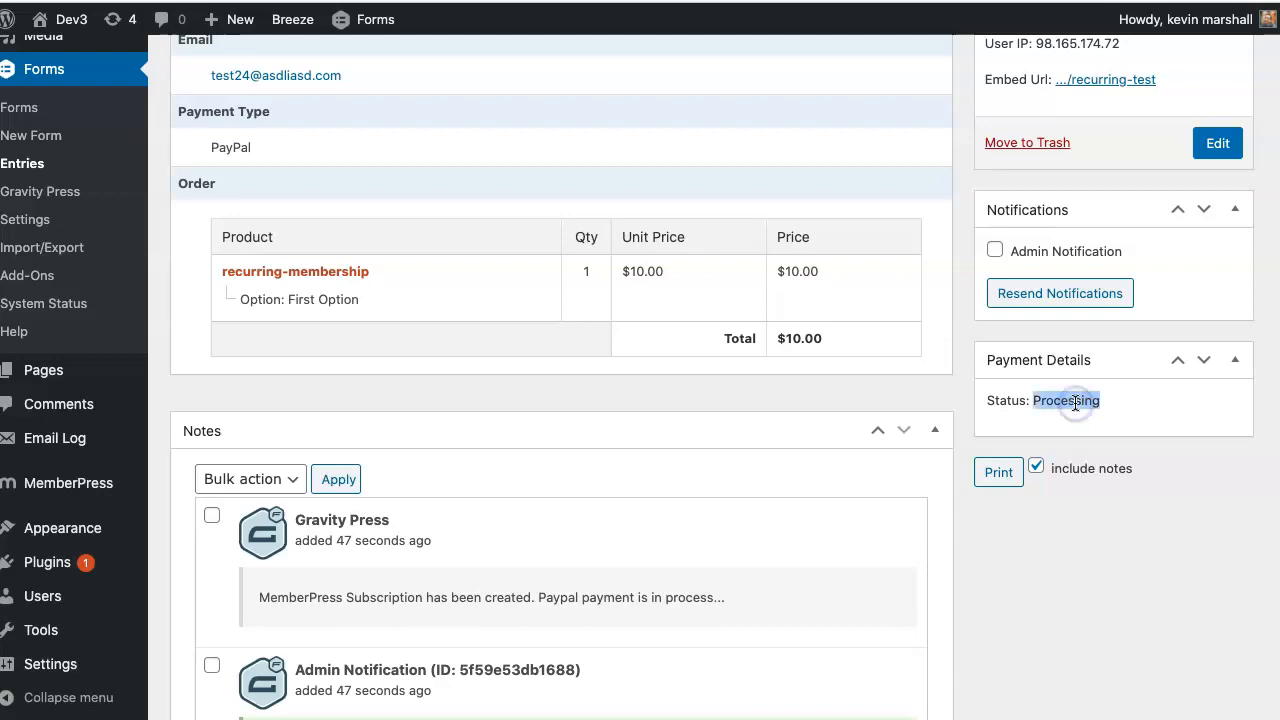
pyautogui.scroll(-3, 1075, 403)
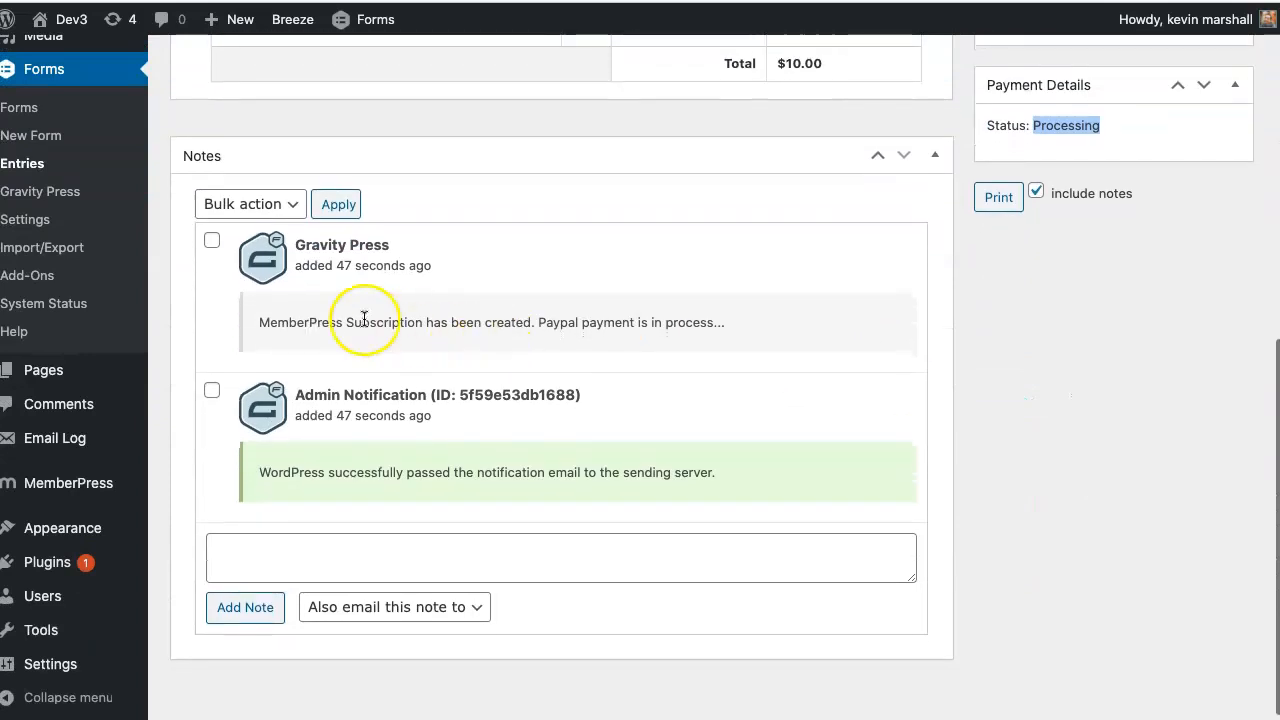
pyautogui.moveTo(257, 322); pyautogui.dragTo(730, 326)
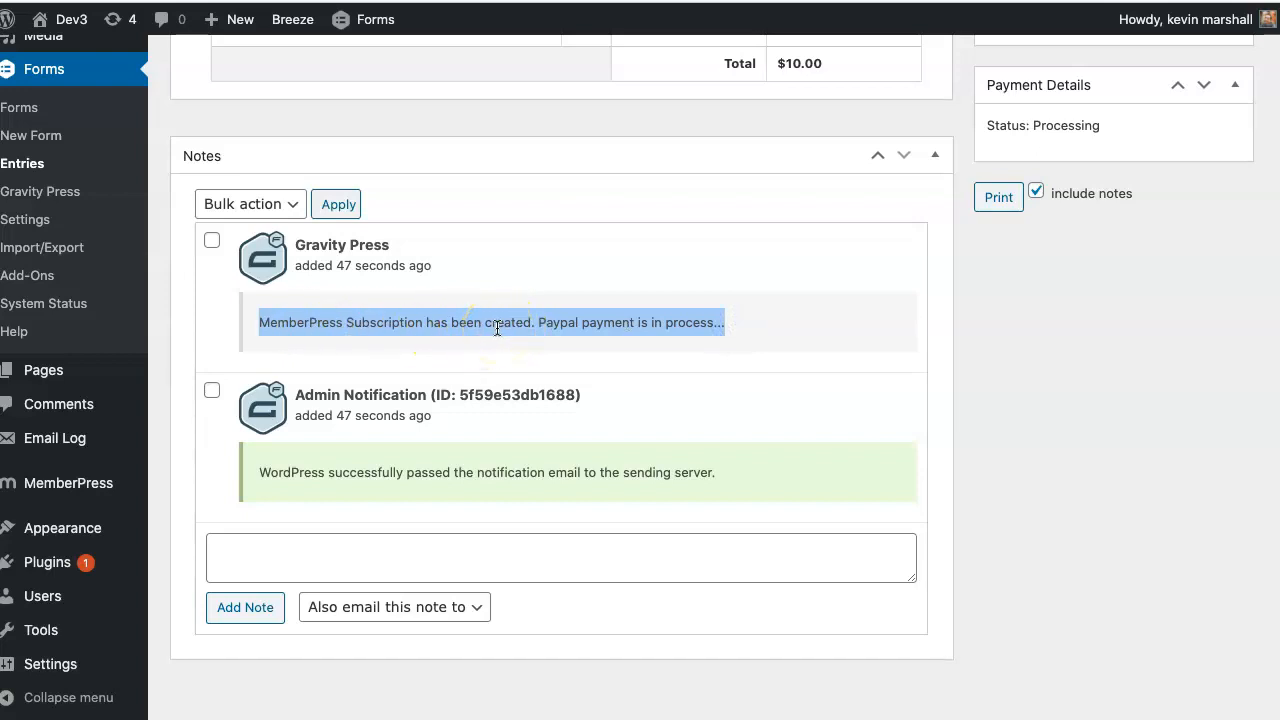
pyautogui.click(594, 325)
pyautogui.moveTo(741, 324); pyautogui.dragTo(544, 323)
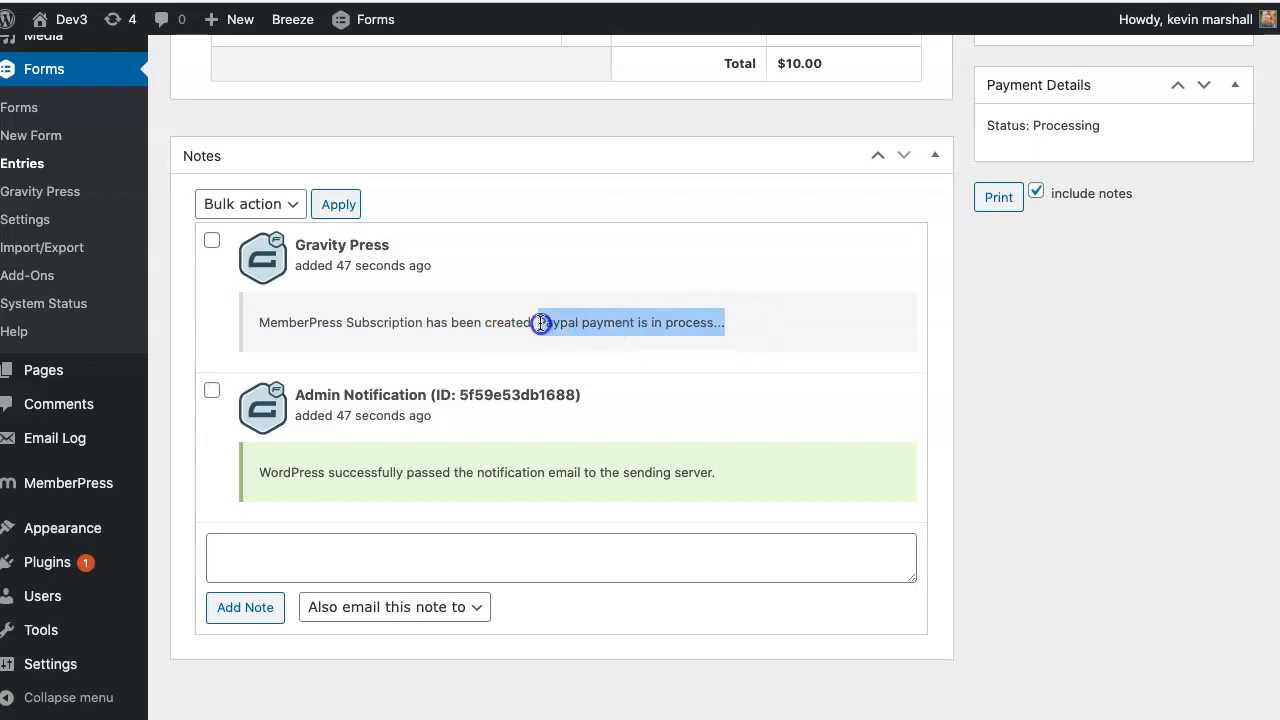
pyautogui.moveTo(541, 322); pyautogui.dragTo(538, 322)
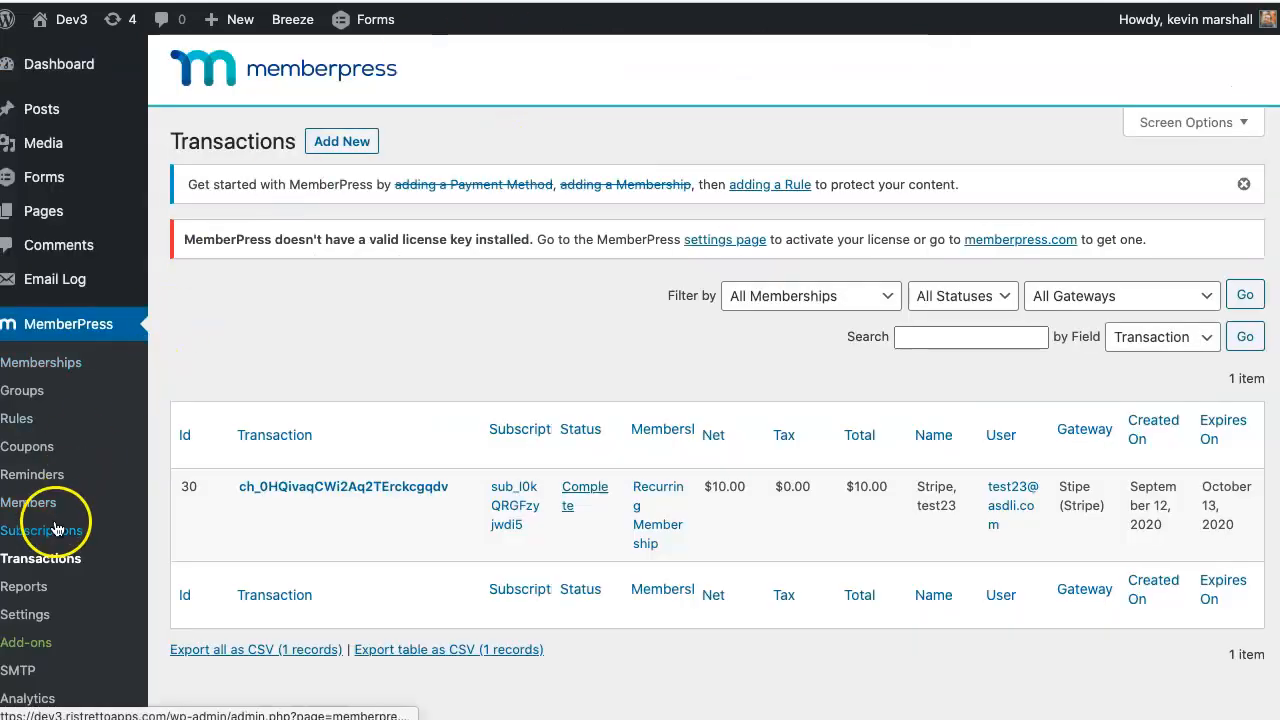
pyautogui.click(56, 530)
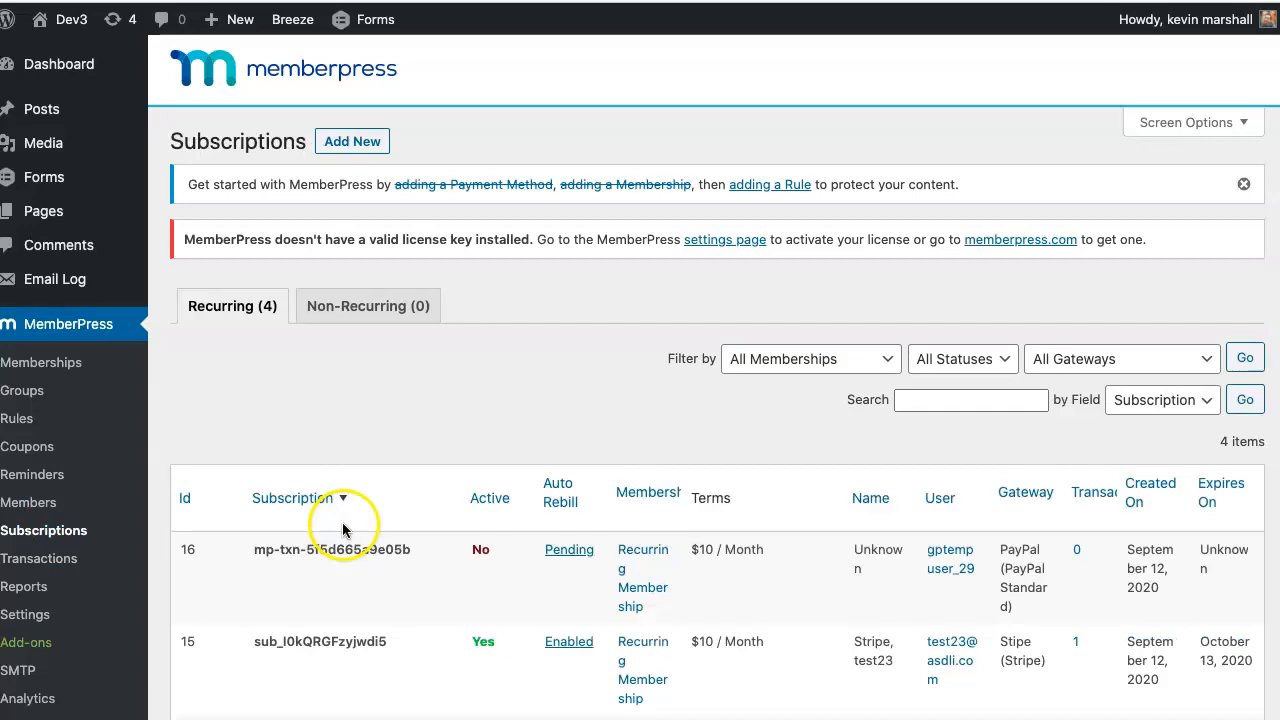
# - Point out row 16's subscription ID, PayPal Standard gateway, zero transactions and Unknown expiry
pyautogui.scroll(-2, 565, 495)
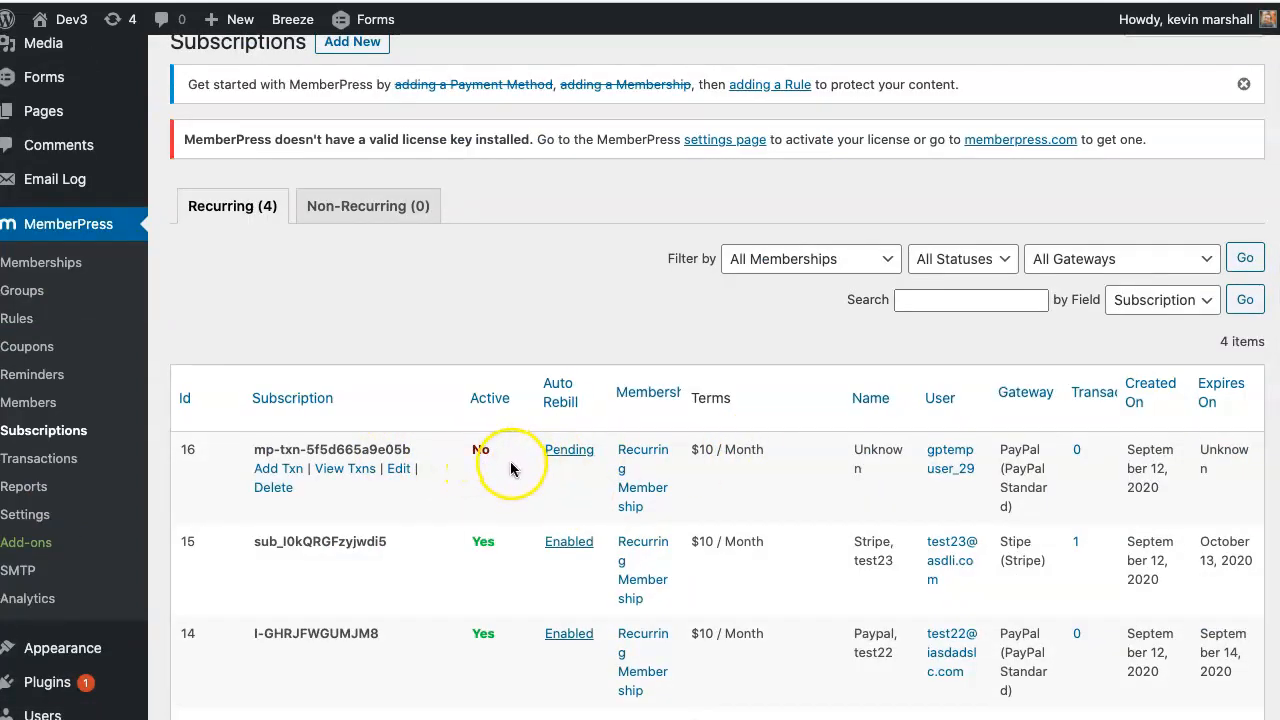
pyautogui.moveTo(254, 449); pyautogui.dragTo(397, 451)
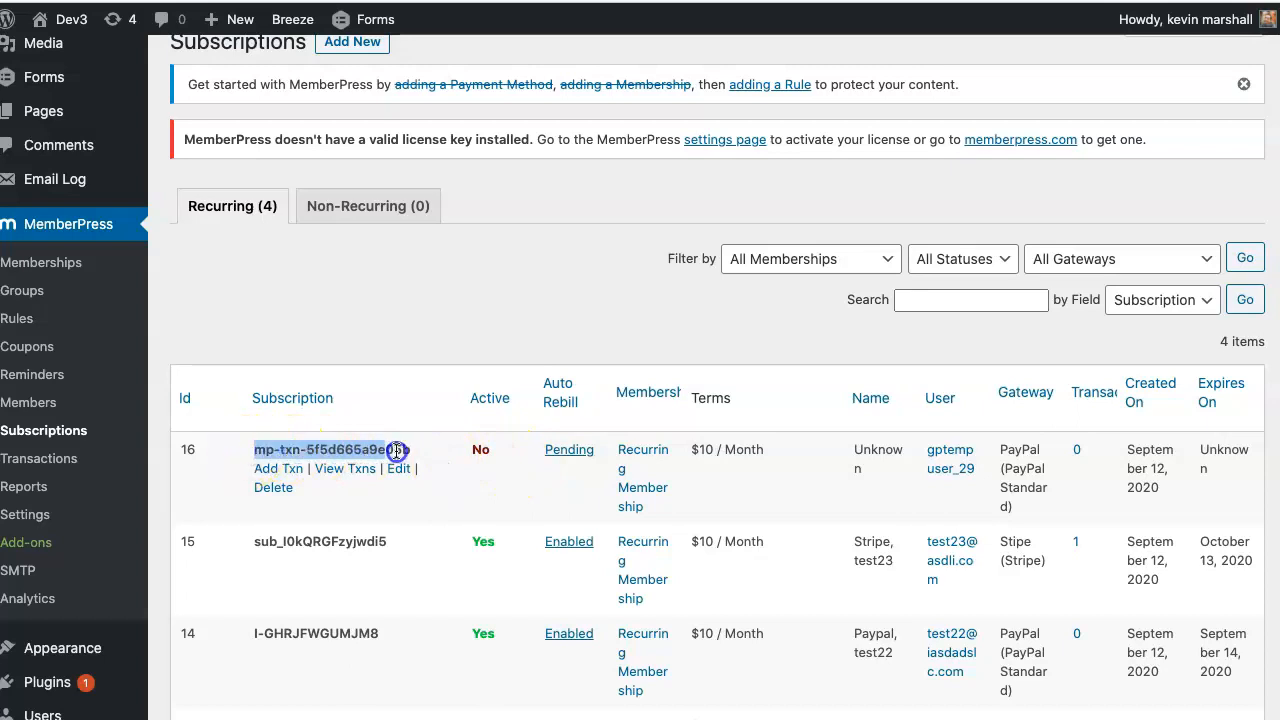
pyautogui.click(294, 452)
pyautogui.moveTo(274, 452); pyautogui.dragTo(257, 452)
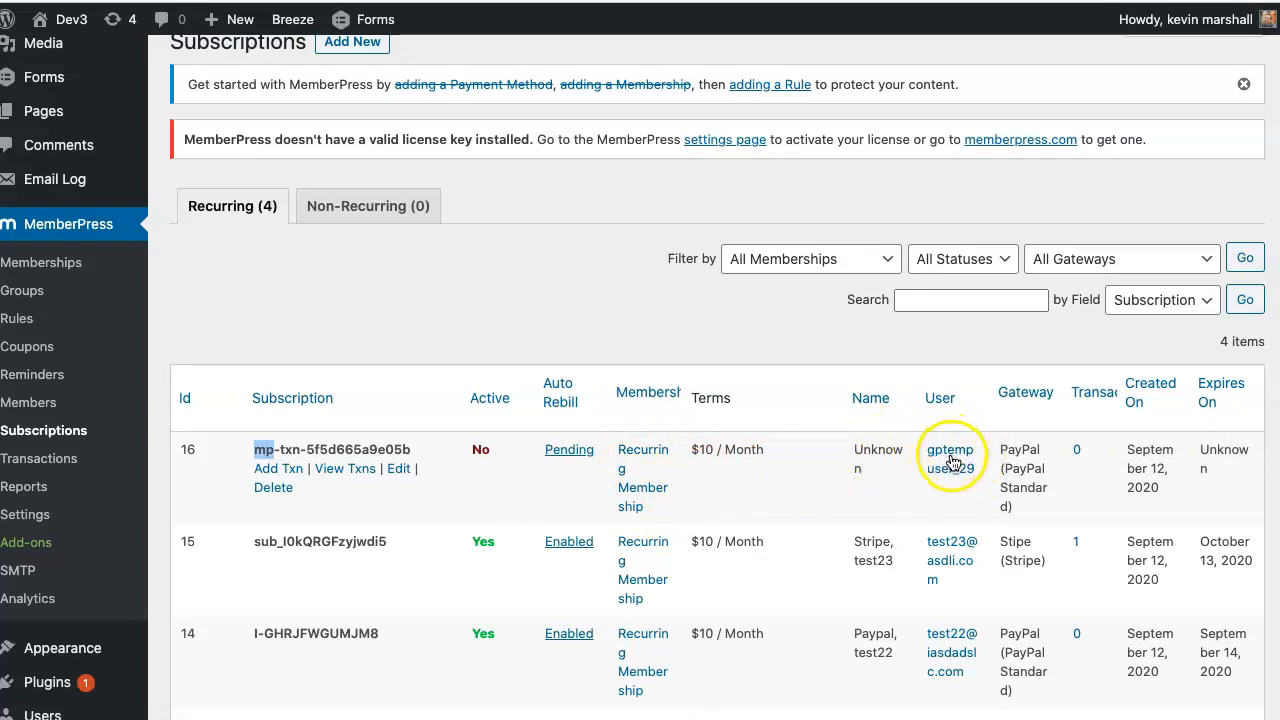
pyautogui.moveTo(1105, 456); pyautogui.dragTo(1060, 452)
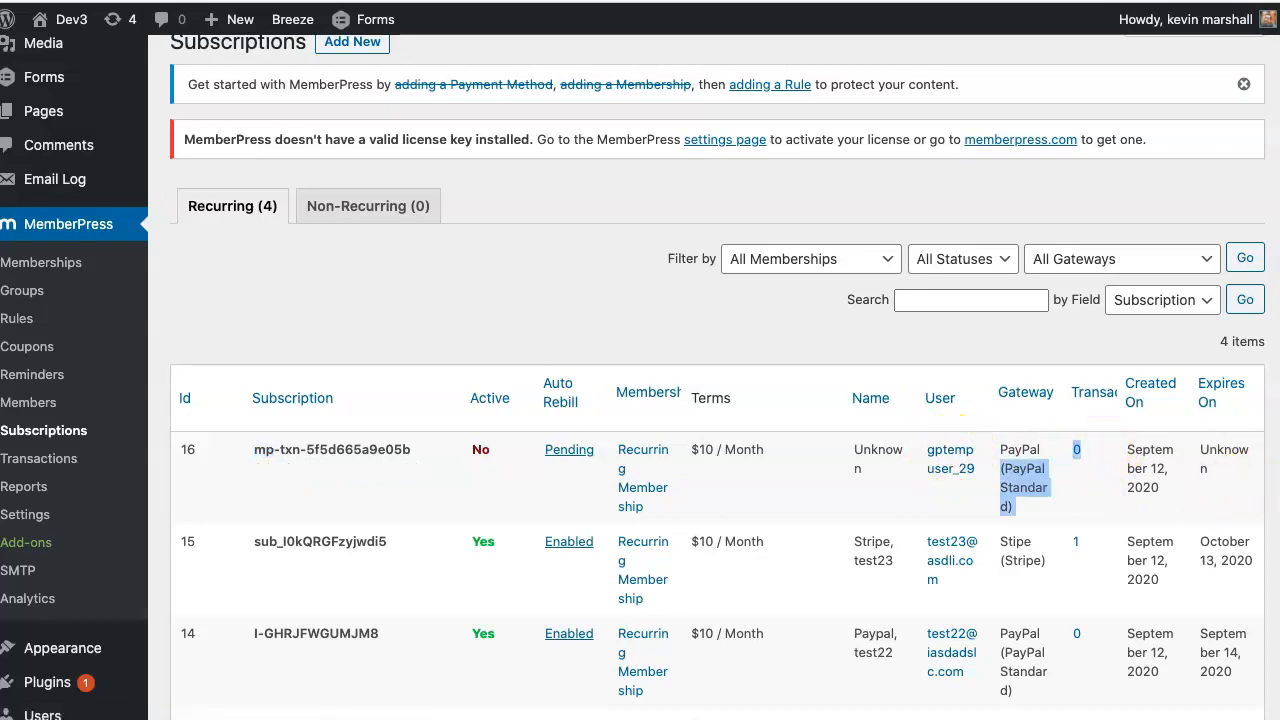
pyautogui.moveTo(1229, 466); pyautogui.dragTo(1199, 453)
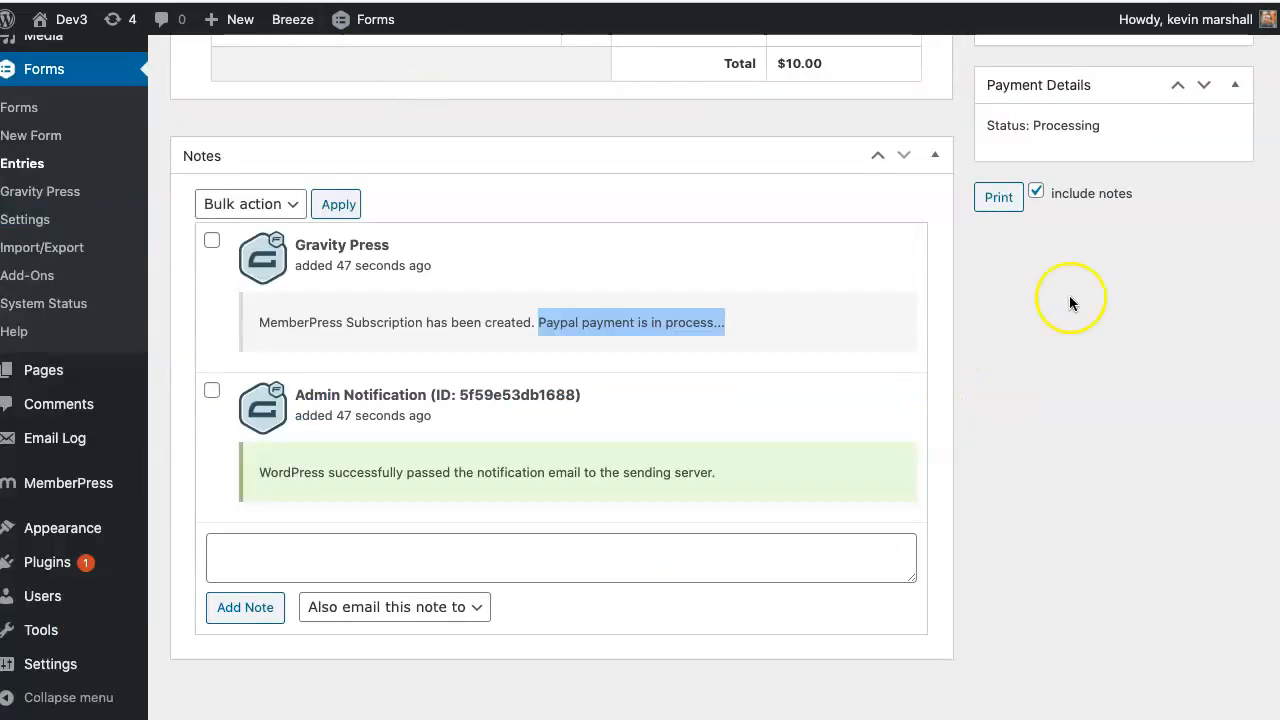
# - Point out the entry's Processing status again and the temporary user on the pending subscription
pyautogui.doubleClick(1072, 125)
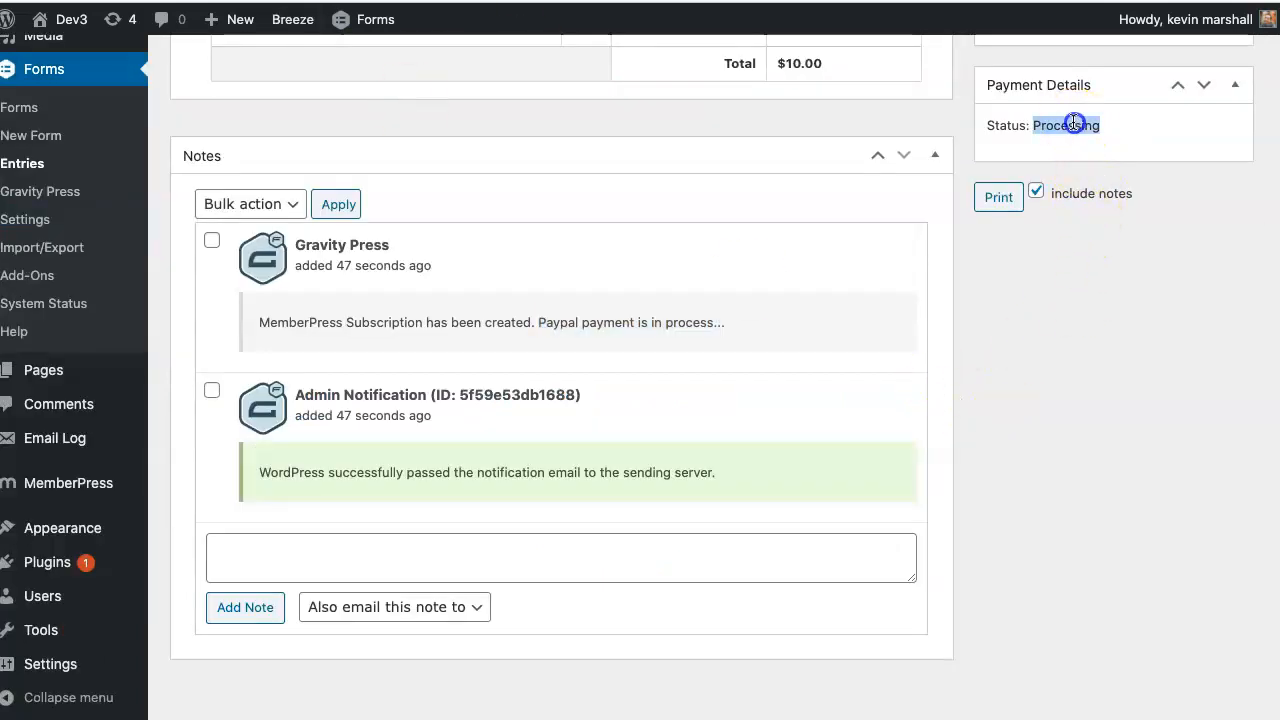
pyautogui.scroll(2, 1082, 230)
pyautogui.doubleClick(1069, 247)
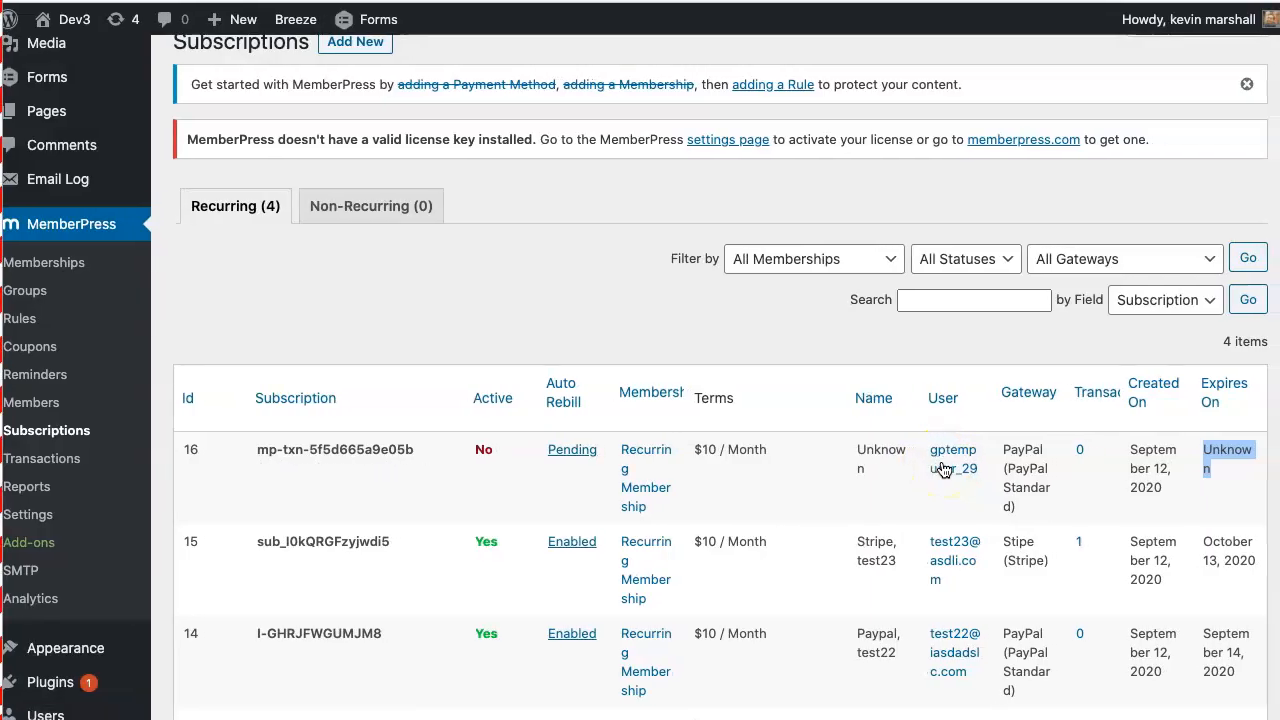
pyautogui.click(941, 459)
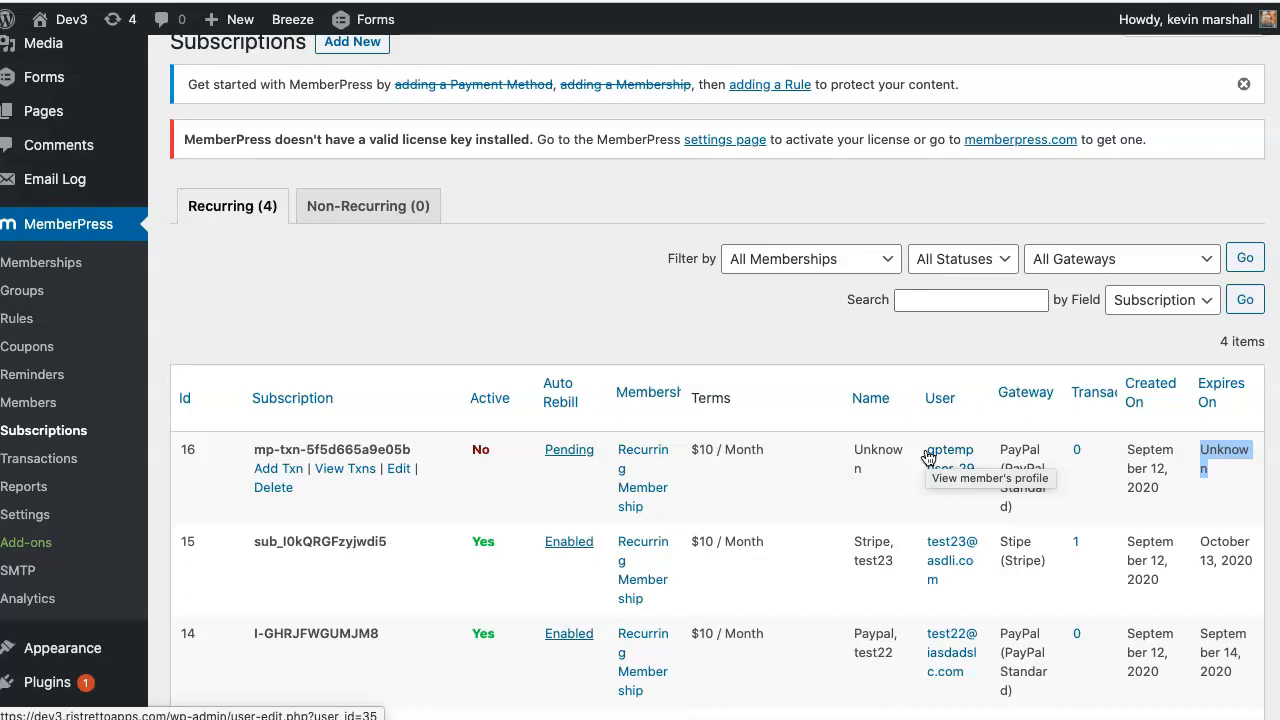
# - Open MemberPress Settings in a new browser tab
pyautogui.rightClick(72, 517)
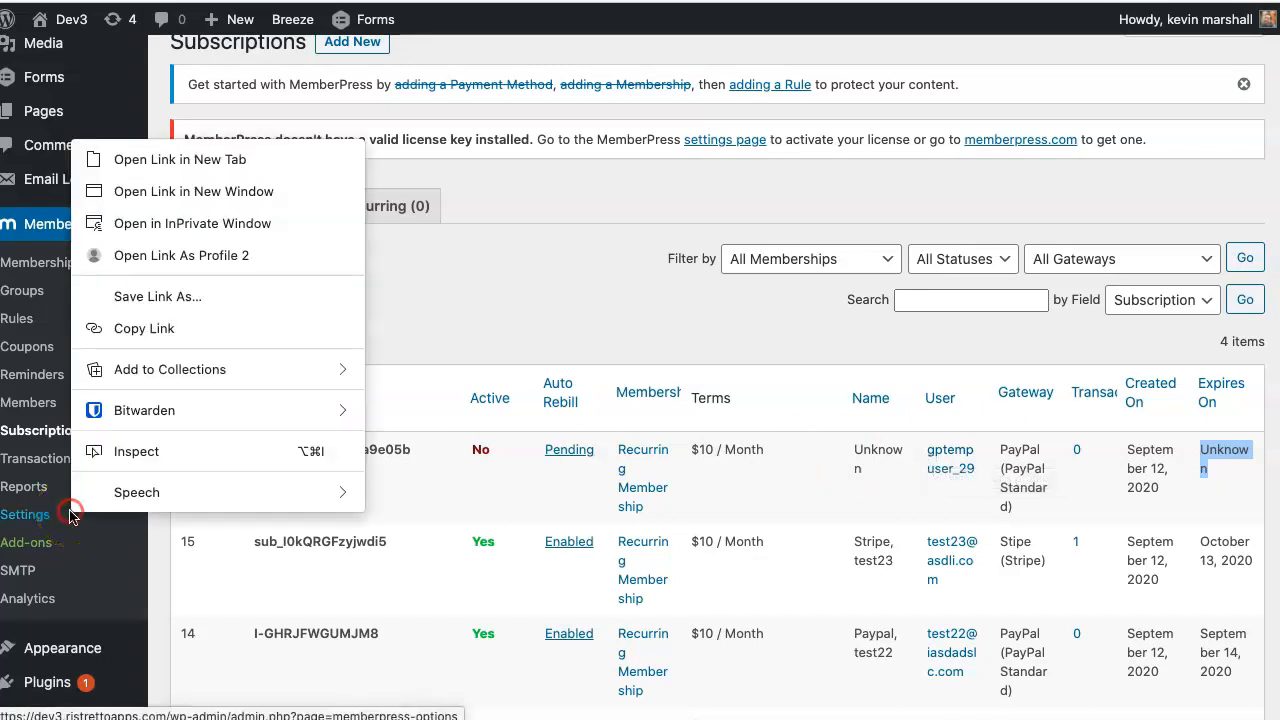
pyautogui.click(272, 163)
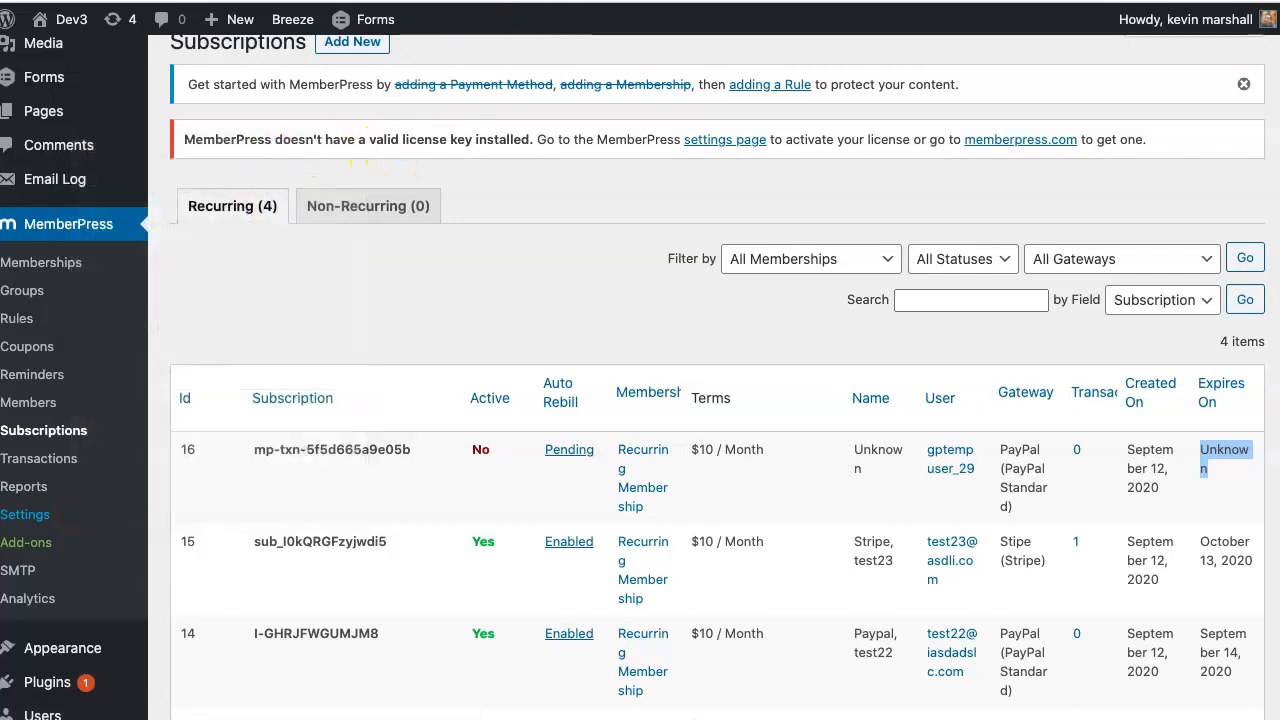
pyautogui.hotkey('ctrl', 'Tab')
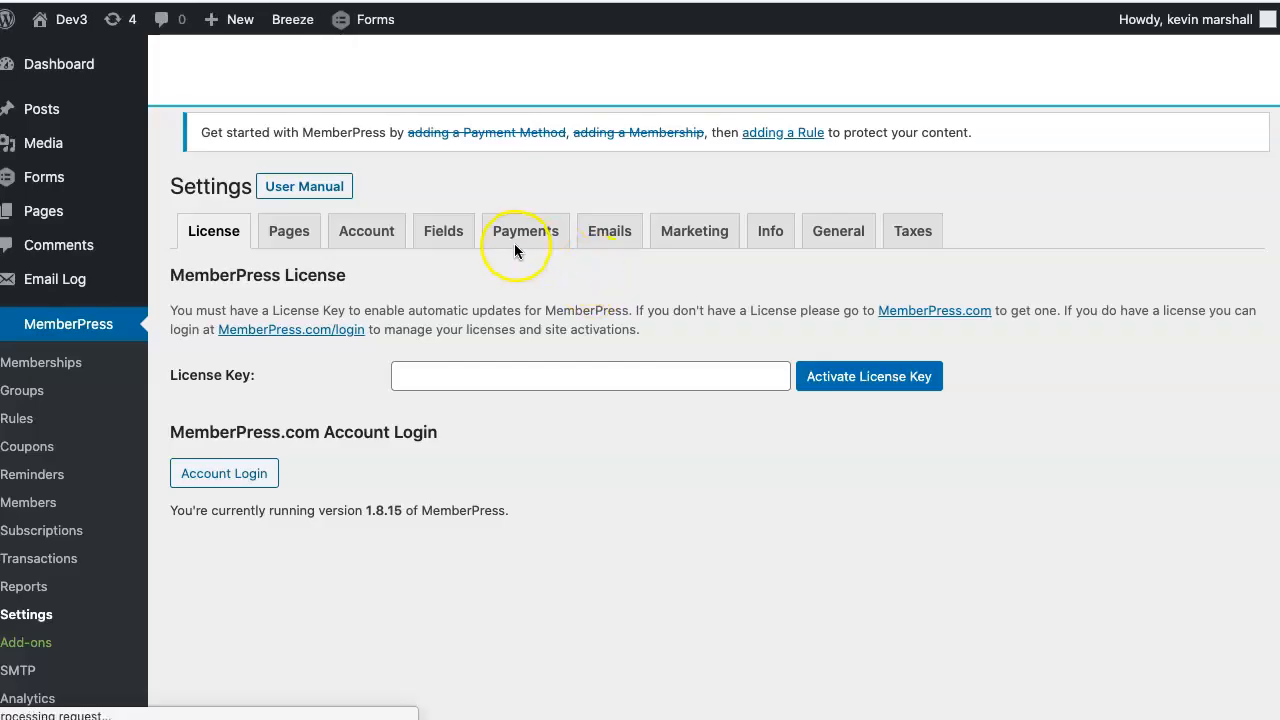
# - Review the Stripe and PayPal sandbox payment methods and IPN URL, then return to the entry
pyautogui.click(522, 238)
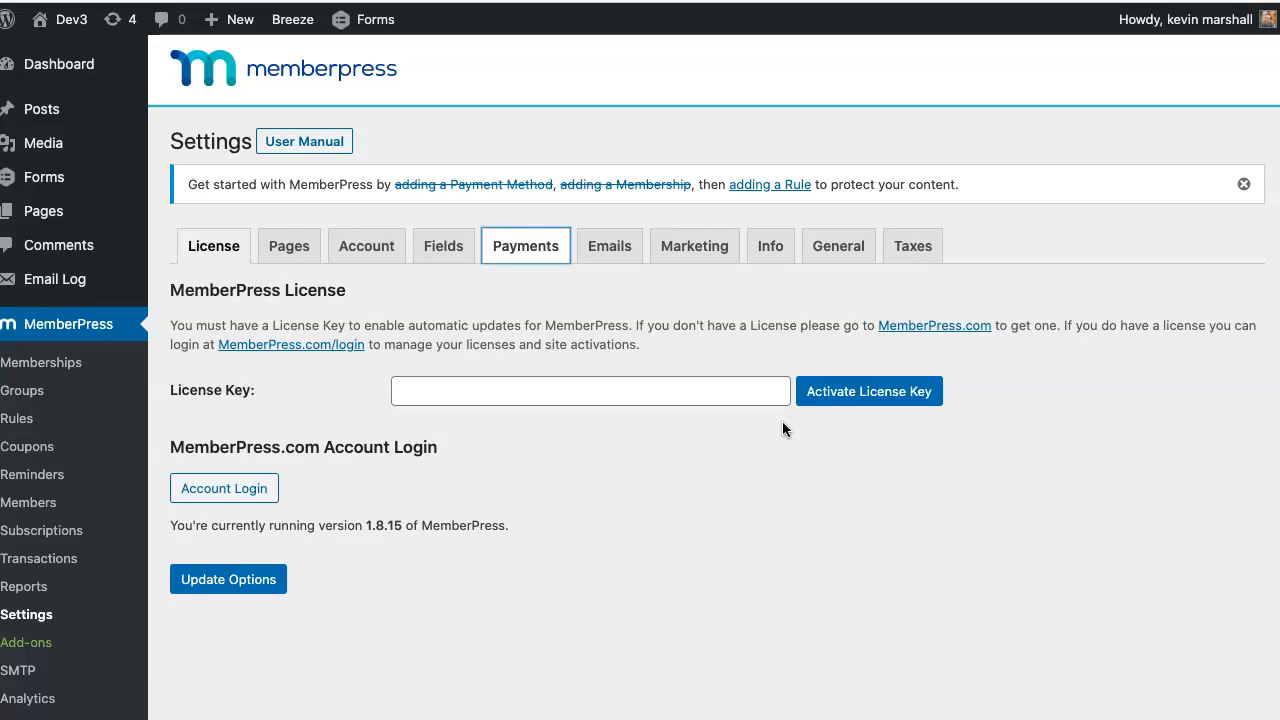
pyautogui.click(548, 250)
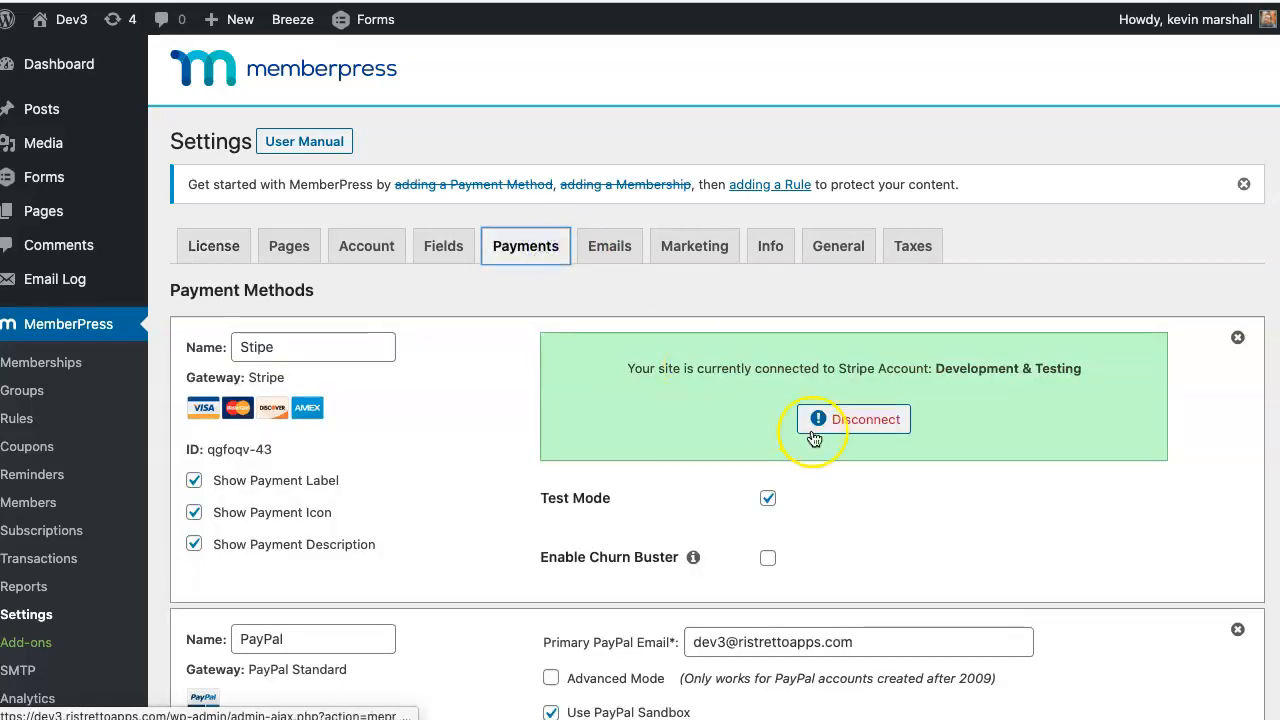
pyautogui.scroll(-3, 888, 496)
pyautogui.scroll(-1, 888, 496)
pyautogui.moveTo(684, 531); pyautogui.dragTo(1054, 531)
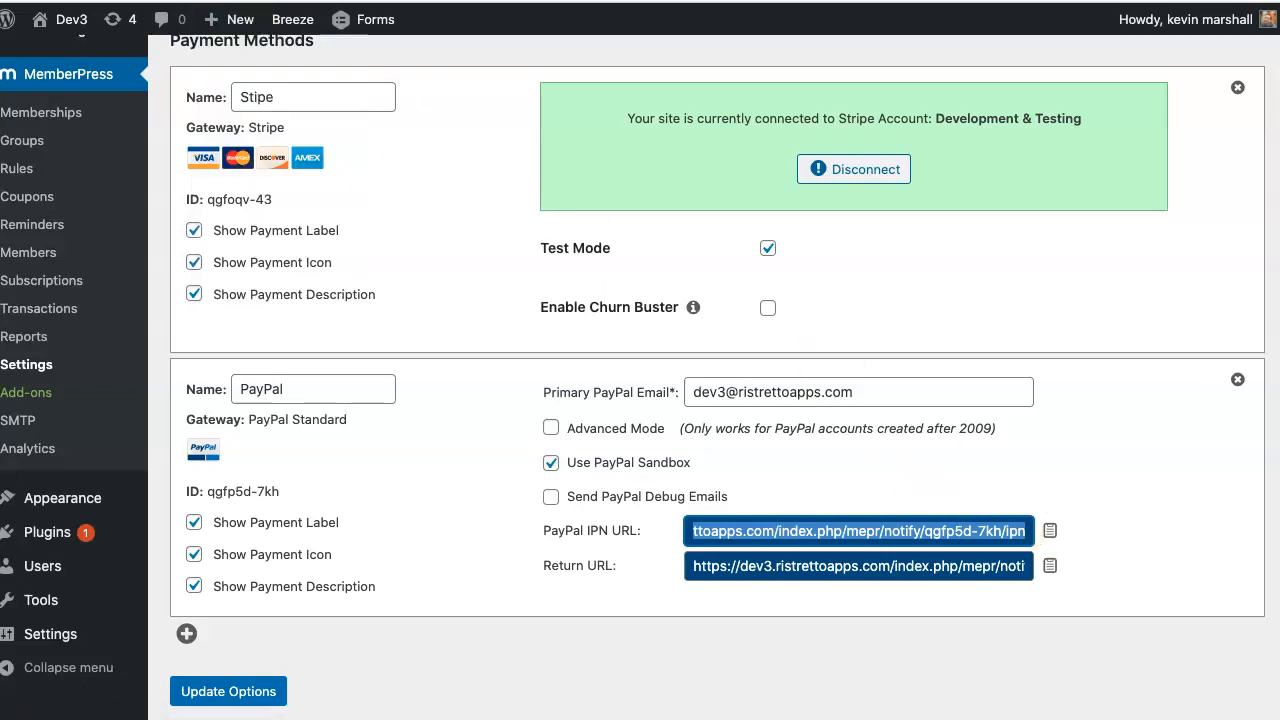
pyautogui.hotkey('ctrl', 'shift', 'Tab')
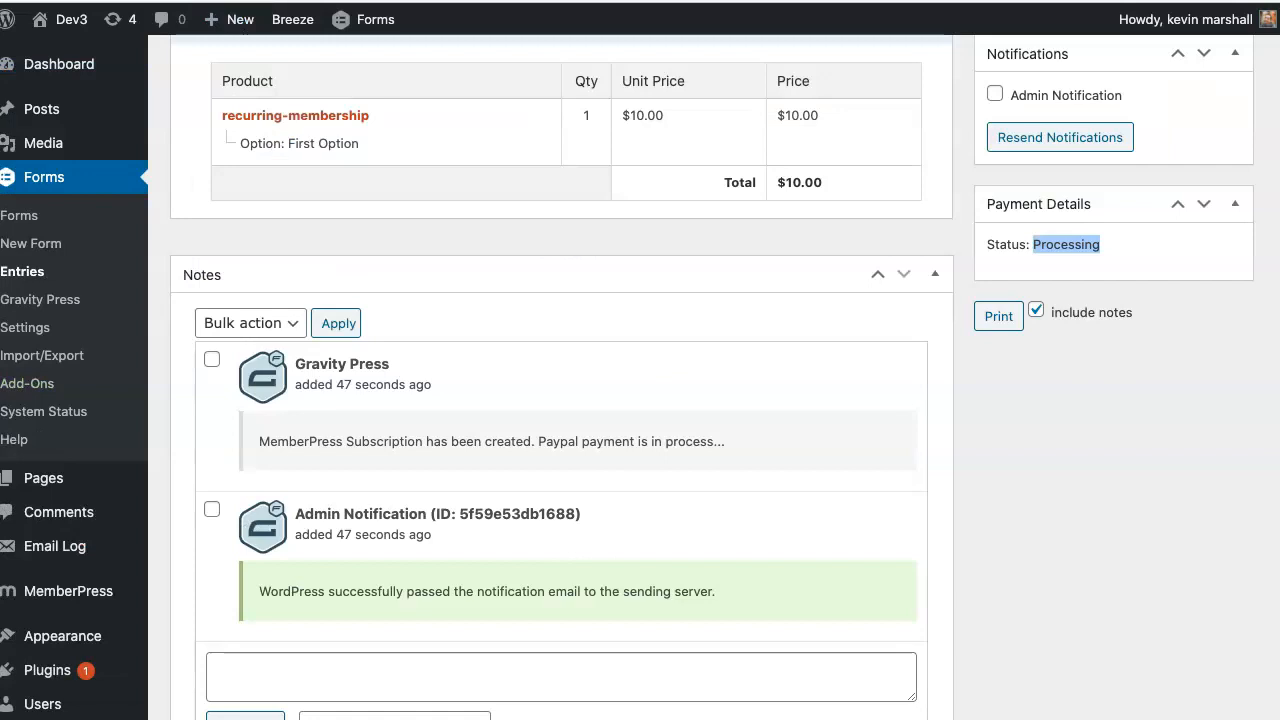
# - Reload the entry to see Paid status and the I-P327G7J3C8S7 complete note, then refresh Subscriptions
pyautogui.press('super+r')
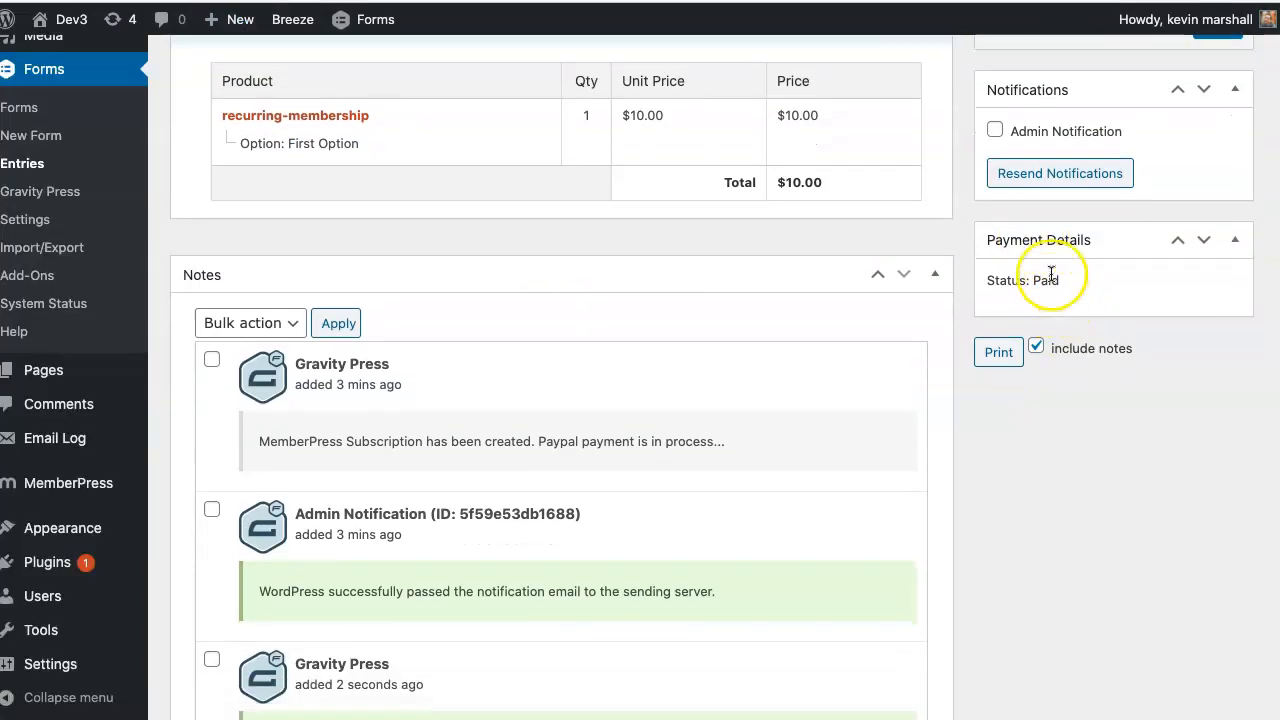
pyautogui.doubleClick(1046, 280)
pyautogui.scroll(-2, 1000, 330)
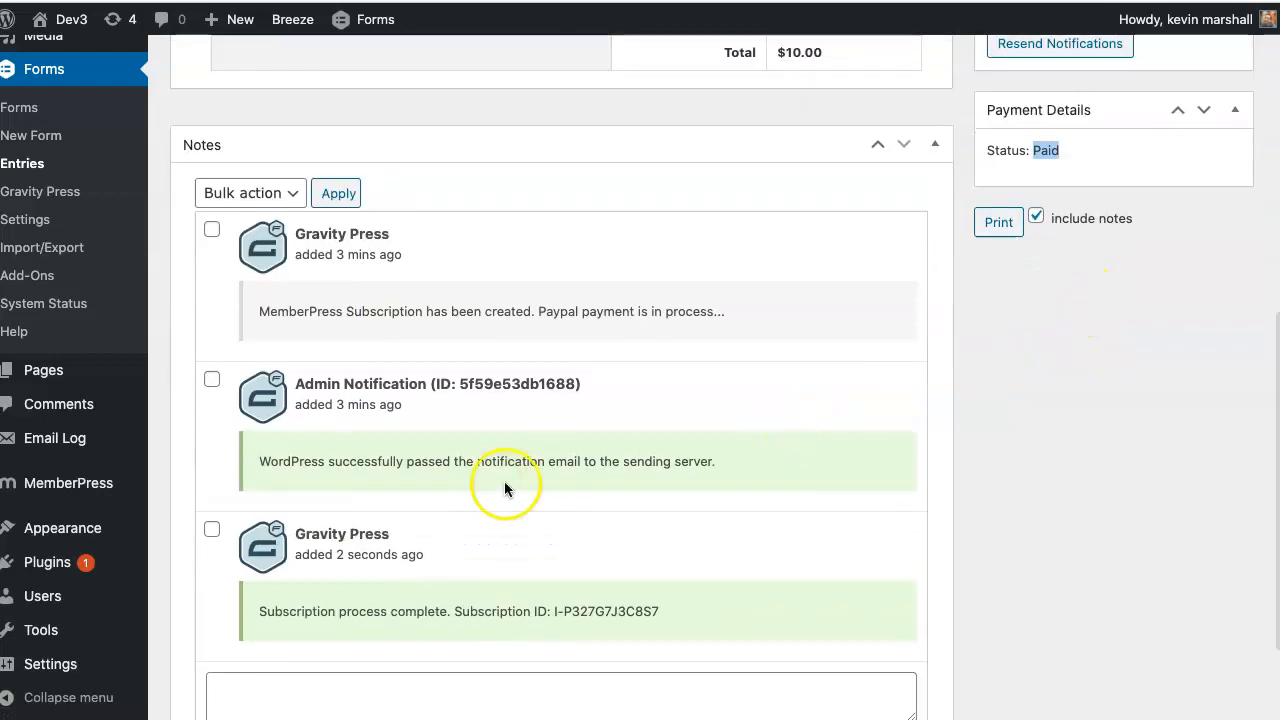
pyautogui.moveTo(686, 608); pyautogui.dragTo(254, 614)
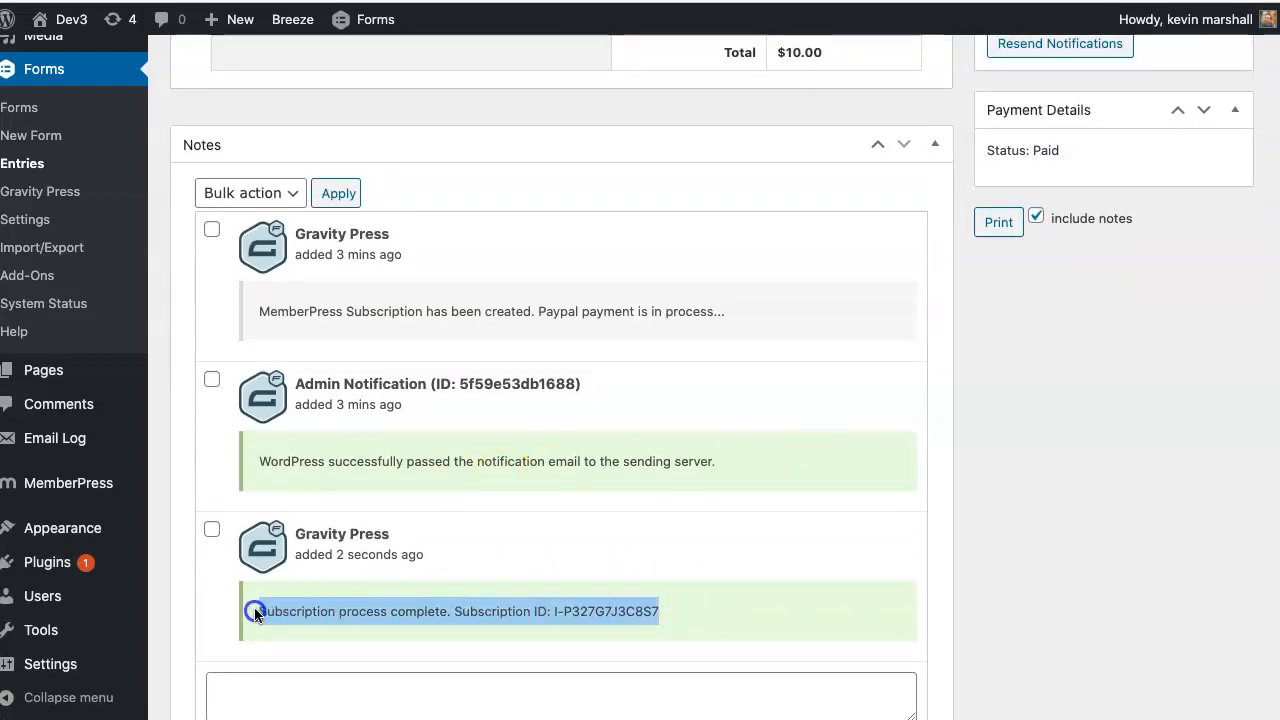
pyautogui.scroll(-1, 373, 553)
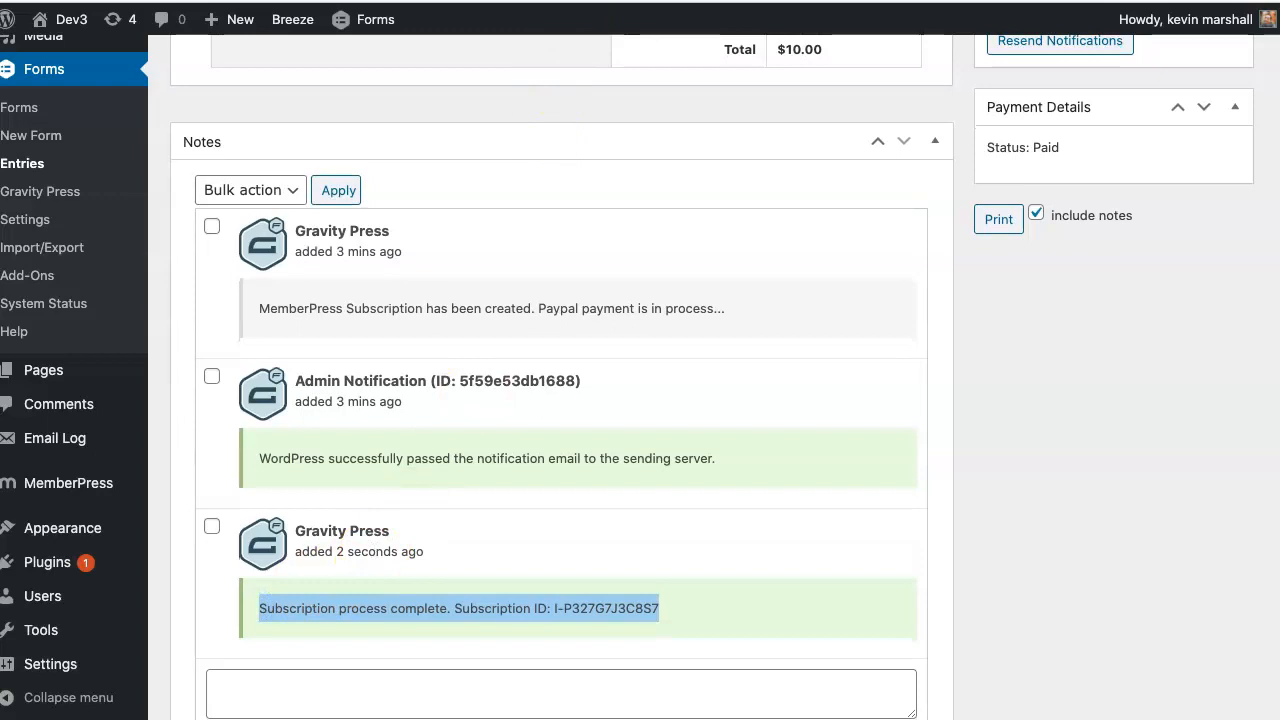
pyautogui.hotkey('ctrl', 'Tab')
pyautogui.press('super+r')
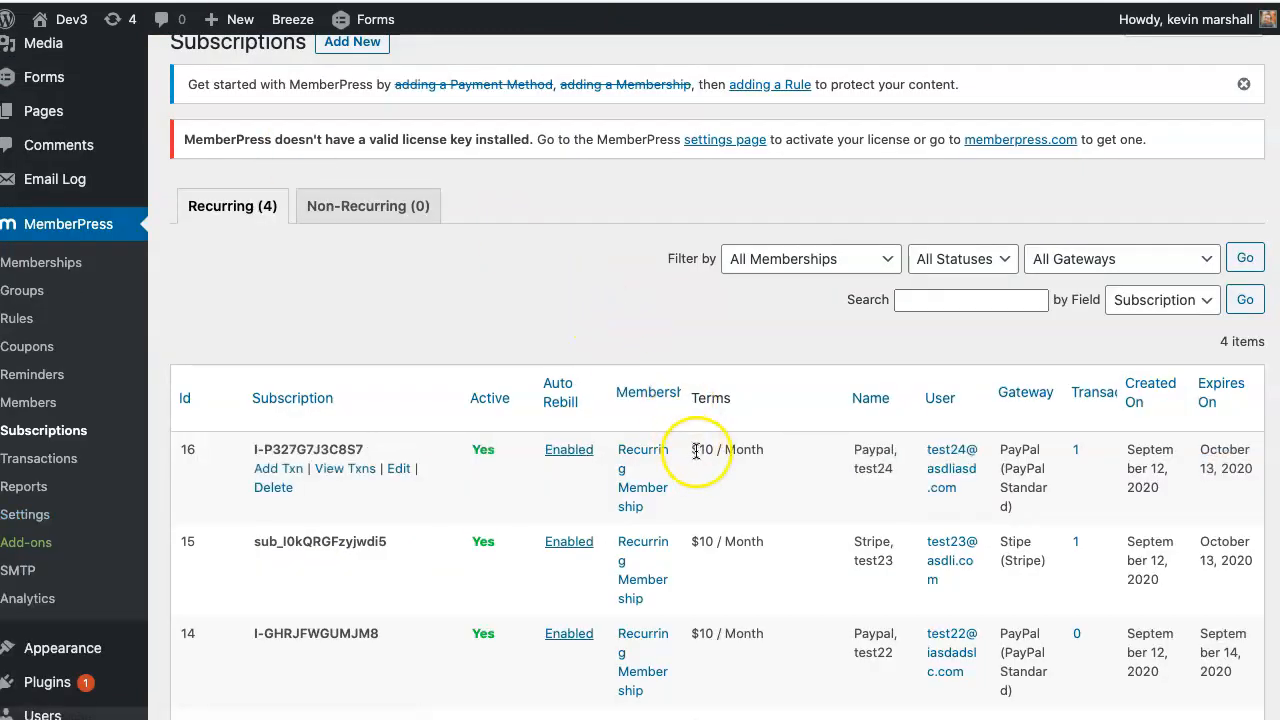
# - Point out subscription 16's new ID I-P327G7J3C8S7 and subscriber, then open its single transaction
pyautogui.moveTo(394, 451); pyautogui.dragTo(254, 450)
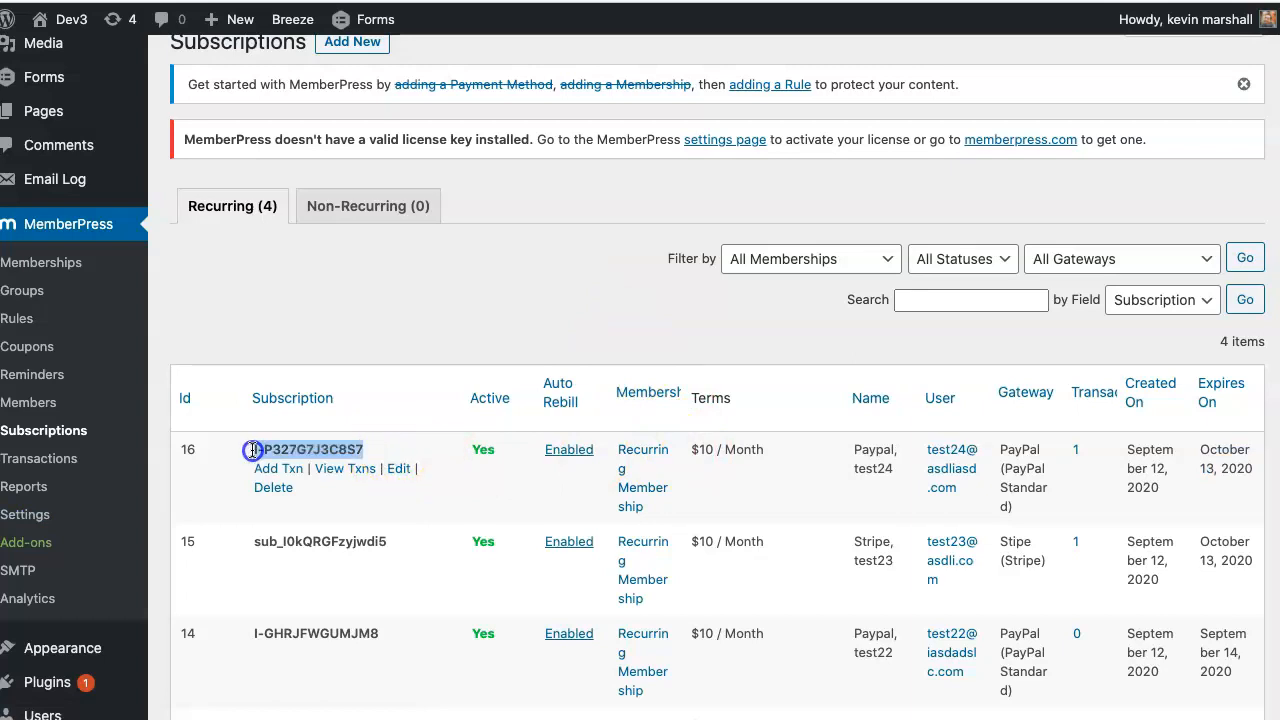
pyautogui.moveTo(254, 450); pyautogui.dragTo(253, 451)
pyautogui.scroll(-1, 337, 457)
pyautogui.click(370, 452)
pyautogui.moveTo(375, 452); pyautogui.dragTo(266, 444)
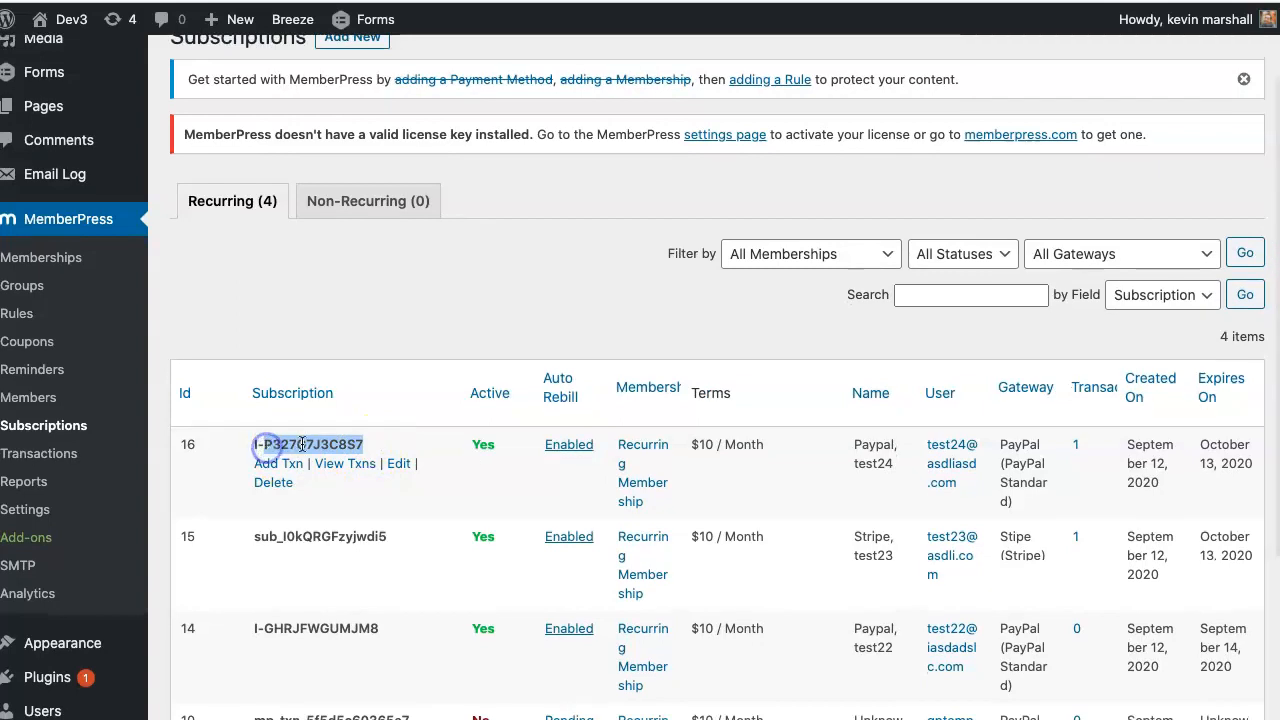
pyautogui.doubleClick(316, 449)
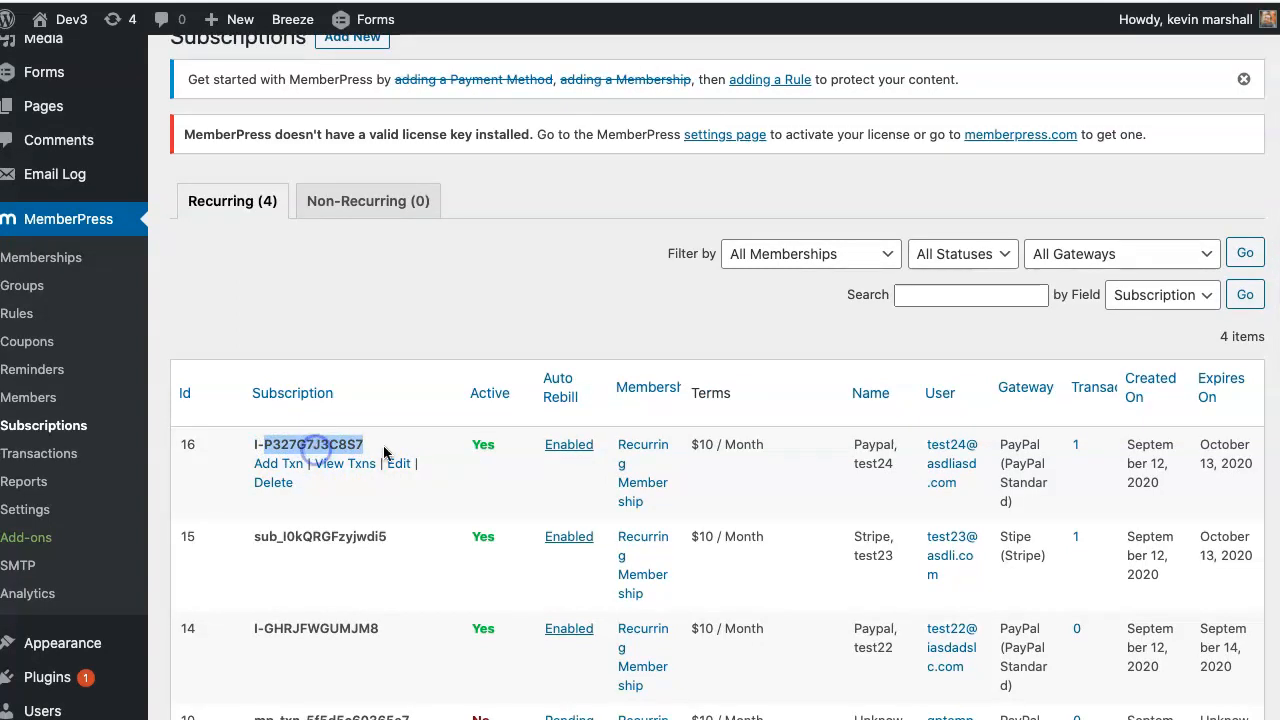
pyautogui.scroll(1, 706, 460)
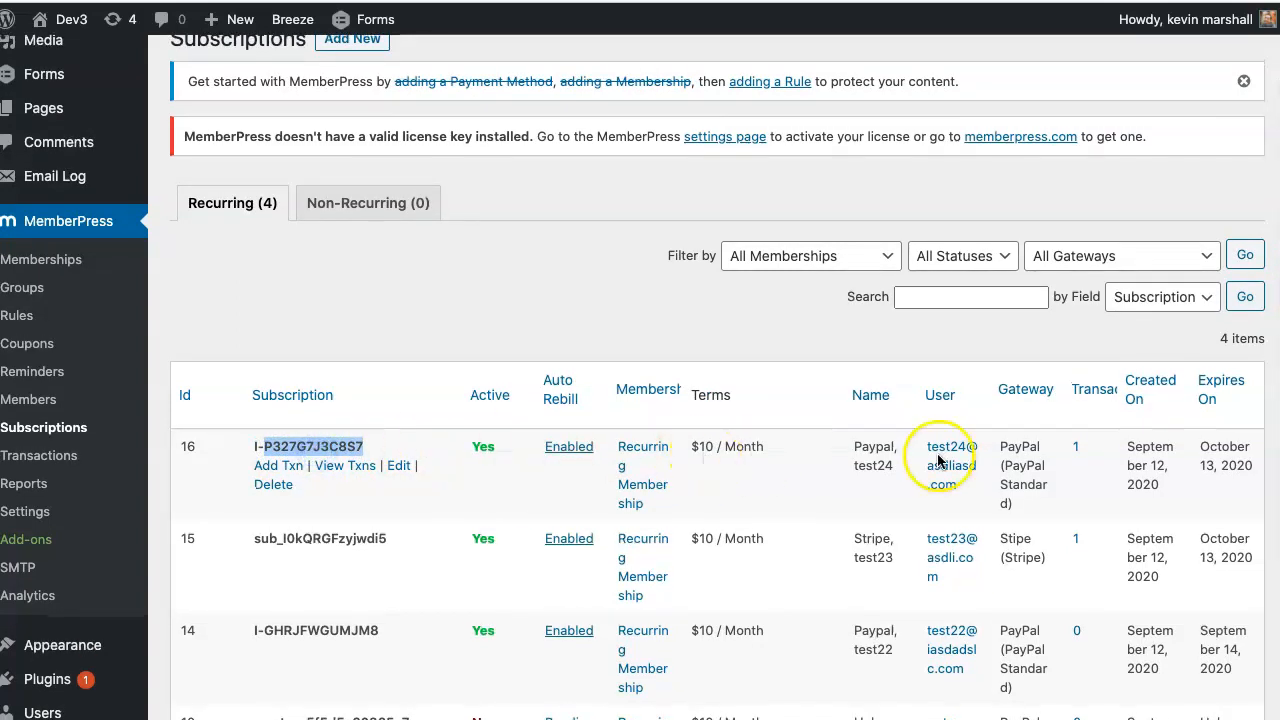
pyautogui.moveTo(857, 448); pyautogui.dragTo(888, 470)
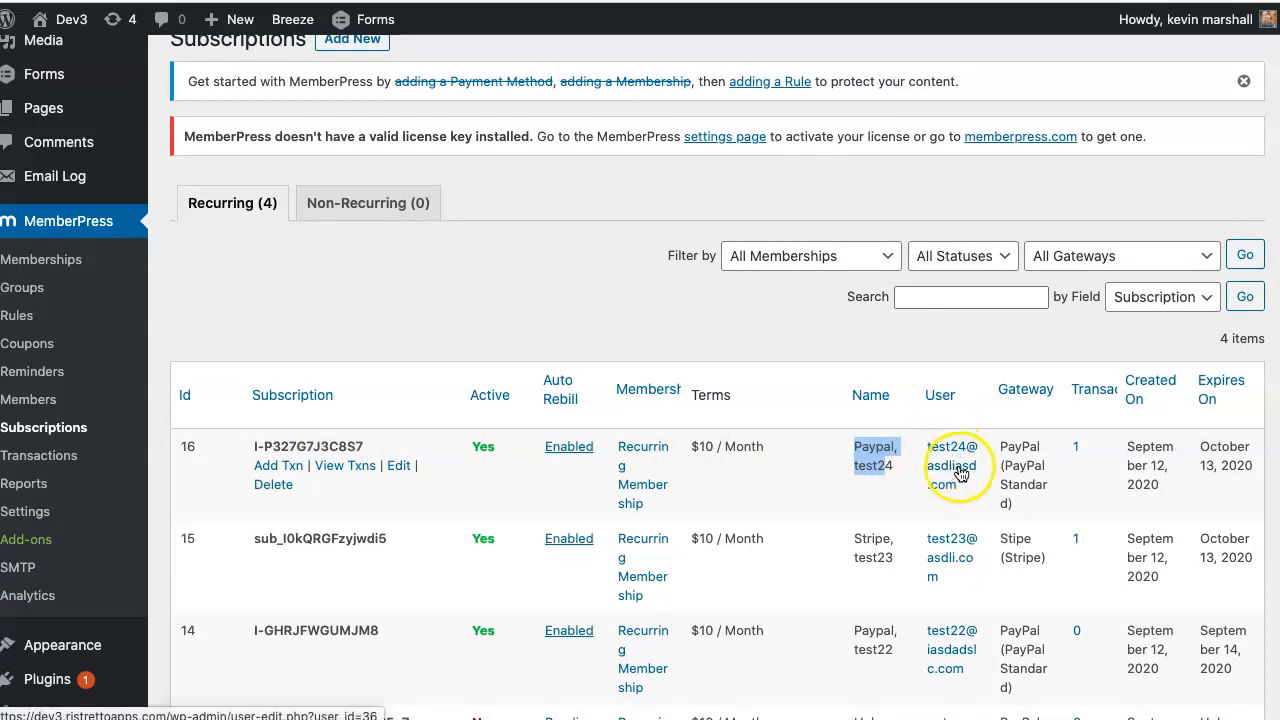
pyautogui.click(1075, 449)
# - View subscription 16's Complete $10.00 PayPal transaction, then go to the membership groups list
pyautogui.click(1078, 452)
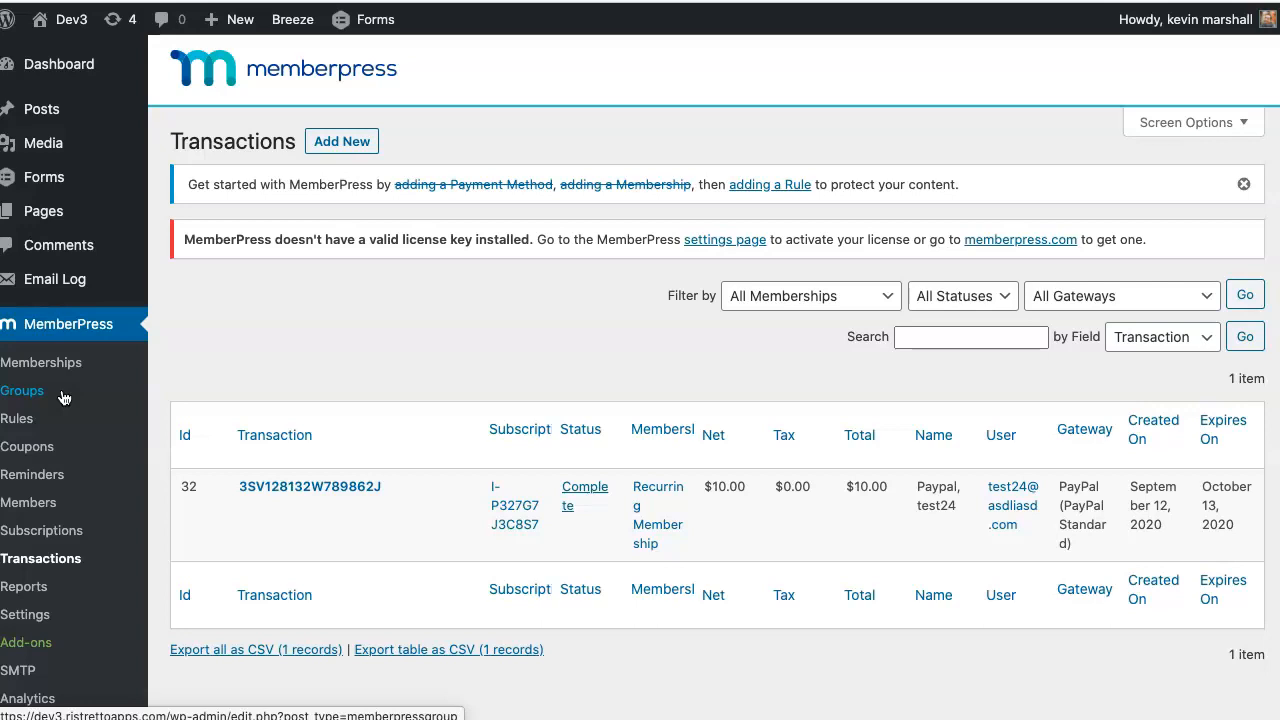
pyautogui.click(24, 402)
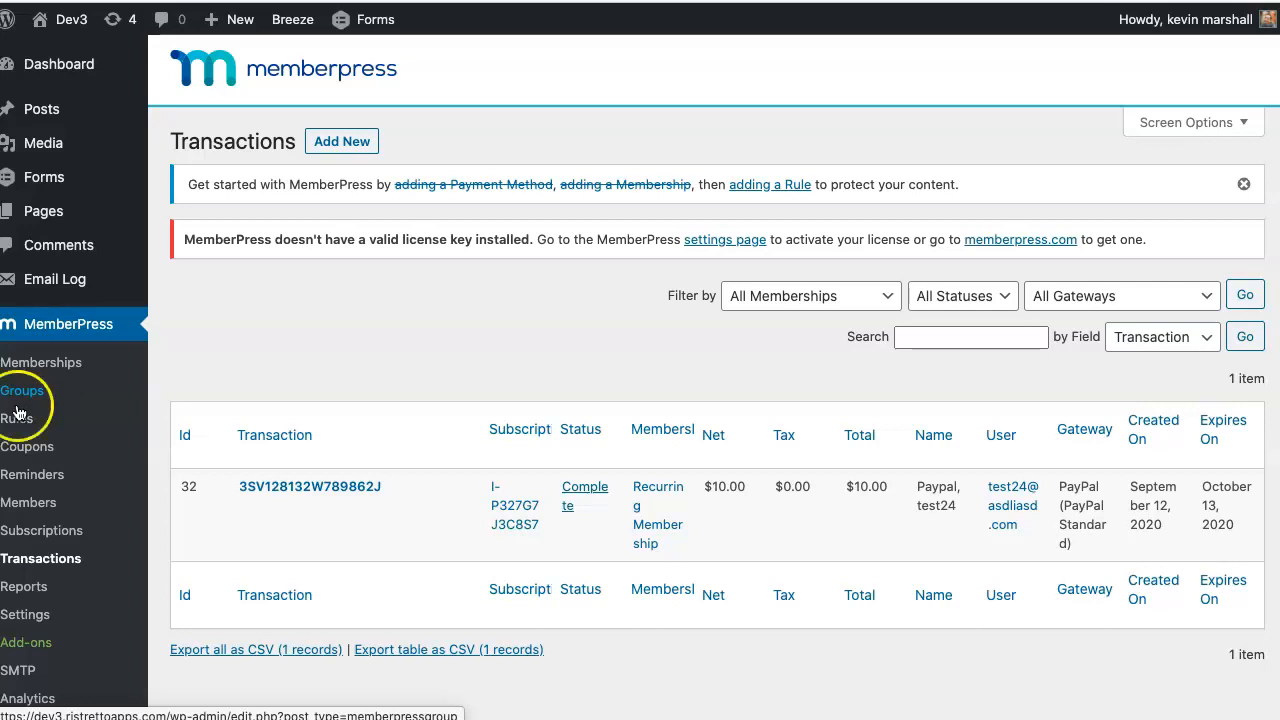